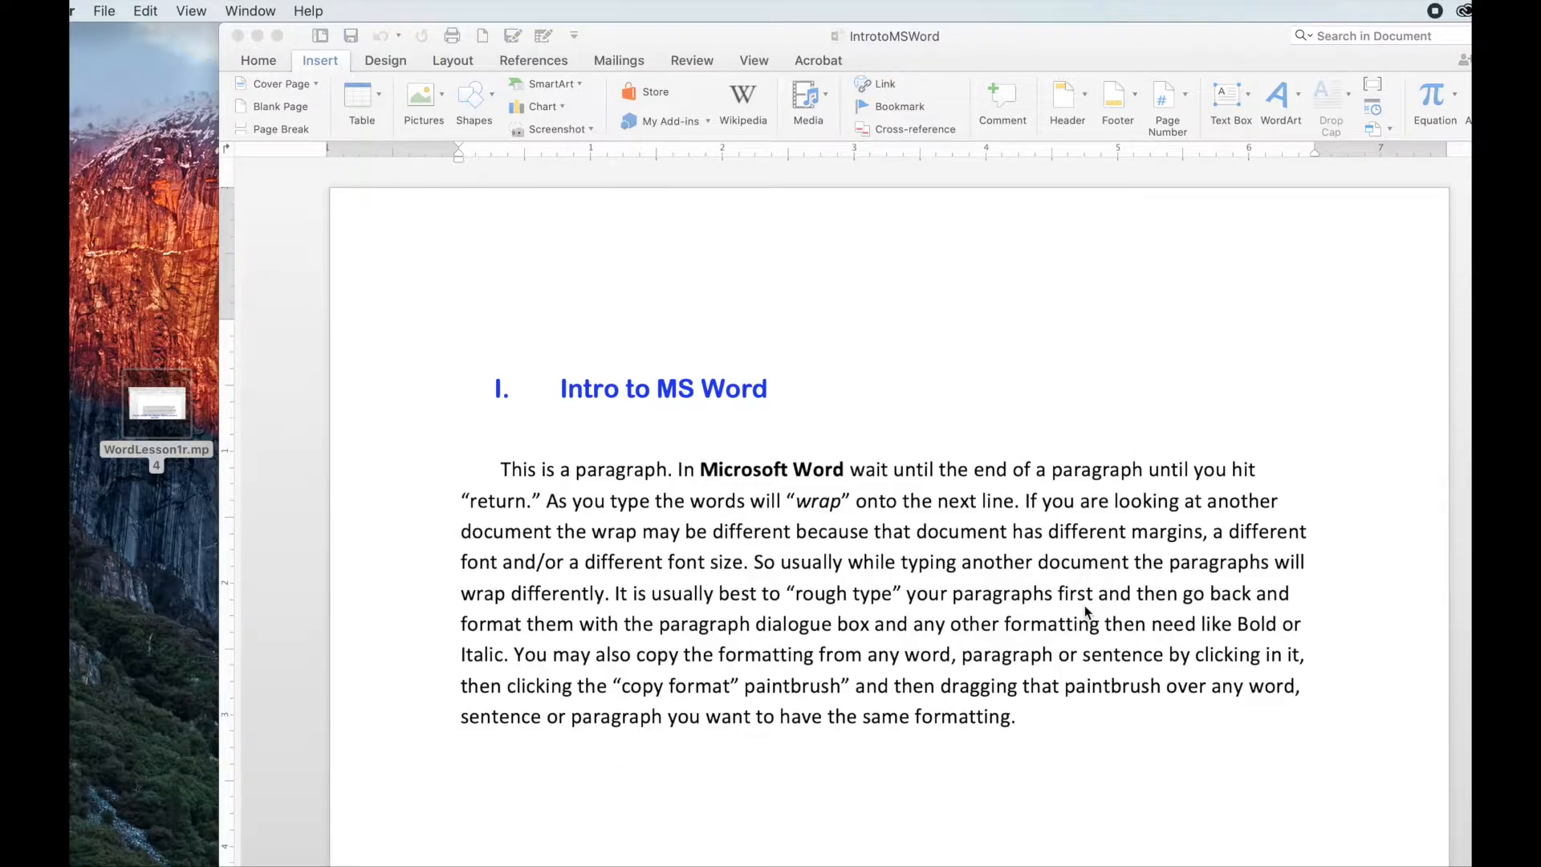
click(258, 61)
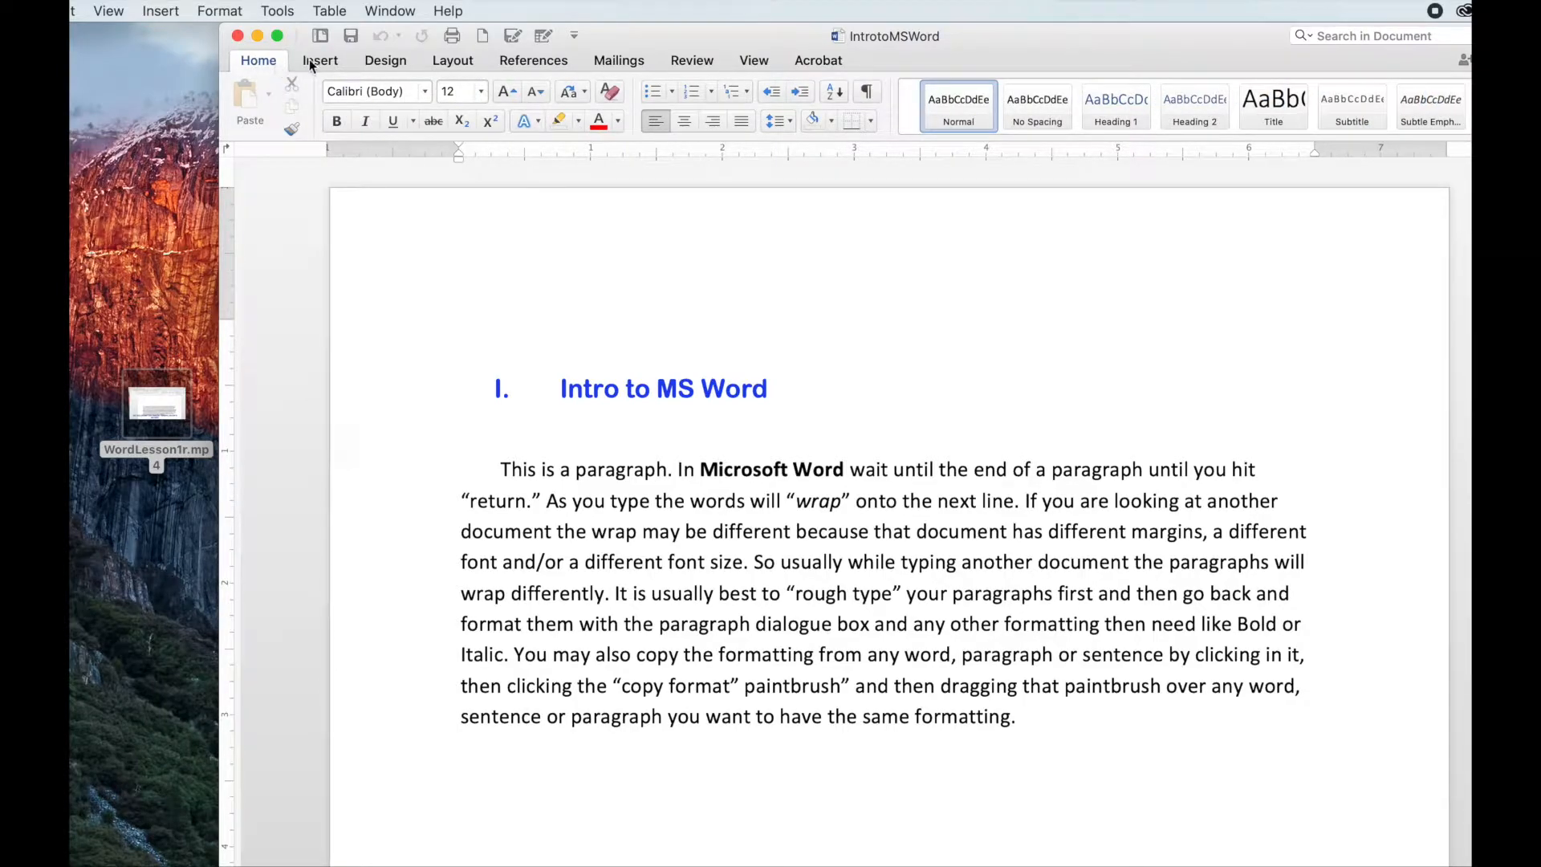
click(266, 63)
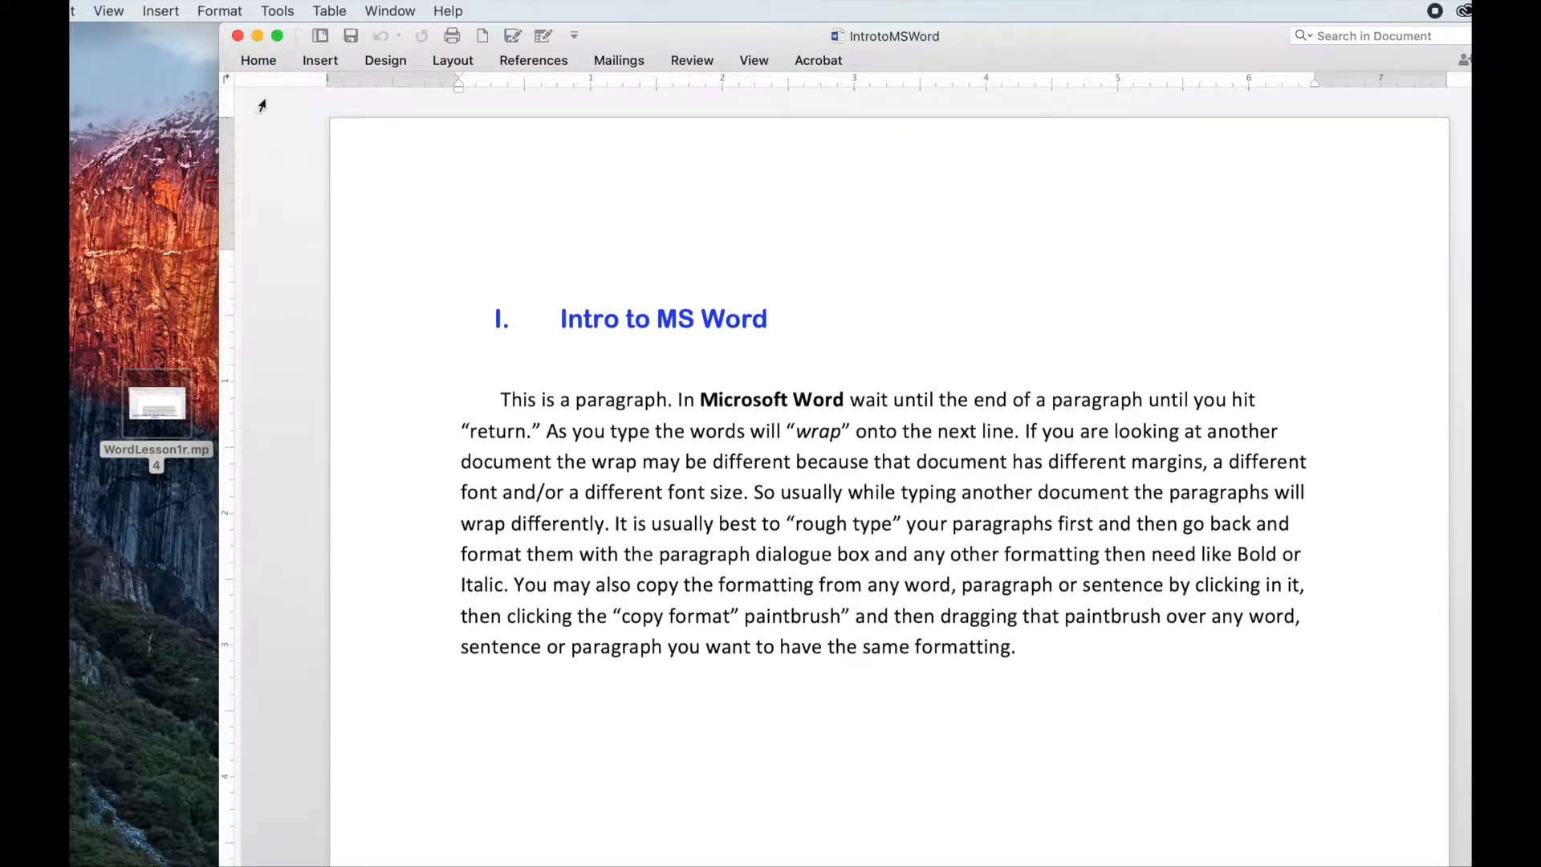
click(267, 62)
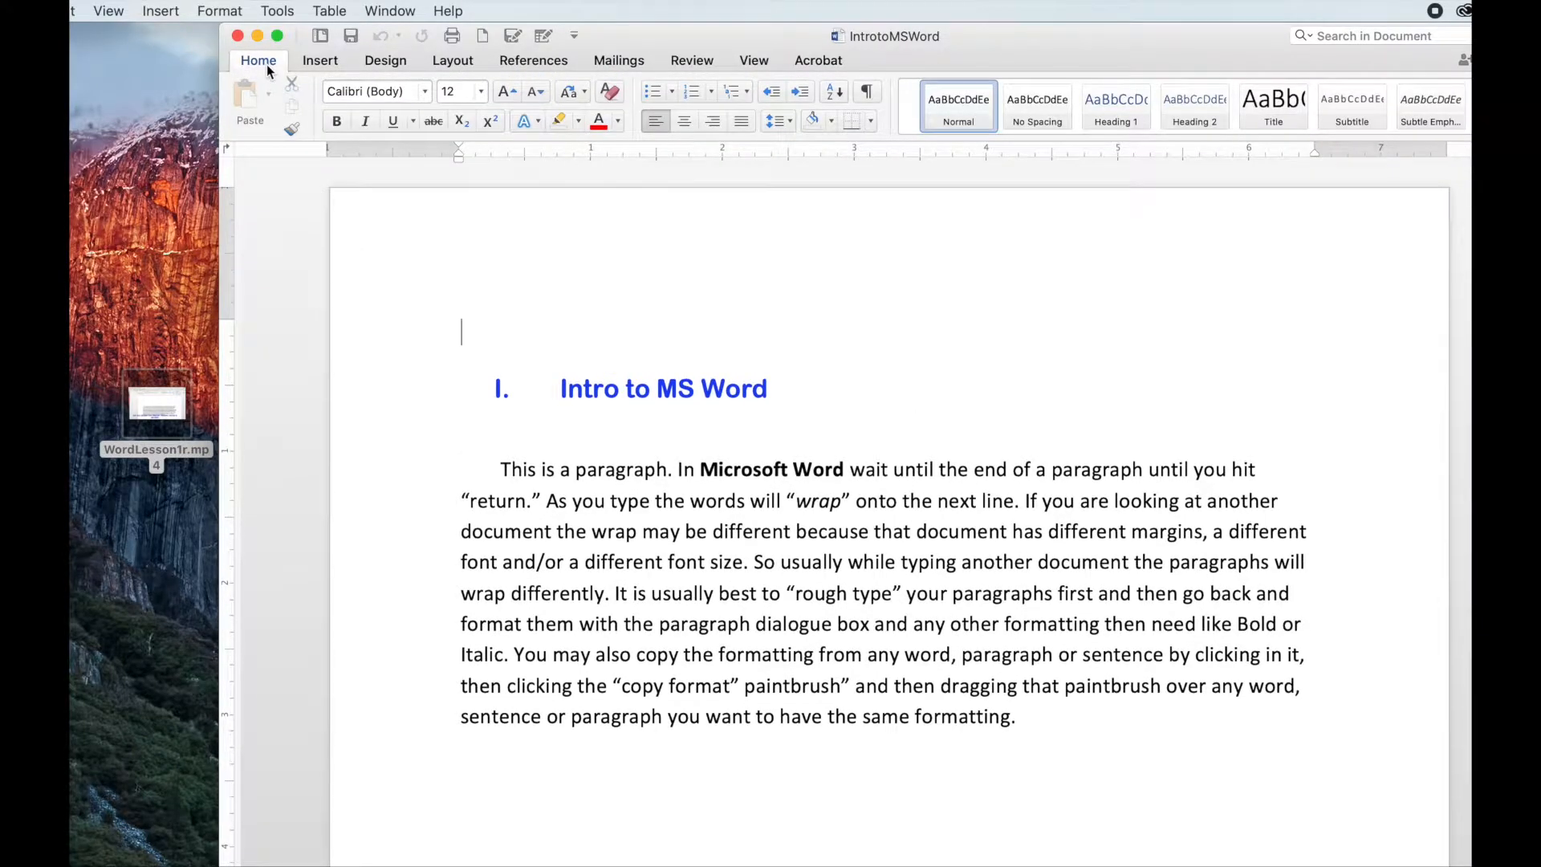
click(329, 64)
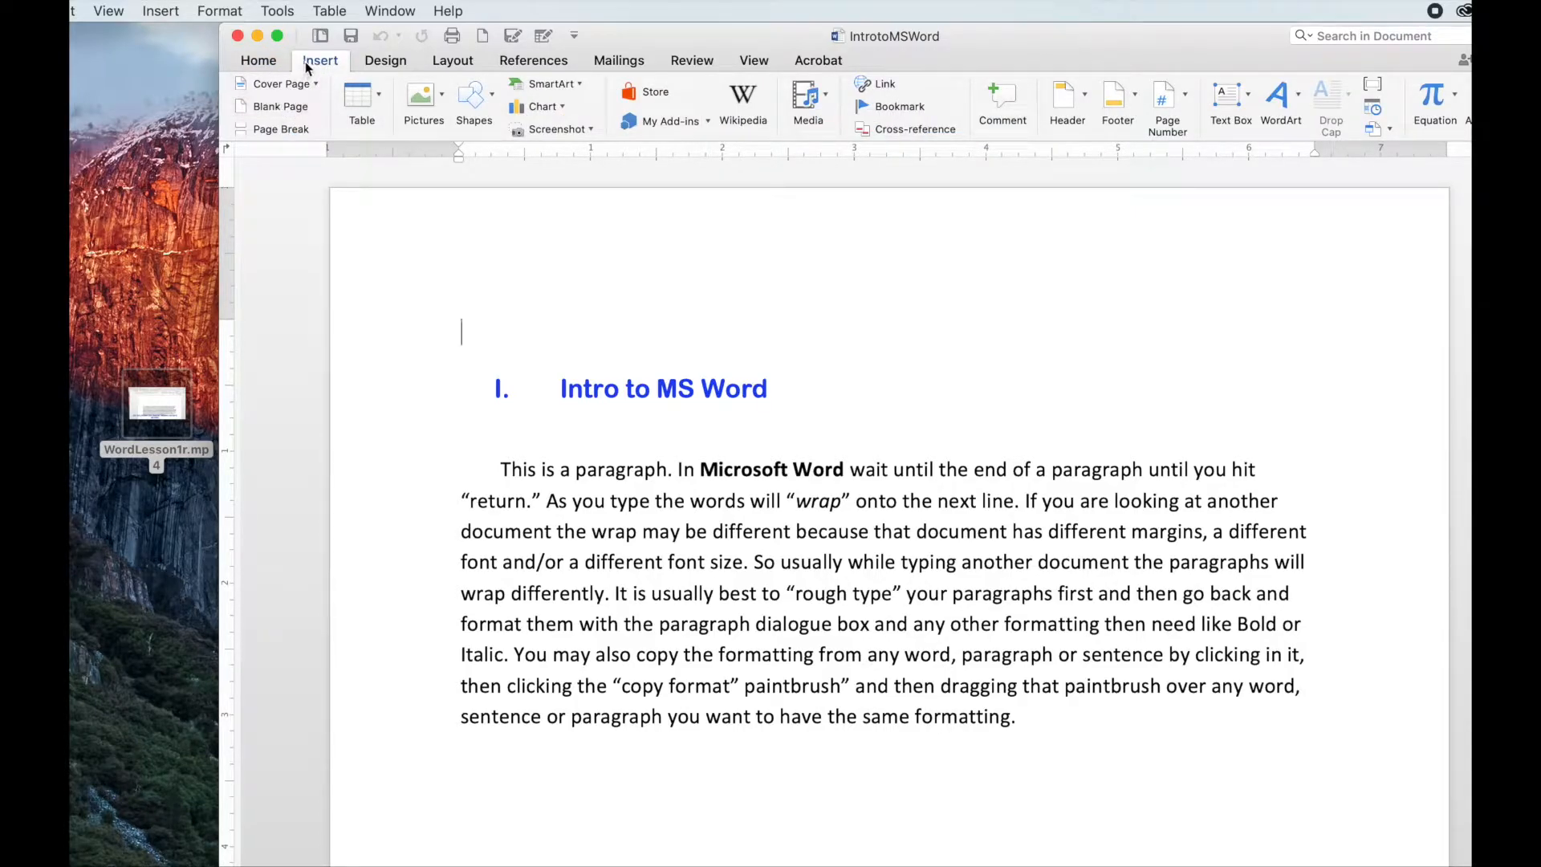
click(249, 62)
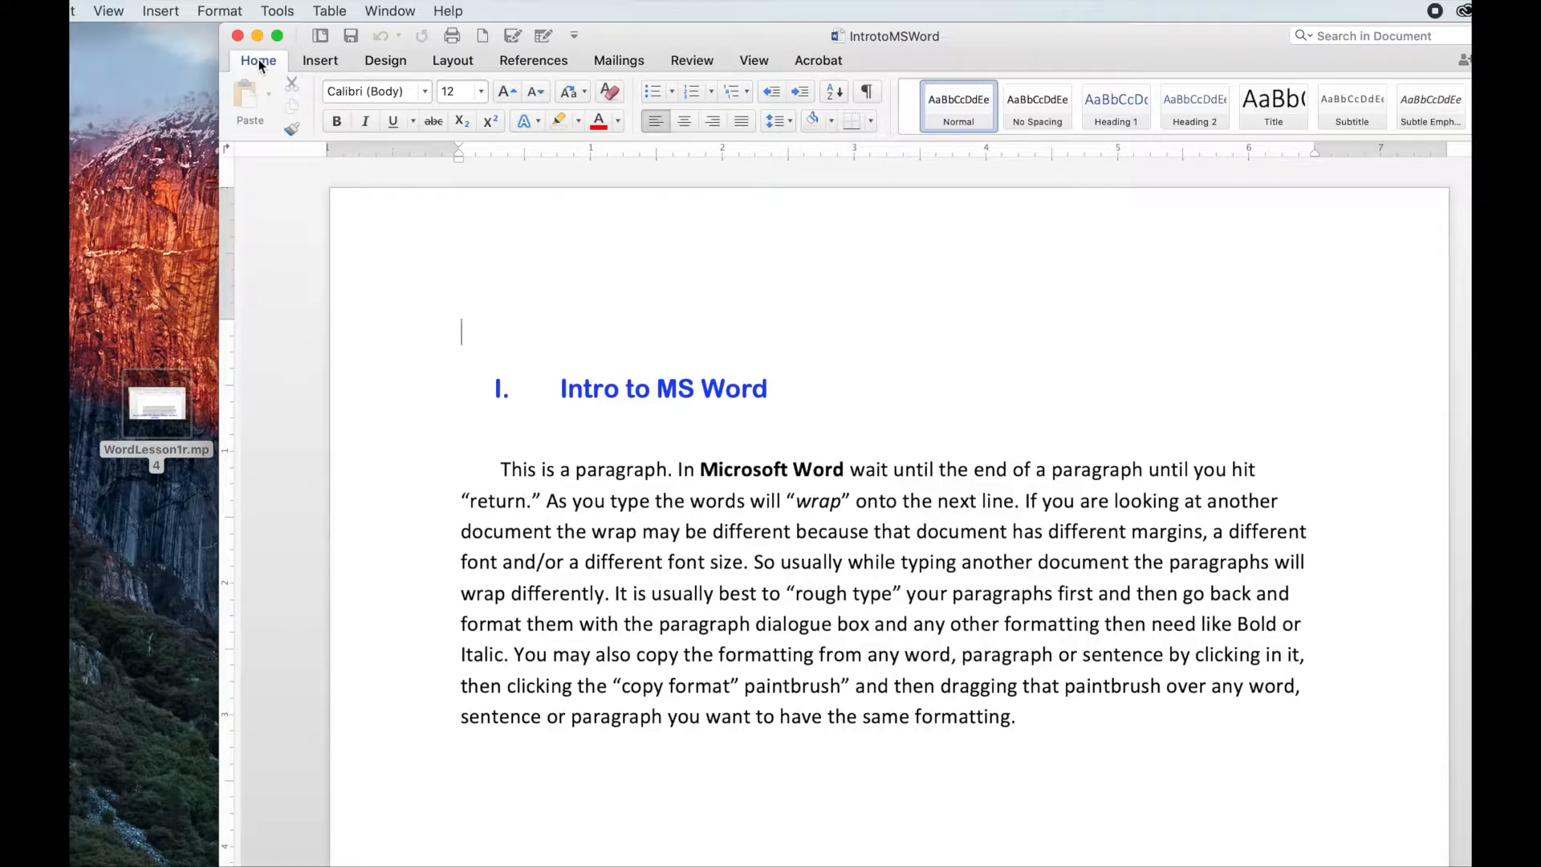
- Create a new blank document and move its window fully into view
click(287, 193)
click(122, 41)
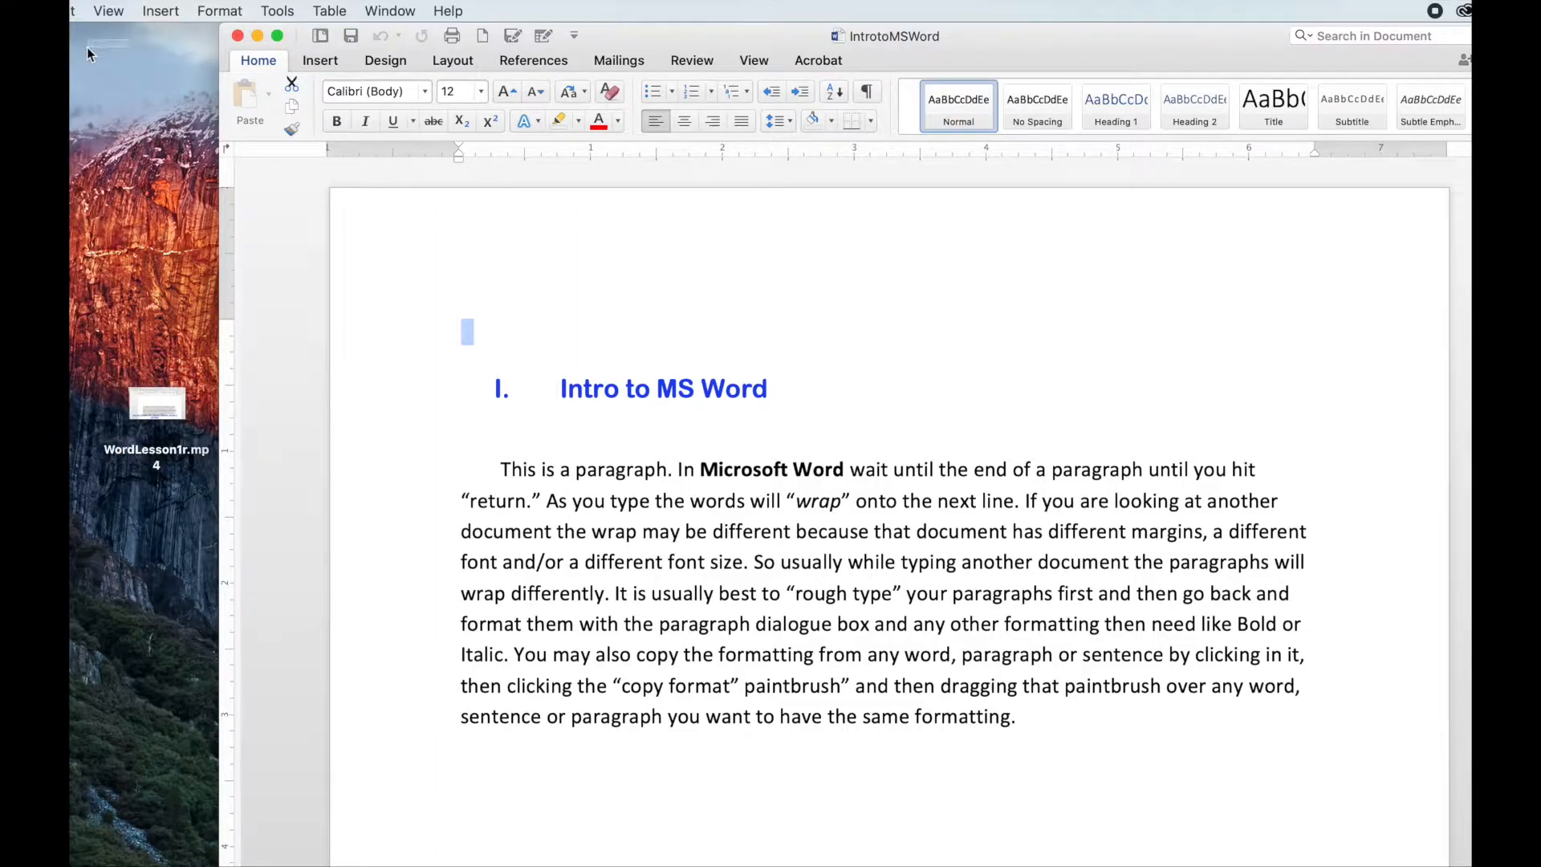
click(775, 241)
click(21, 11)
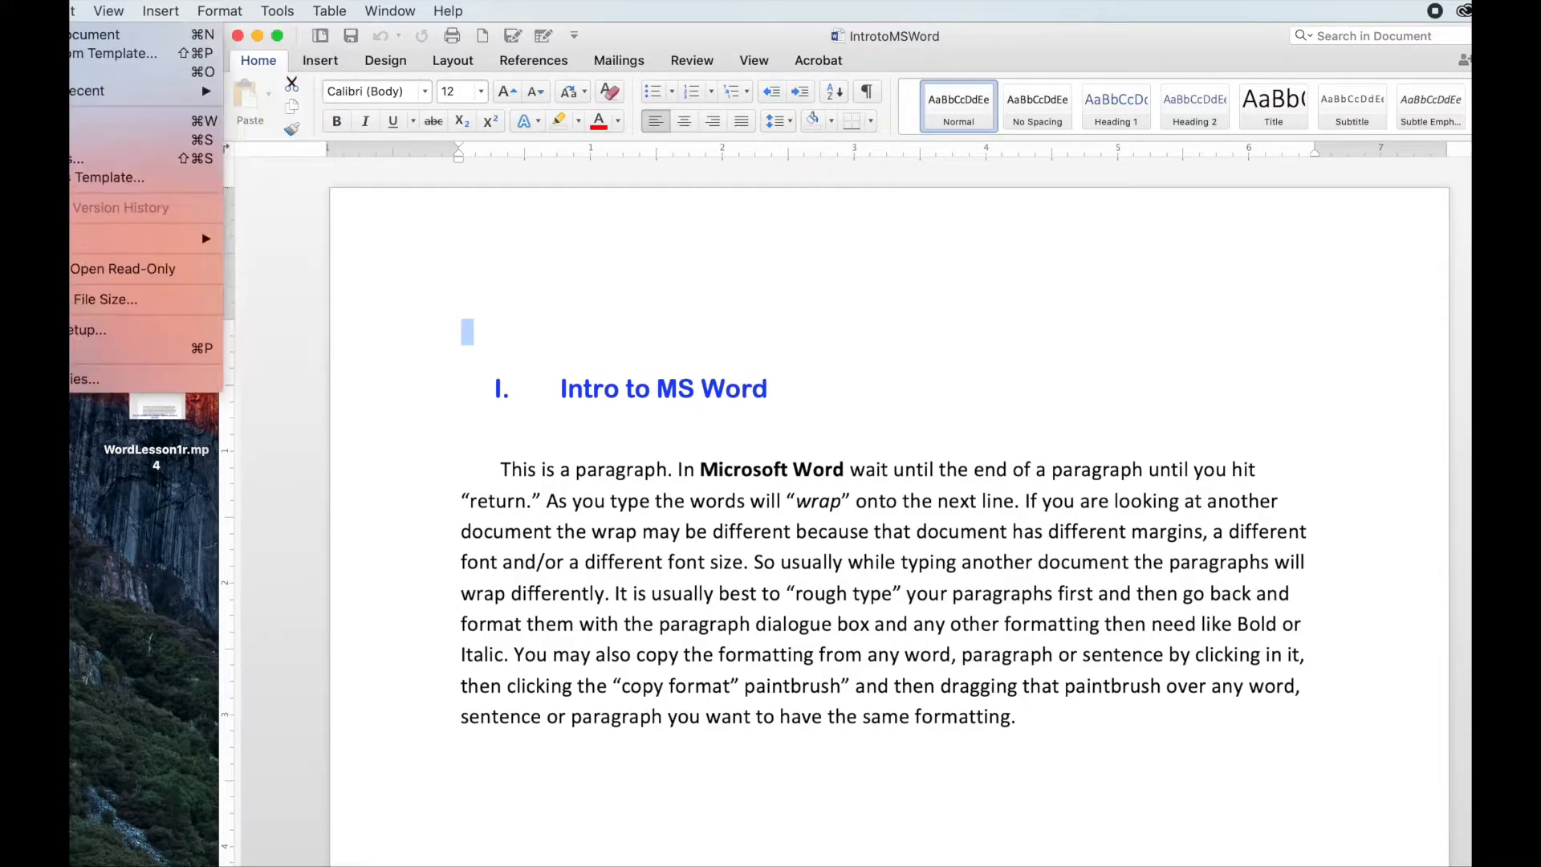
click(89, 34)
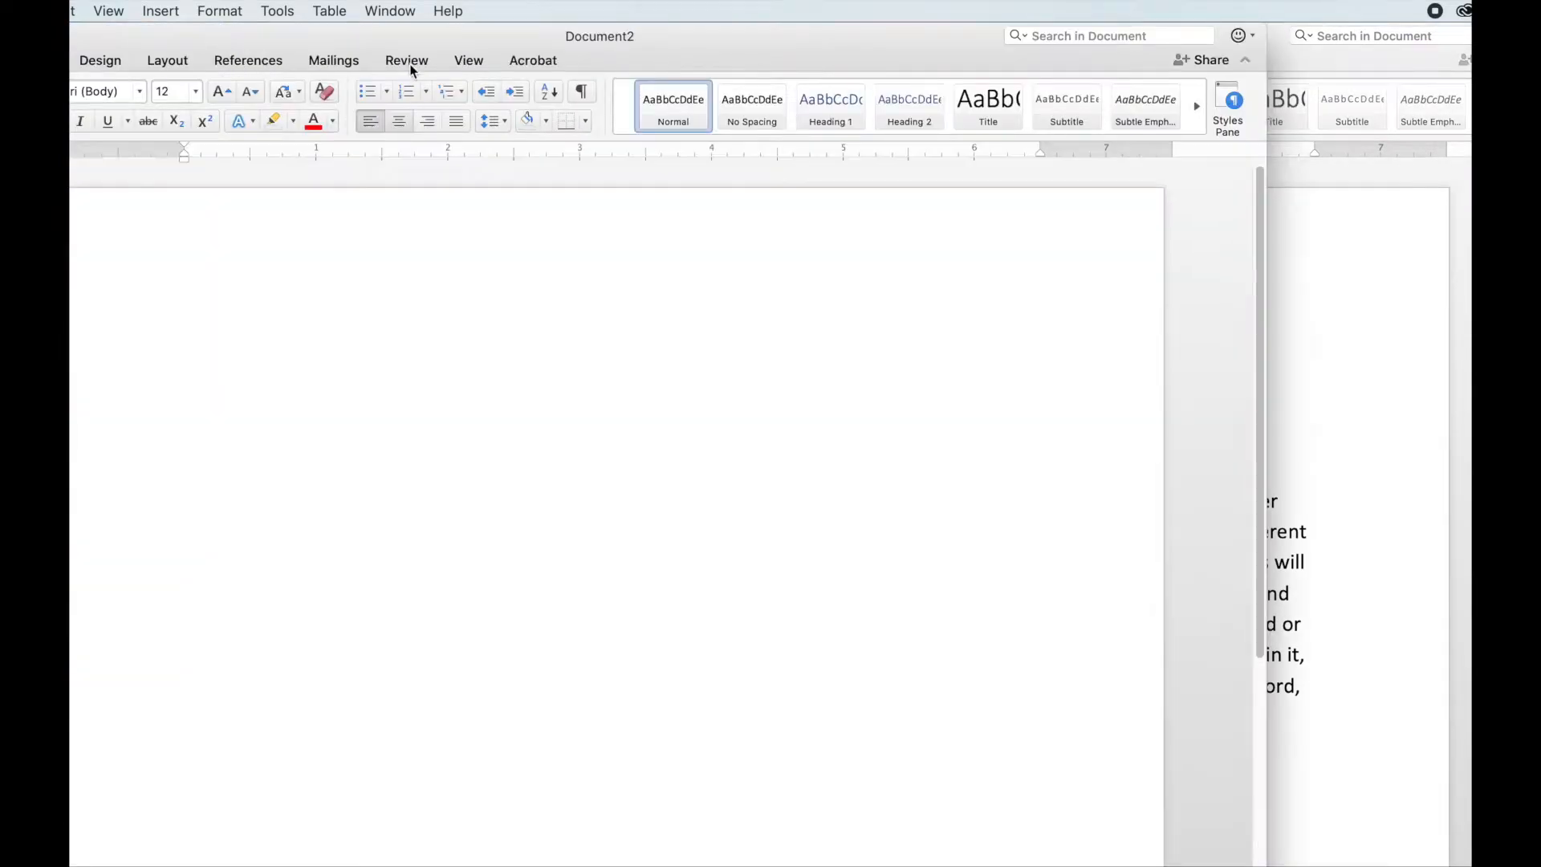
drag(407, 31, 606, 49)
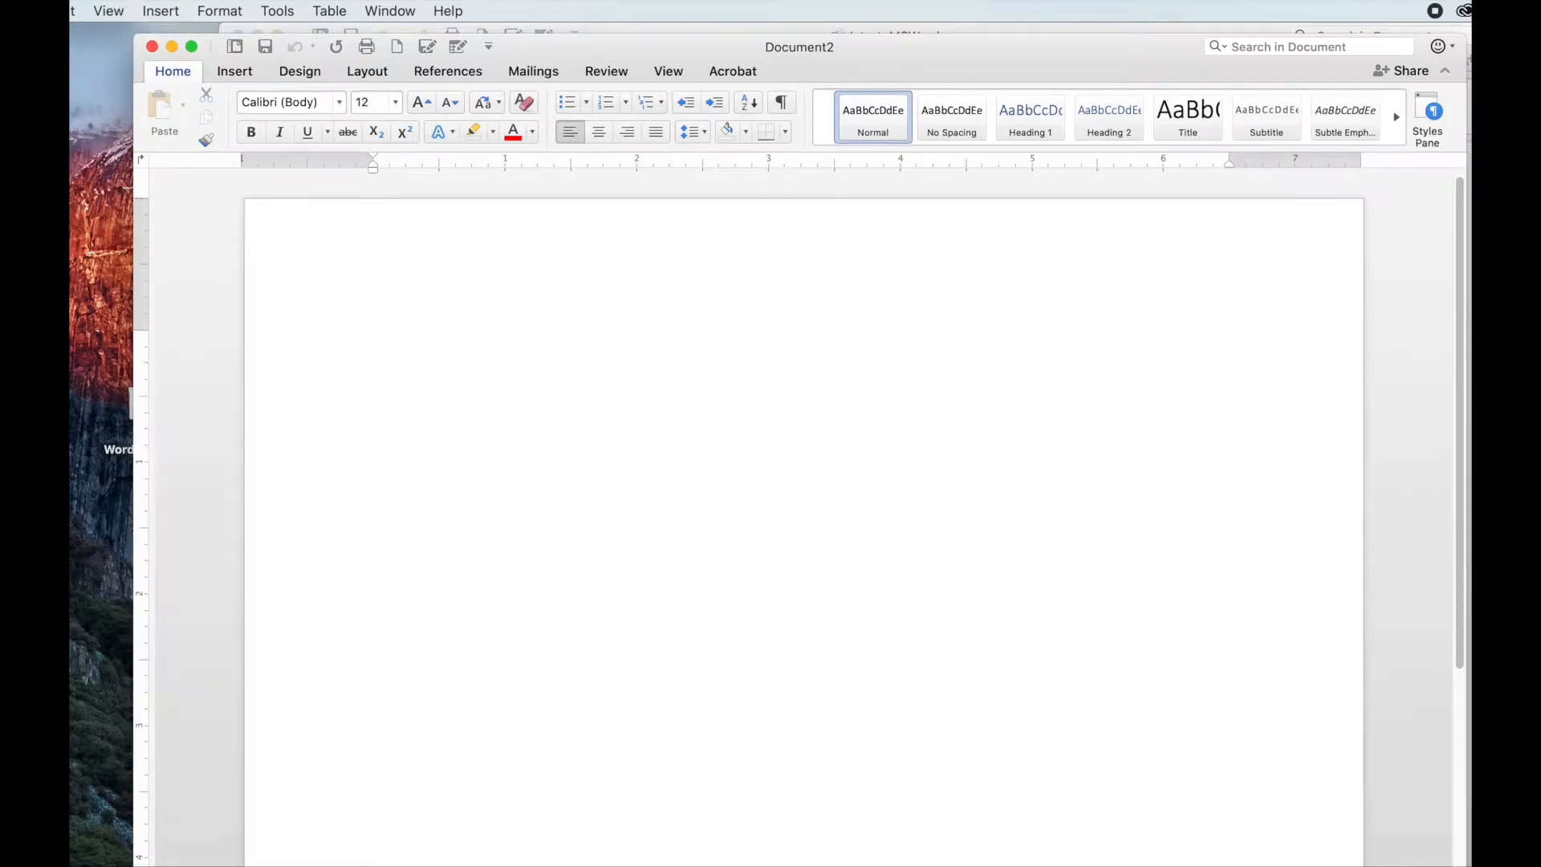
click(22, 10)
key(Escape)
- Close the IntrotoMSWord document and reposition the blank document's window so its whole page width is in view
drag(590, 49, 634, 122)
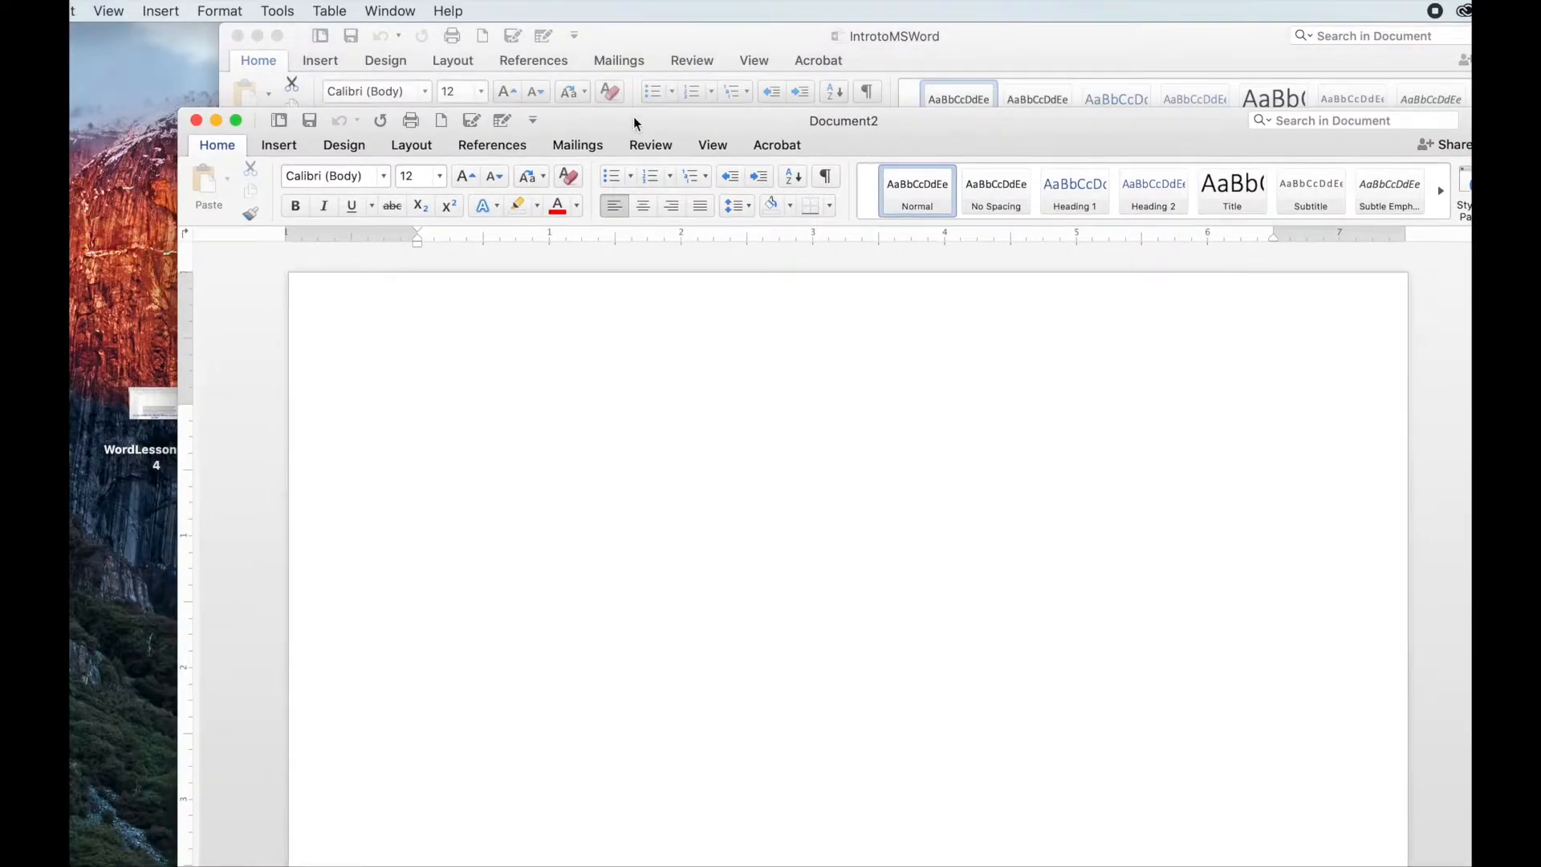
click(624, 37)
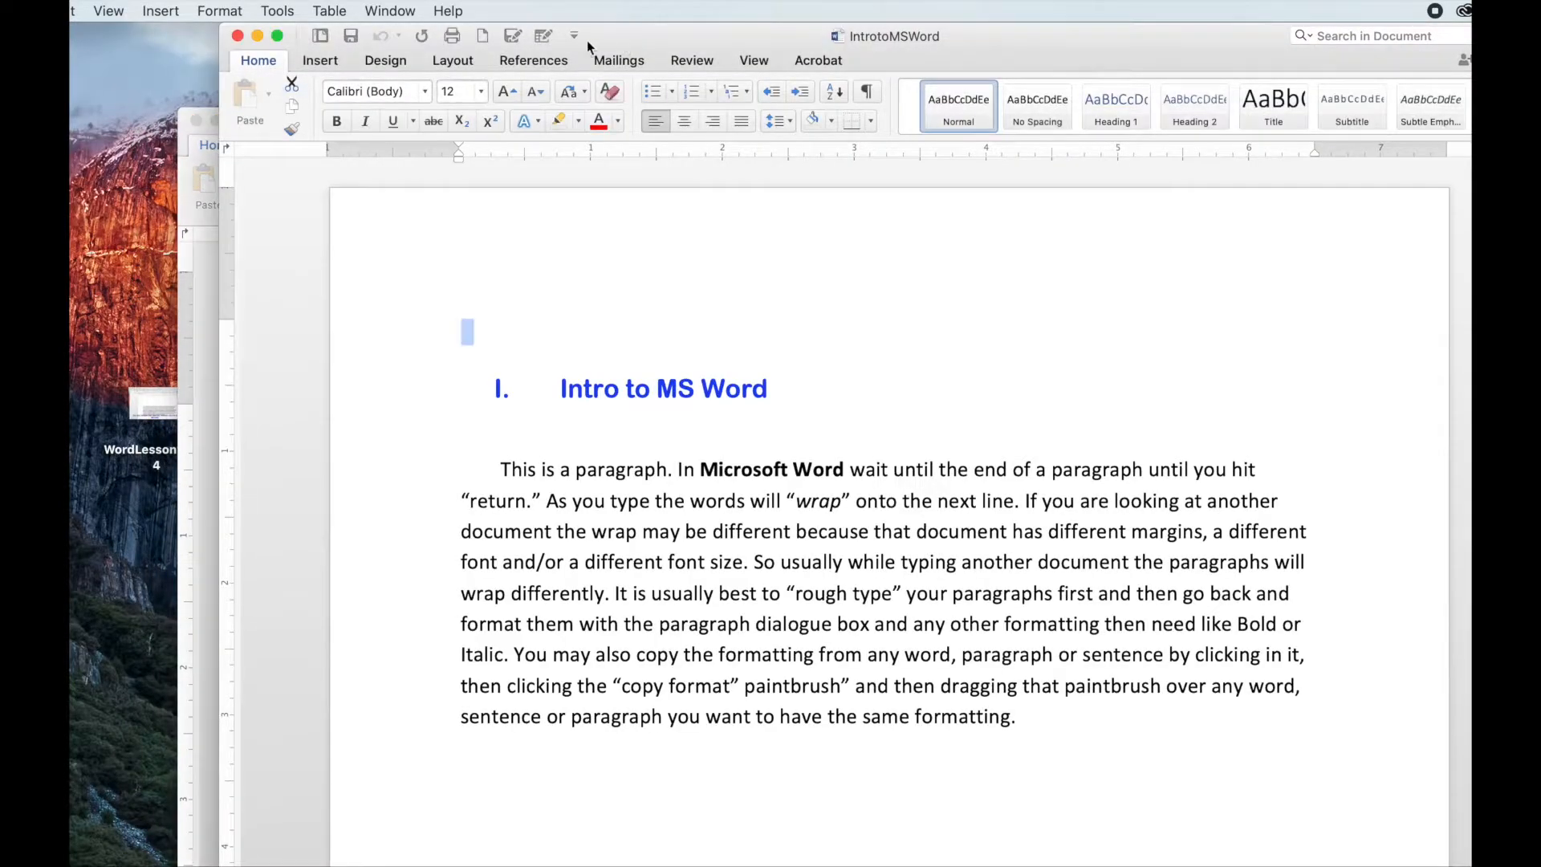
click(237, 37)
drag(623, 126, 565, 45)
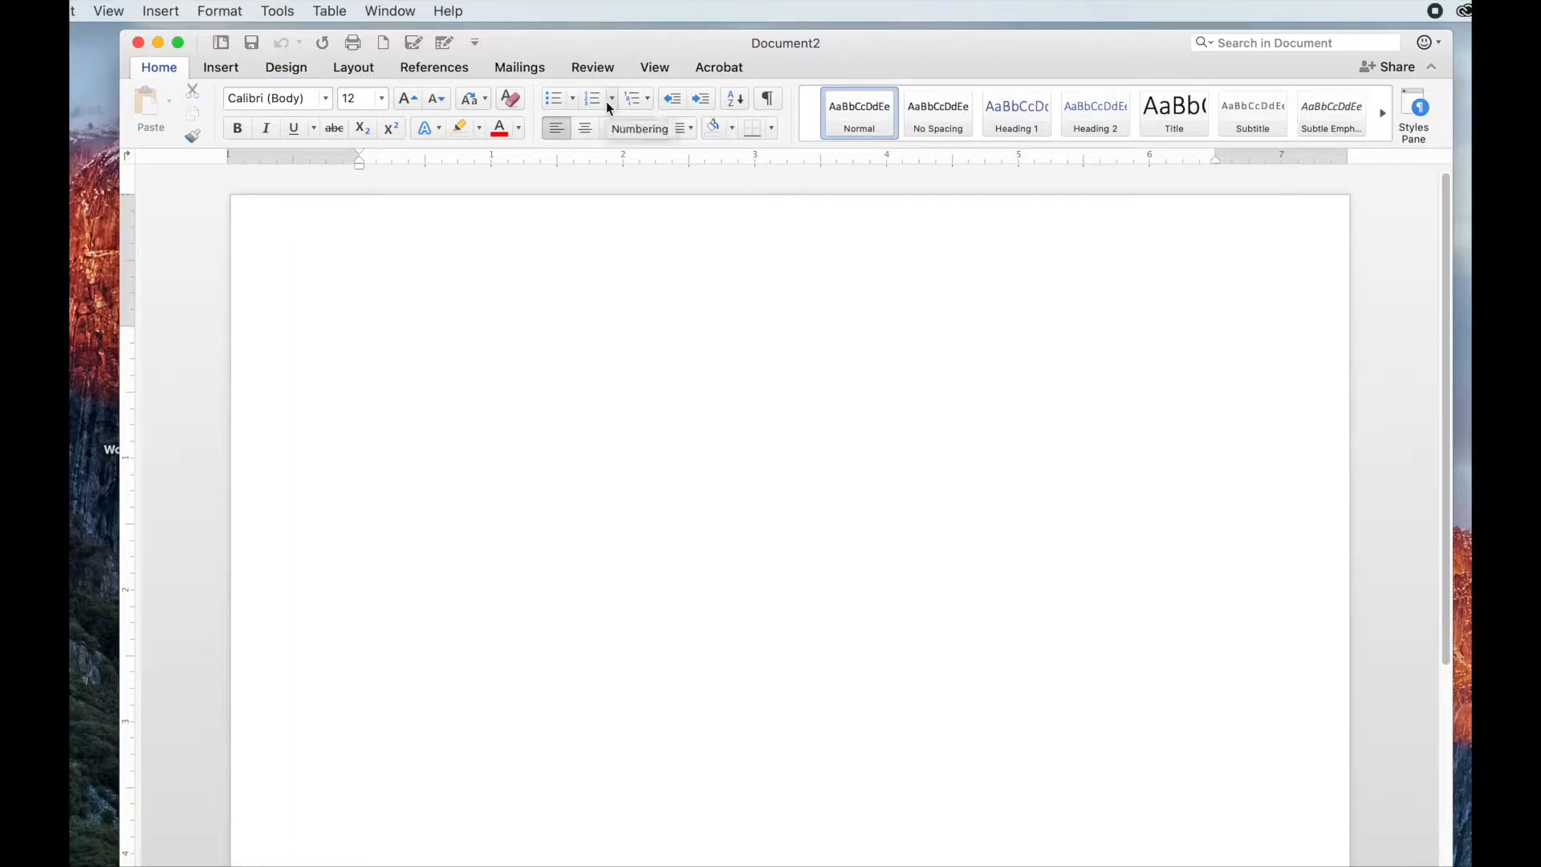
- Enter "Intro to Draw Tools" as a heading with the Roman numeral I. in the blank document
text(I.)
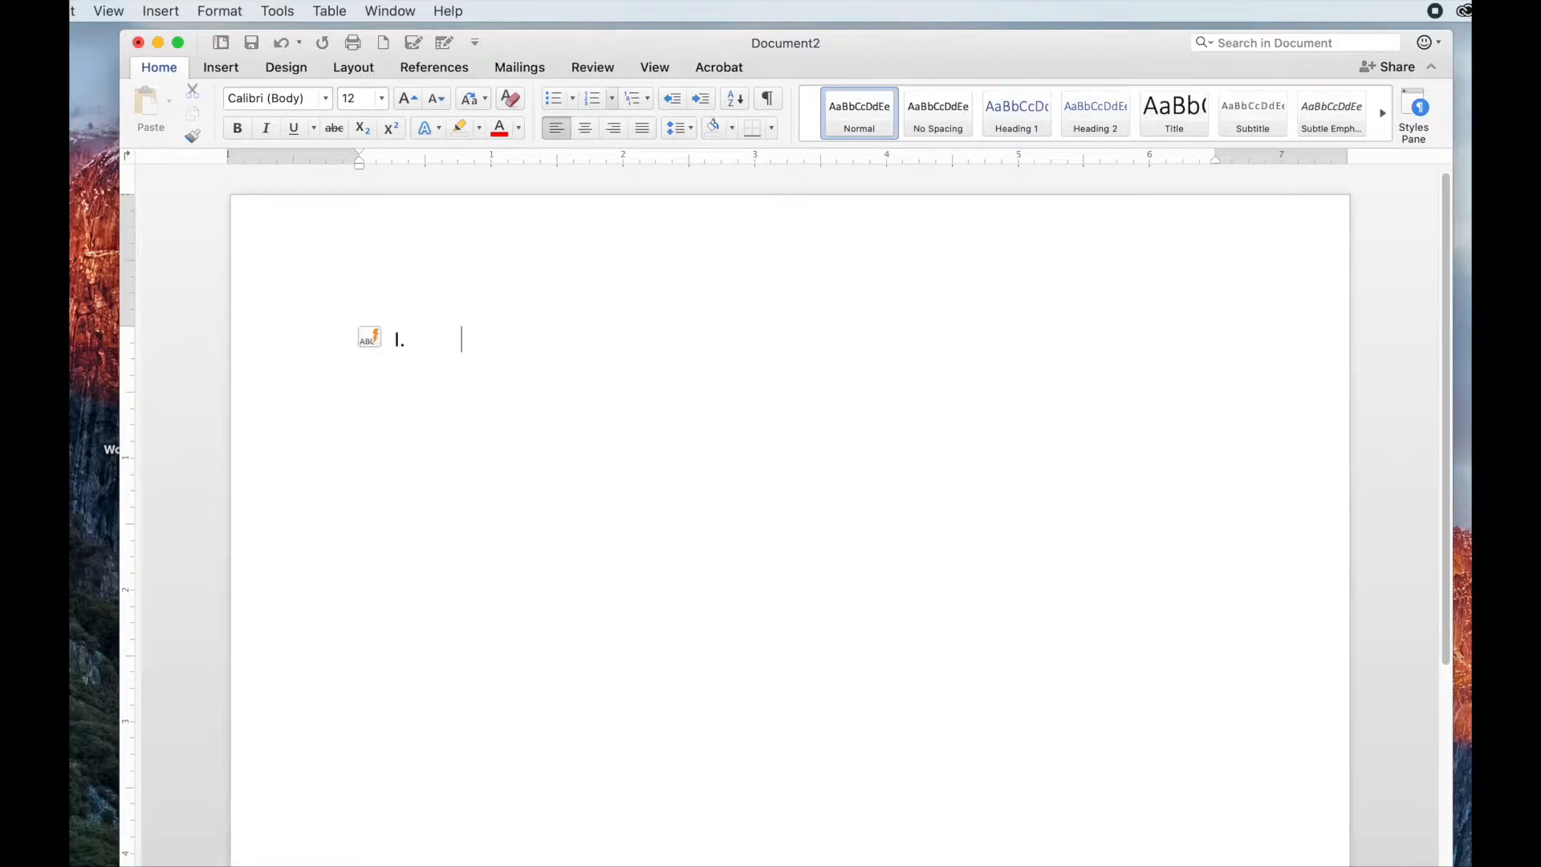
text( Intro t)
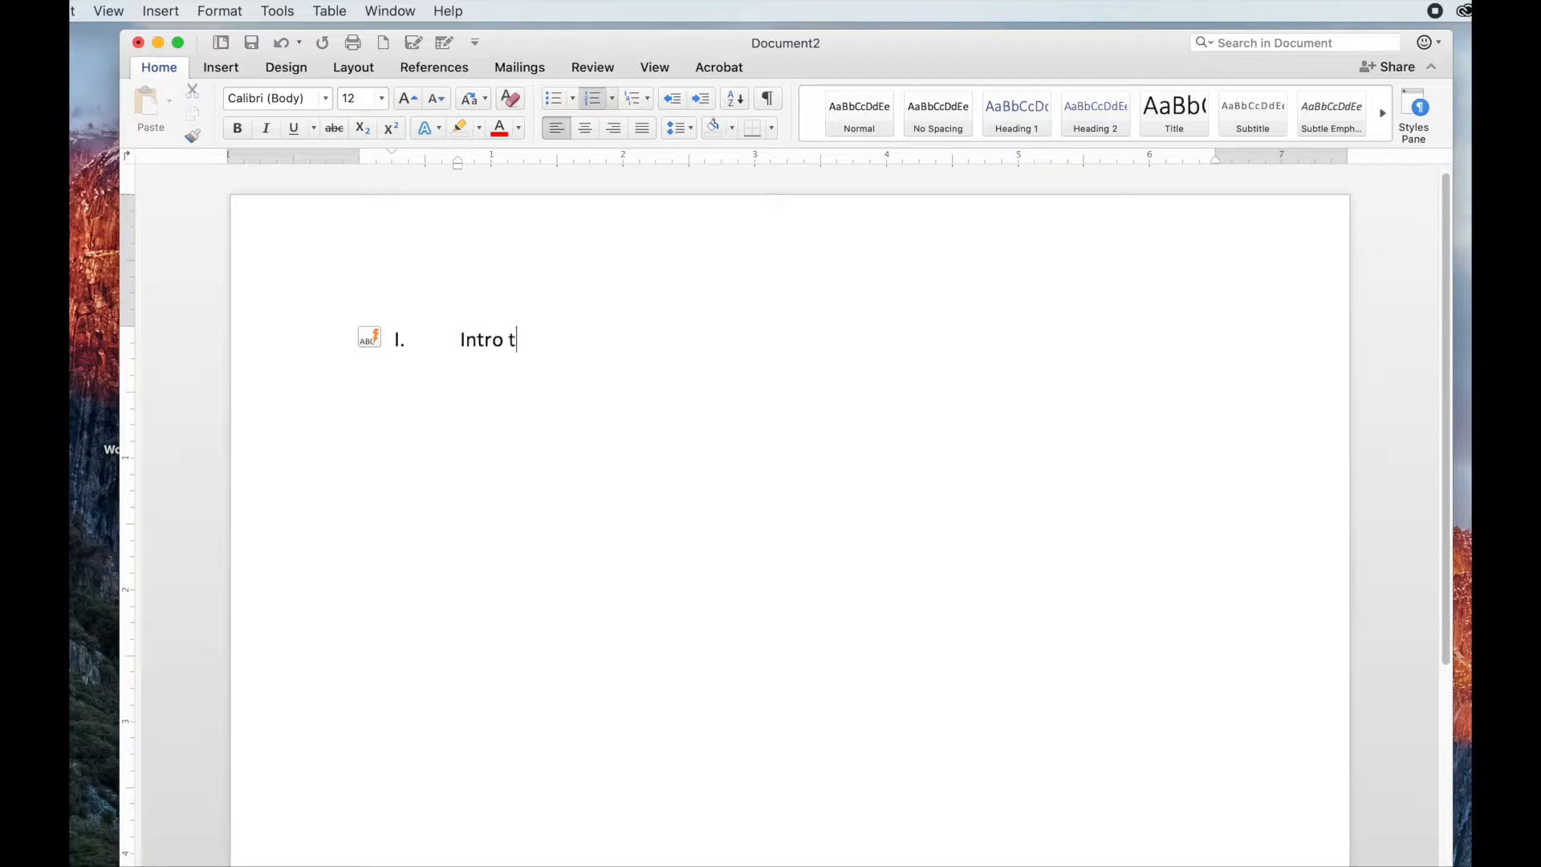
text(o Draw Tools)
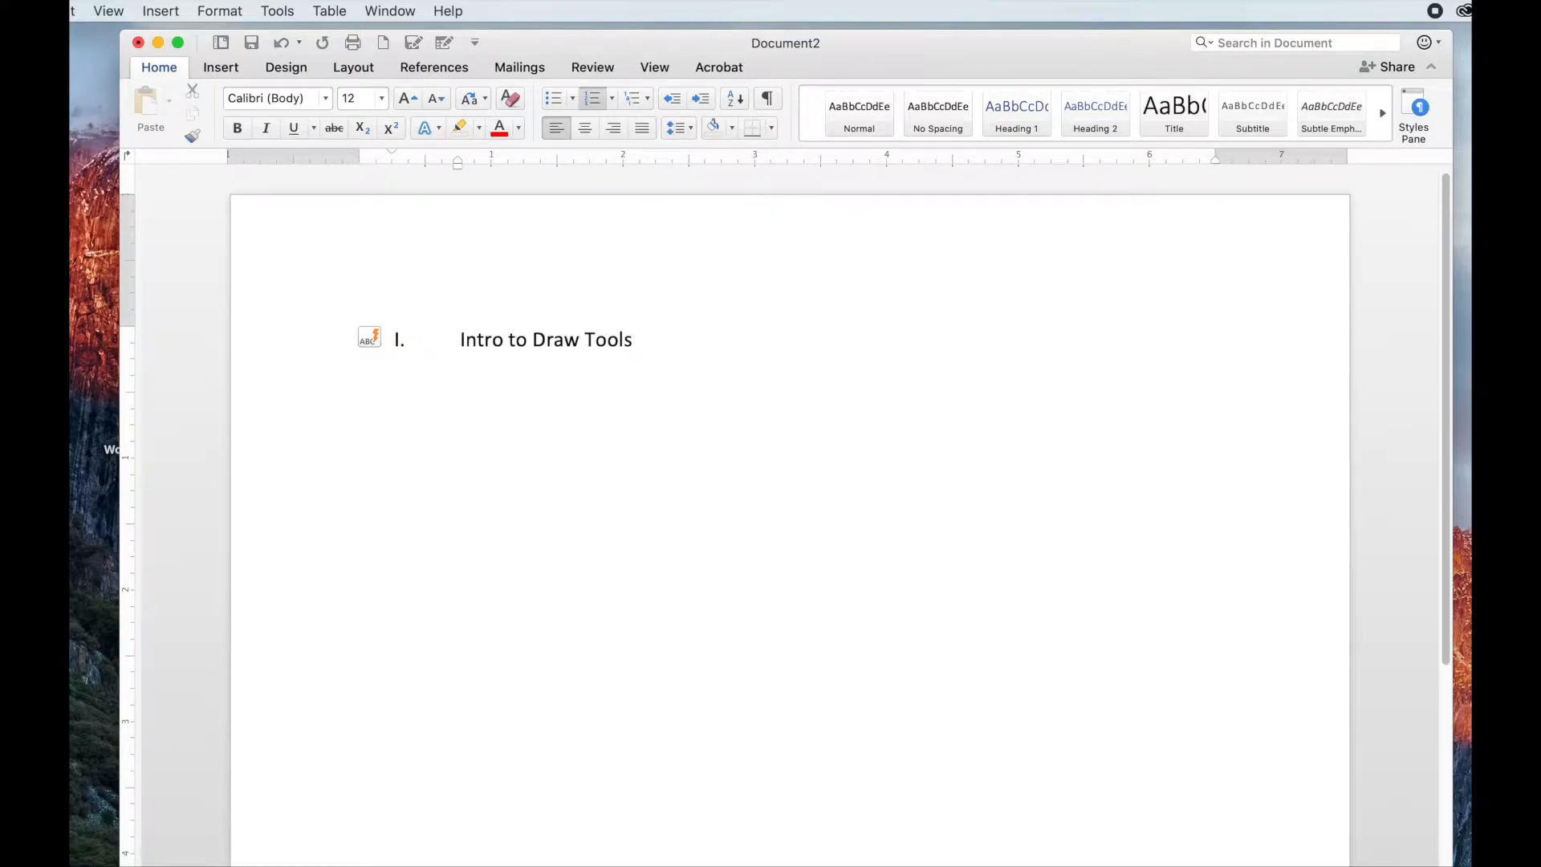
- End the numbered list after the heading and start an unnumbered line beneath it
scroll(789, 513, up, 3)
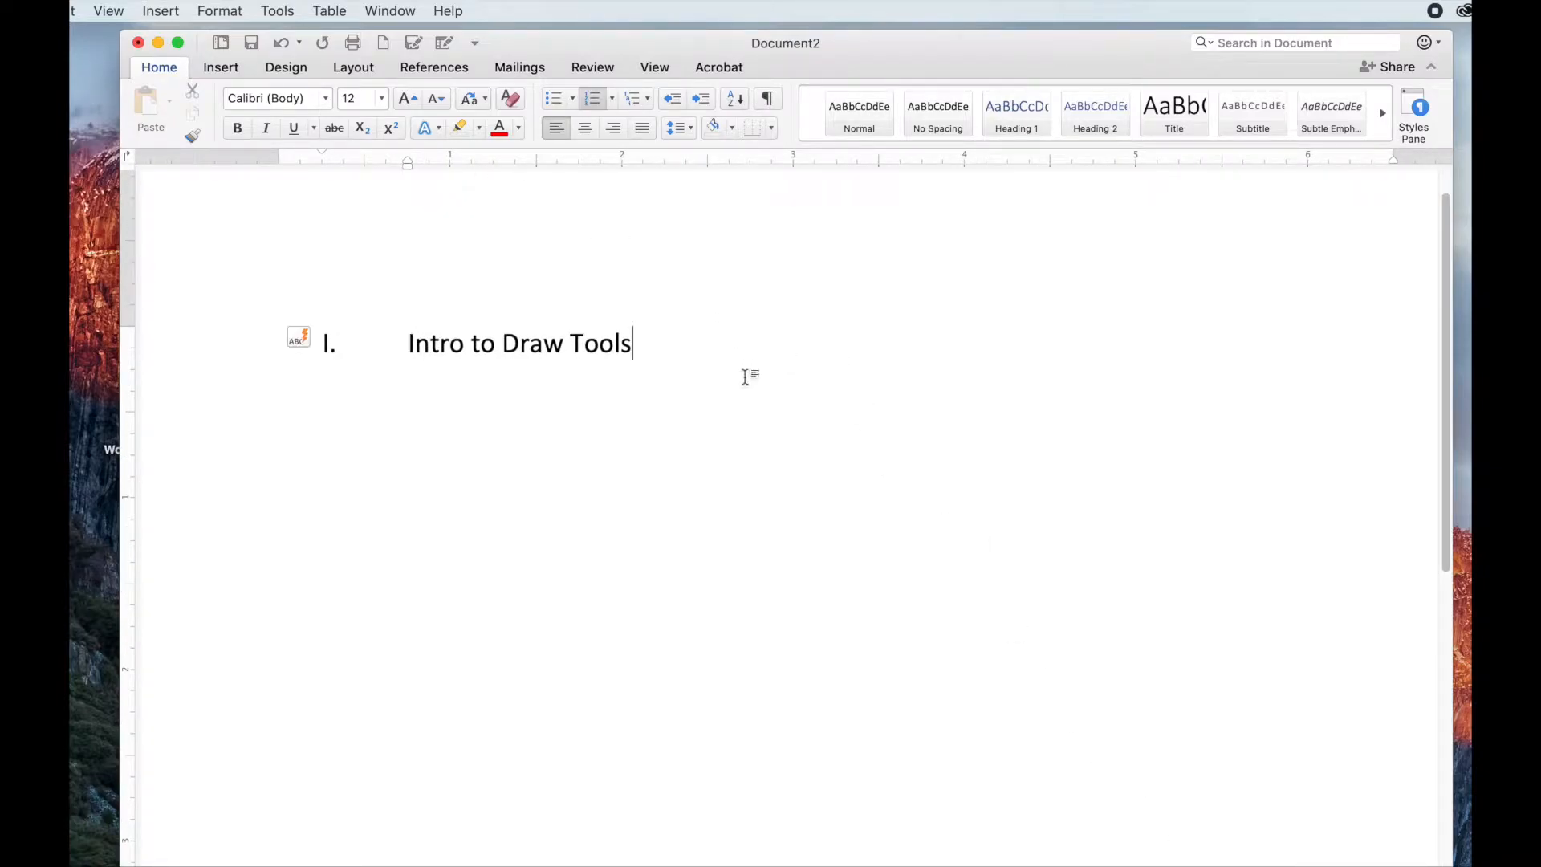
key(Return)
key(Return)
key(Return)
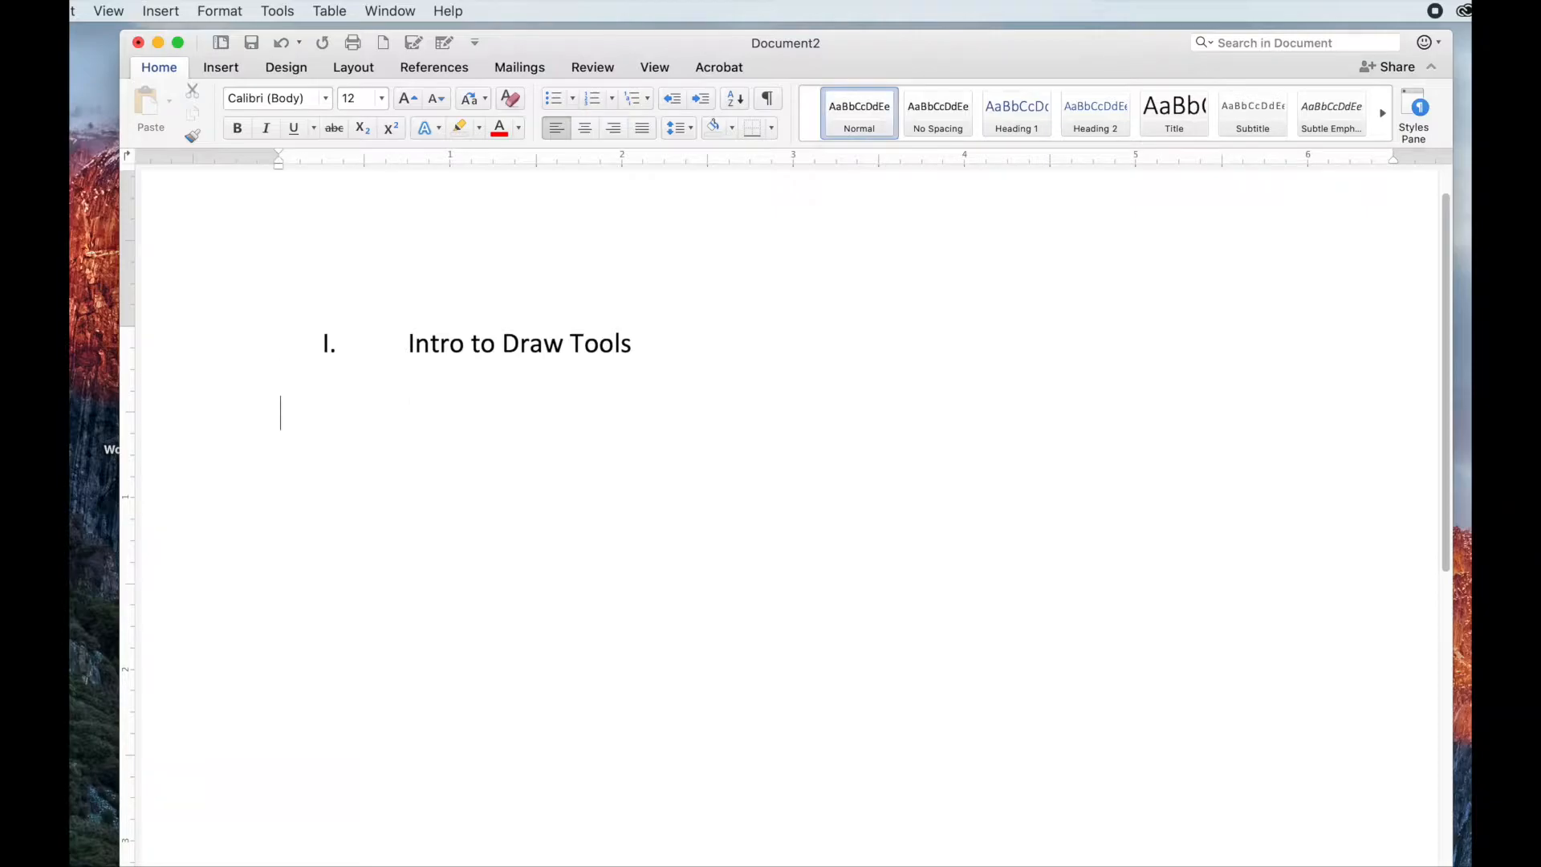
key(Return)
key(BackSpace)
- Draw a nearly horizontal straight line about 1.08" long beneath the heading using the Line shape
click(224, 71)
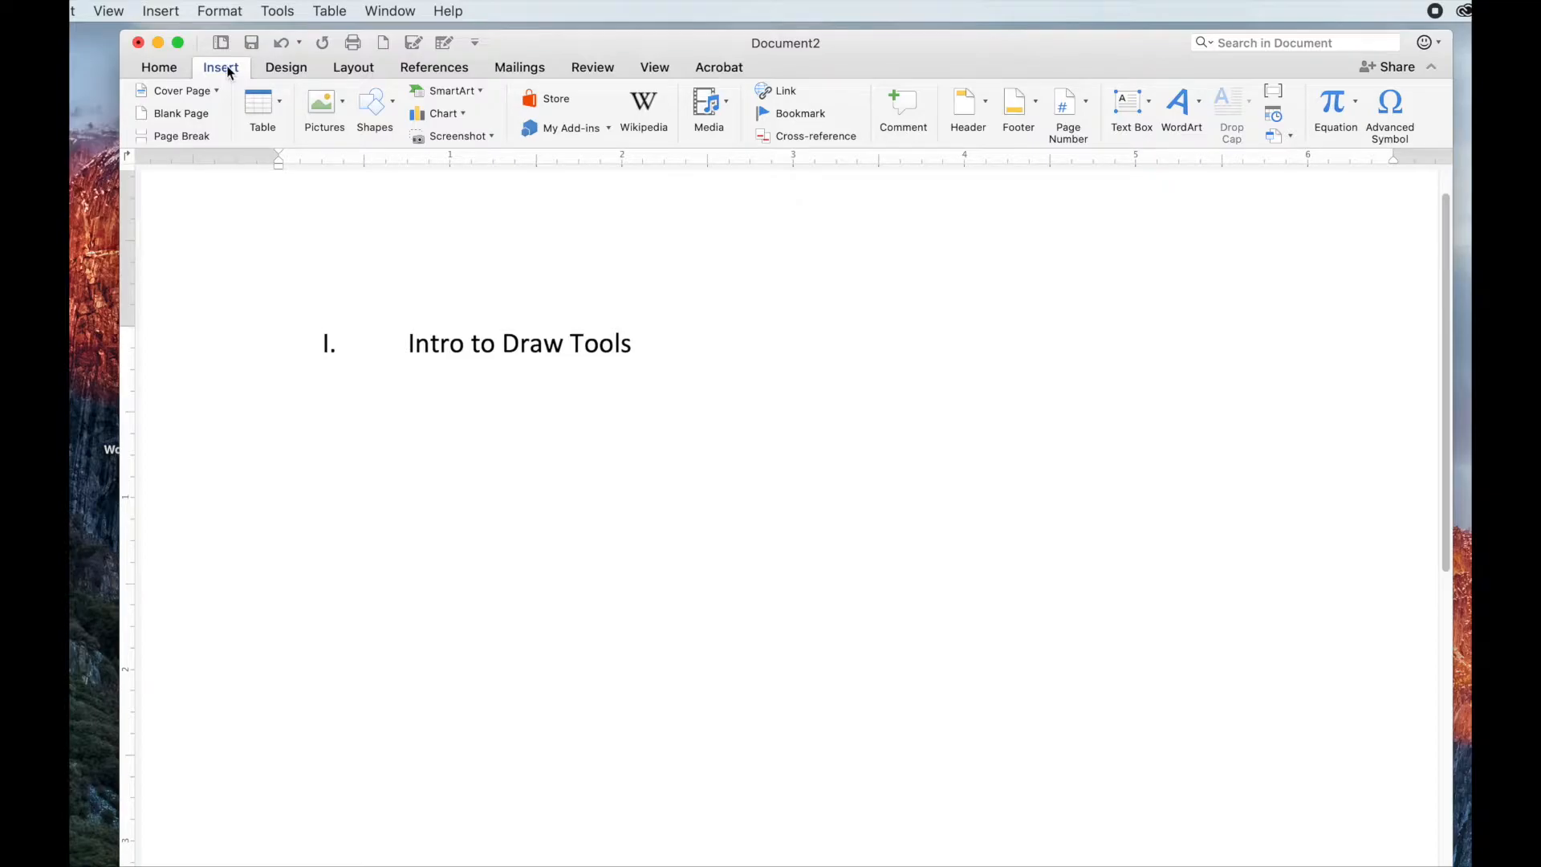
click(224, 69)
click(224, 69)
click(224, 69)
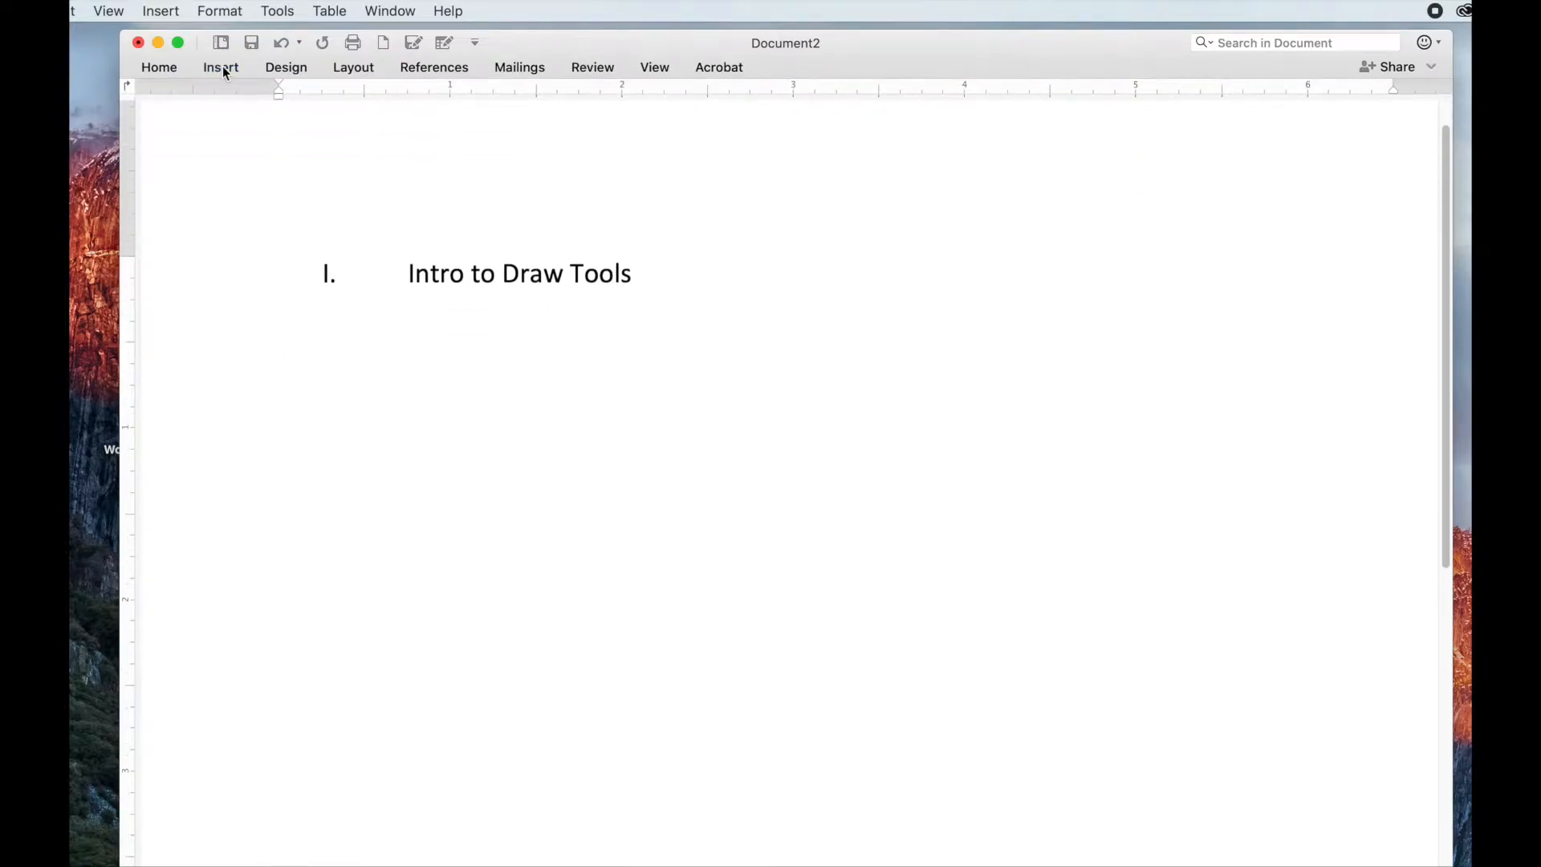
click(223, 69)
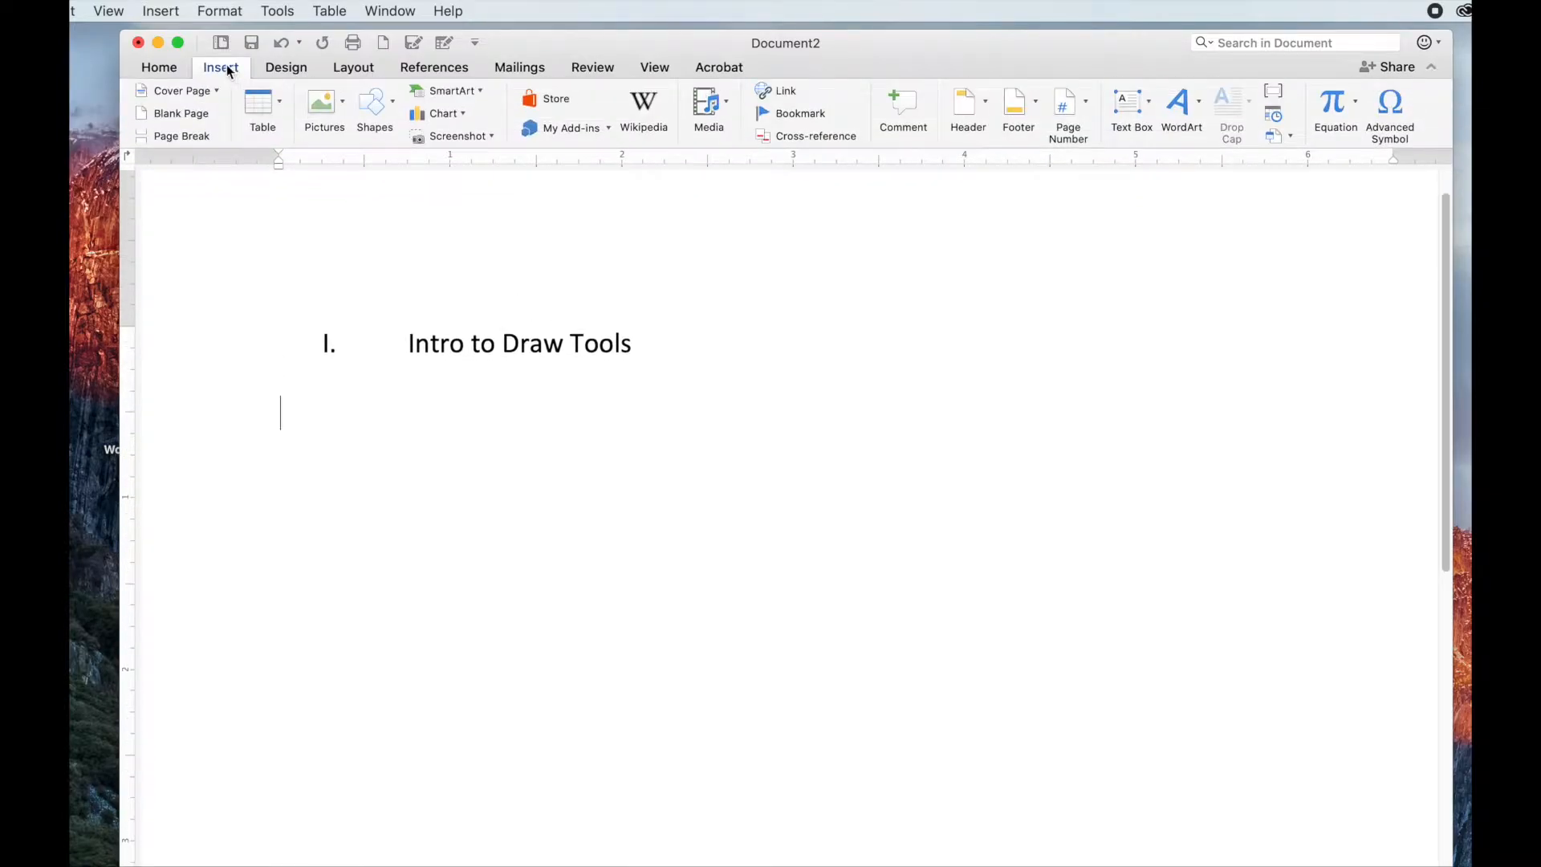
click(389, 102)
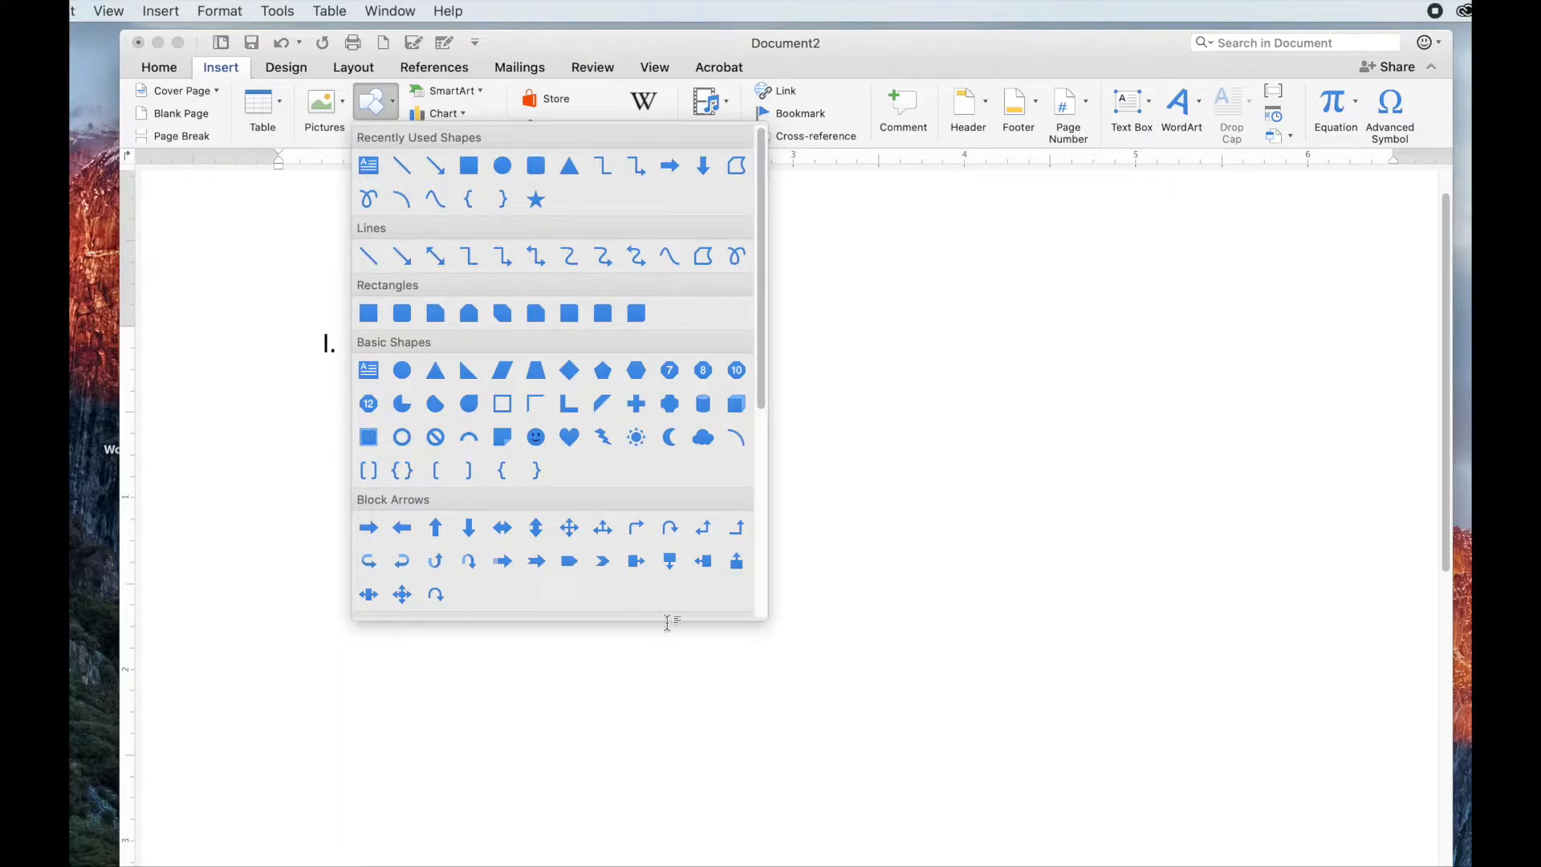
drag(761, 390, 762, 347)
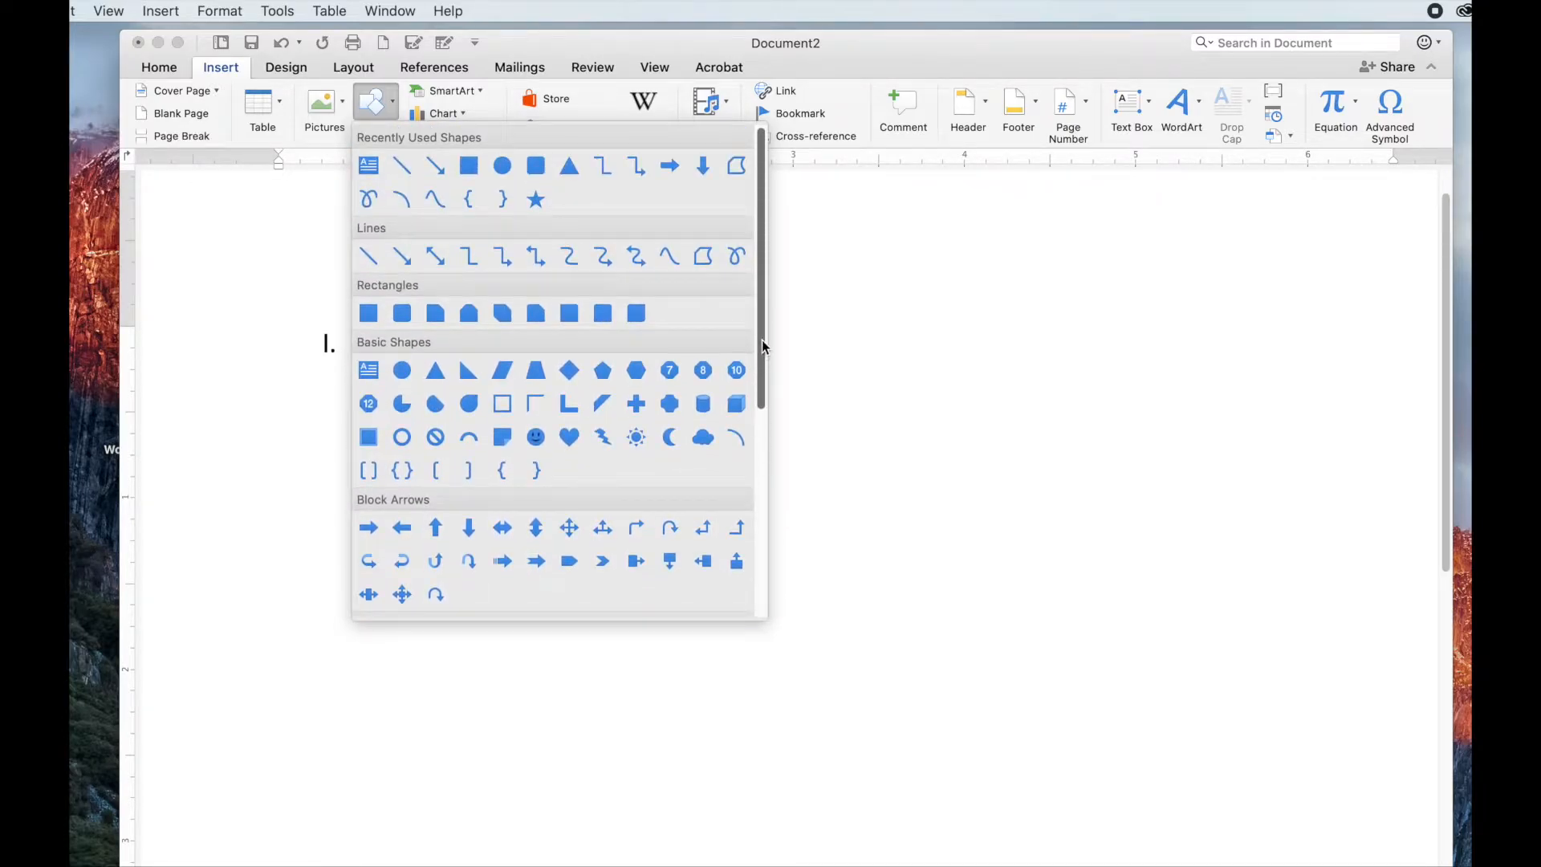
click(369, 257)
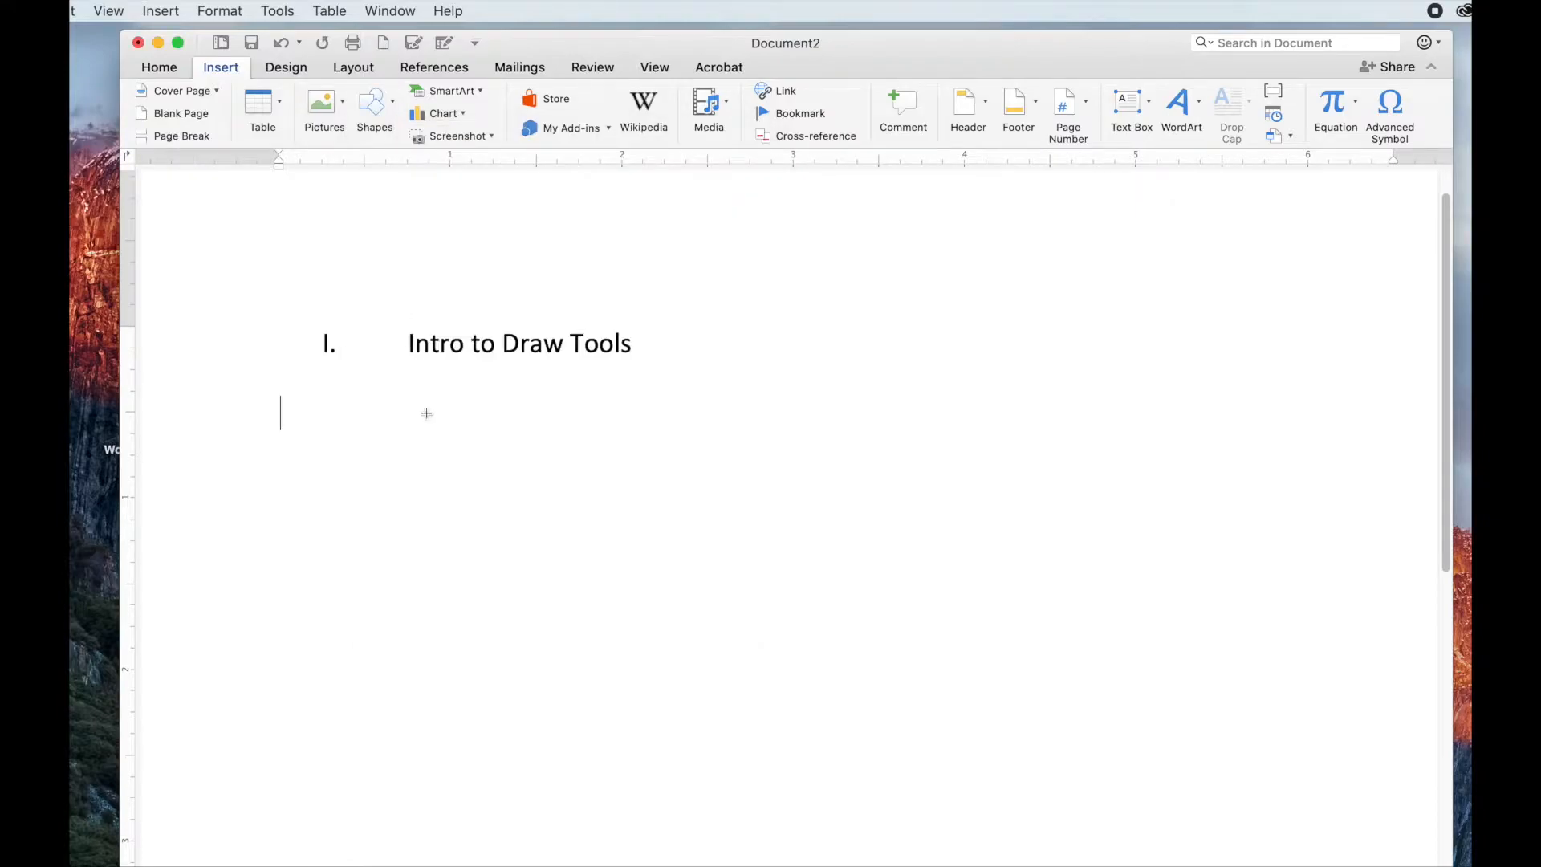
drag(314, 423, 492, 423)
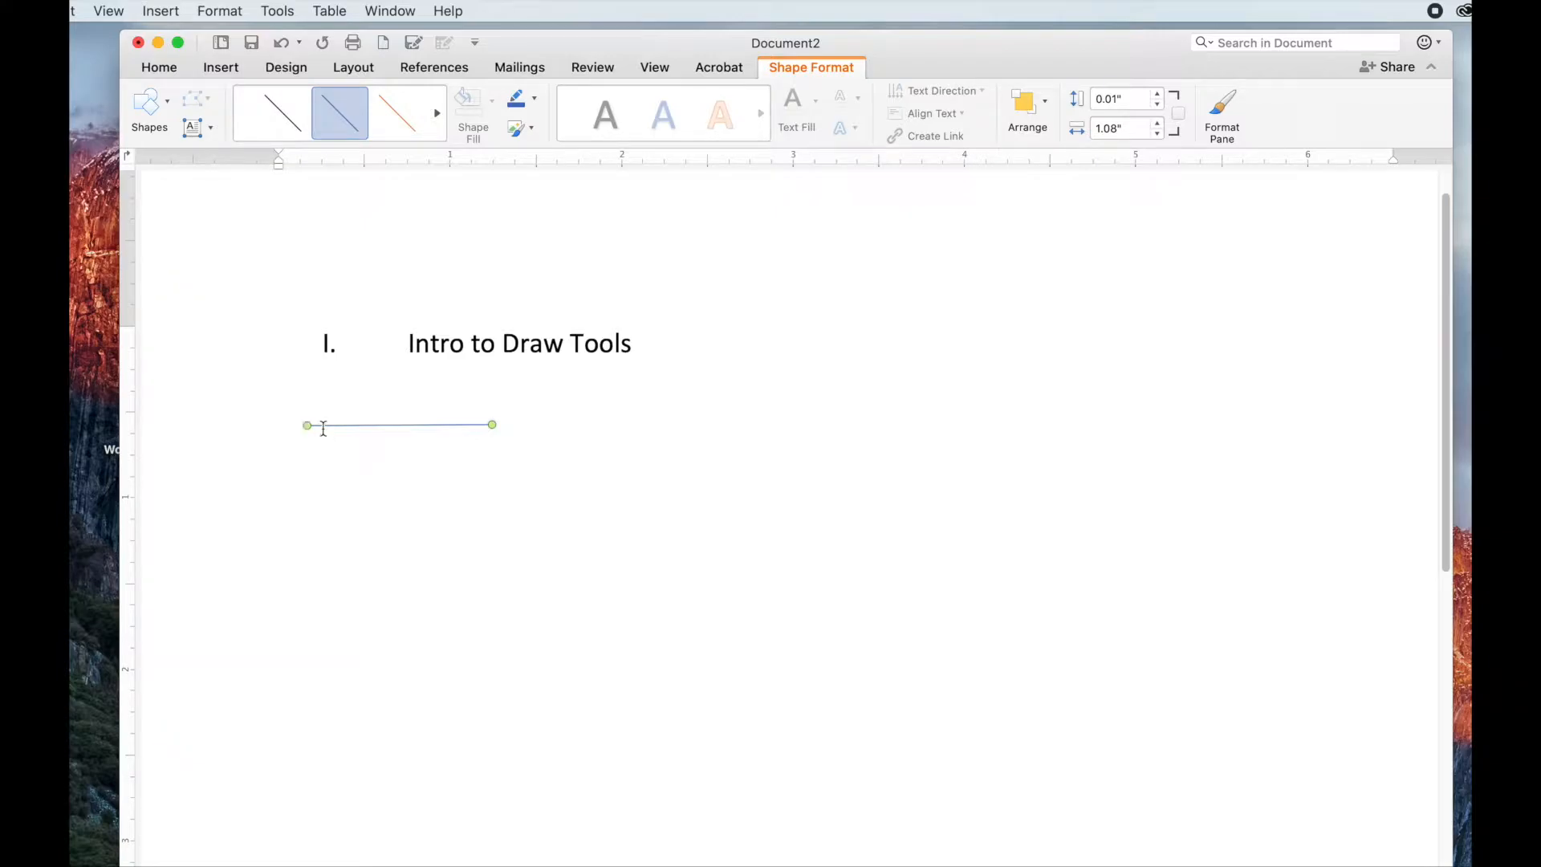
- Try the black and orange preset styles on the drawn line, settling on black
click(281, 114)
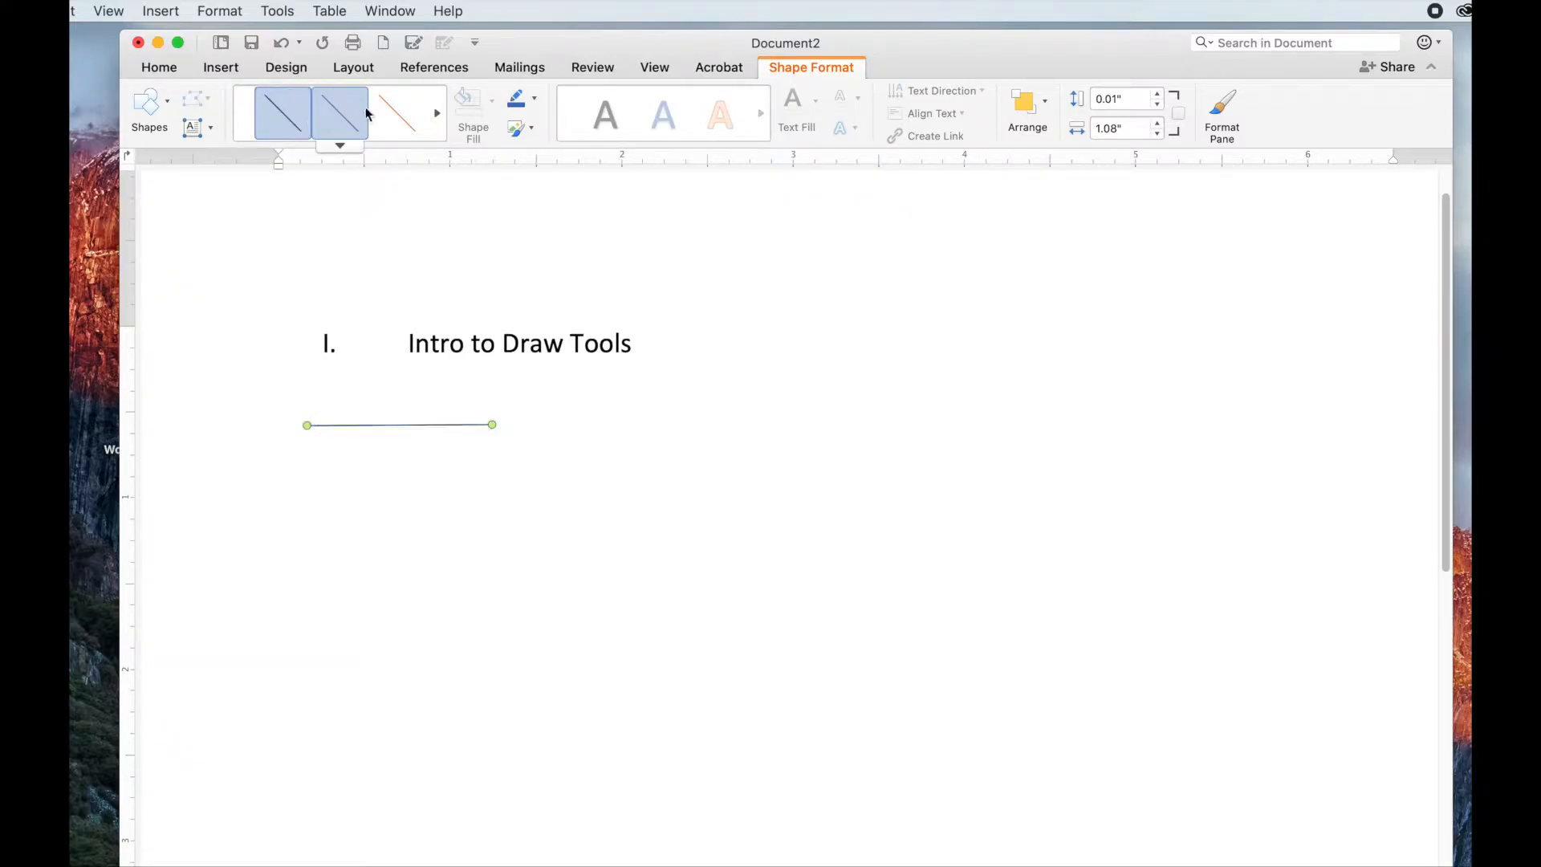
click(385, 114)
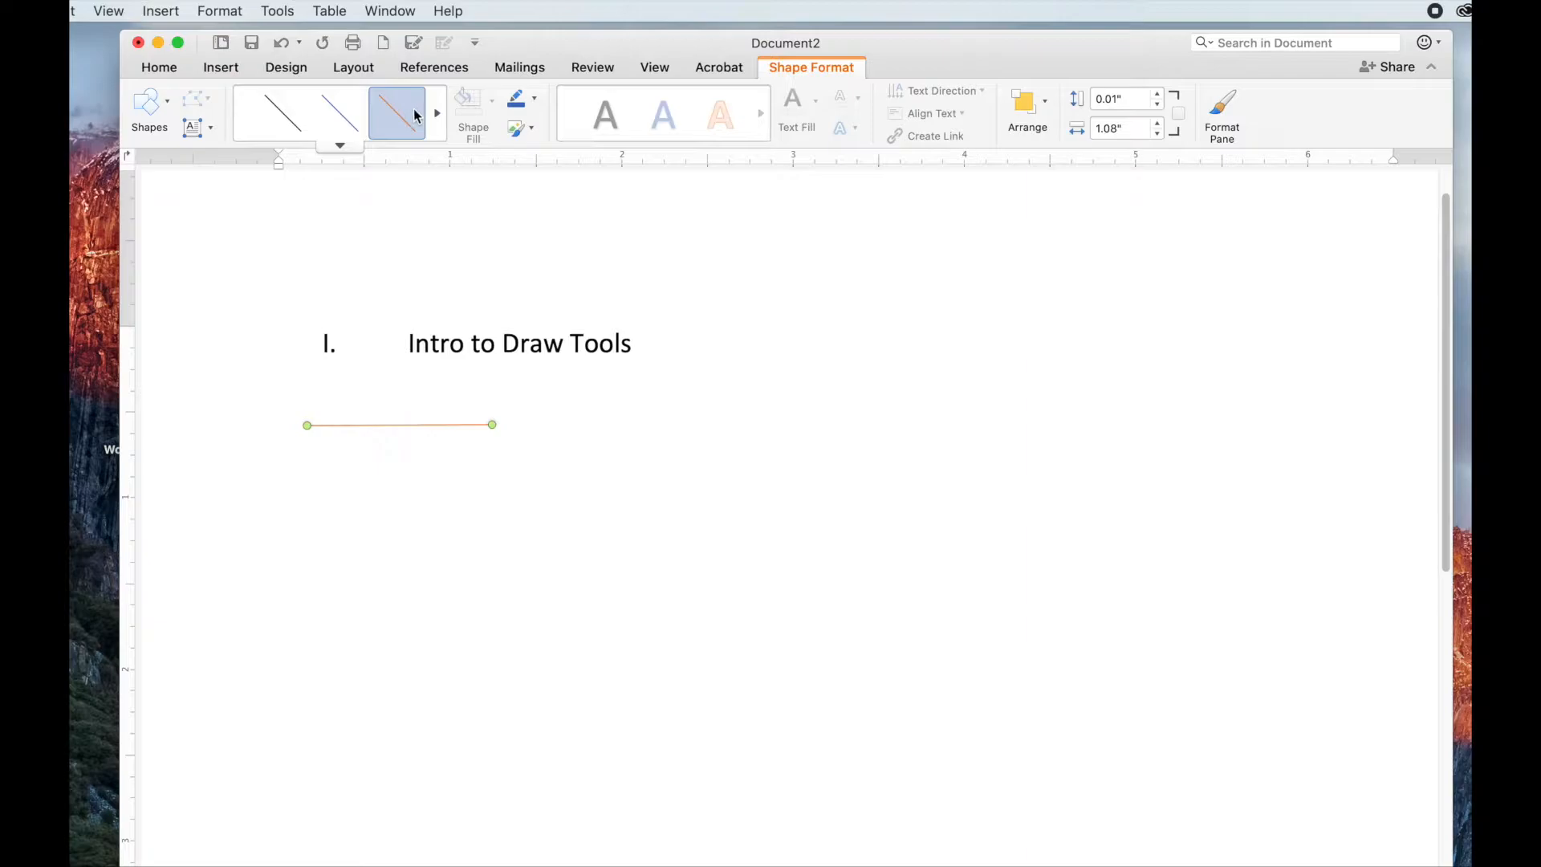
click(343, 112)
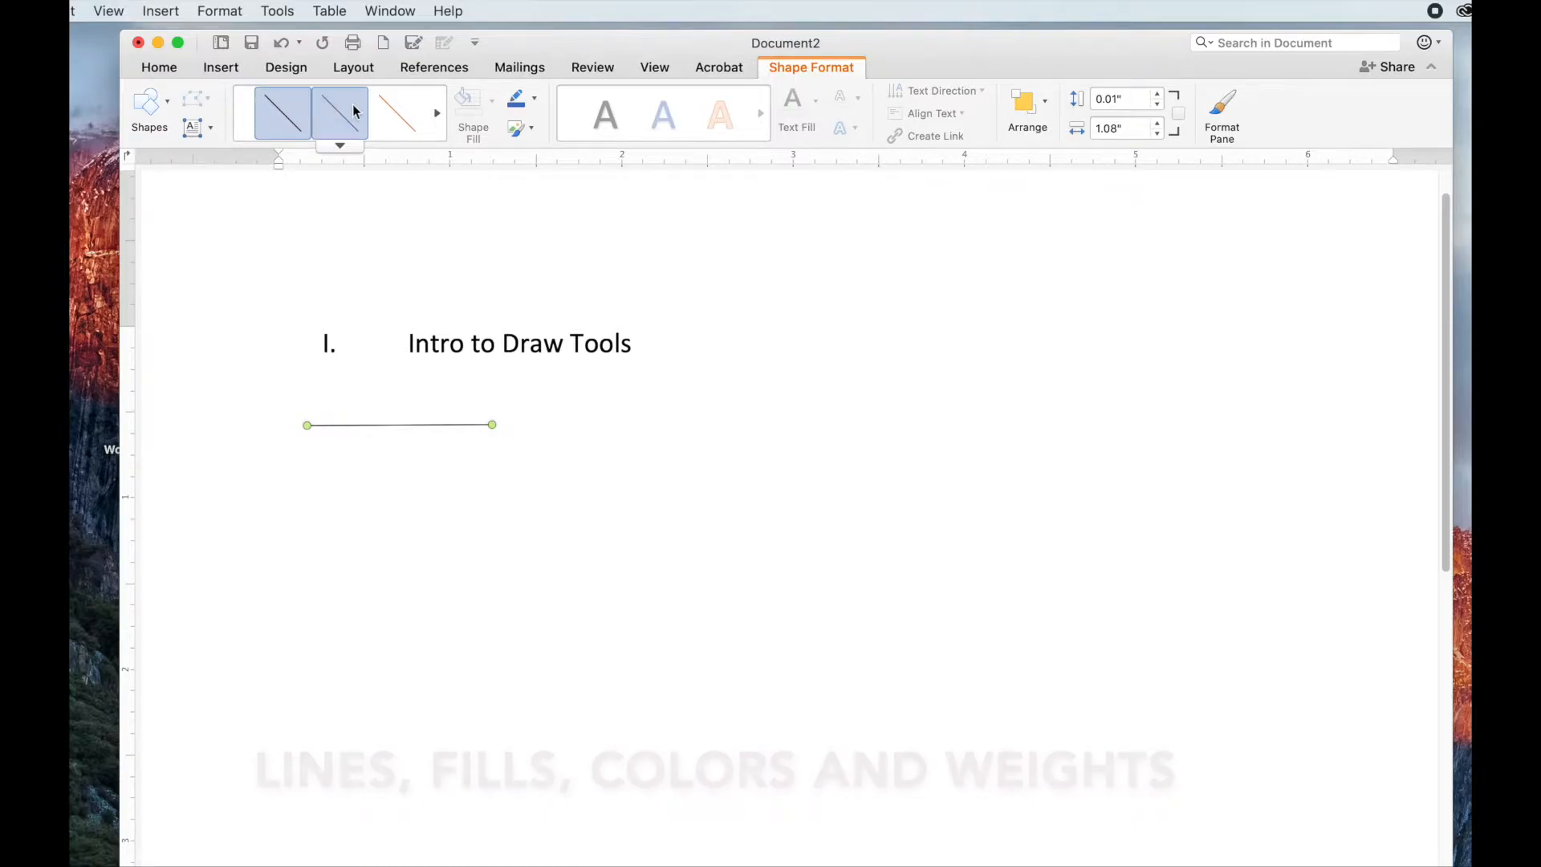
- Set the line's outline weight to 6 pt and its color to the standard dark red
click(535, 100)
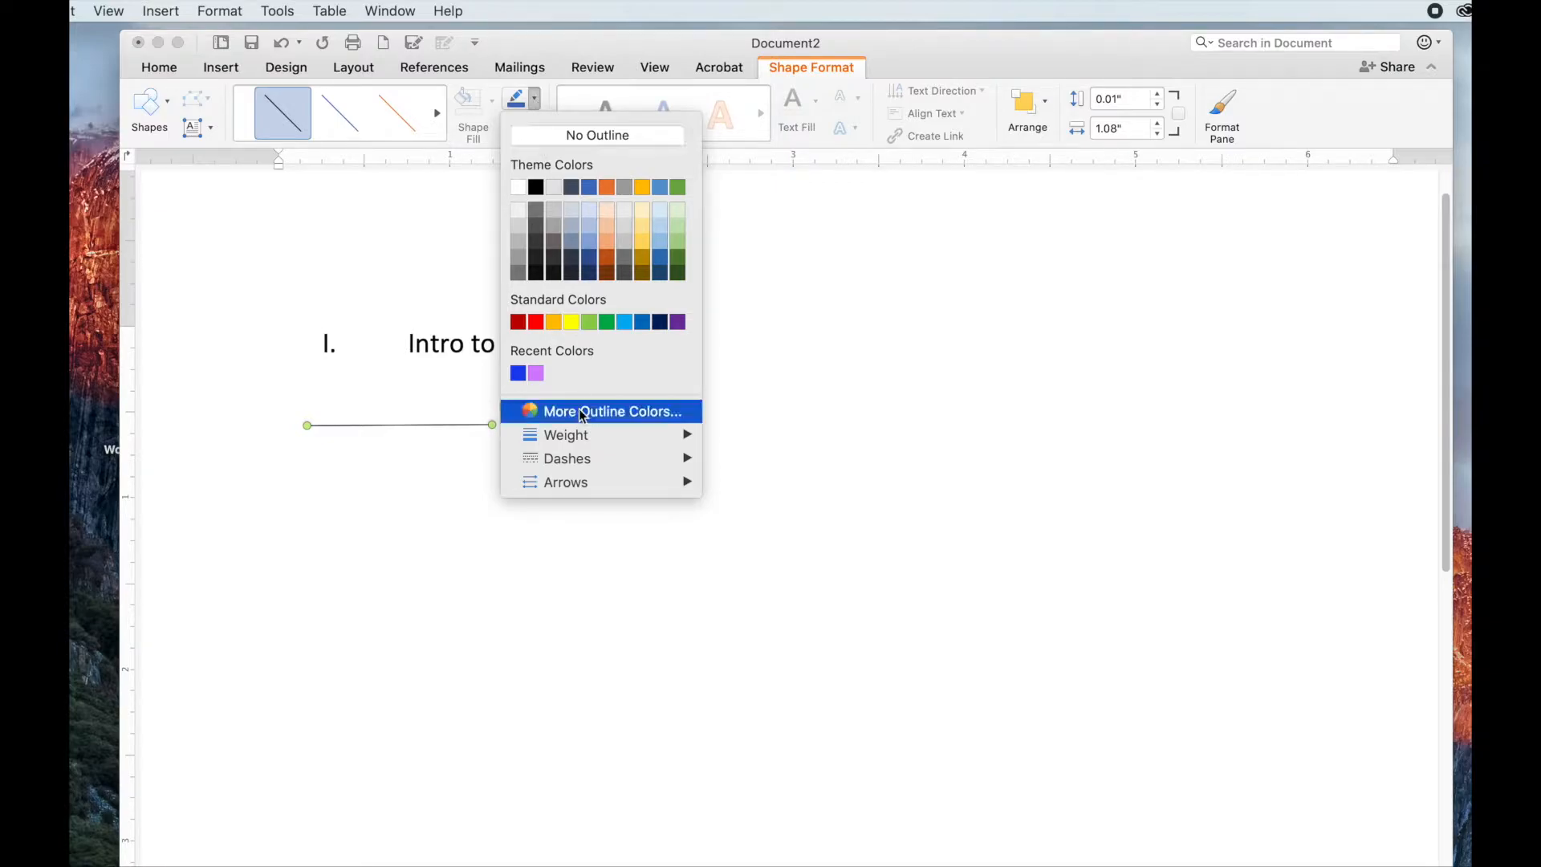
mouse_move(581, 441)
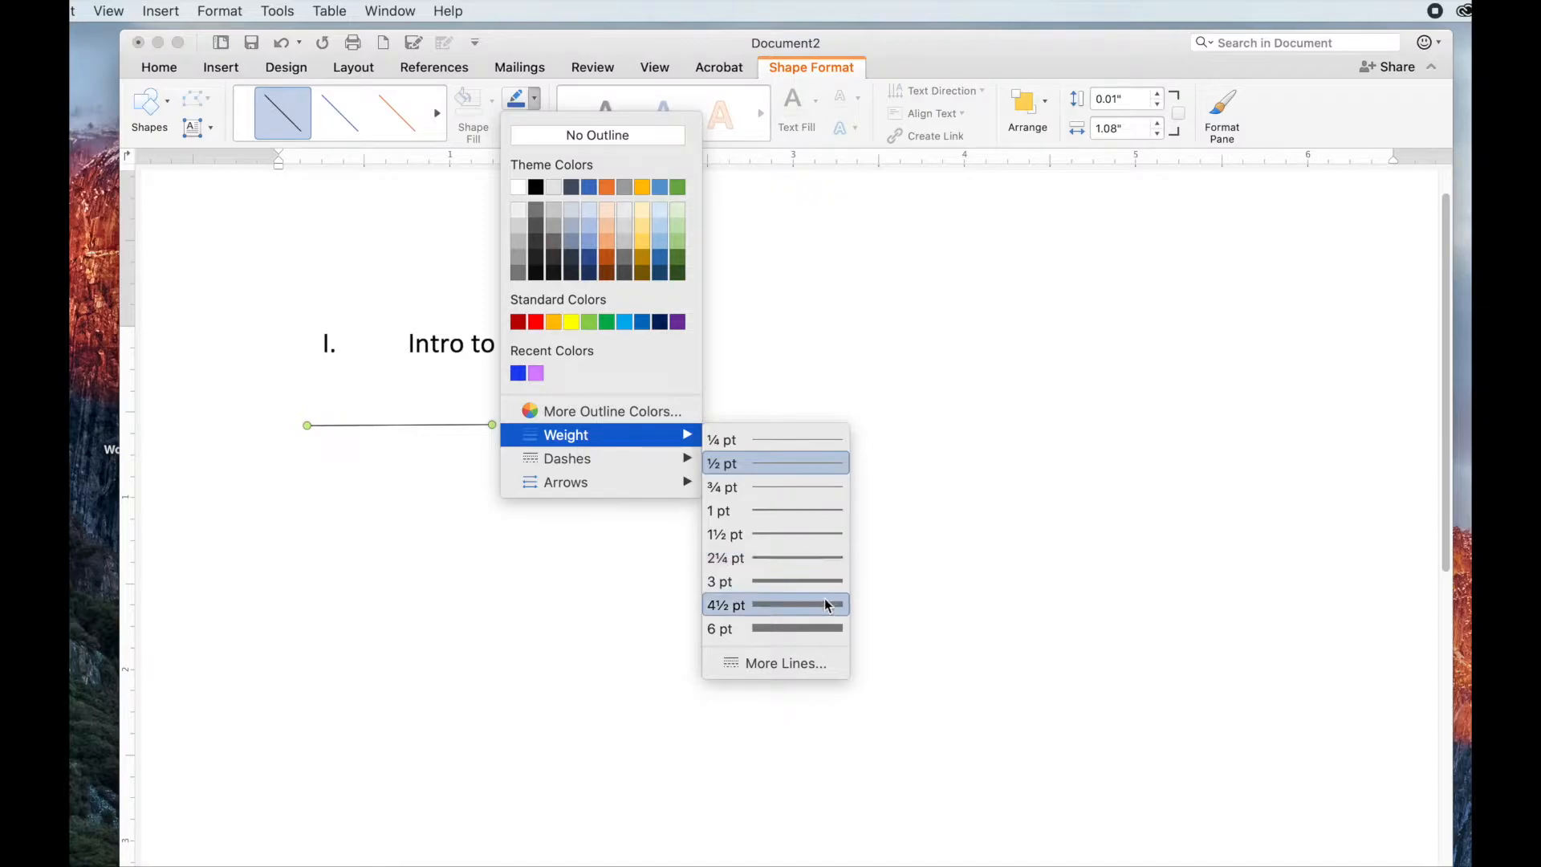
click(821, 623)
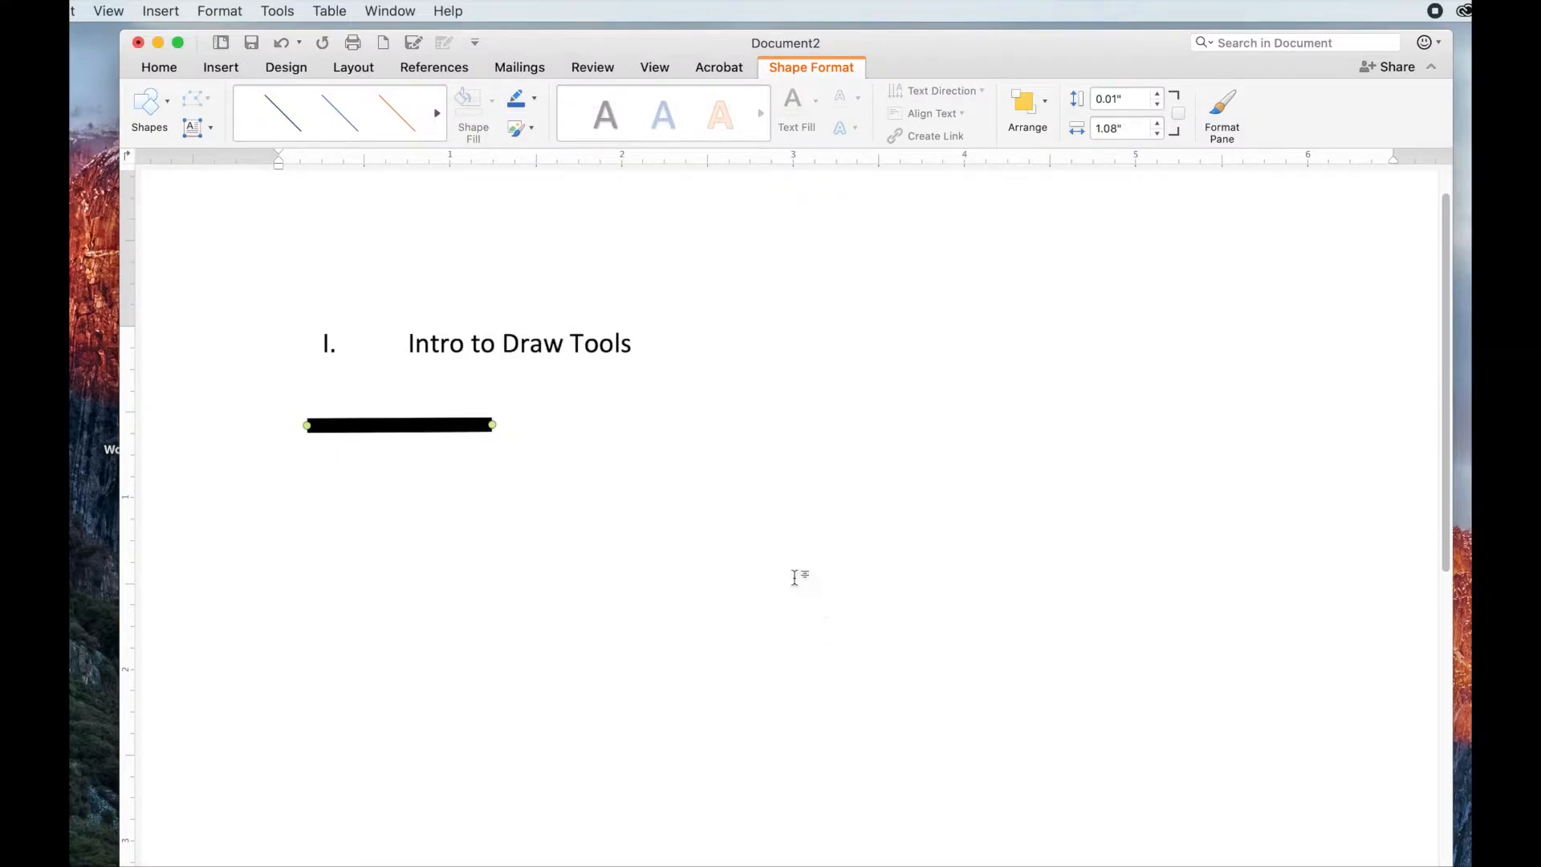
click(535, 99)
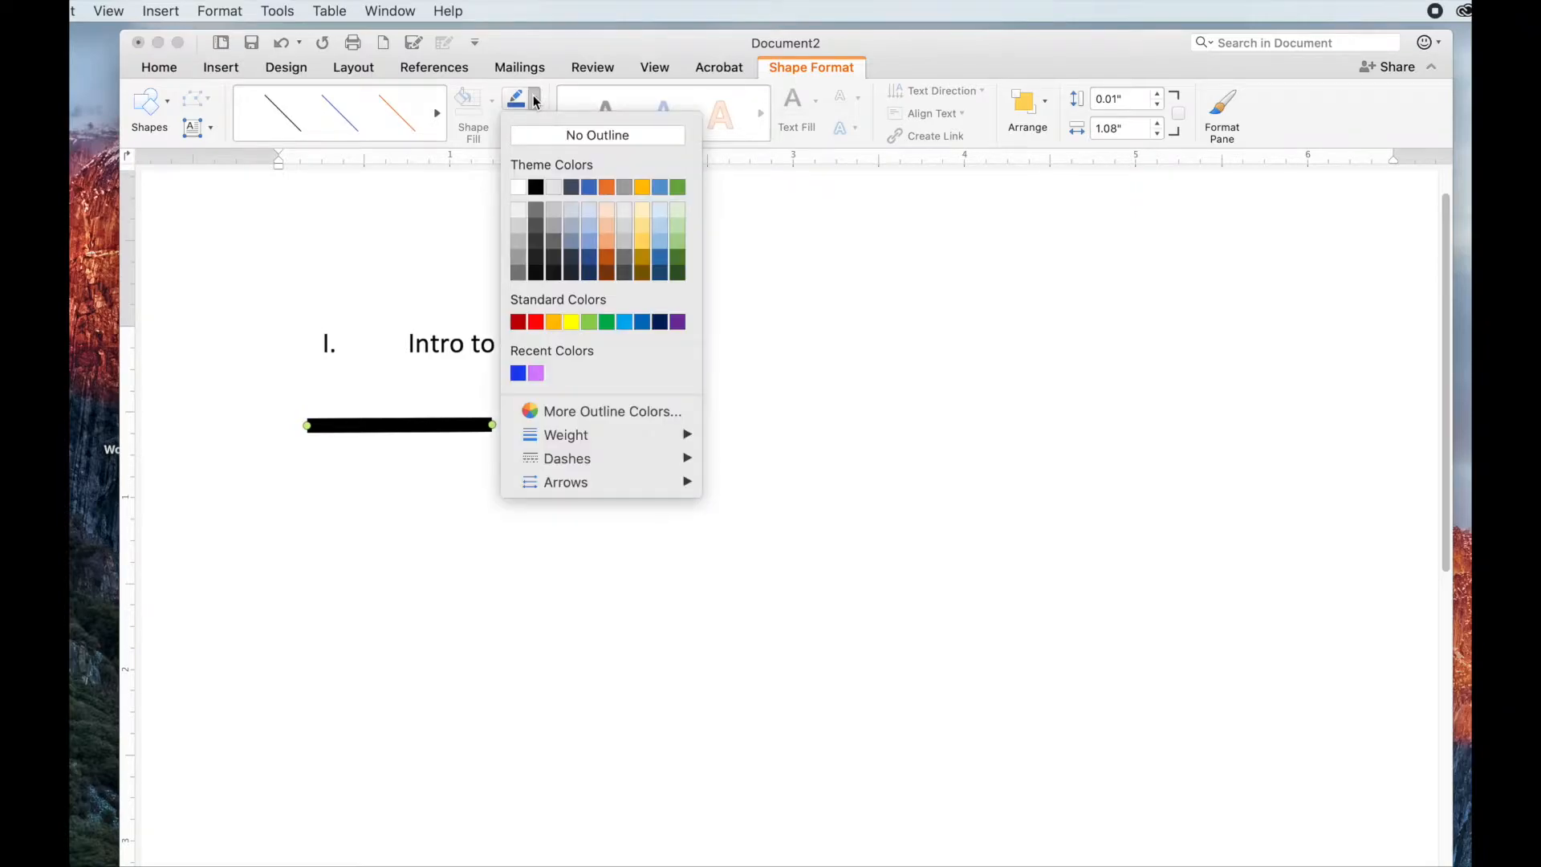
click(519, 322)
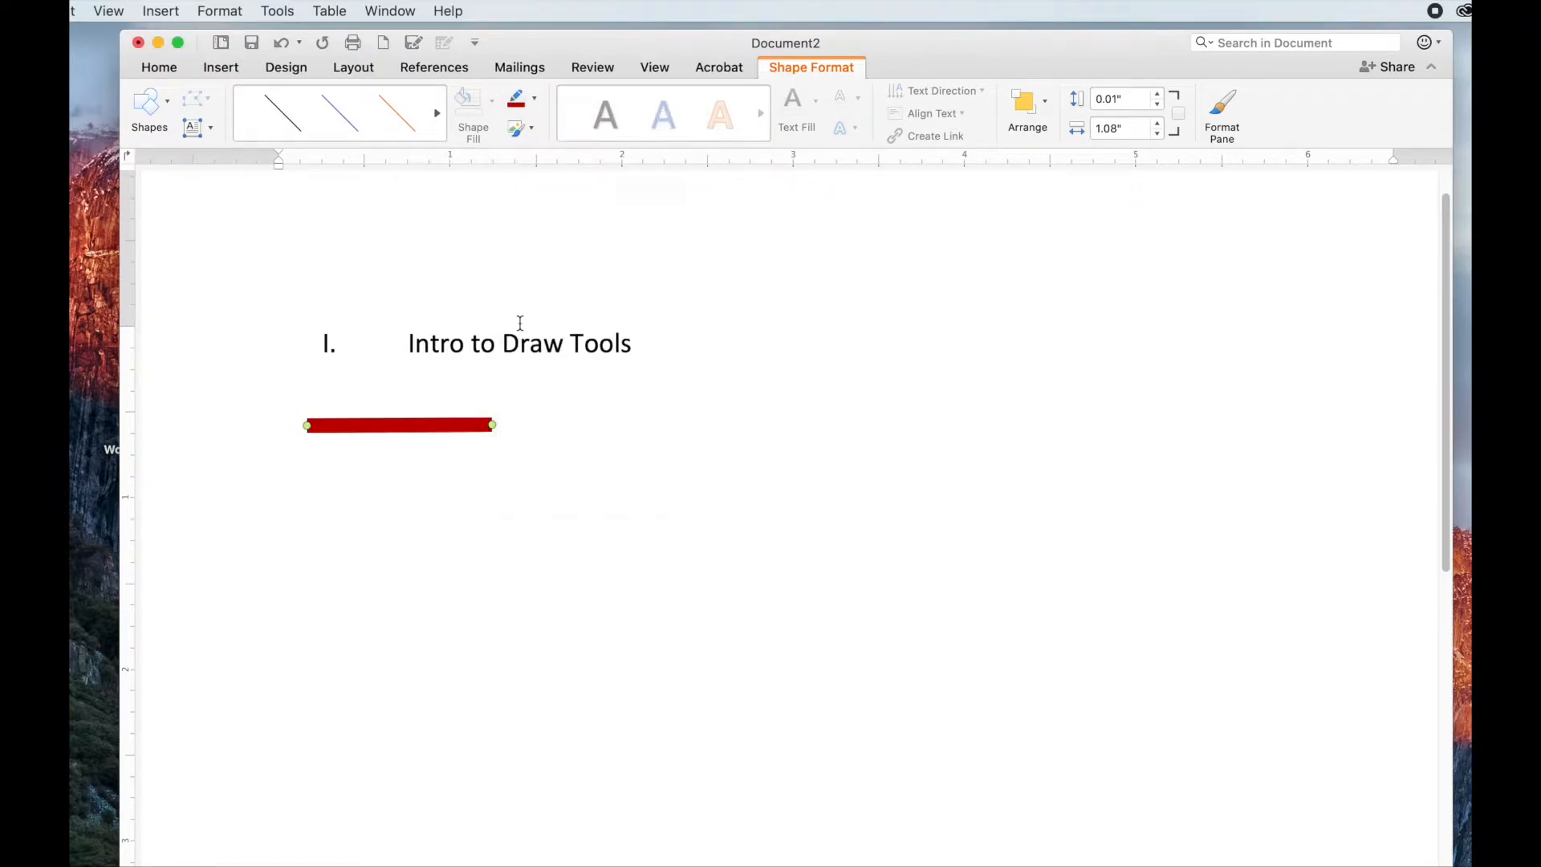
- Reduce the red line's outline weight to 4½ pt
click(535, 98)
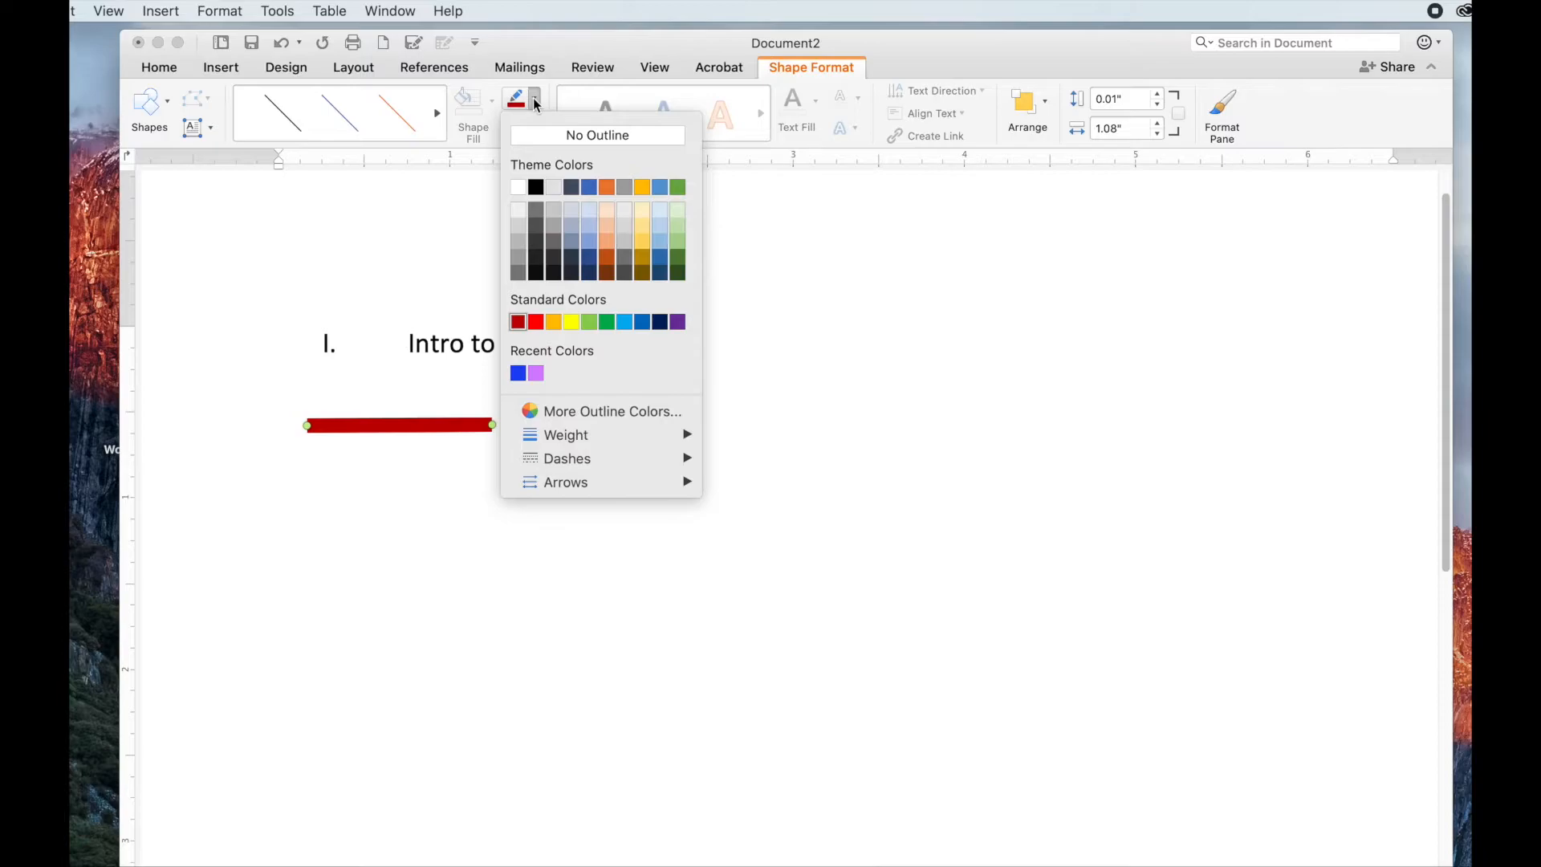
mouse_move(609, 460)
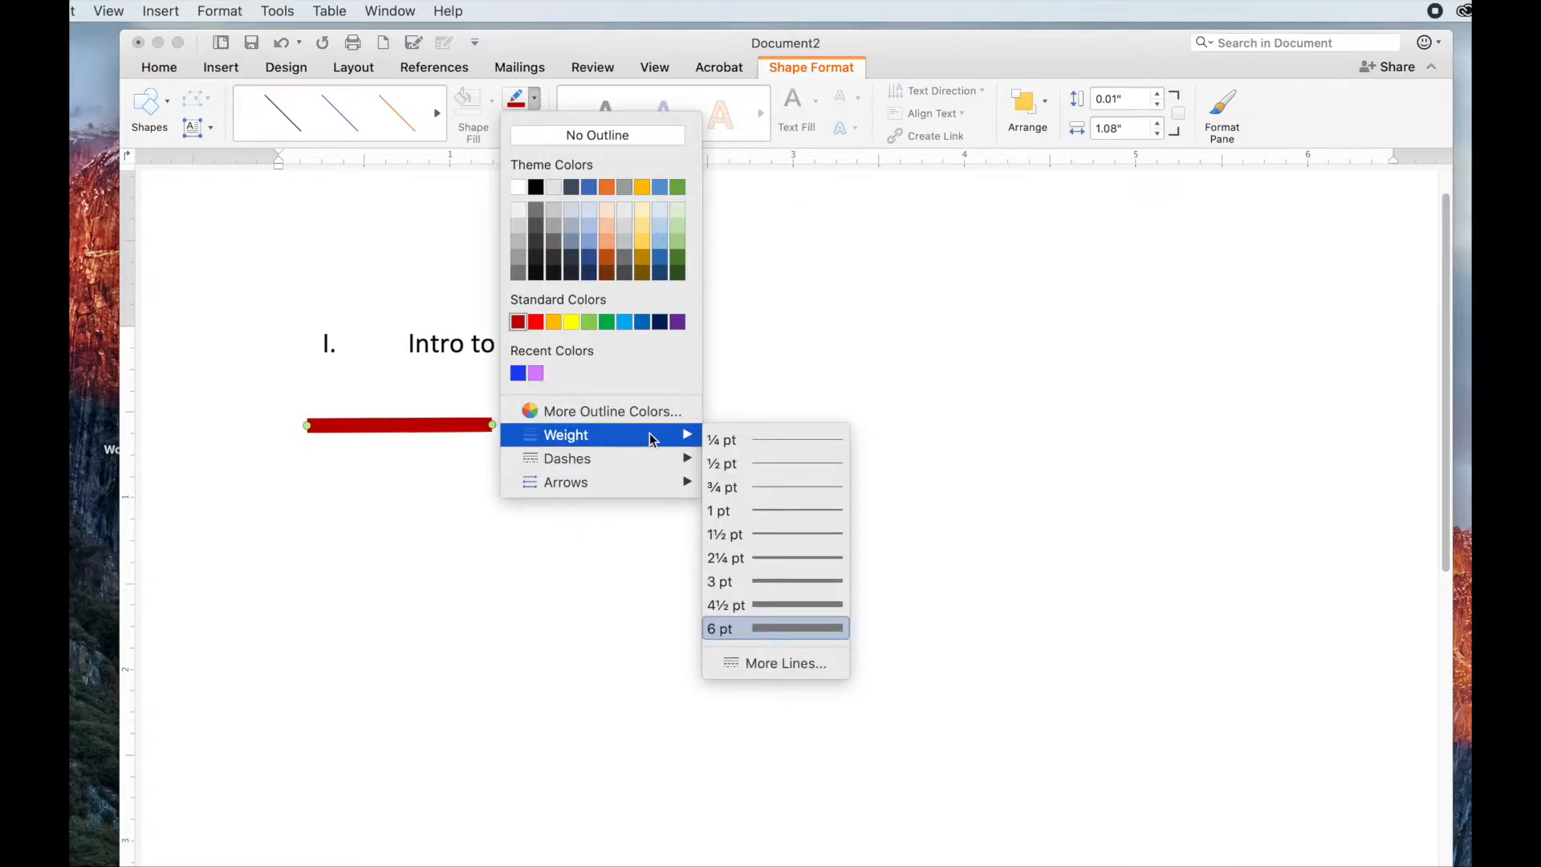
click(799, 603)
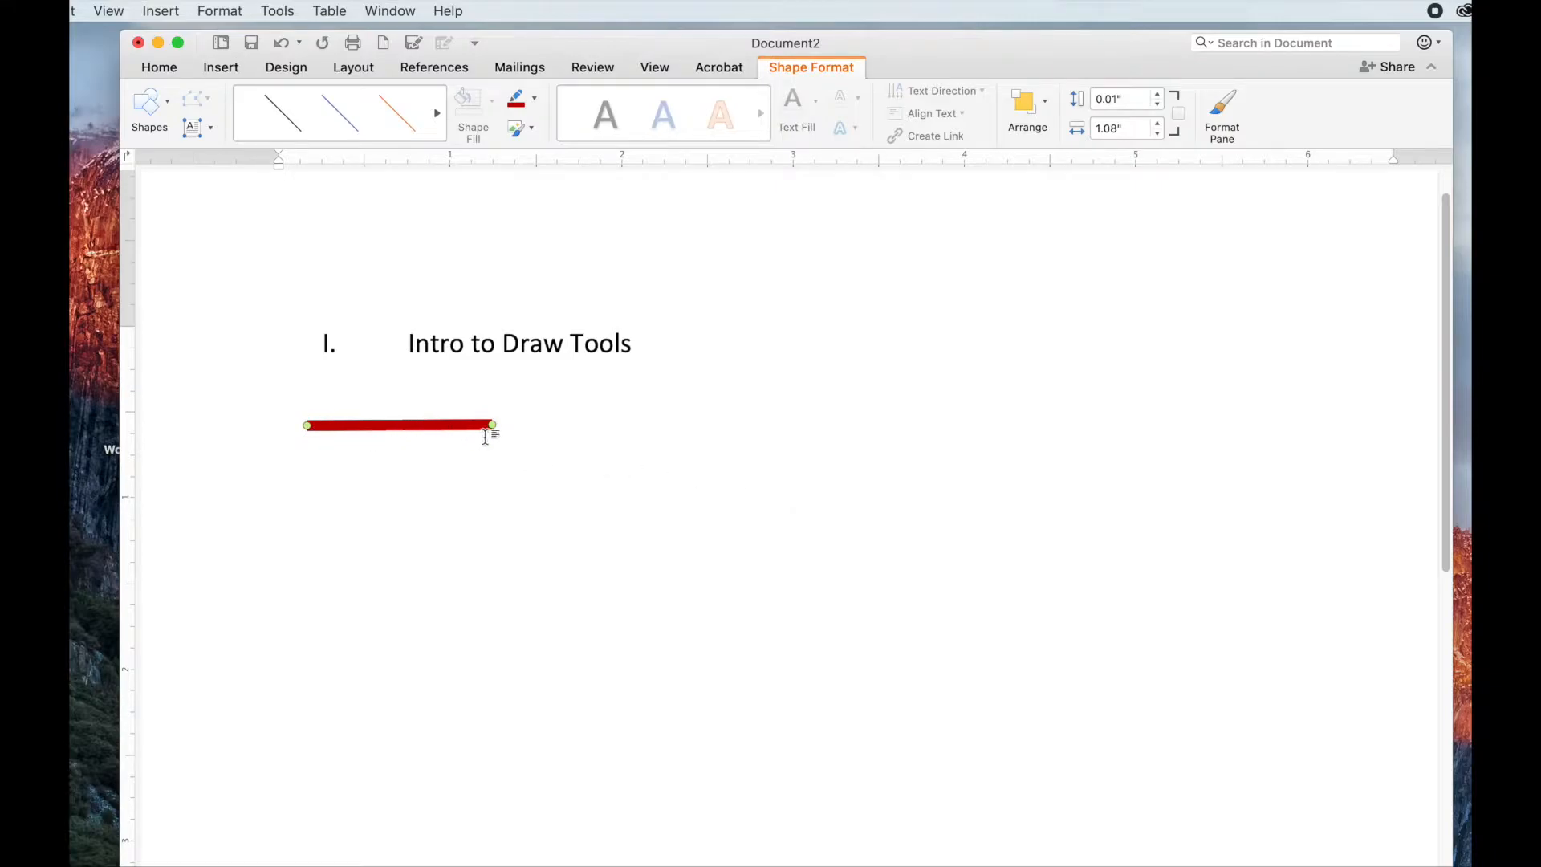
- Move both endpoints of the red line to make it nearly horizontal and about 1.62" long
click(622, 417)
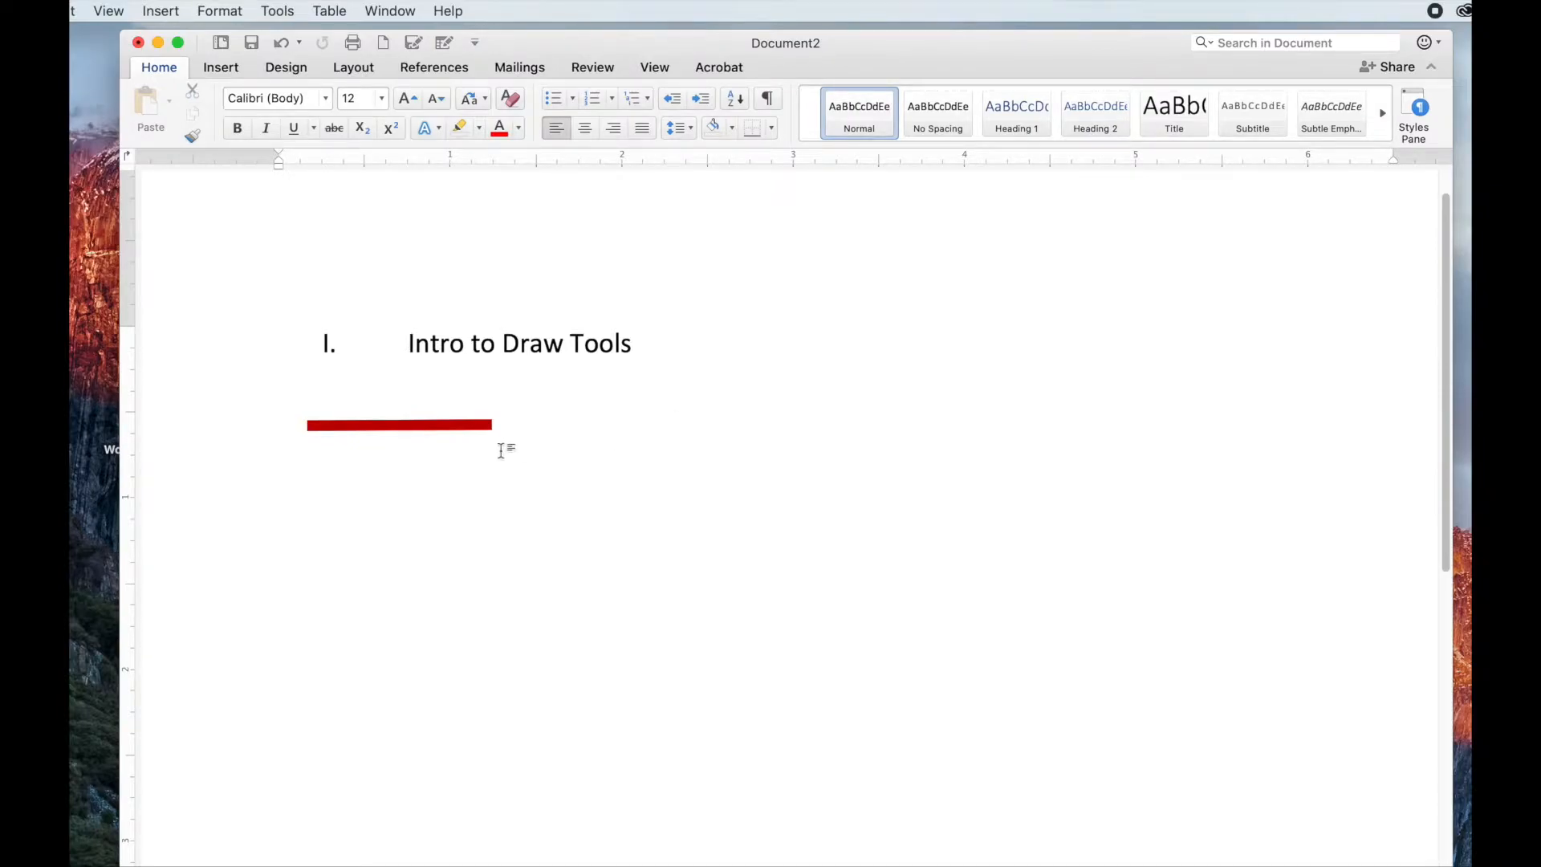
click(415, 425)
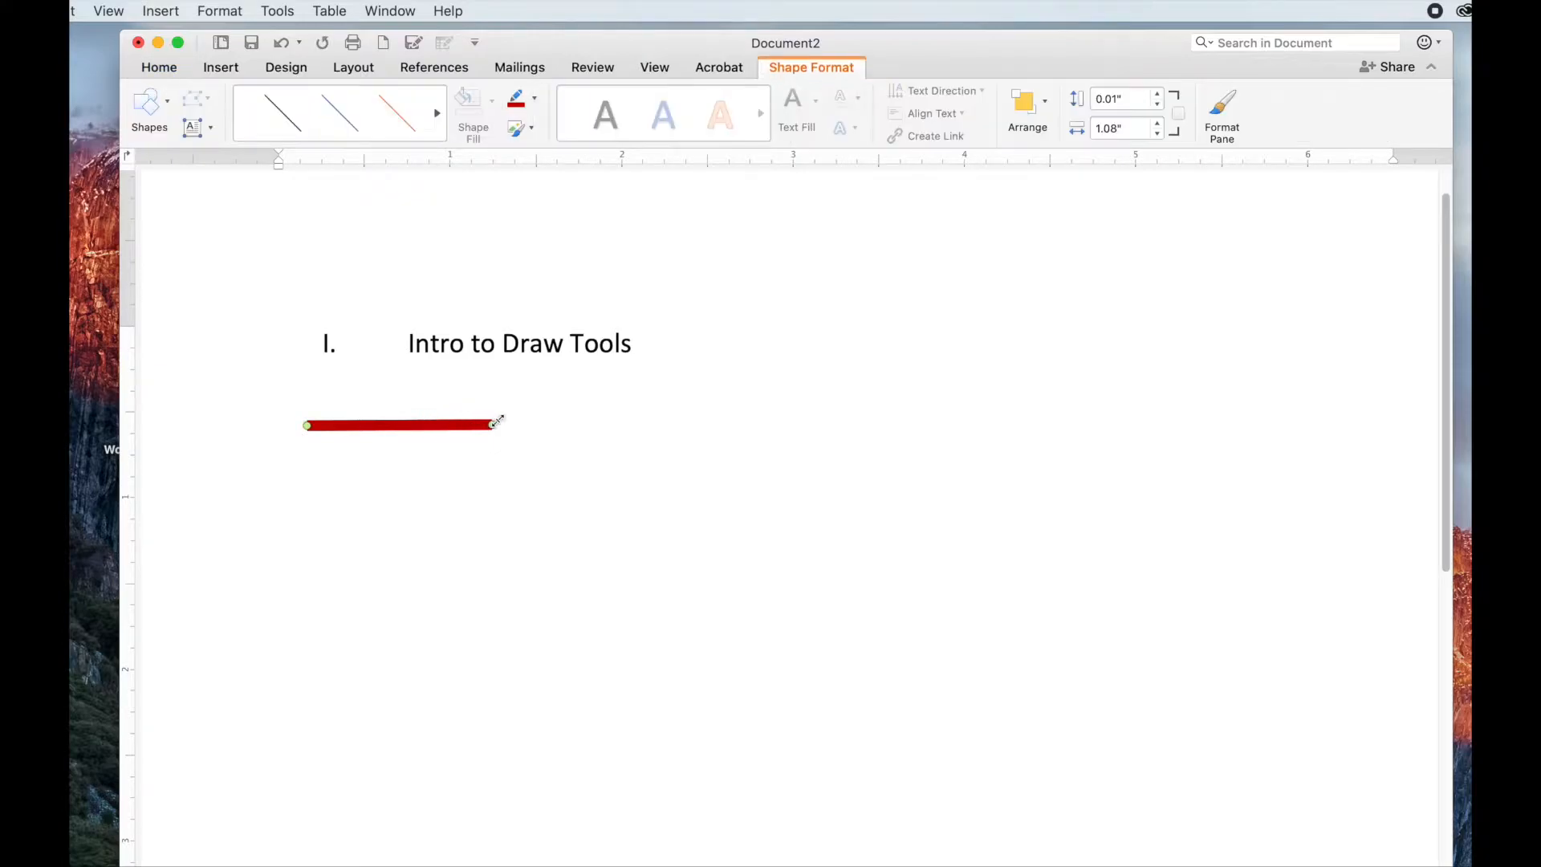
drag(492, 424, 603, 415)
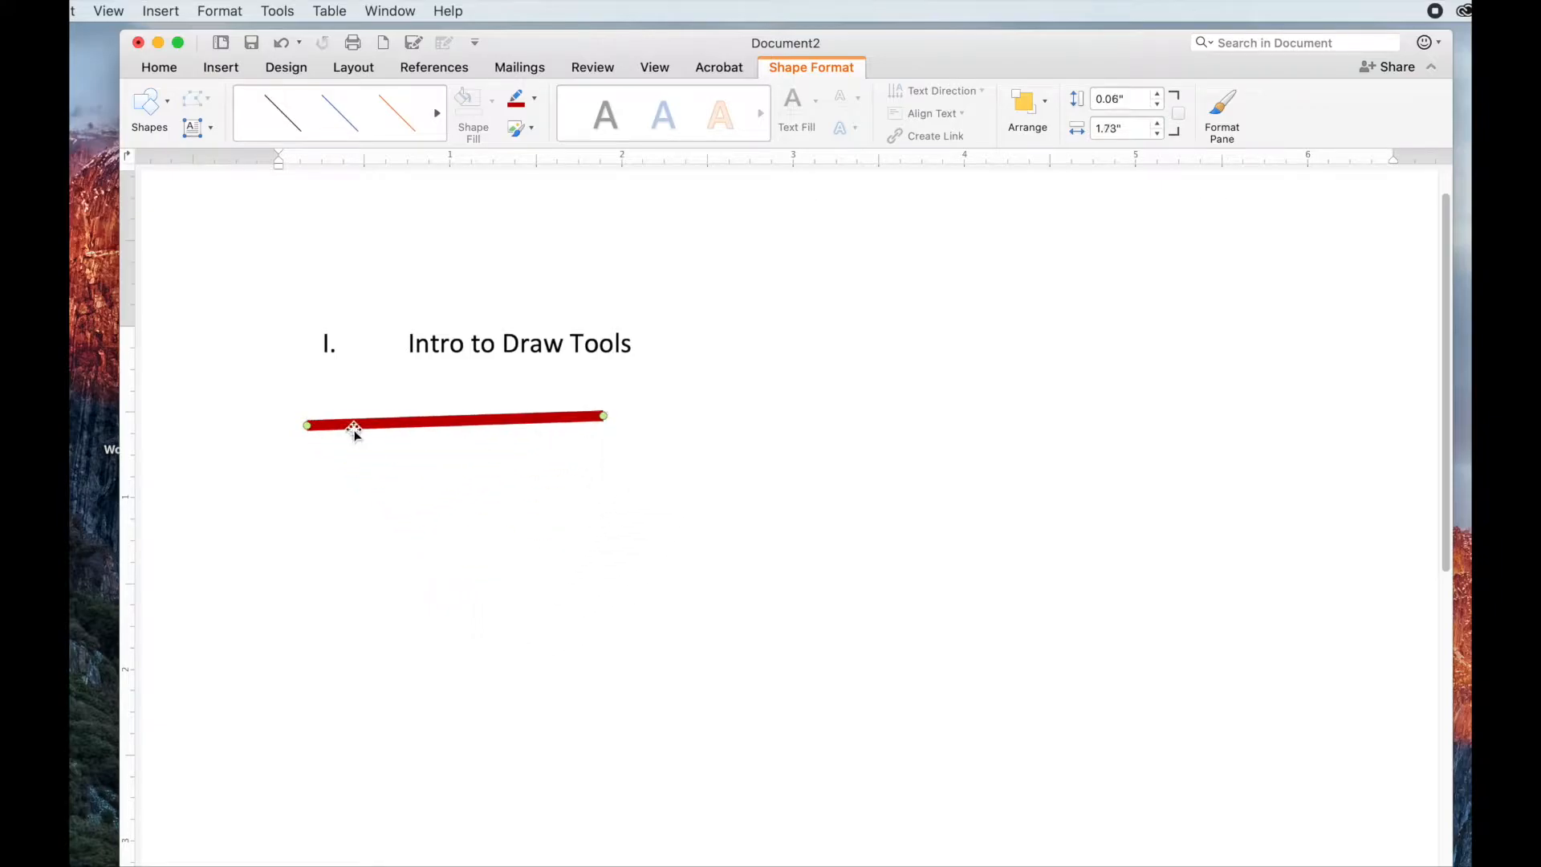
click(353, 522)
click(320, 427)
mouse_move(312, 427)
mouse_down()
mouse_move(337, 516)
mouse_move(313, 417)
mouse_move(455, 417)
mouse_move(313, 417)
mouse_move(326, 417)
mouse_up()
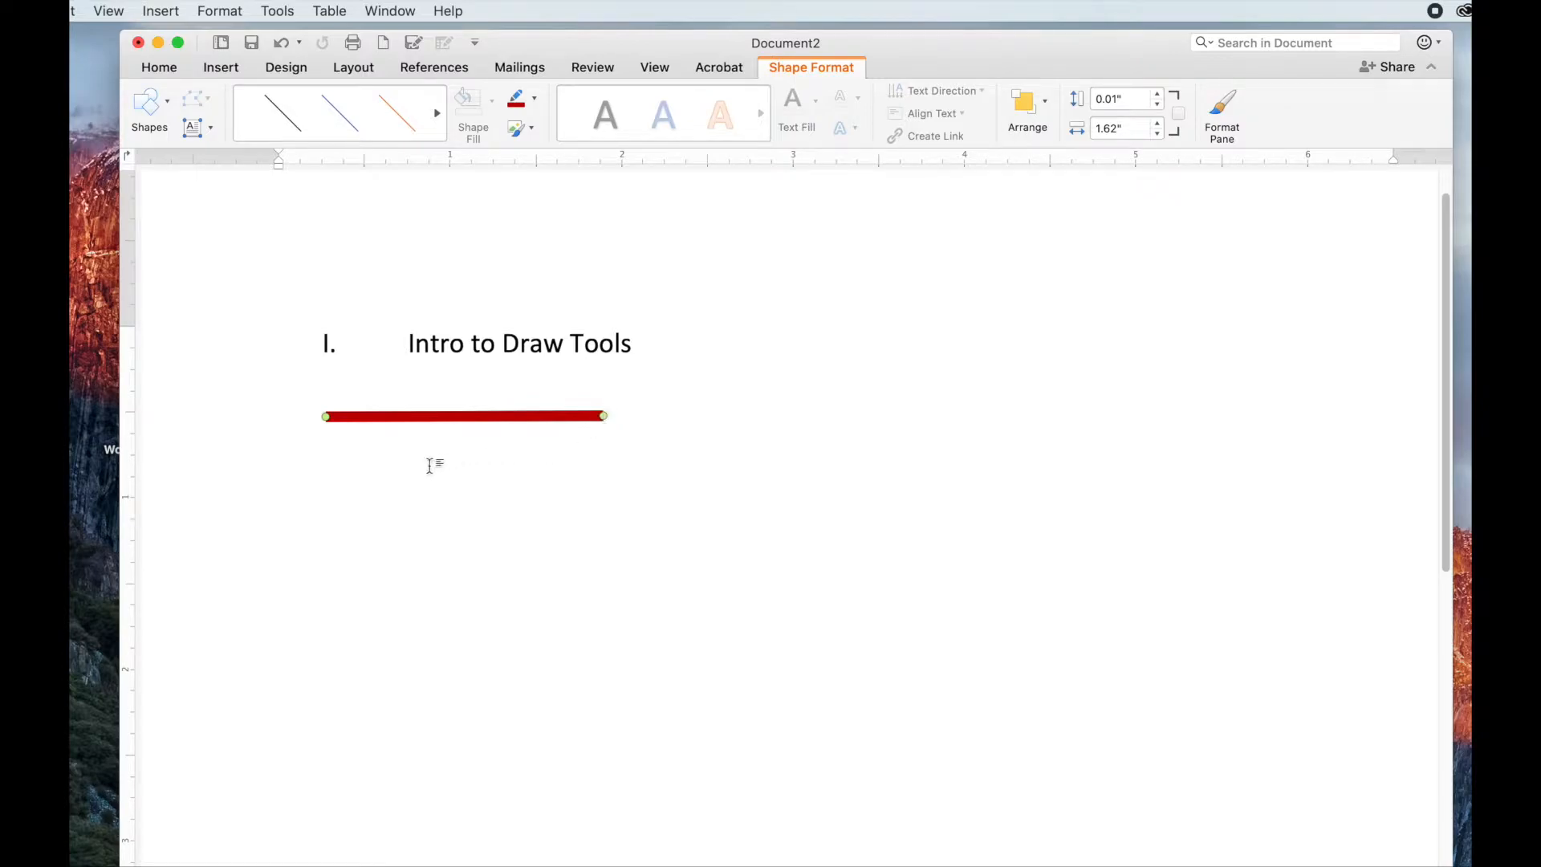
click(393, 472)
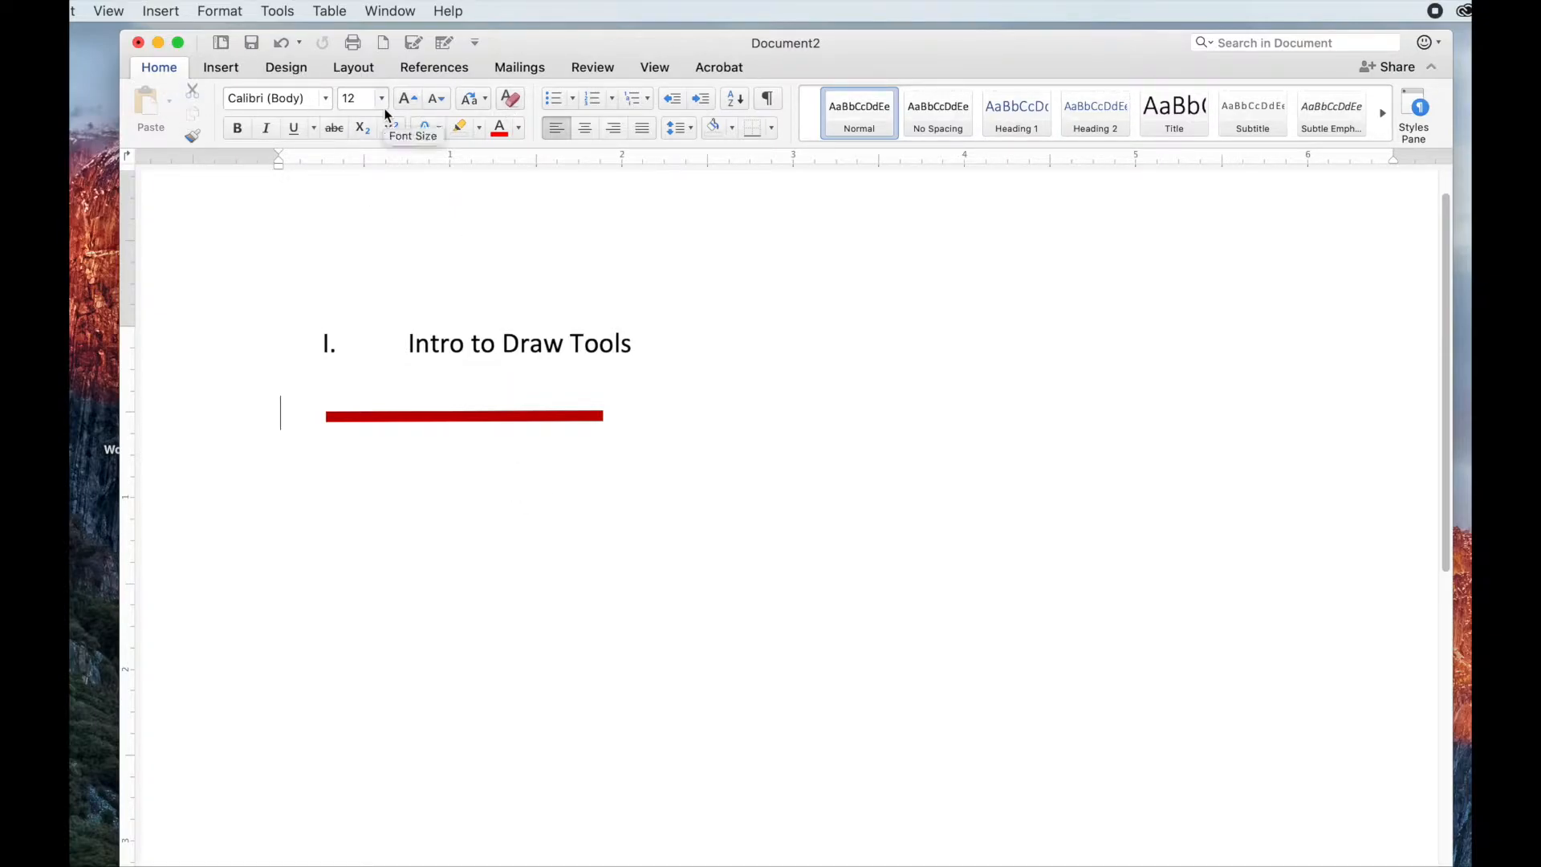
- Draw a second straight line beneath the red one, sloping downward, about 1.05" wide and 0.53" high
click(218, 68)
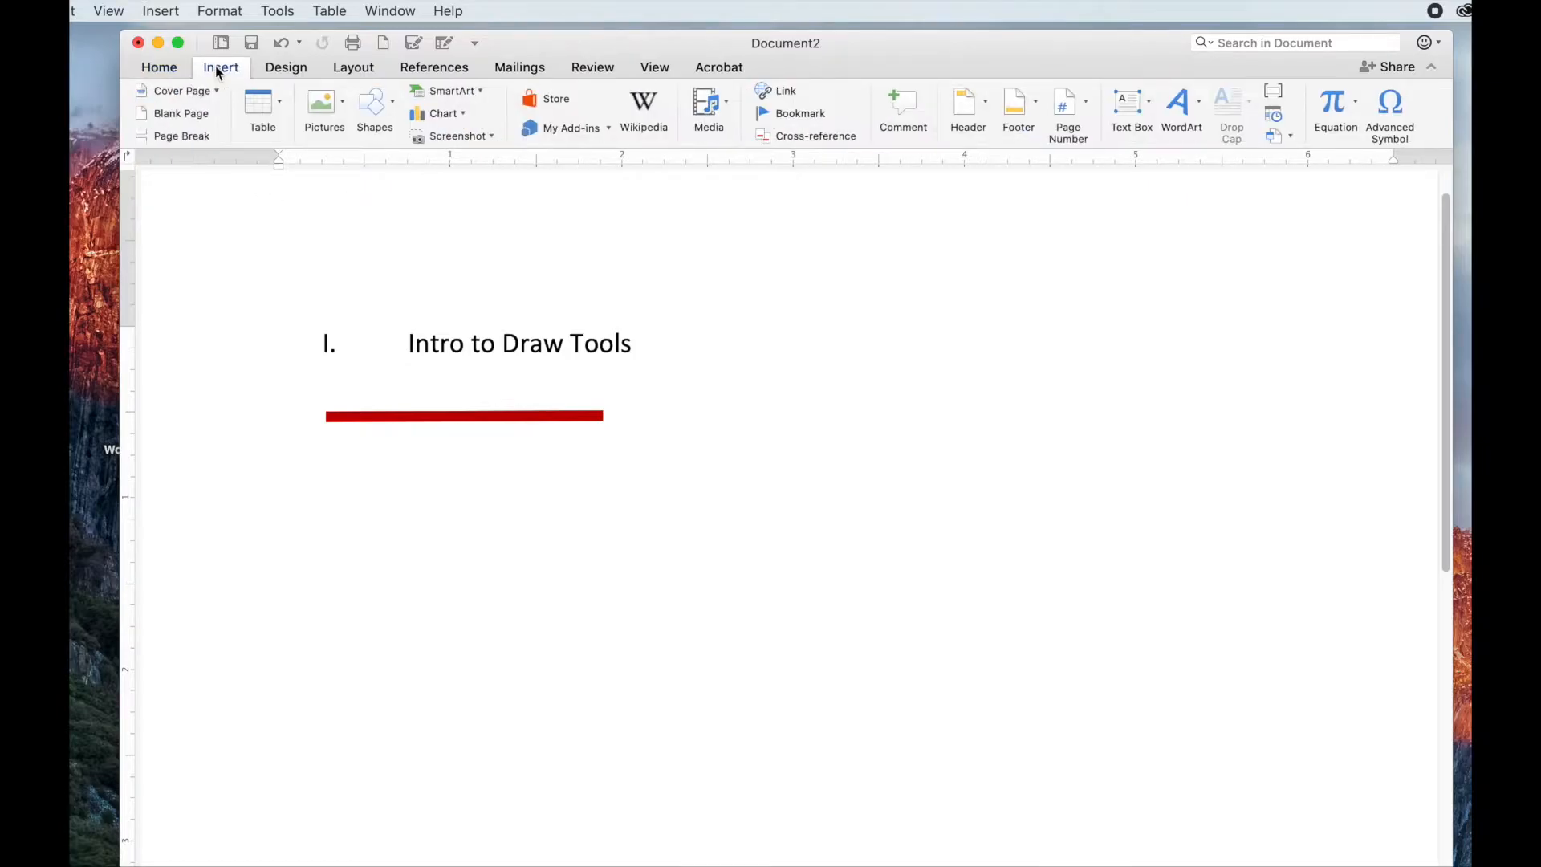
click(395, 106)
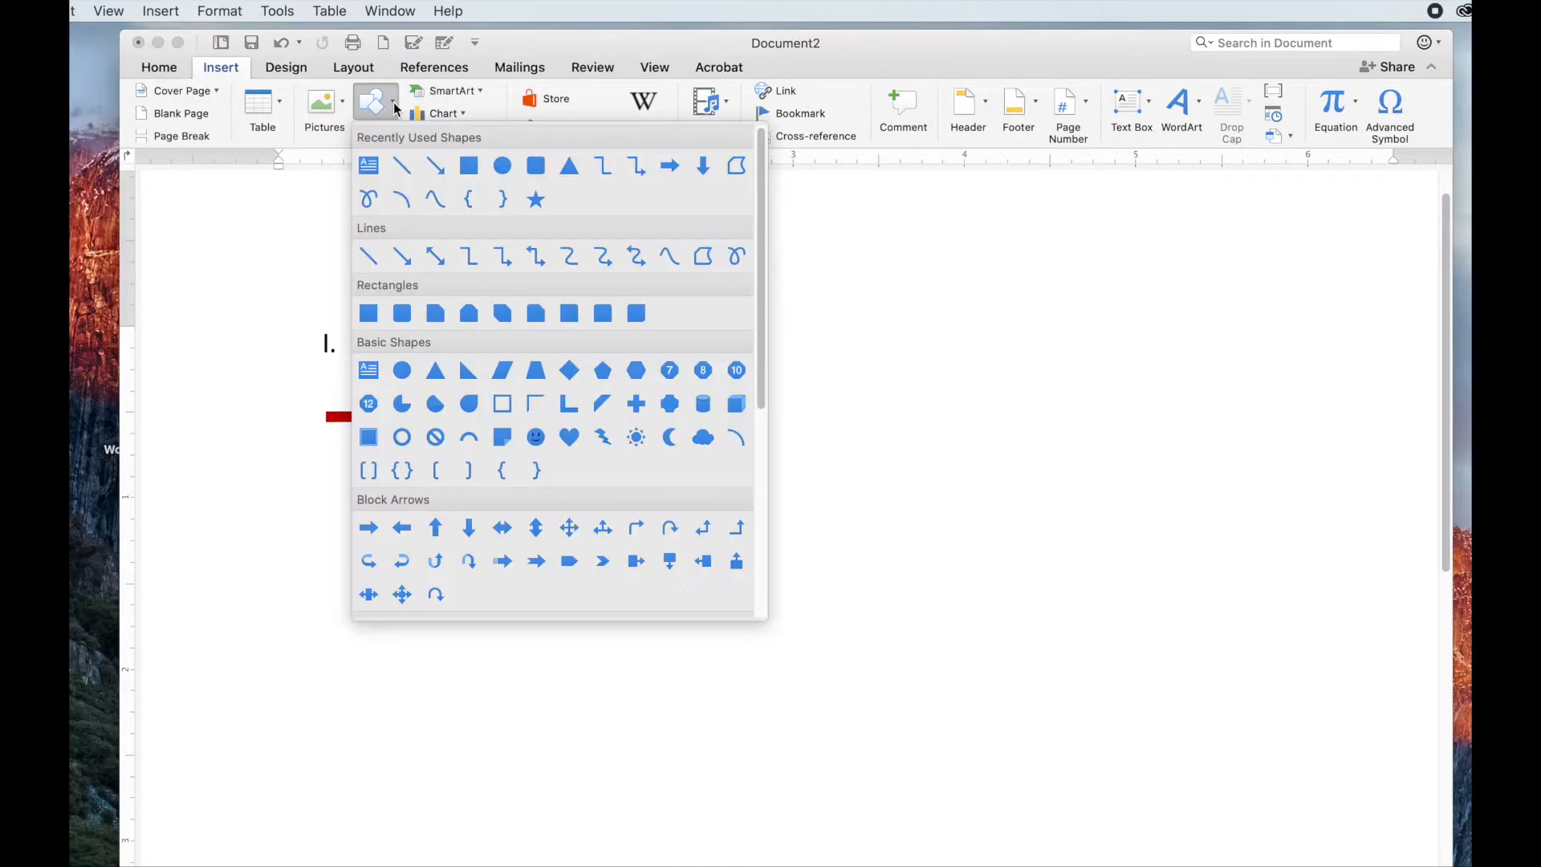
click(369, 255)
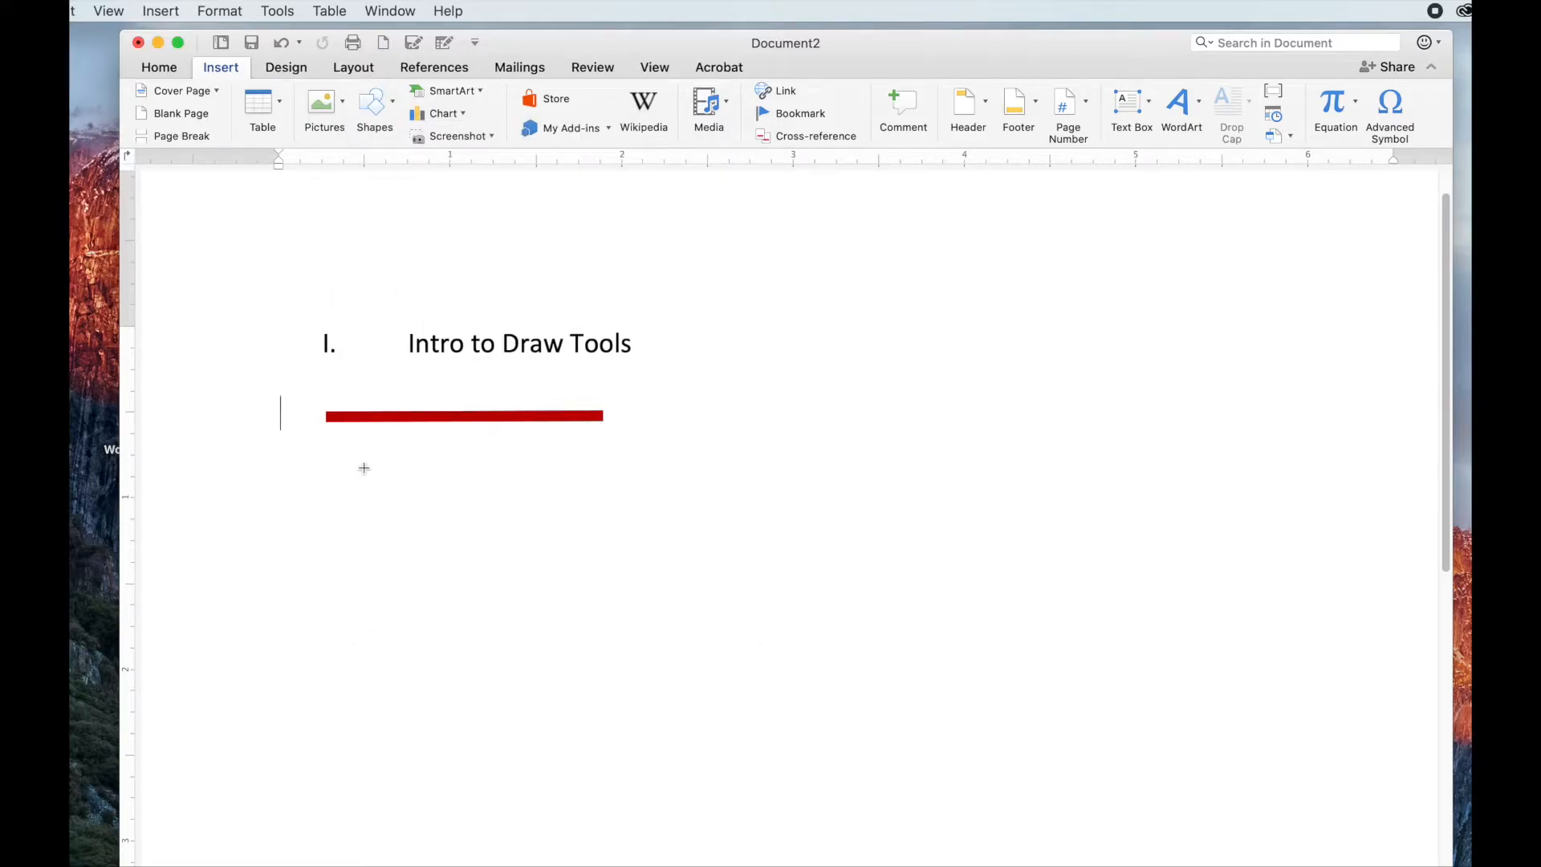
drag(350, 462, 527, 554)
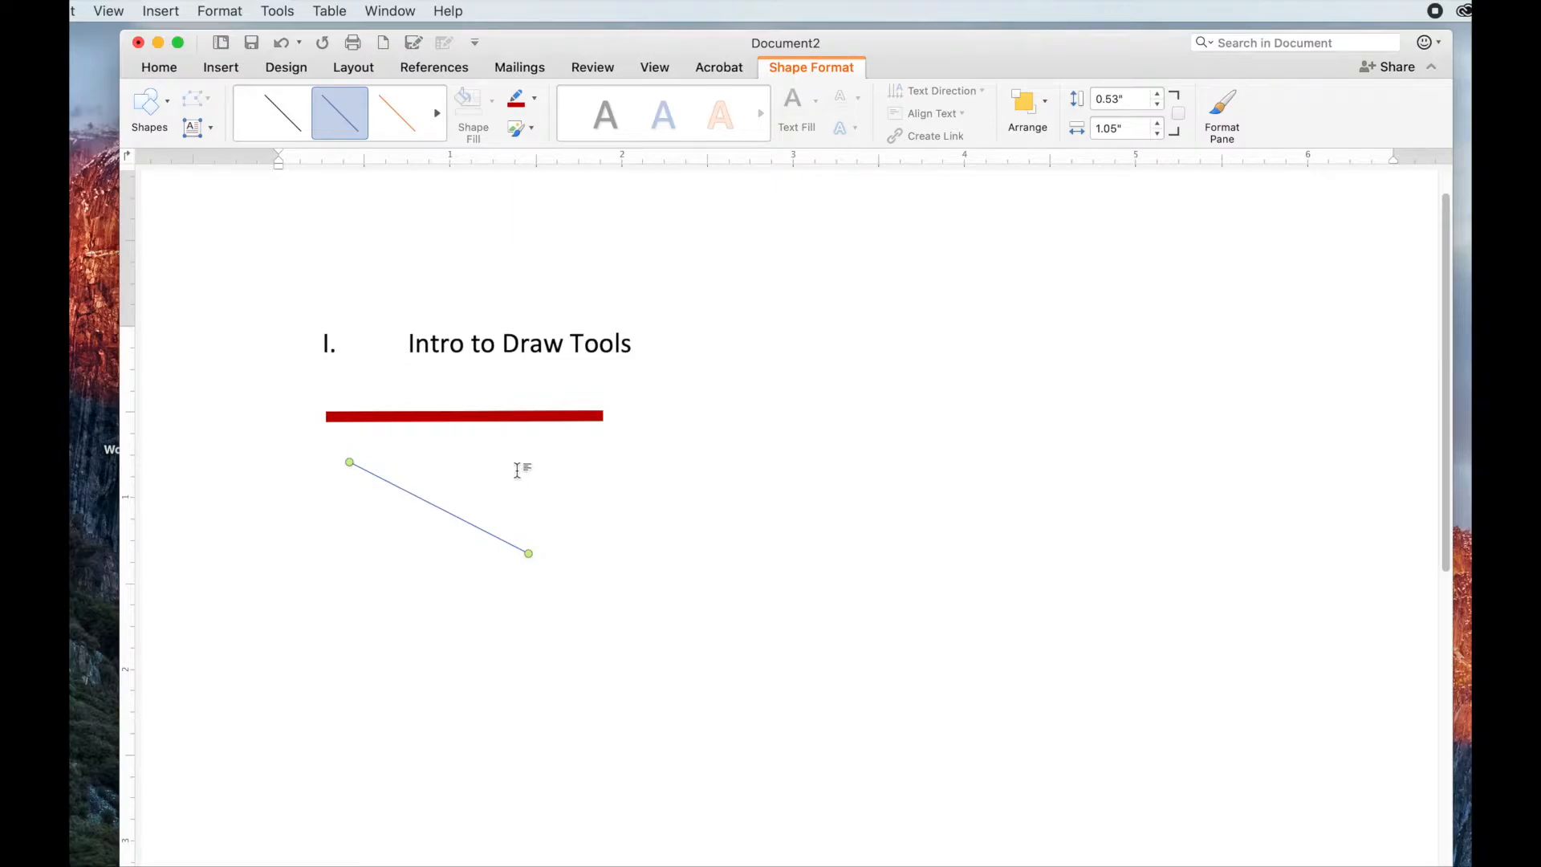
- Give the sloping line a dash-dot pattern and an outline weight of 4½ pt
click(533, 100)
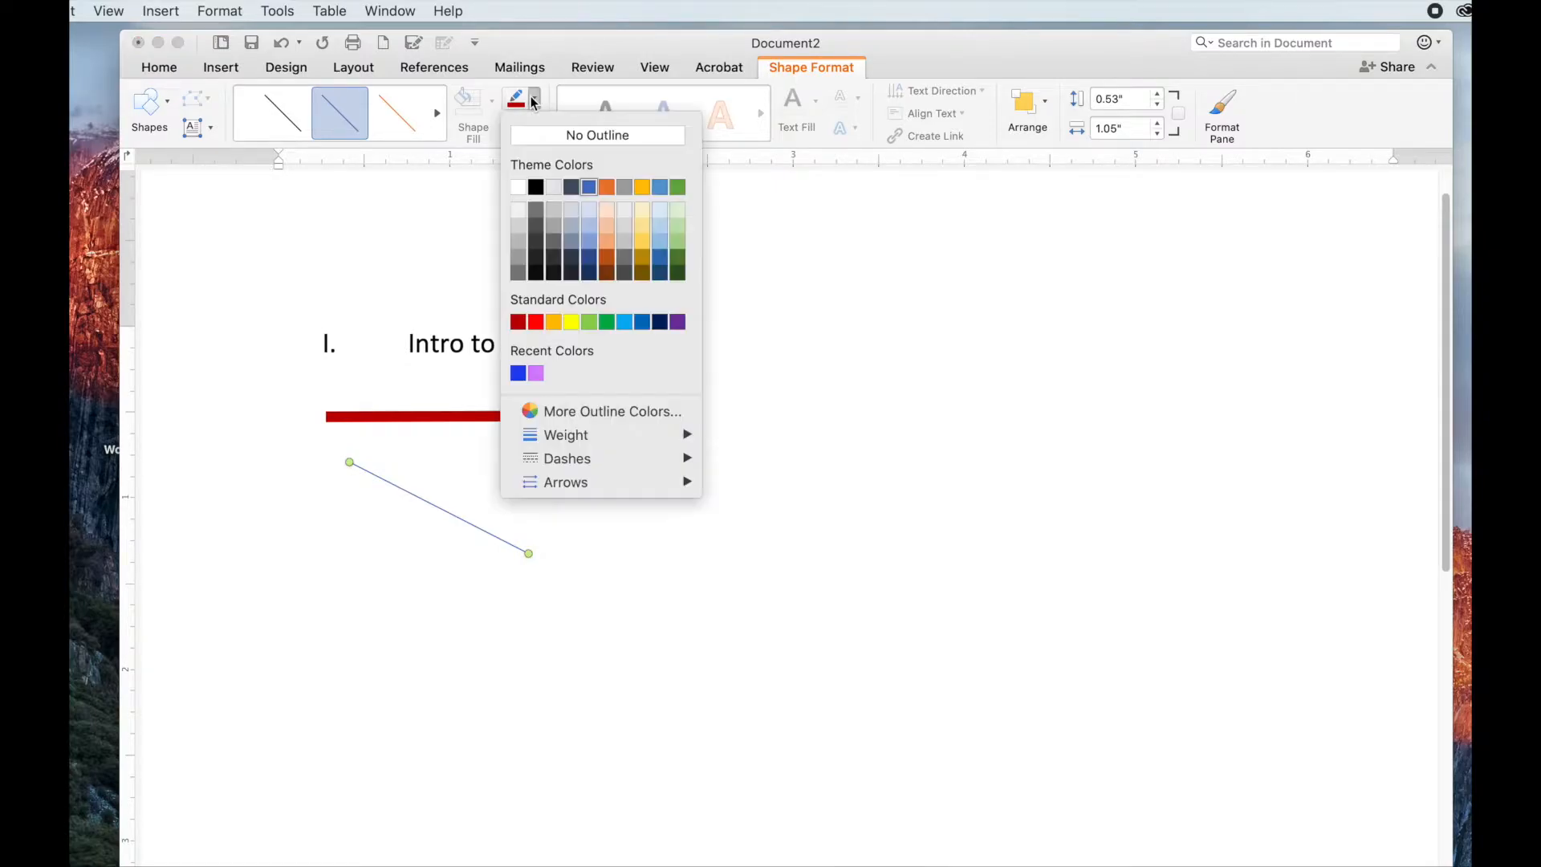
mouse_move(626, 440)
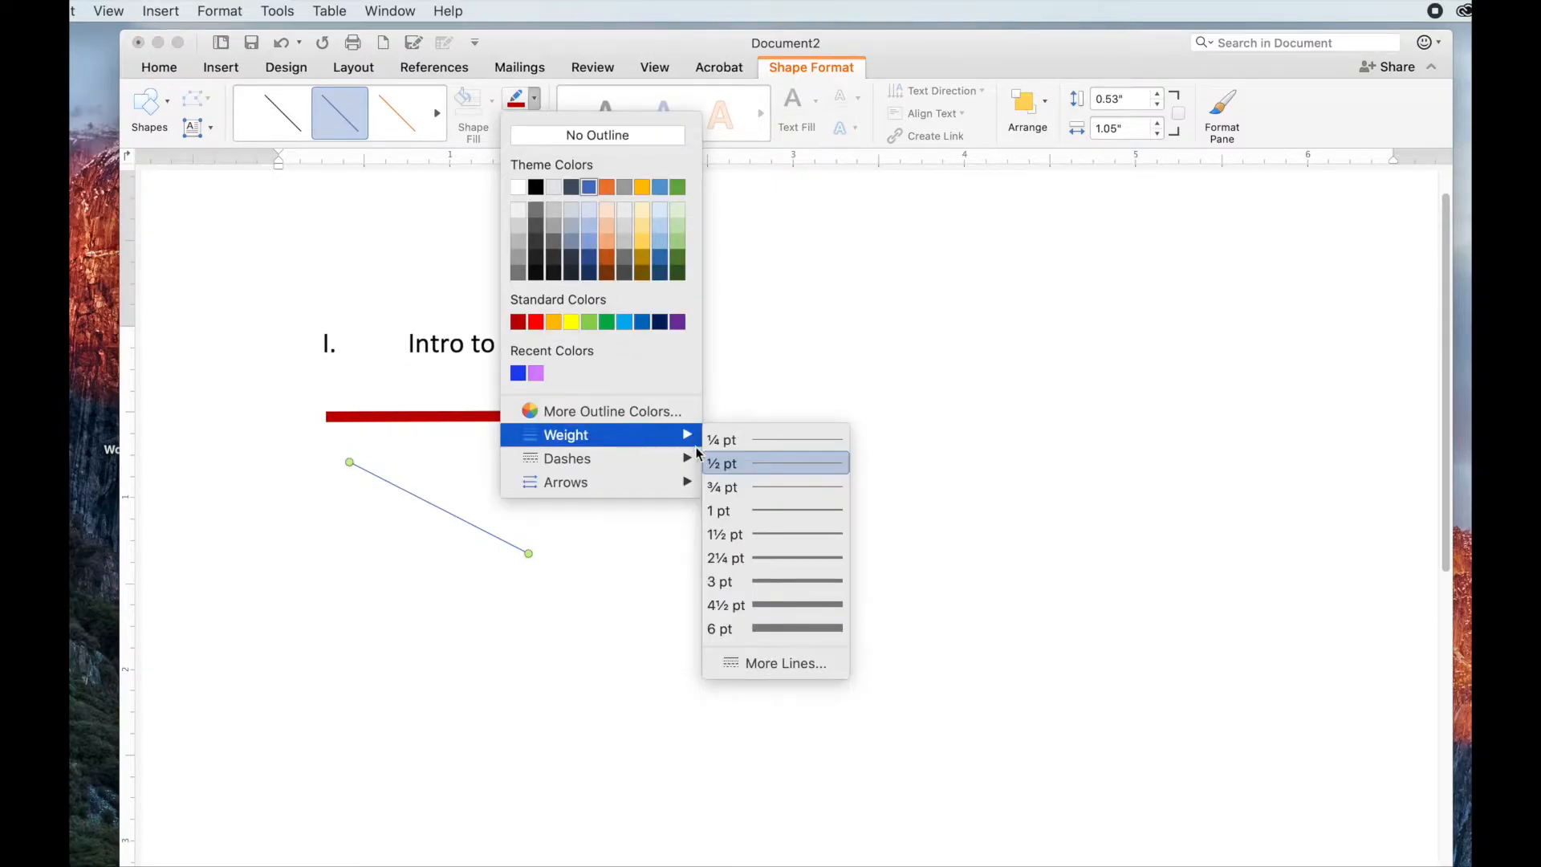
mouse_move(674, 463)
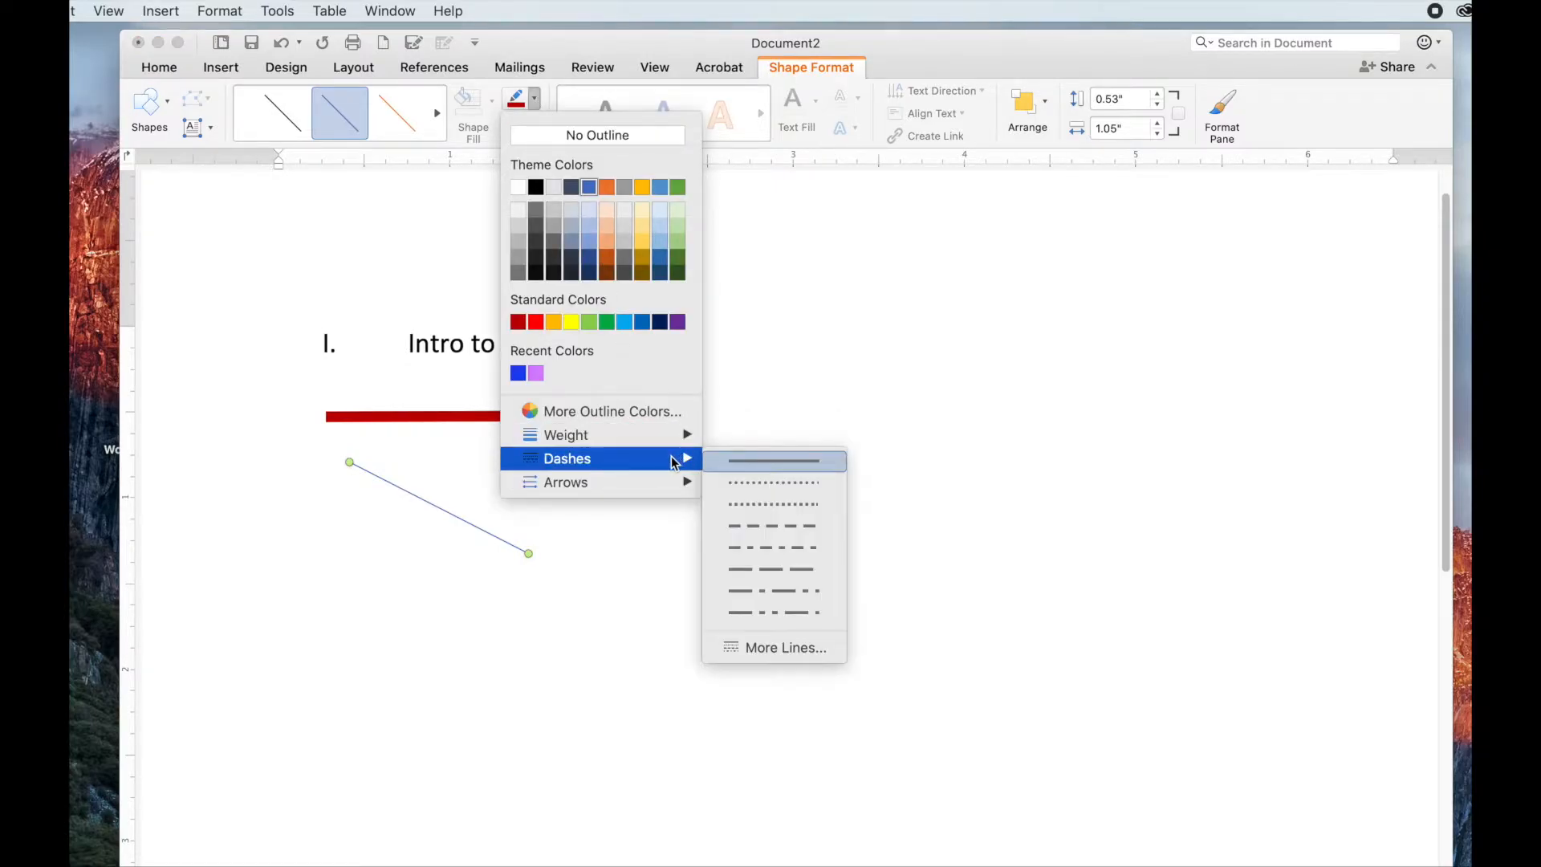
click(752, 544)
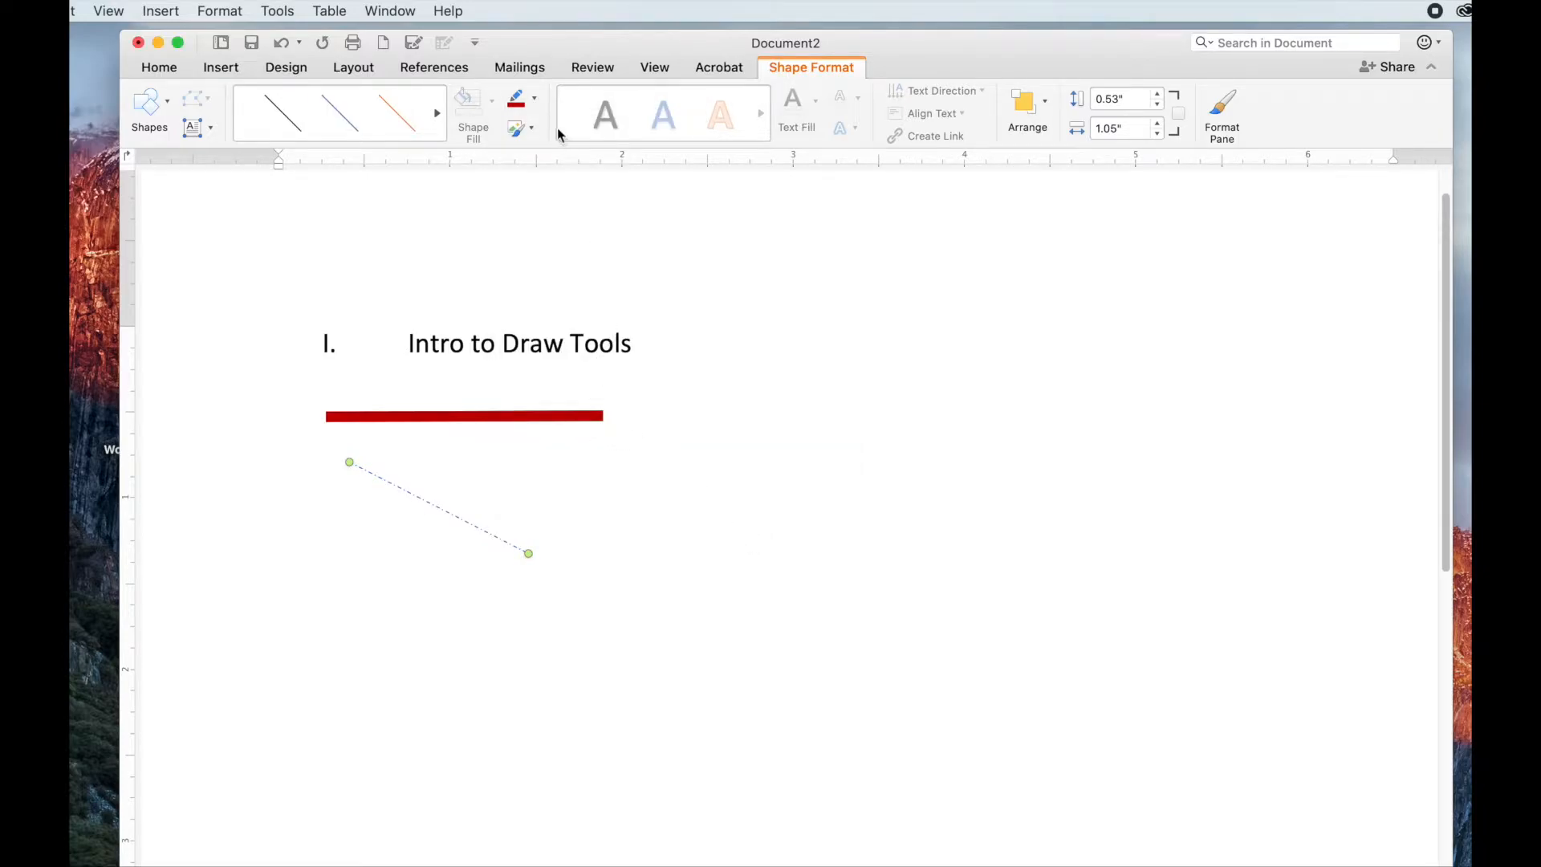
click(534, 98)
mouse_move(595, 438)
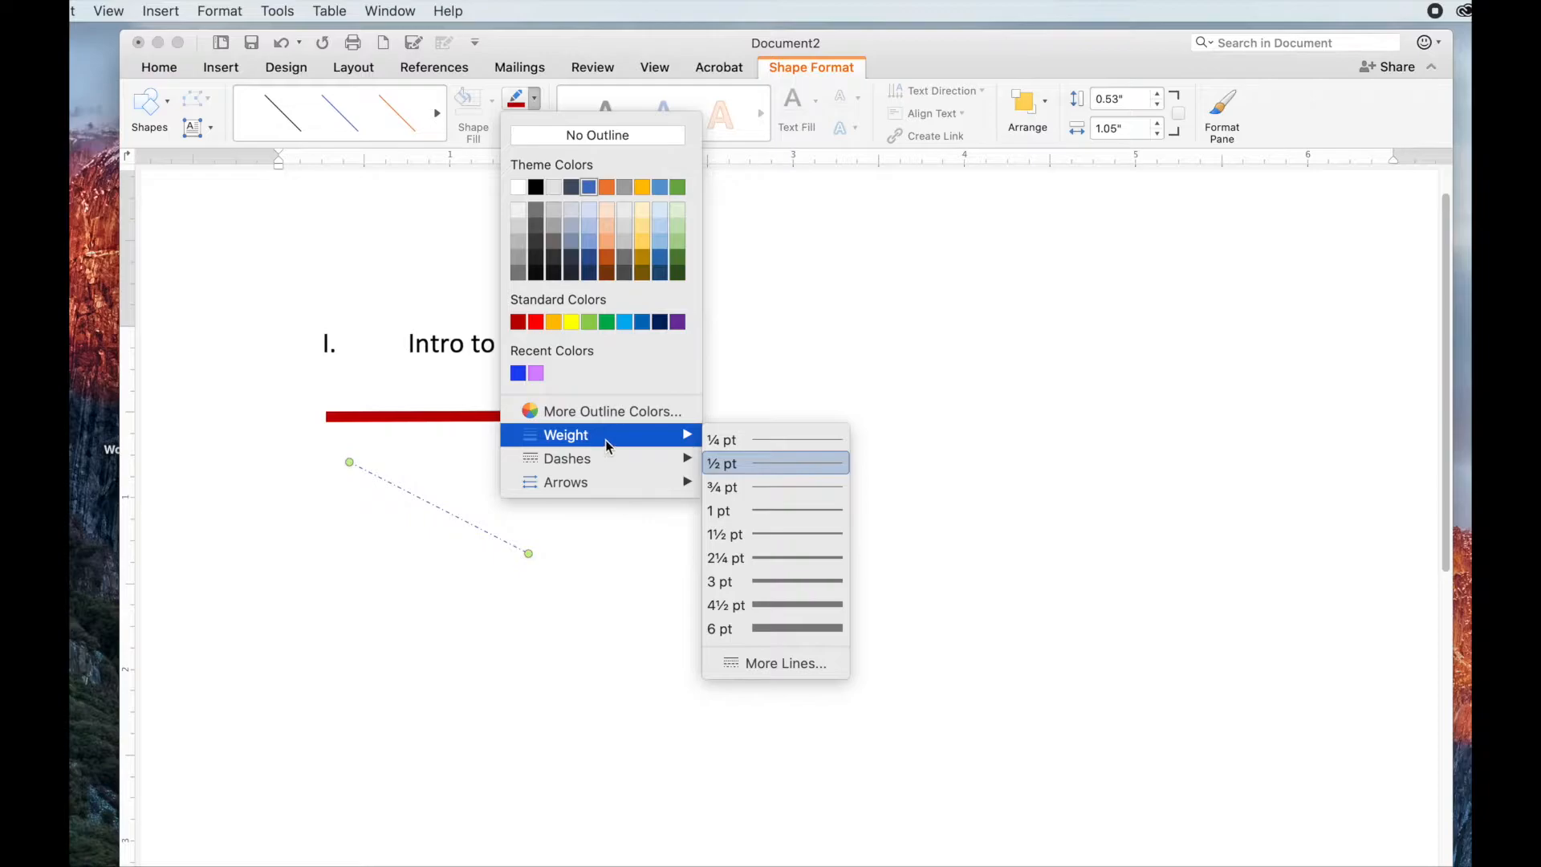
click(781, 597)
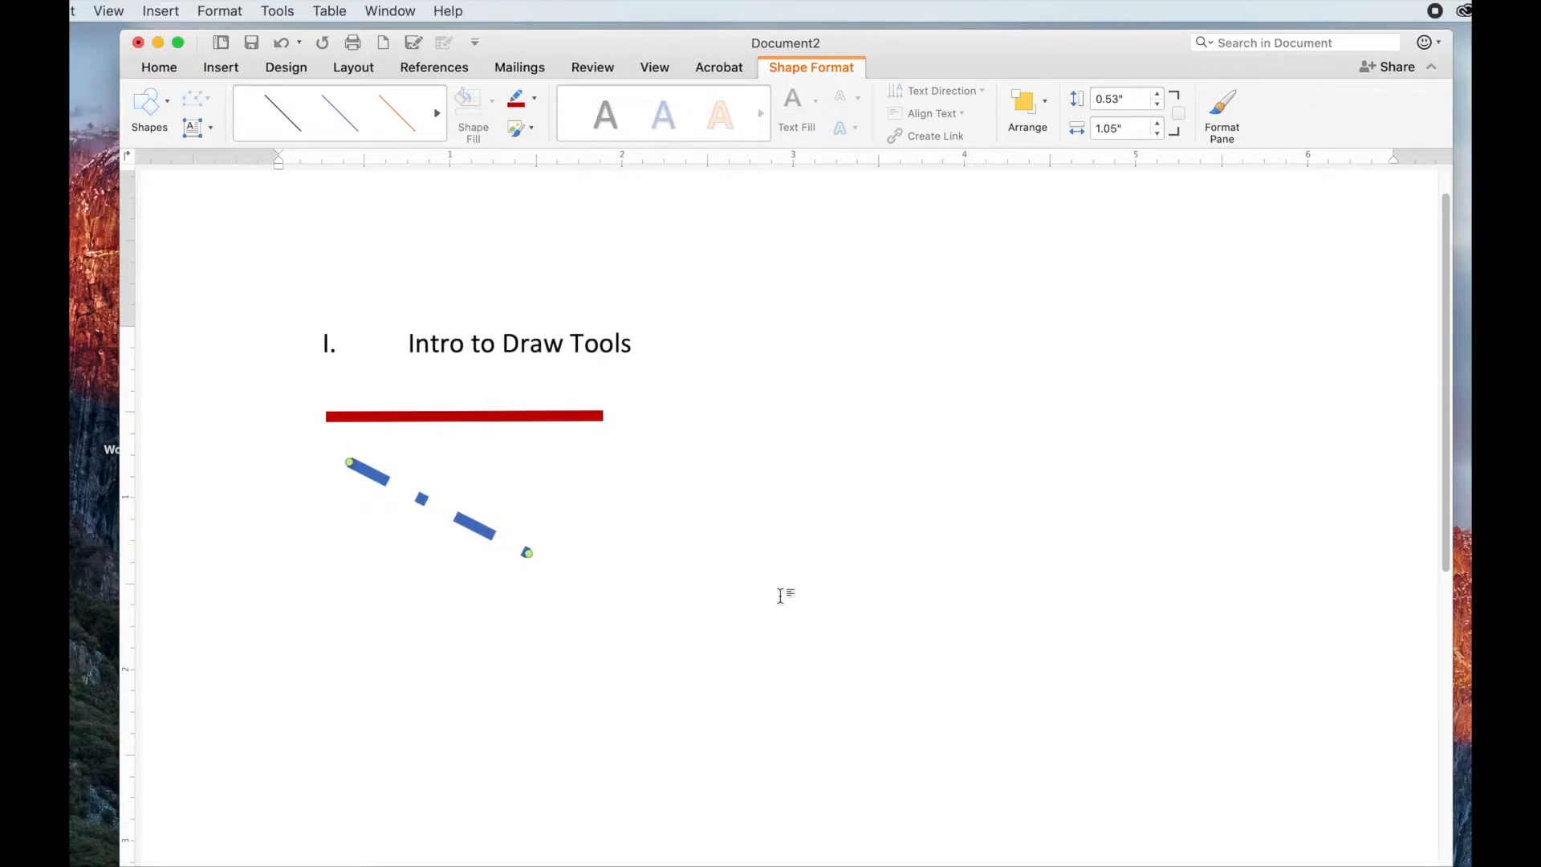
- Try the light blue theme color on the dash-dot line's outline, settling on the green theme color
click(535, 99)
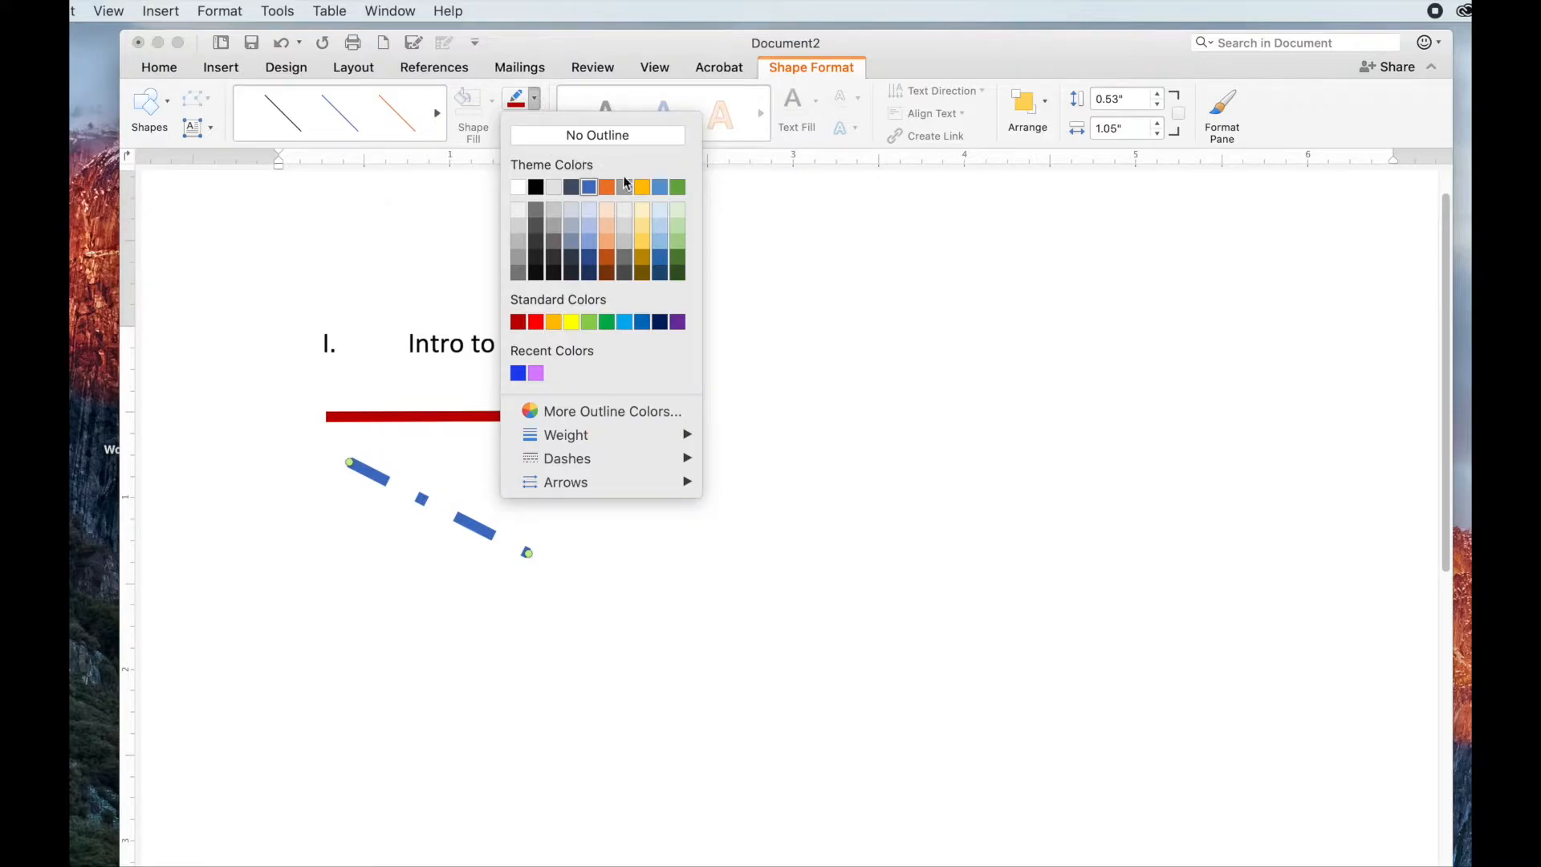
click(660, 188)
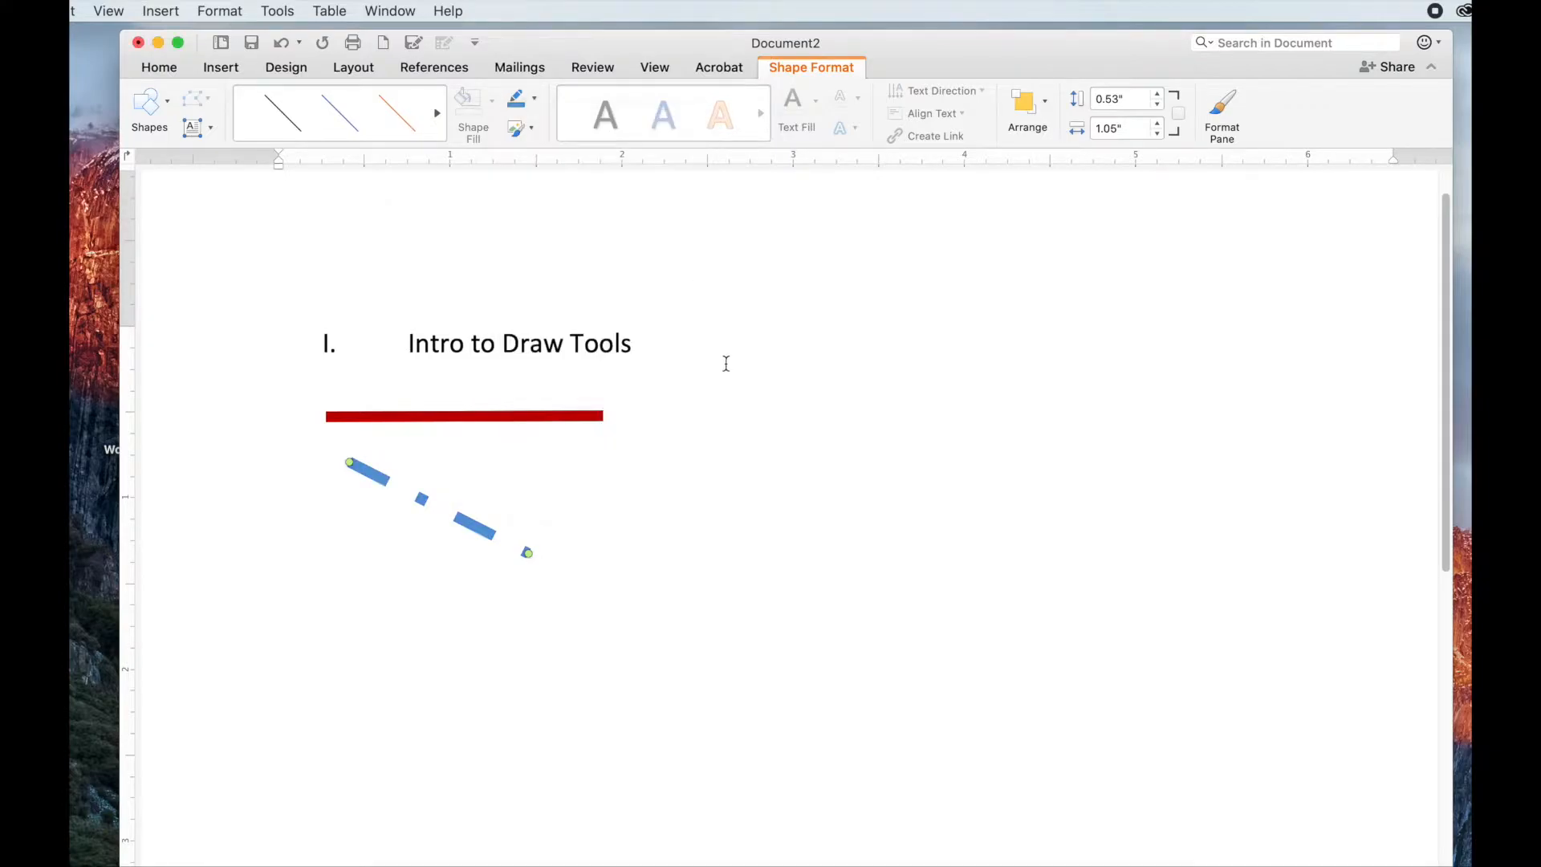
click(535, 100)
click(677, 189)
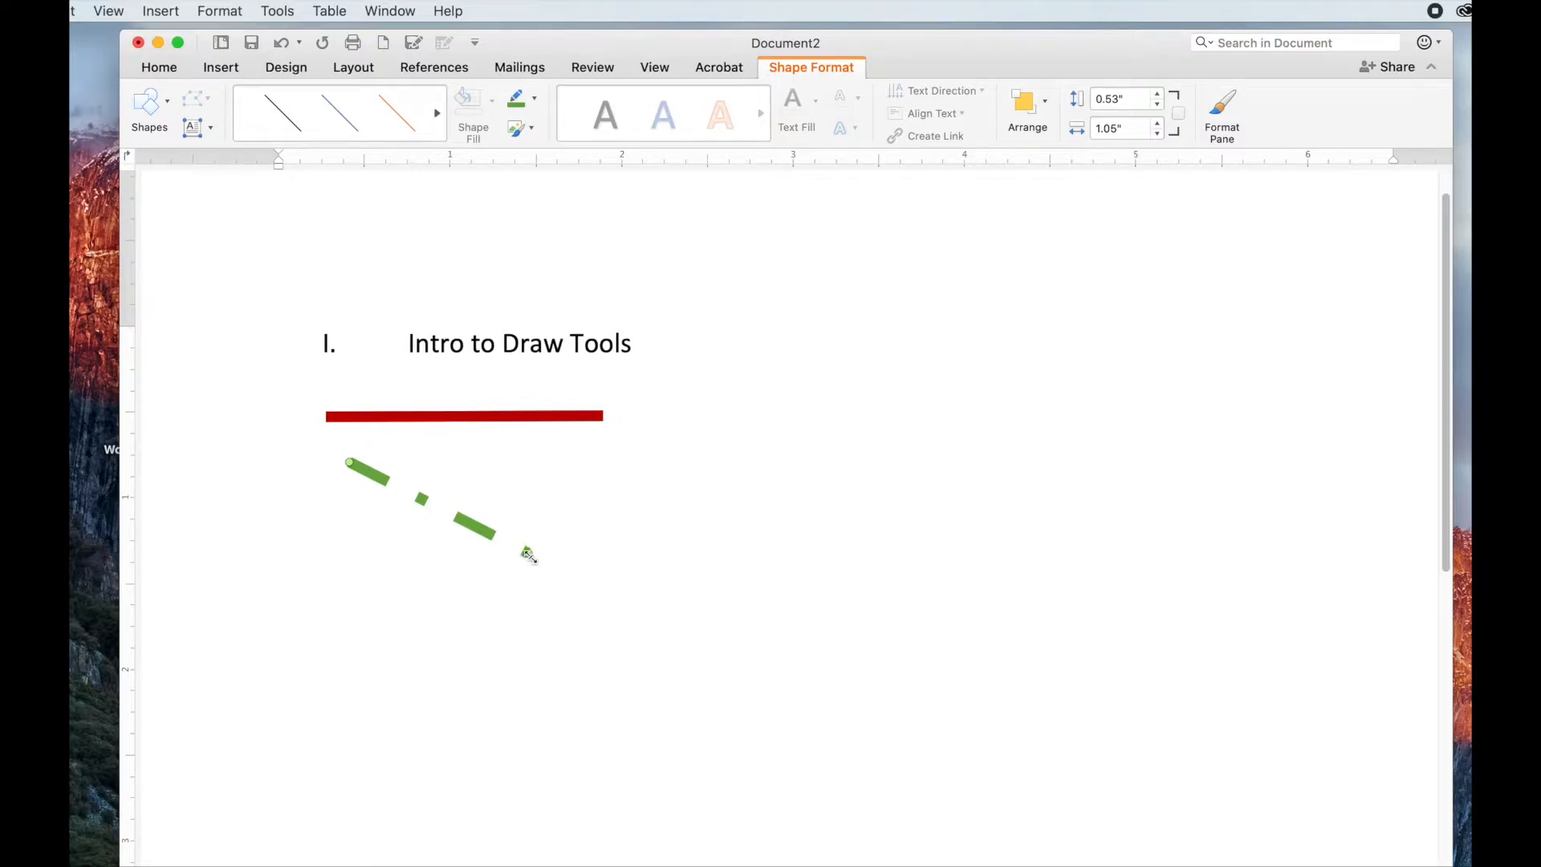
- Stretch the green line to about 1.54" wide and 0.34" high, and change its dash pattern to dots
drag(527, 554, 615, 520)
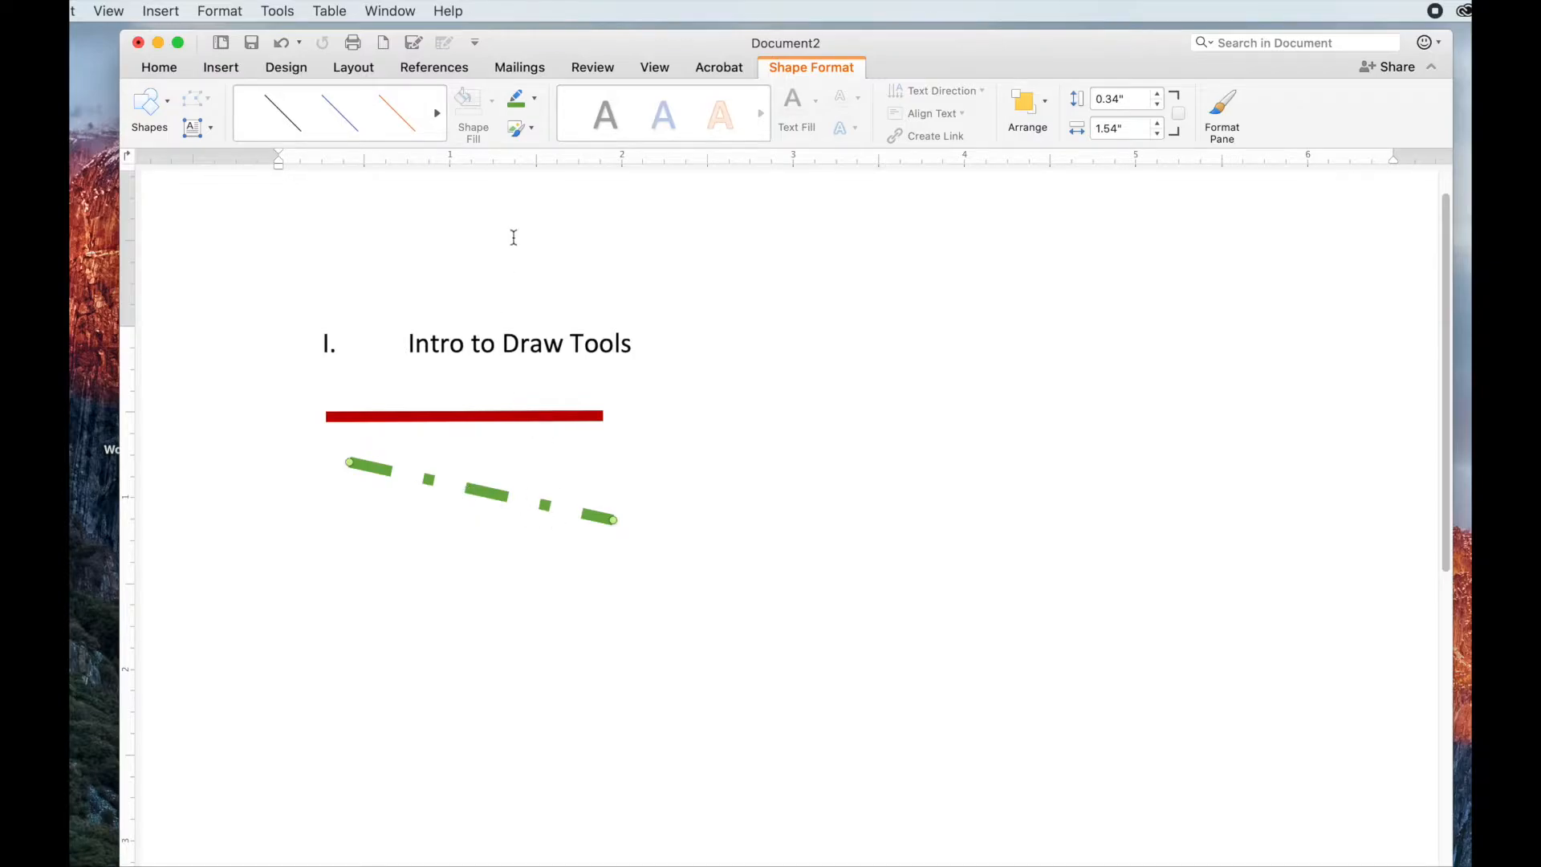
click(534, 101)
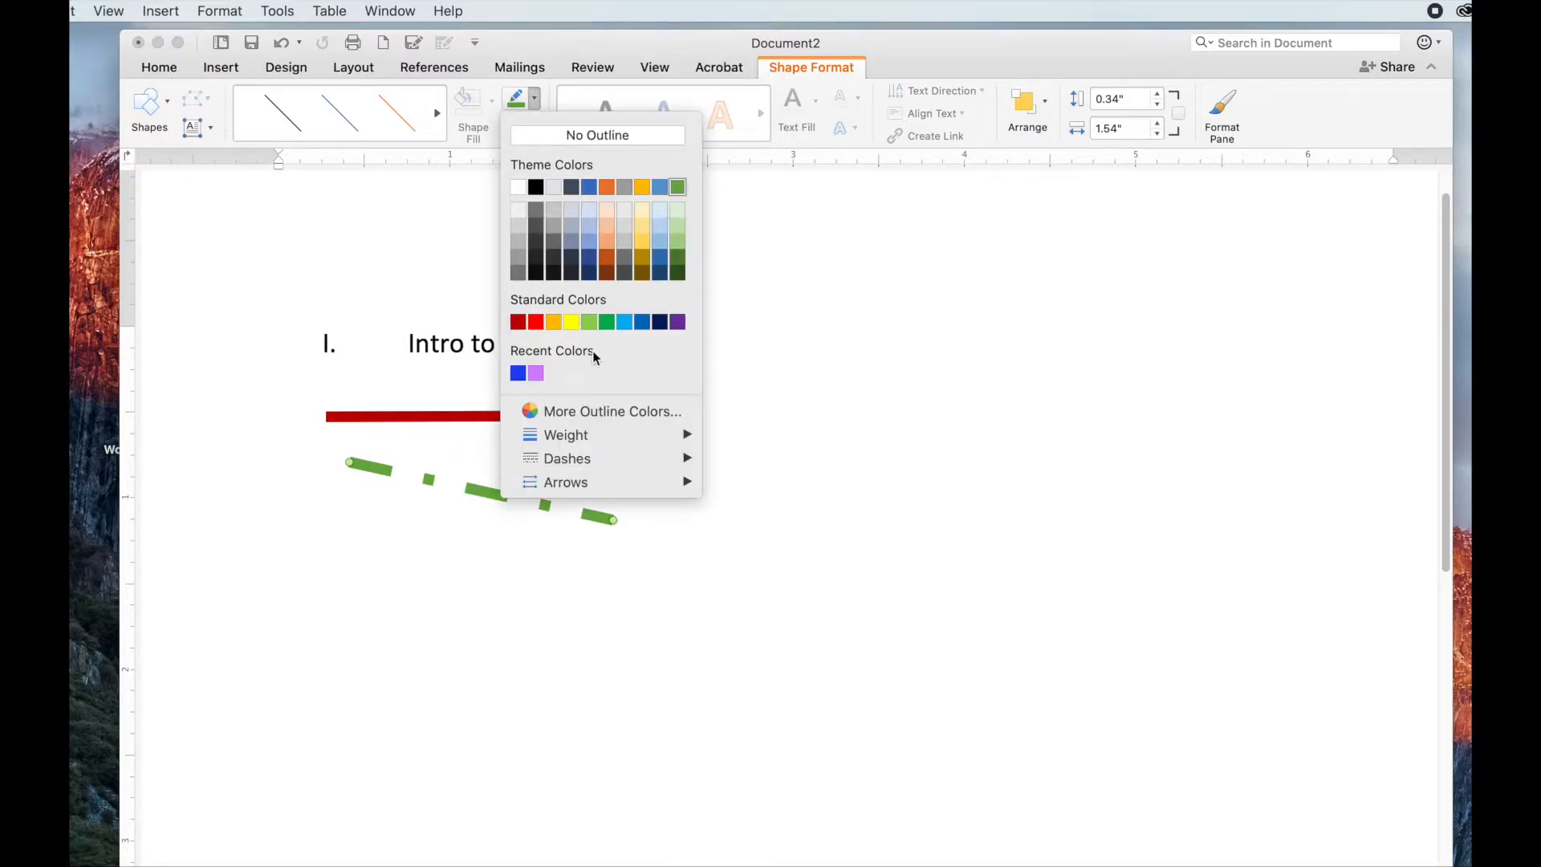
mouse_move(610, 458)
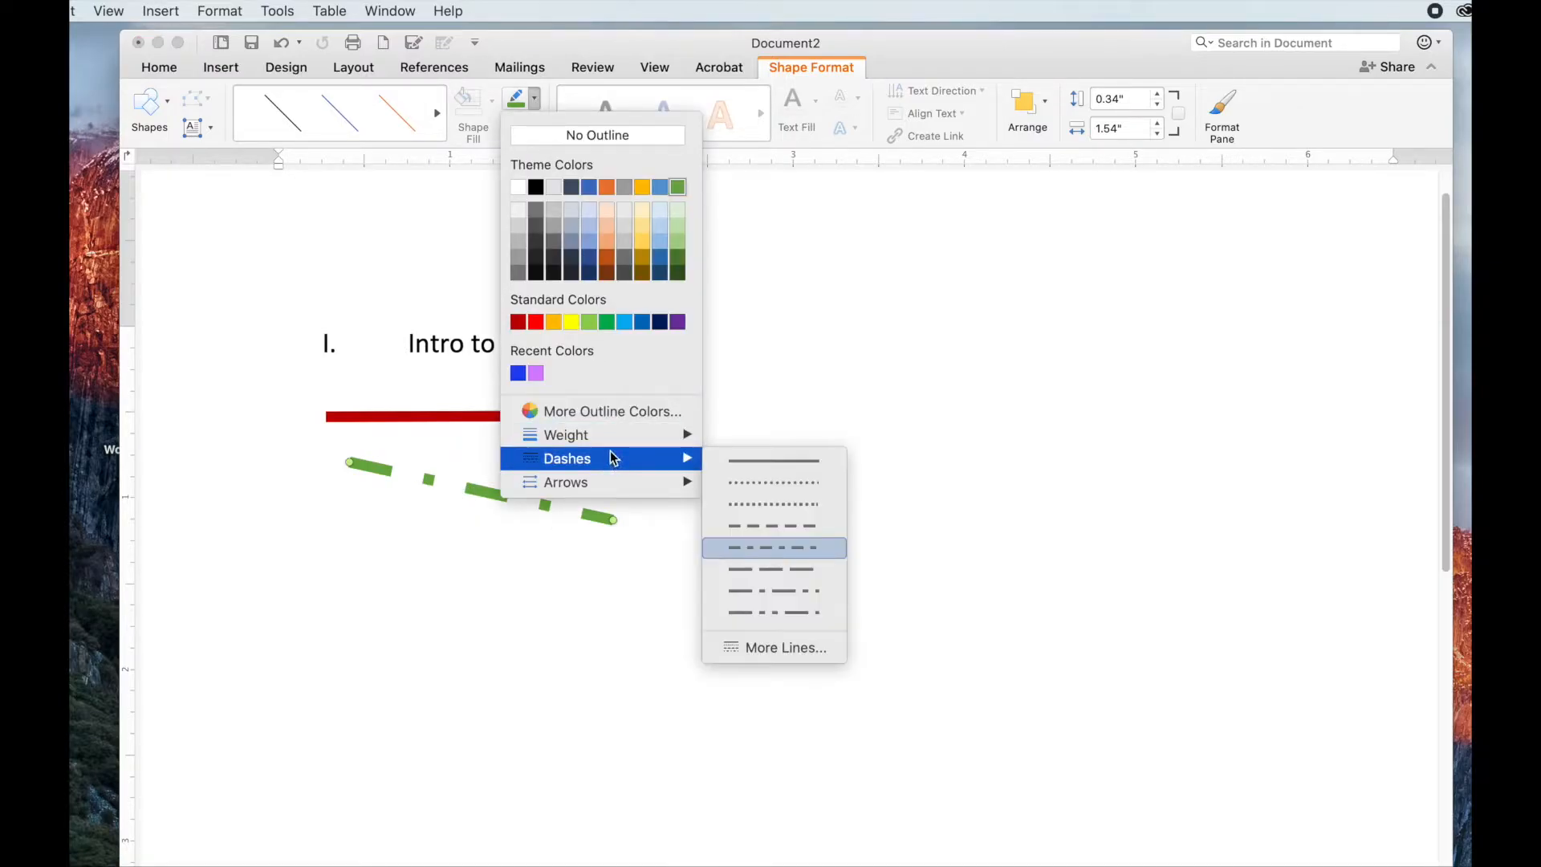
click(751, 480)
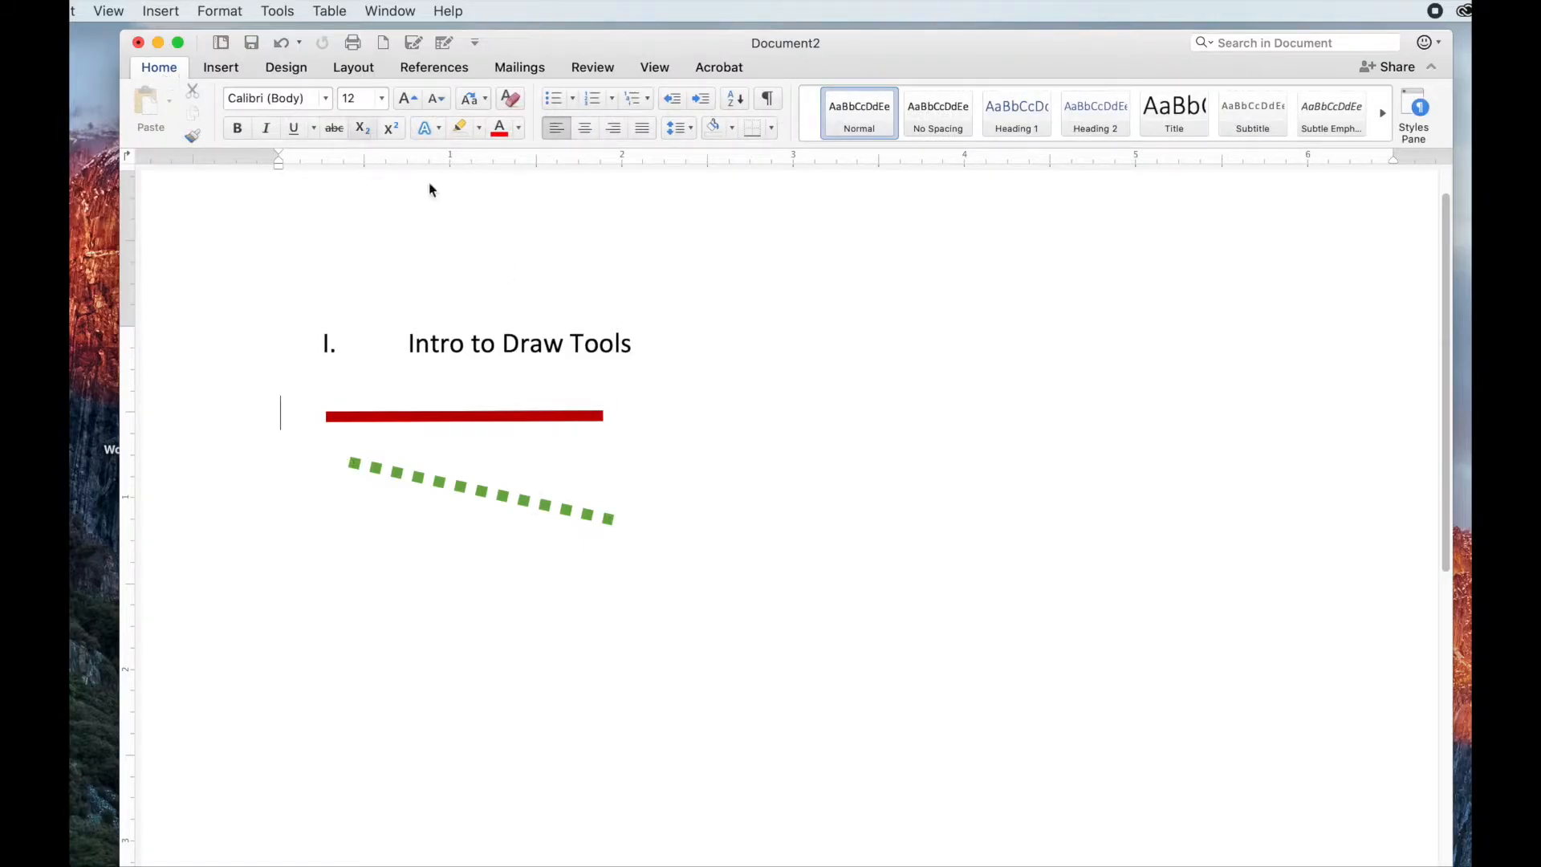
- Draw a nearly horizontal arrow line pointing right beside the red line, with its start point adjusted to about 1.28" wide
click(224, 67)
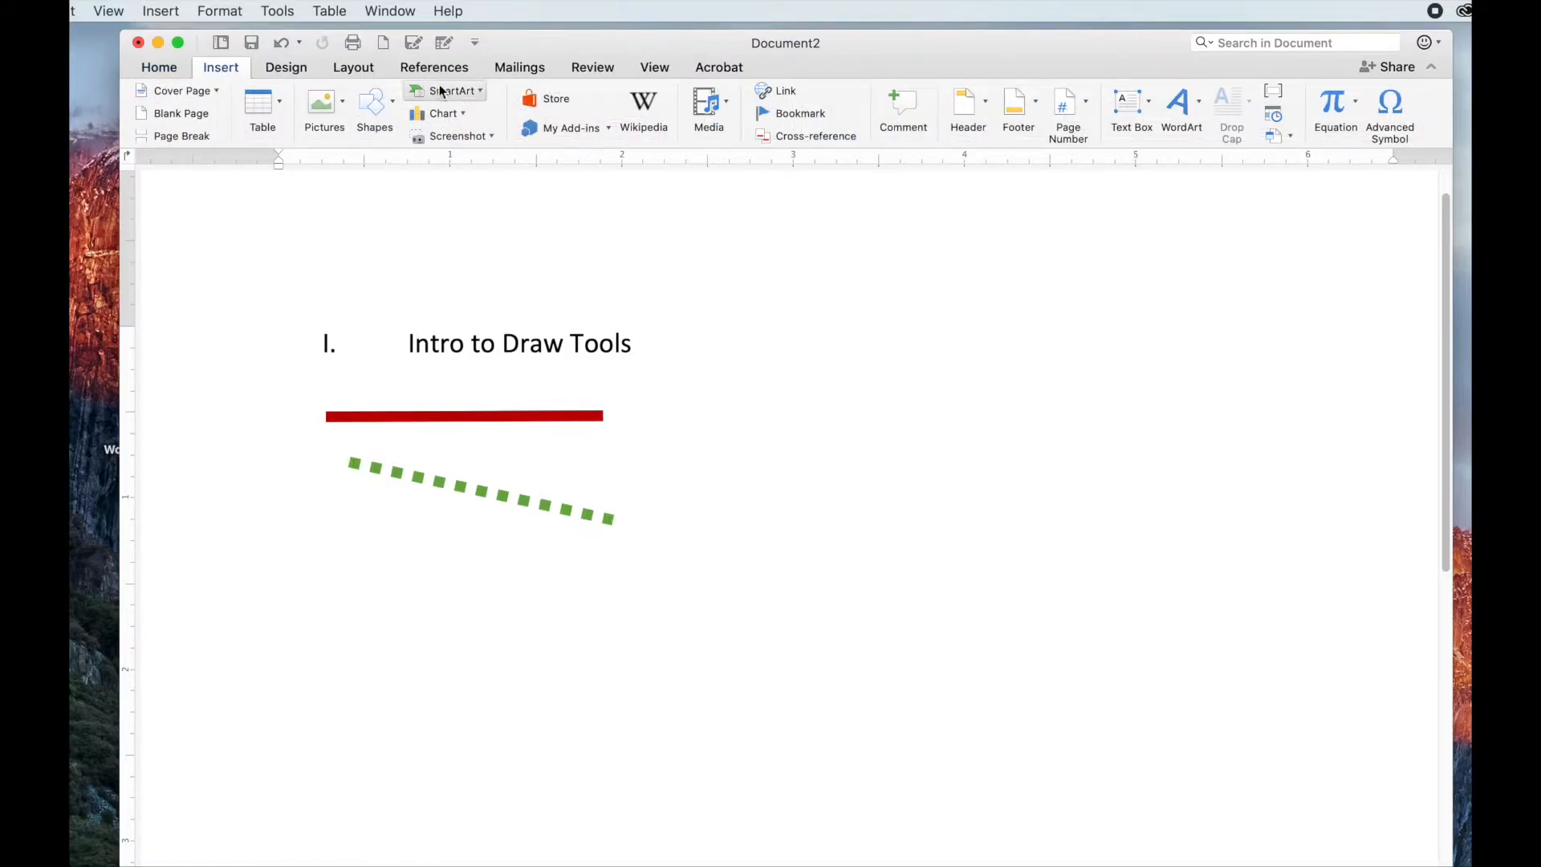
click(393, 106)
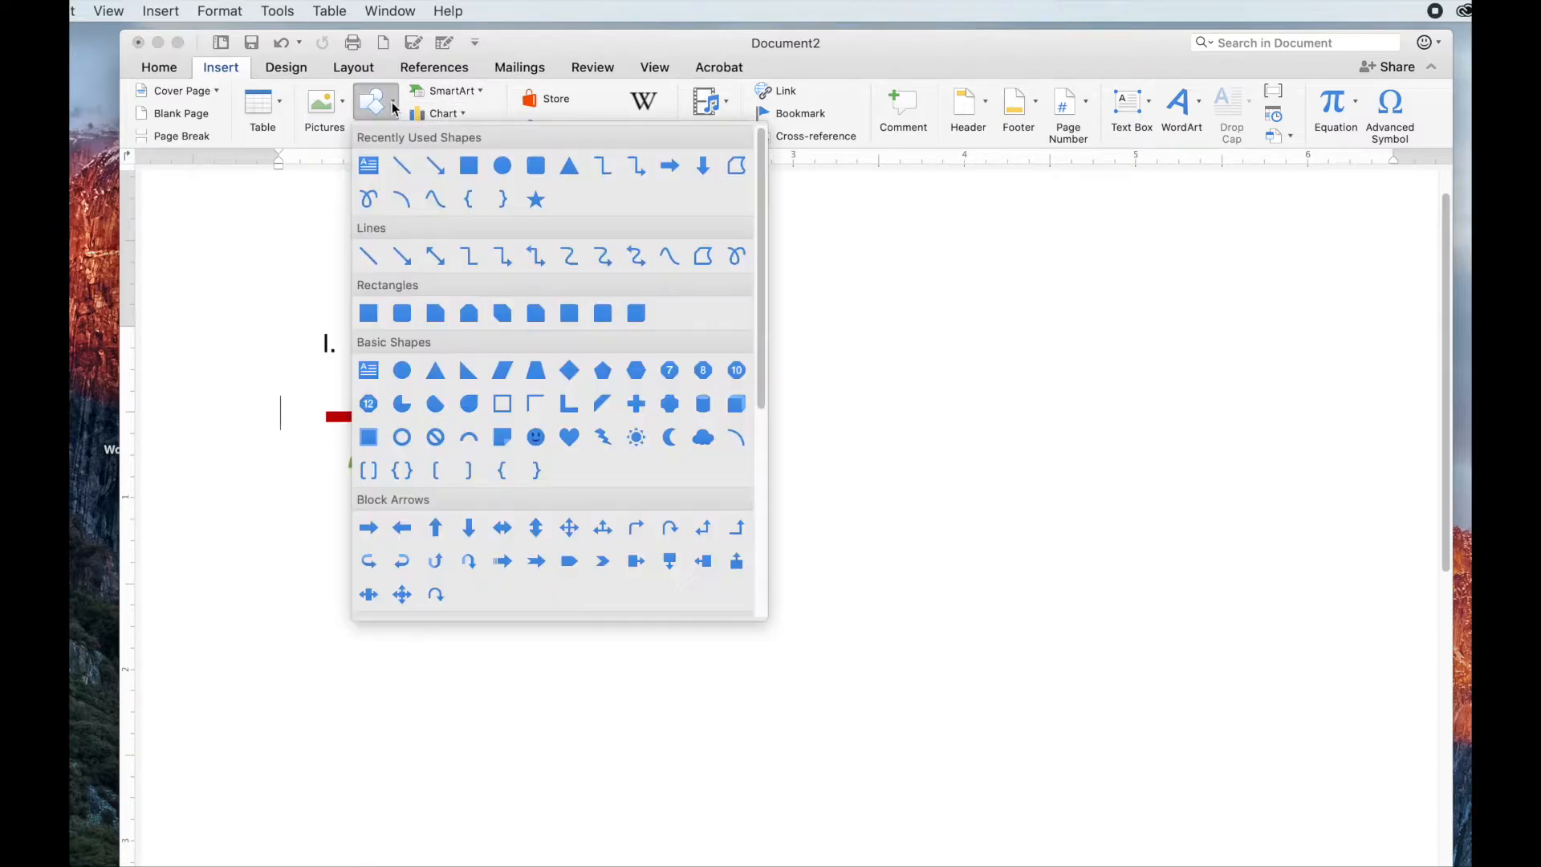
click(434, 256)
drag(691, 442, 886, 441)
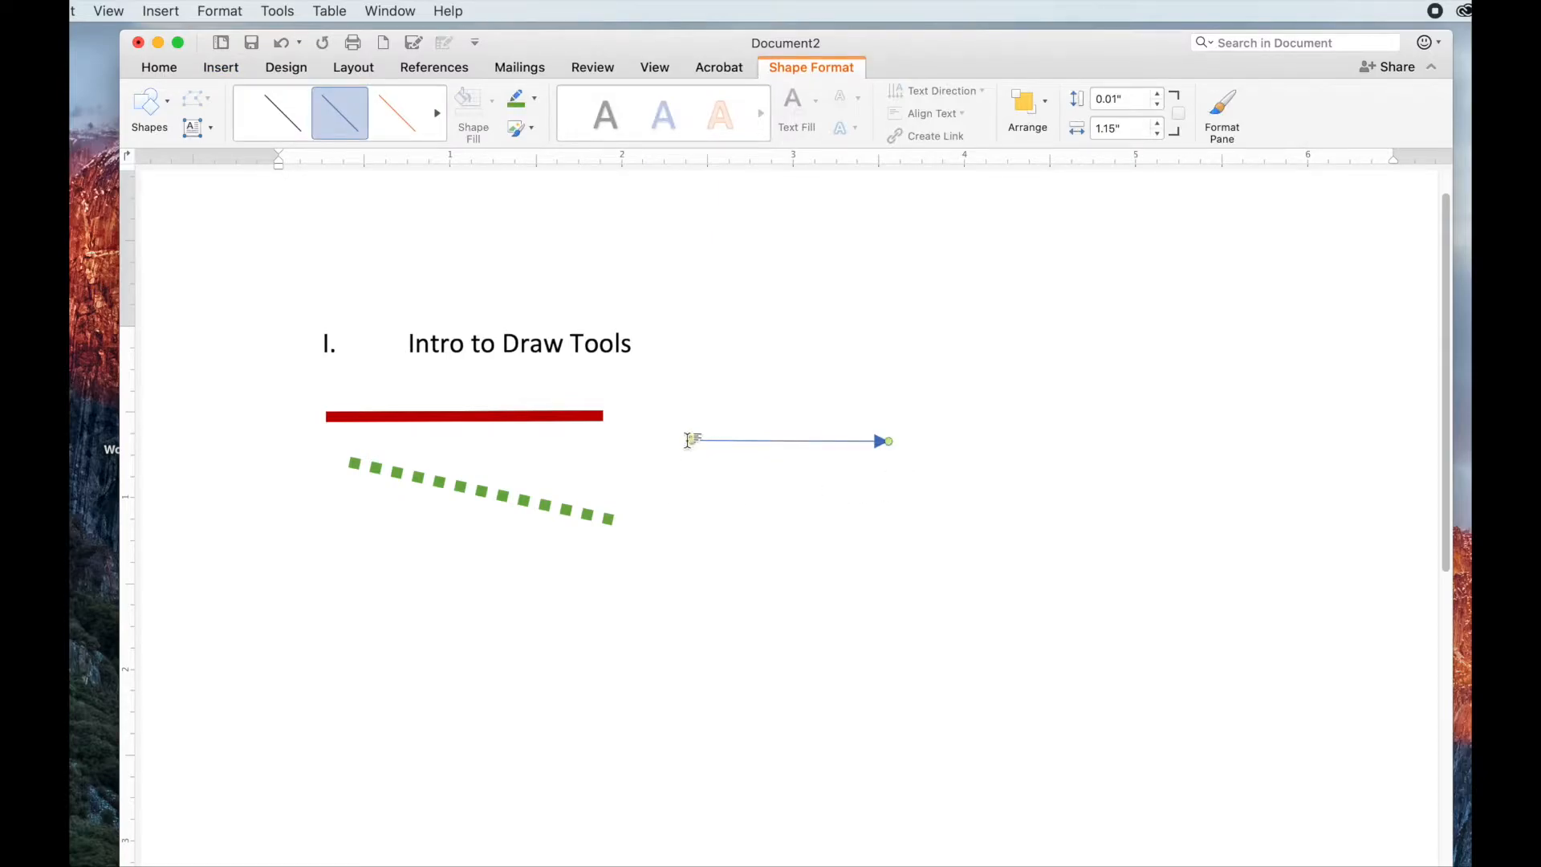
mouse_move(691, 443)
mouse_down()
mouse_move(705, 516)
mouse_move(688, 399)
mouse_move(670, 450)
mouse_up()
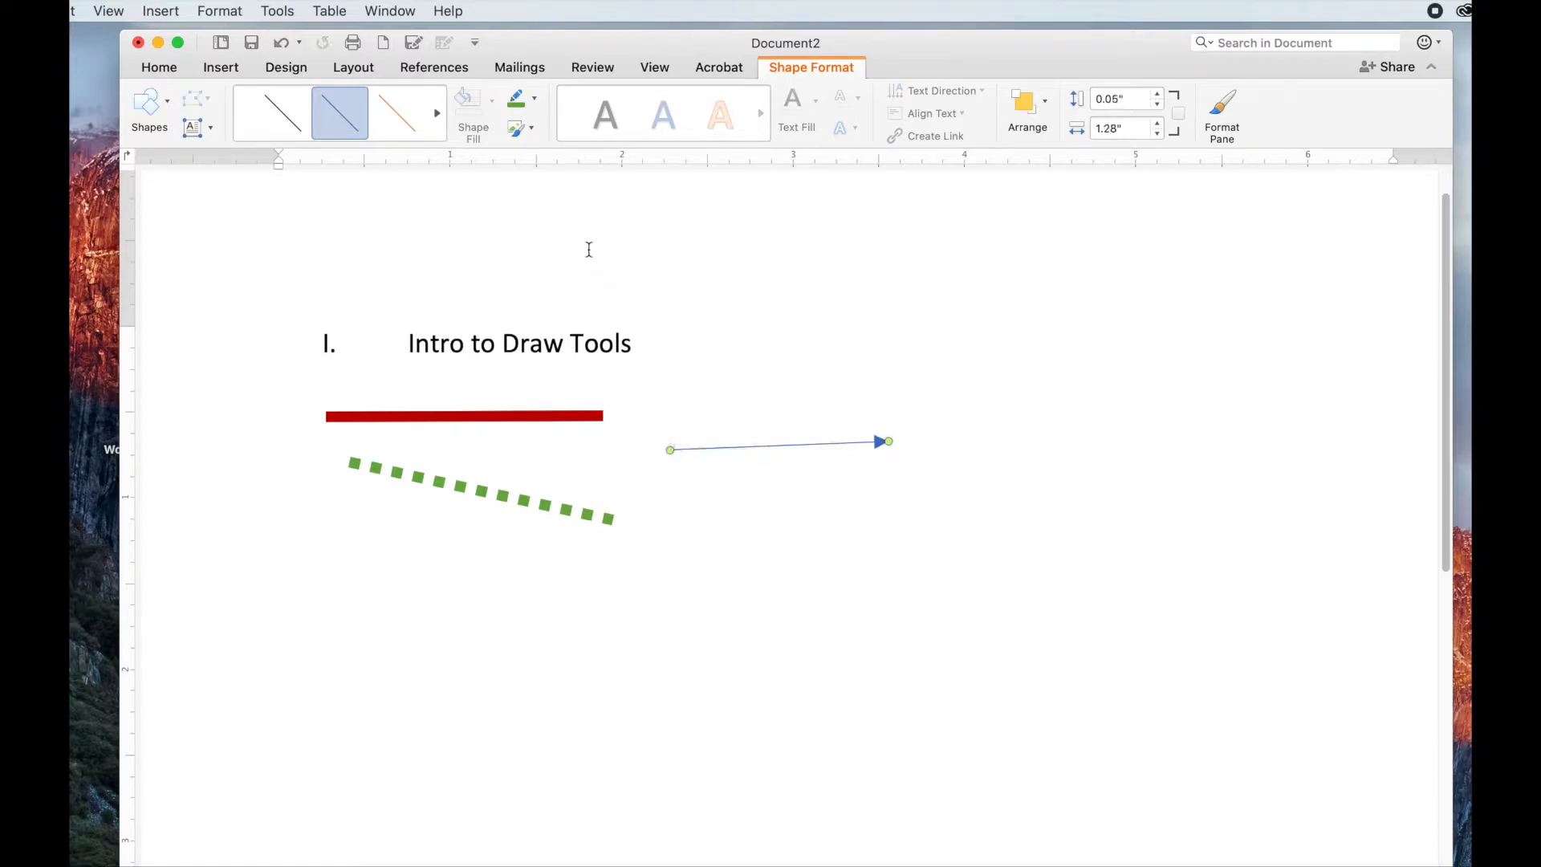
- Set the arrow's outline to the darker orange theme shade and its weight to 2¼ pt
click(535, 100)
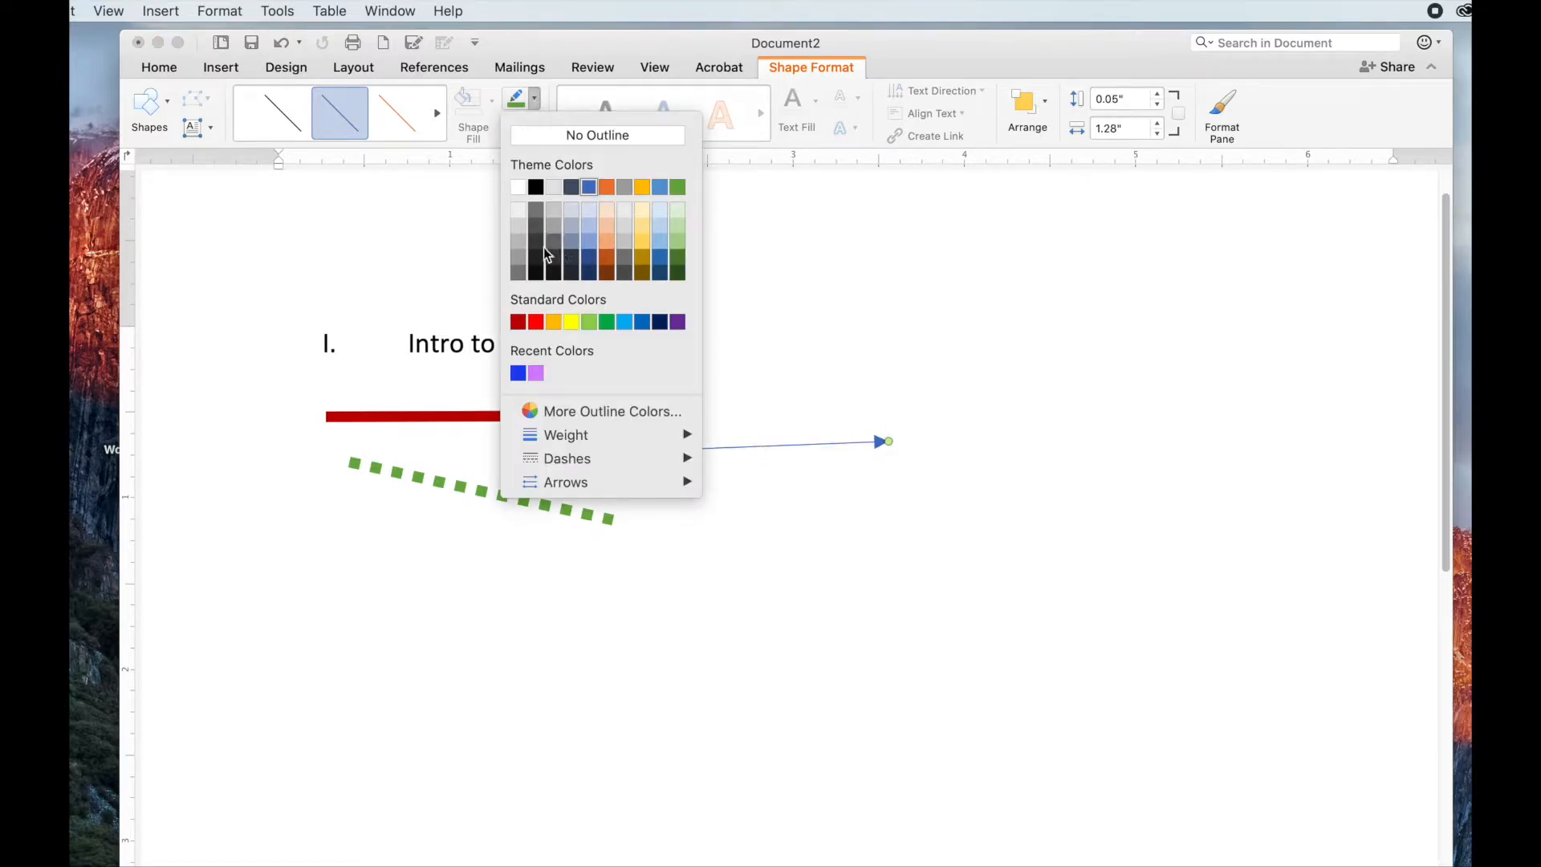
click(607, 243)
click(535, 100)
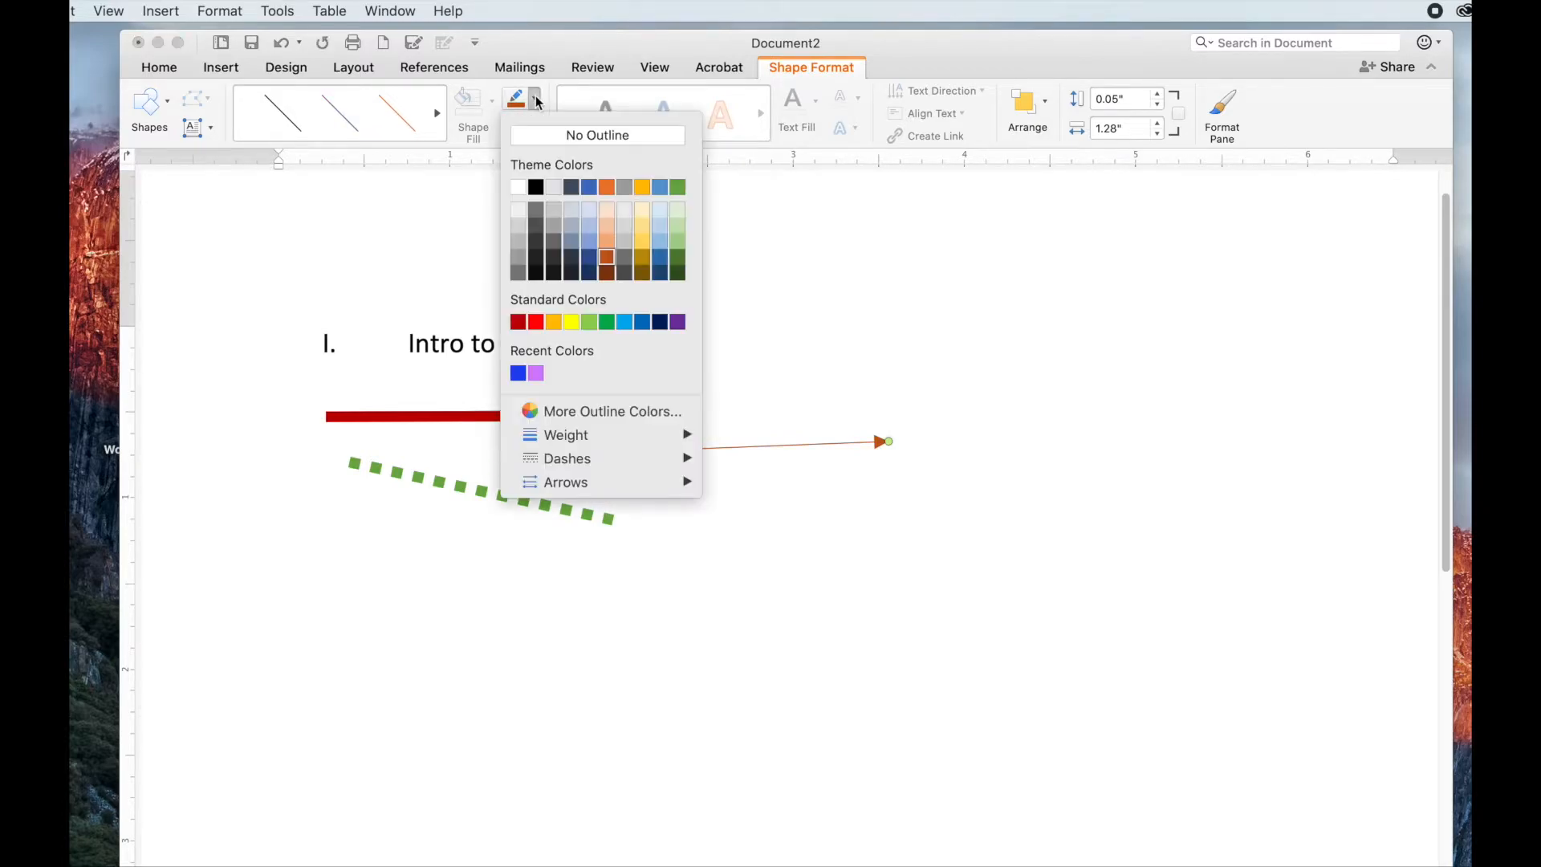
mouse_move(610, 434)
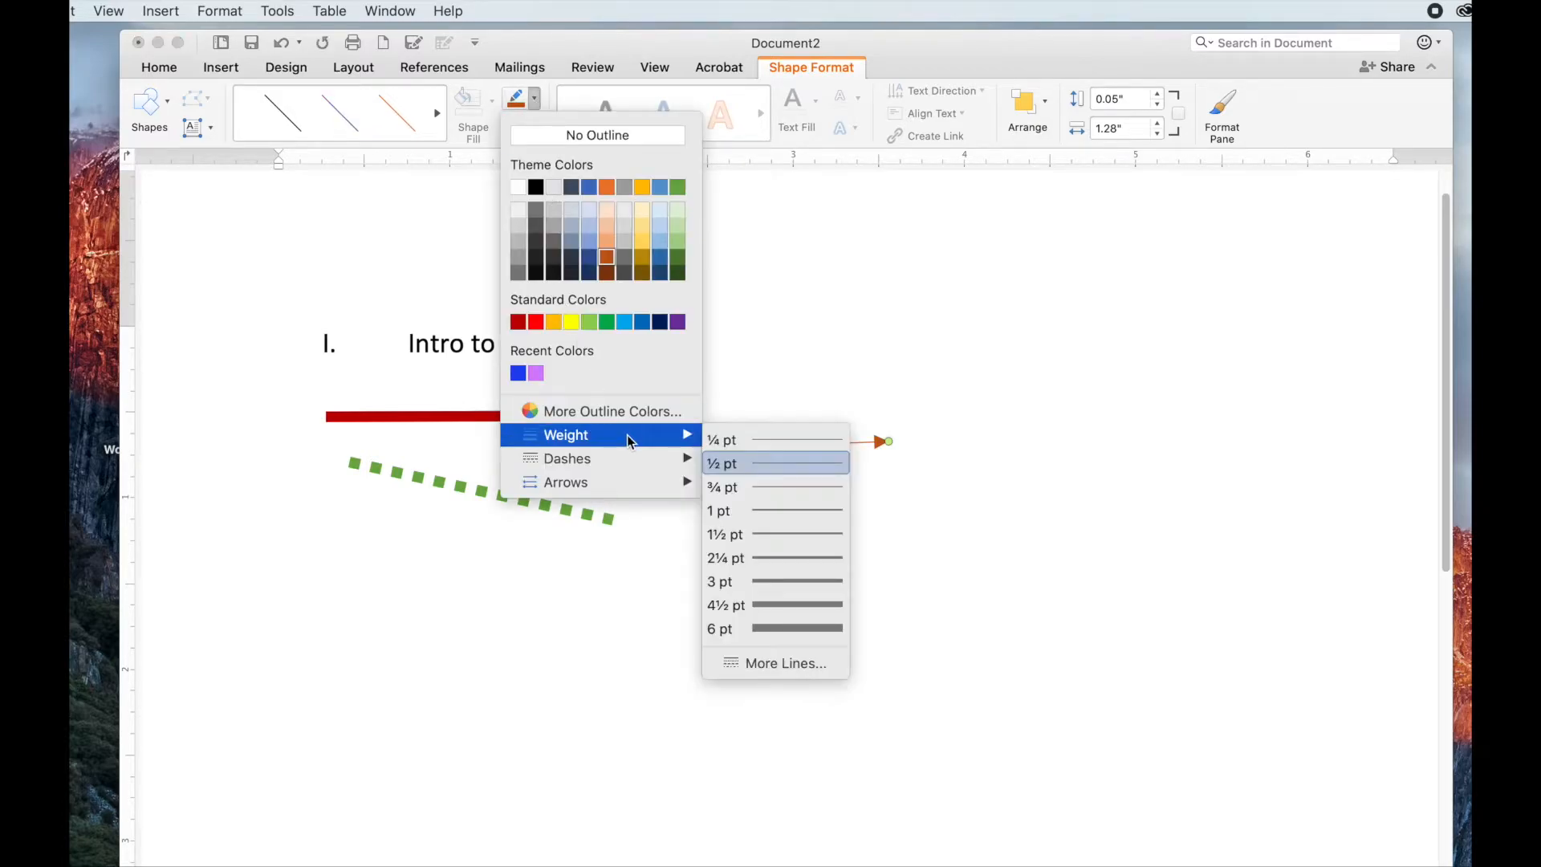
click(762, 558)
click(535, 99)
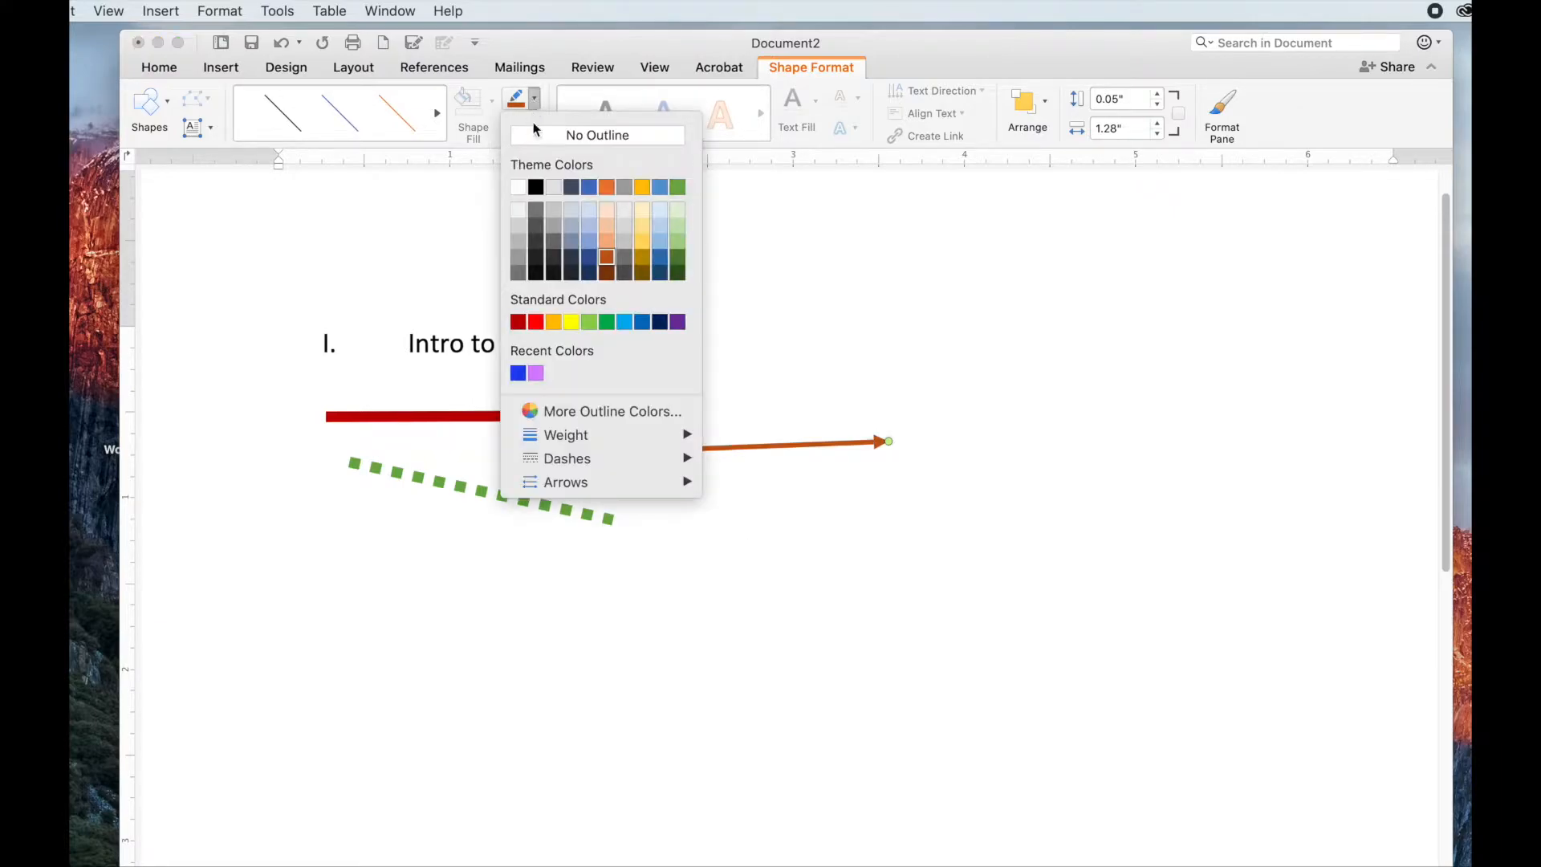
mouse_move(591, 460)
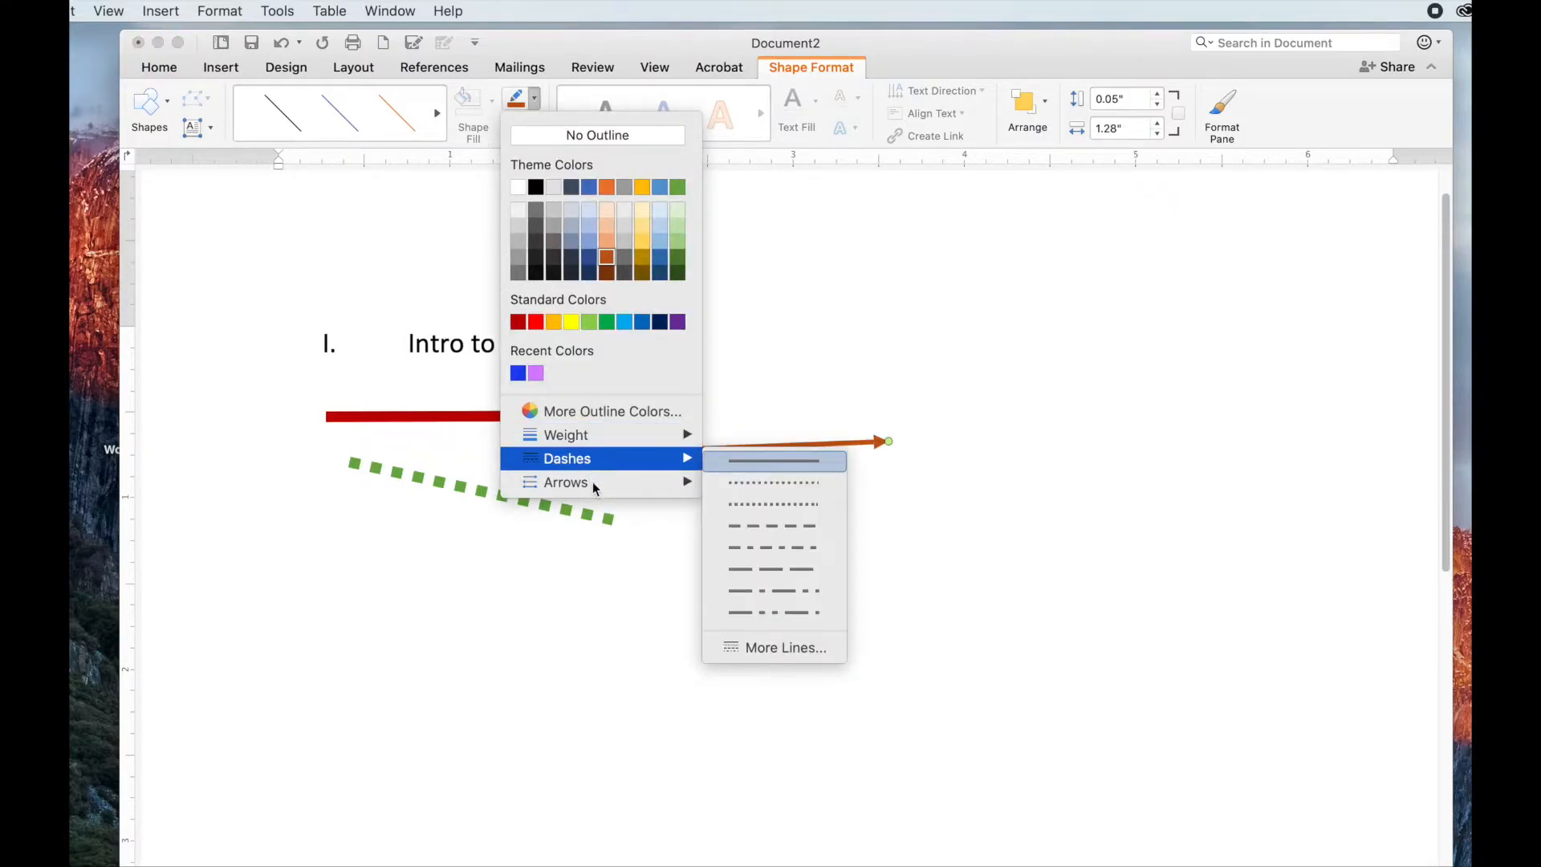
mouse_move(592, 488)
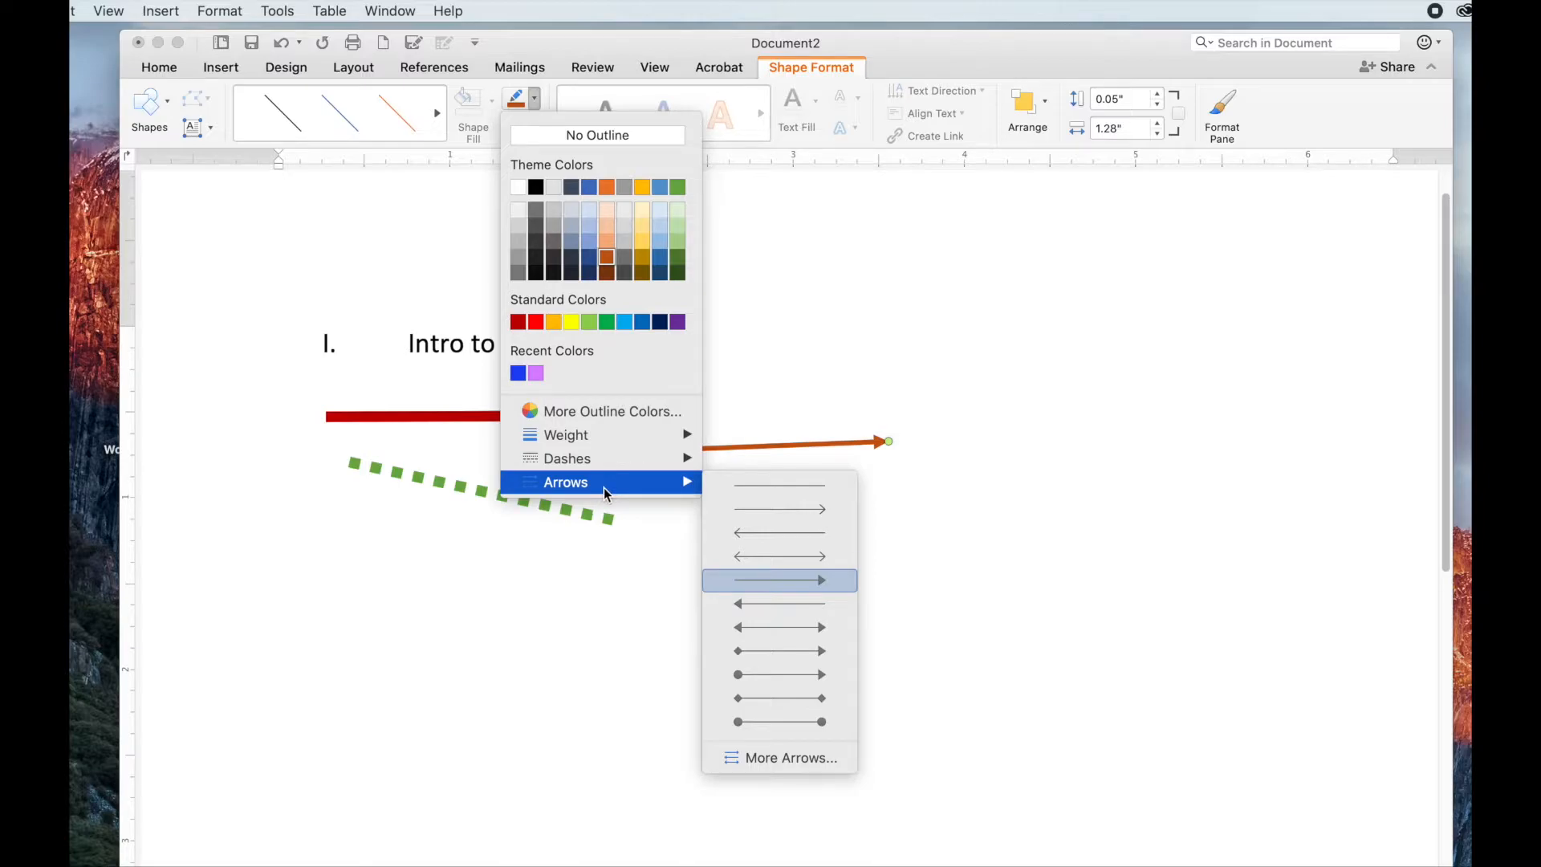
click(500, 44)
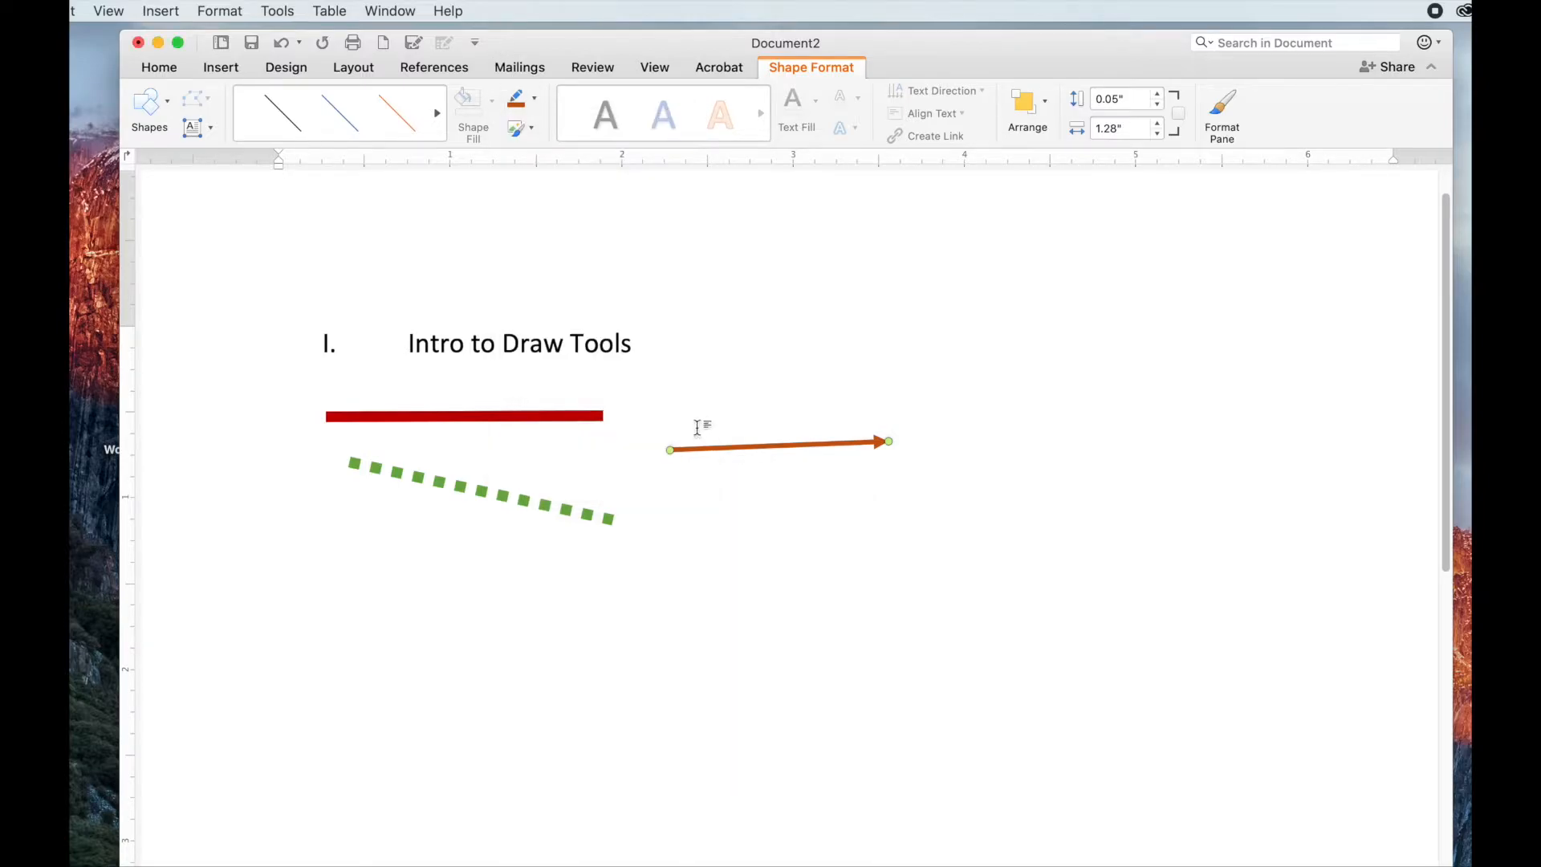
- Draw an elbow arrow connector below the orange arrow and adjust both endpoints to about 1.41" wide and 0.3" high
click(766, 517)
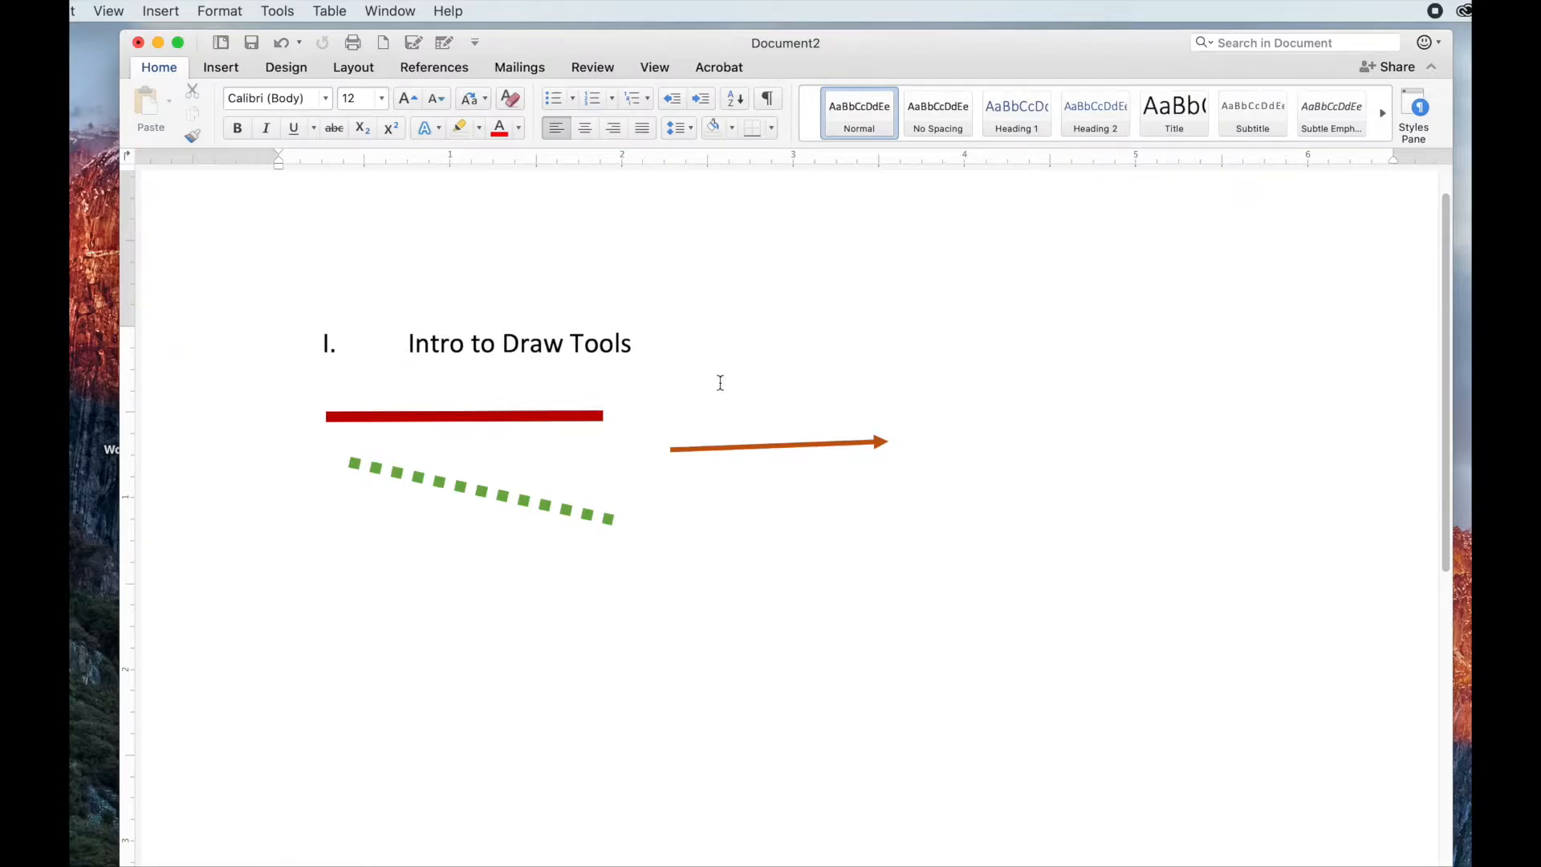
click(222, 67)
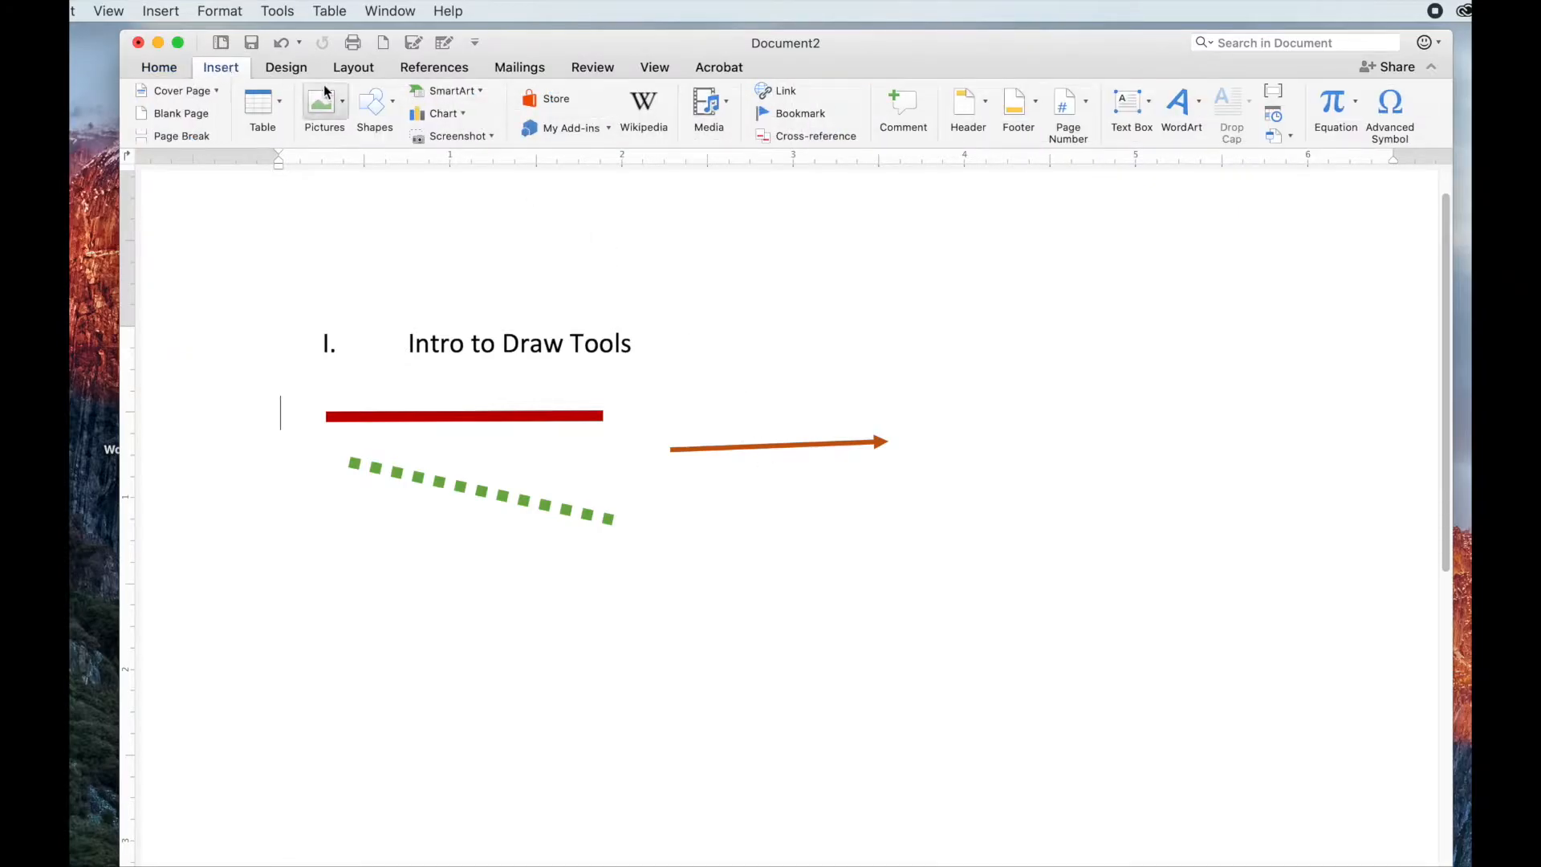
click(392, 100)
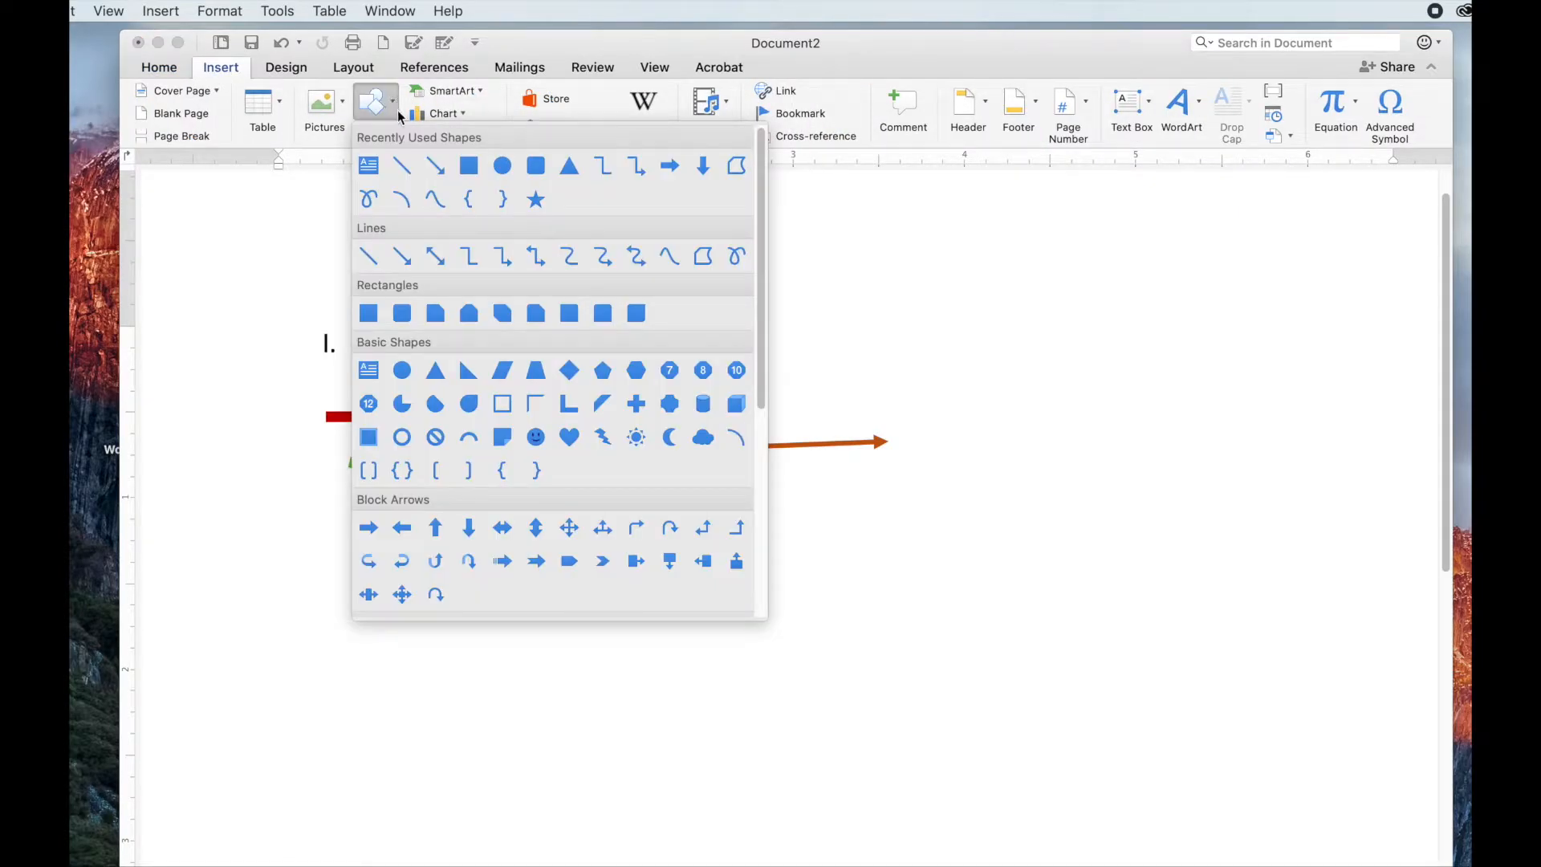
click(503, 256)
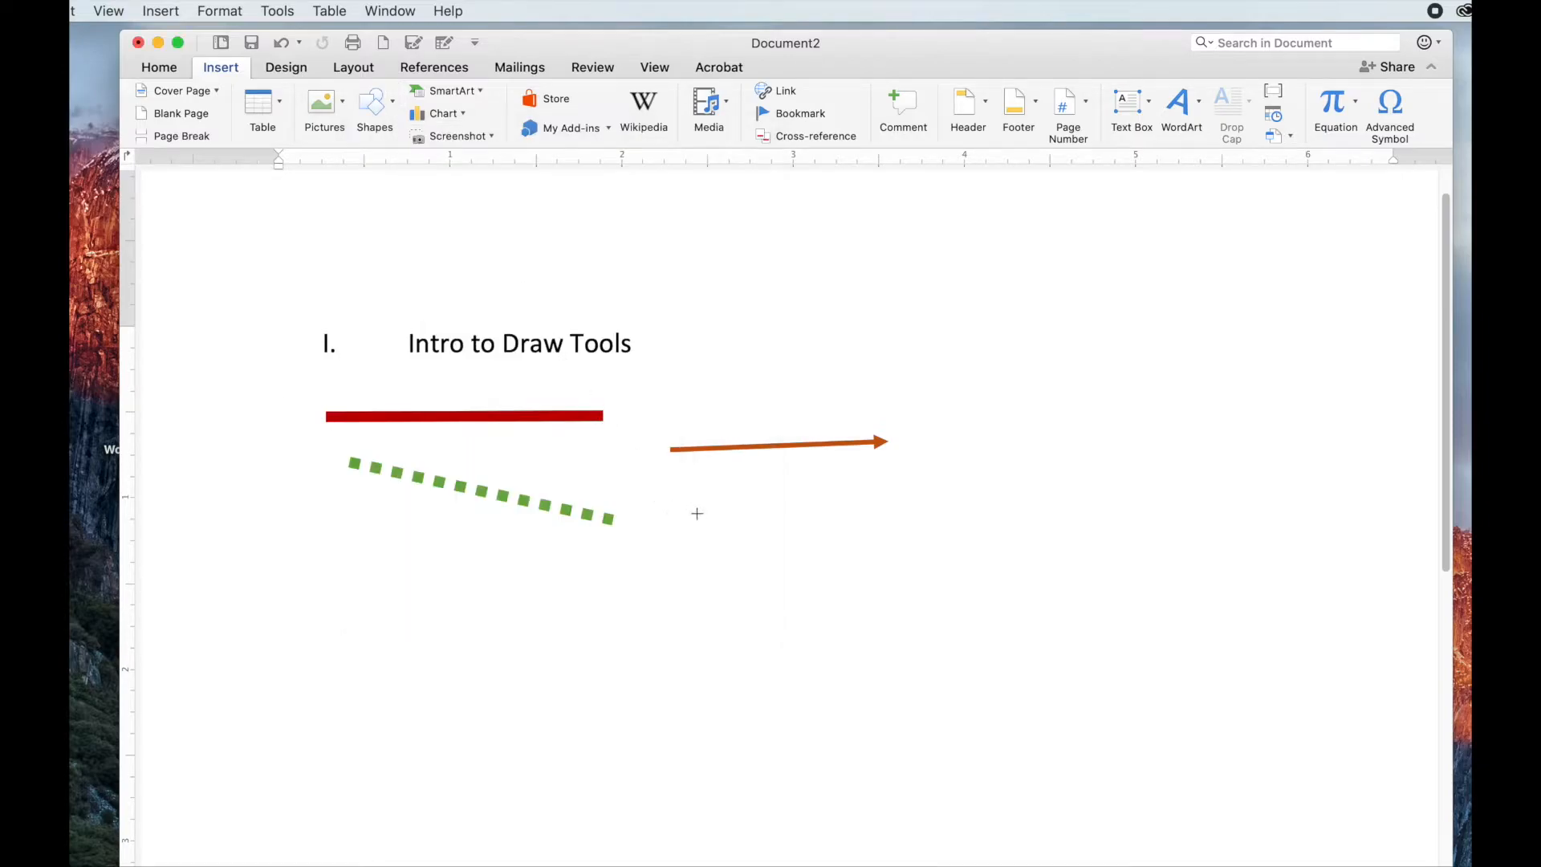
drag(667, 510, 896, 541)
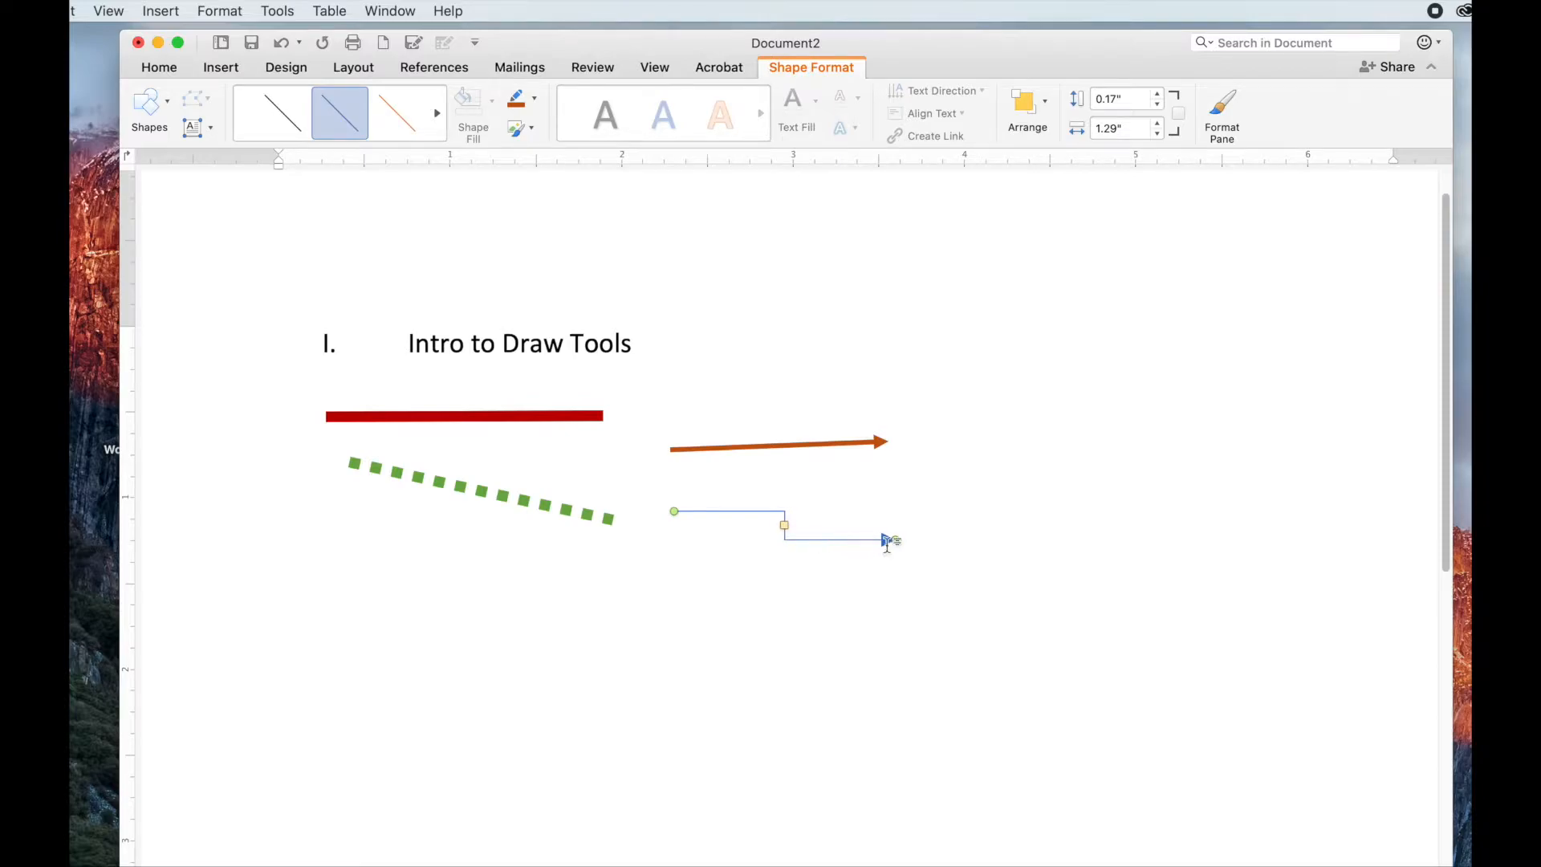
mouse_move(895, 539)
mouse_down()
mouse_move(938, 552)
mouse_move(936, 599)
mouse_move(972, 594)
mouse_move(888, 589)
mouse_move(876, 529)
mouse_move(883, 557)
mouse_up()
drag(673, 512, 640, 505)
- Set the elbow arrow's weight to 3 pt and shift its vertical bend closer to the start point
click(535, 100)
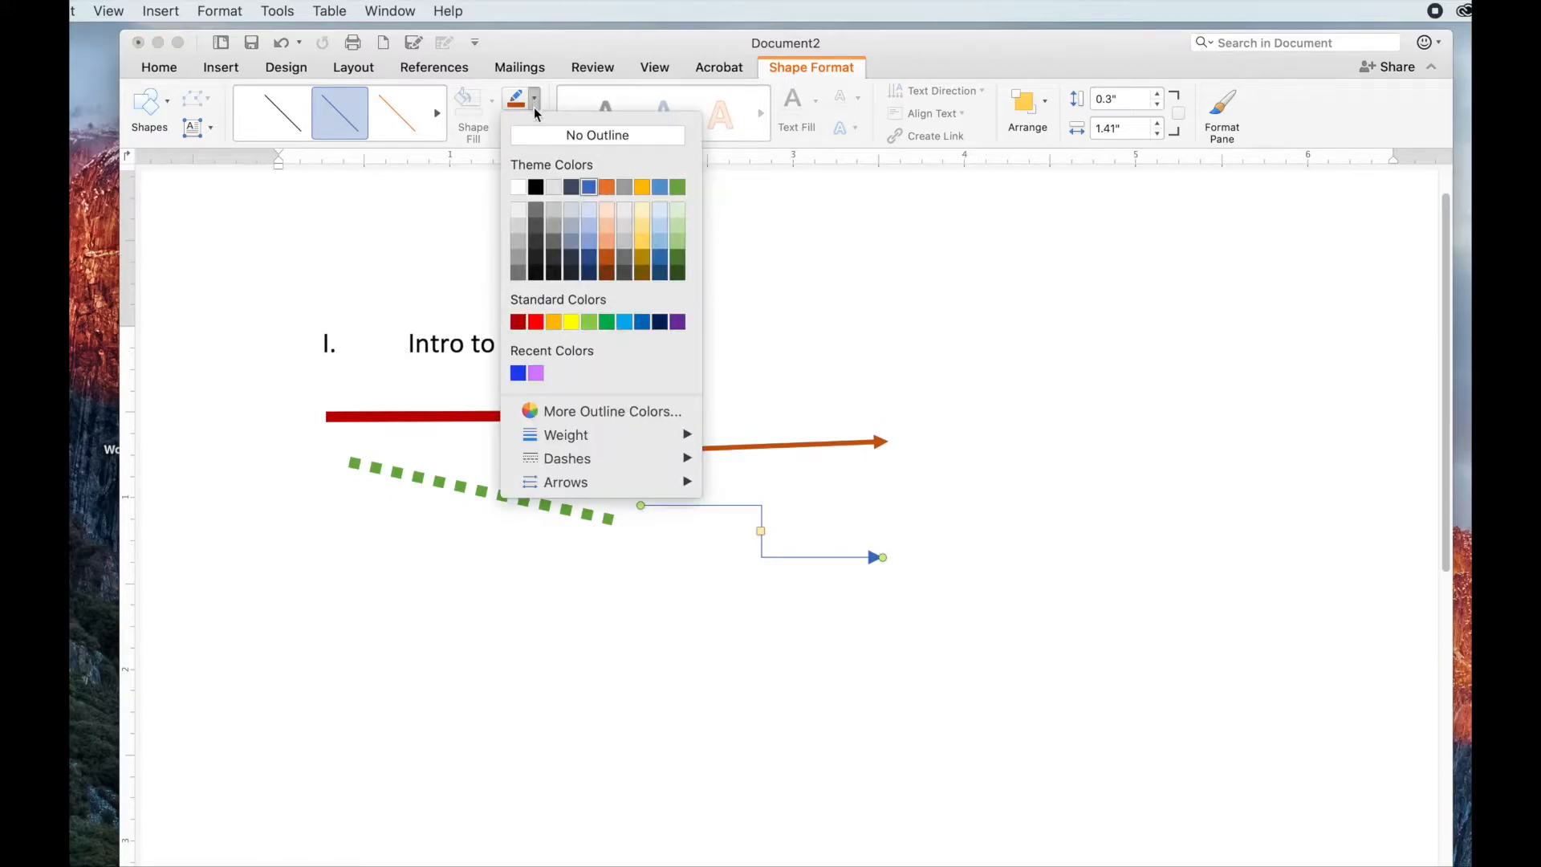
mouse_move(686, 441)
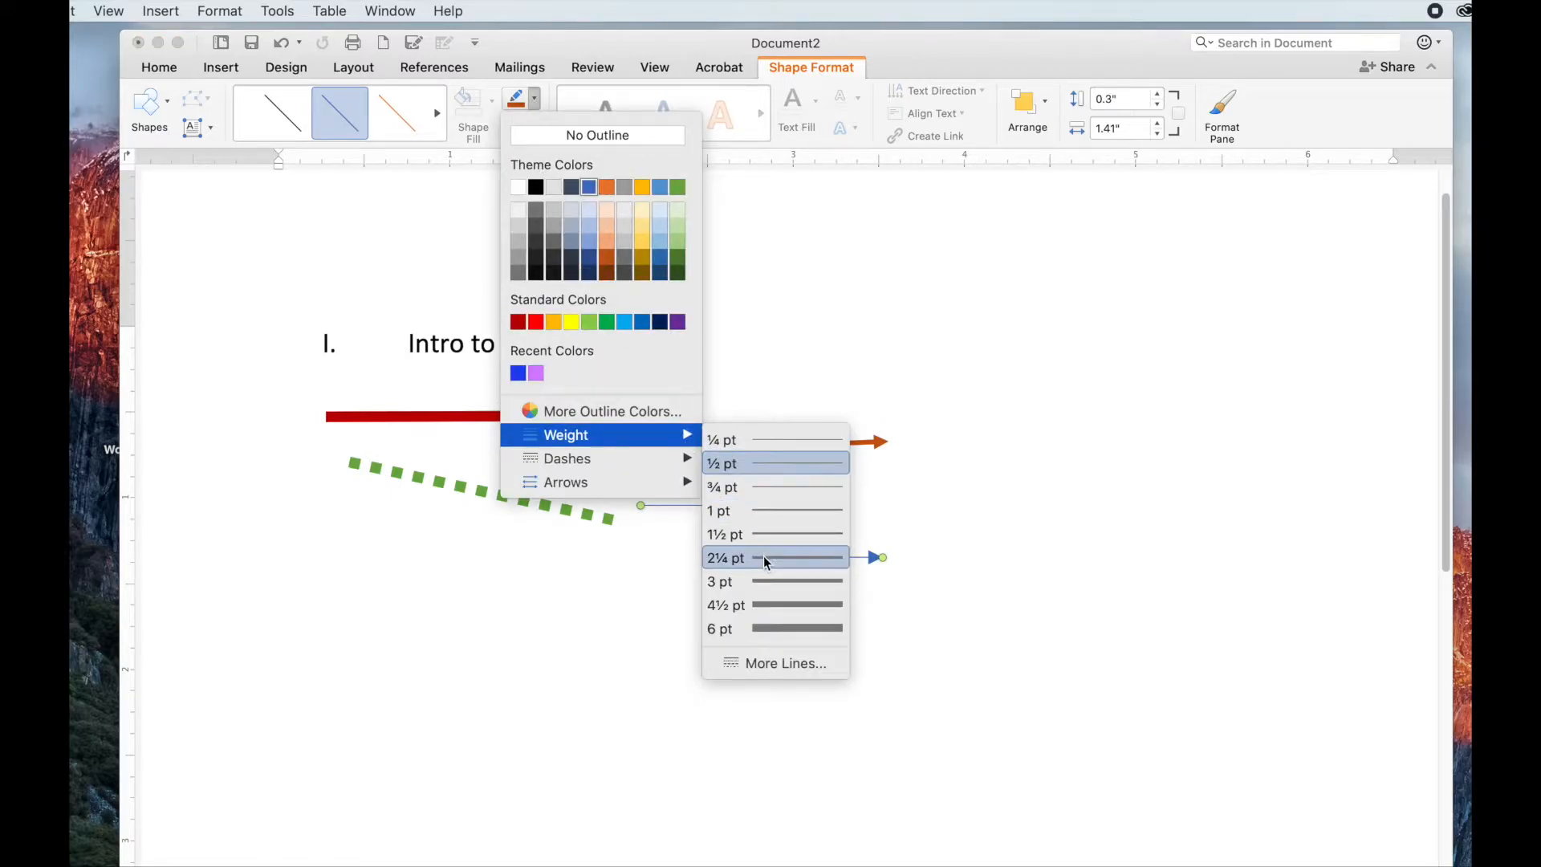
click(772, 581)
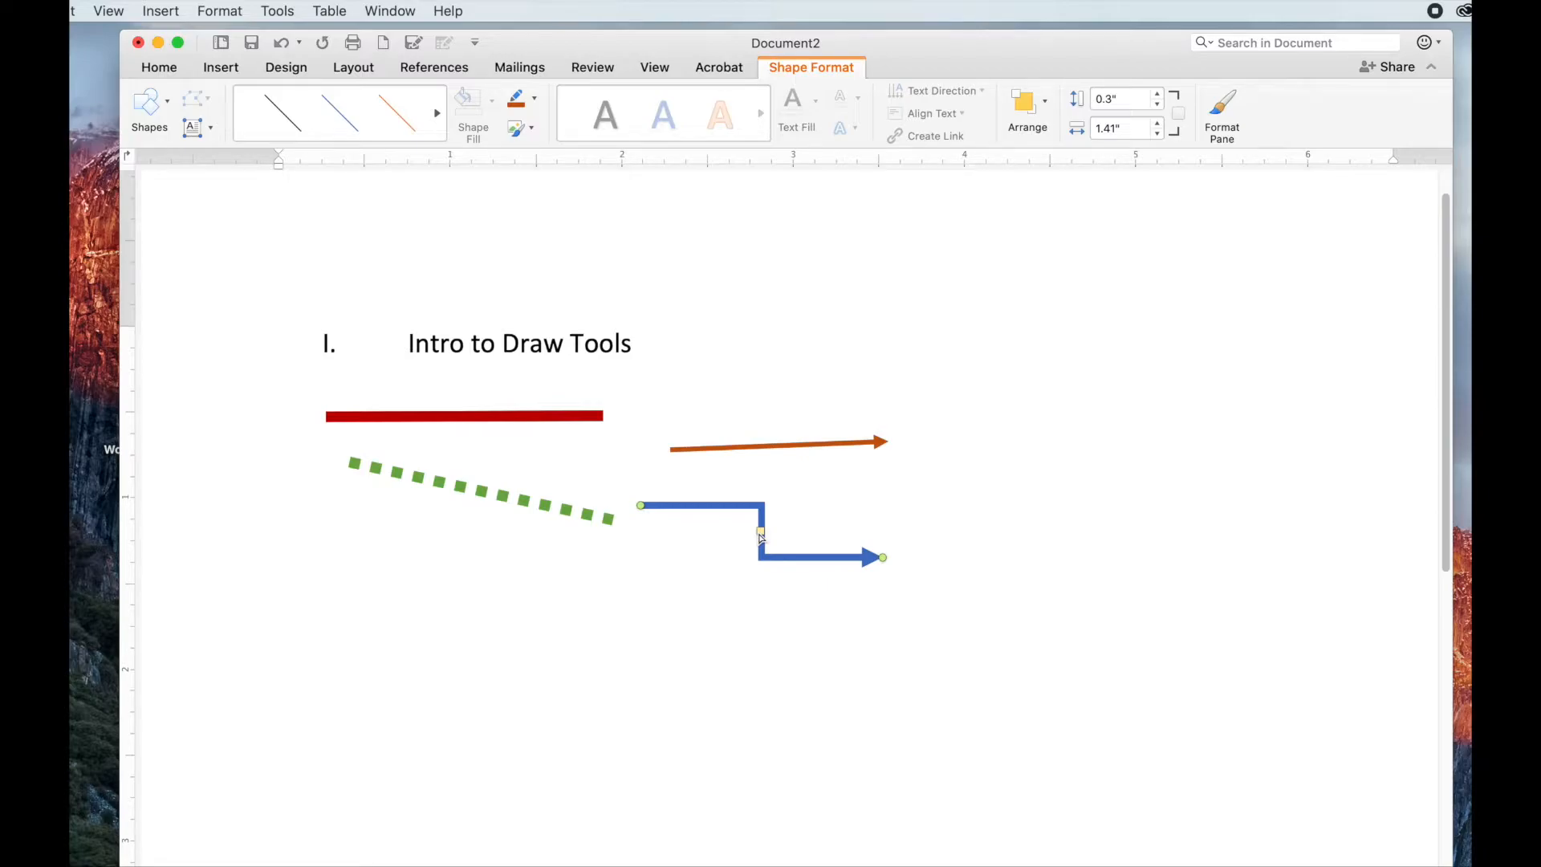
drag(761, 531, 724, 525)
click(797, 504)
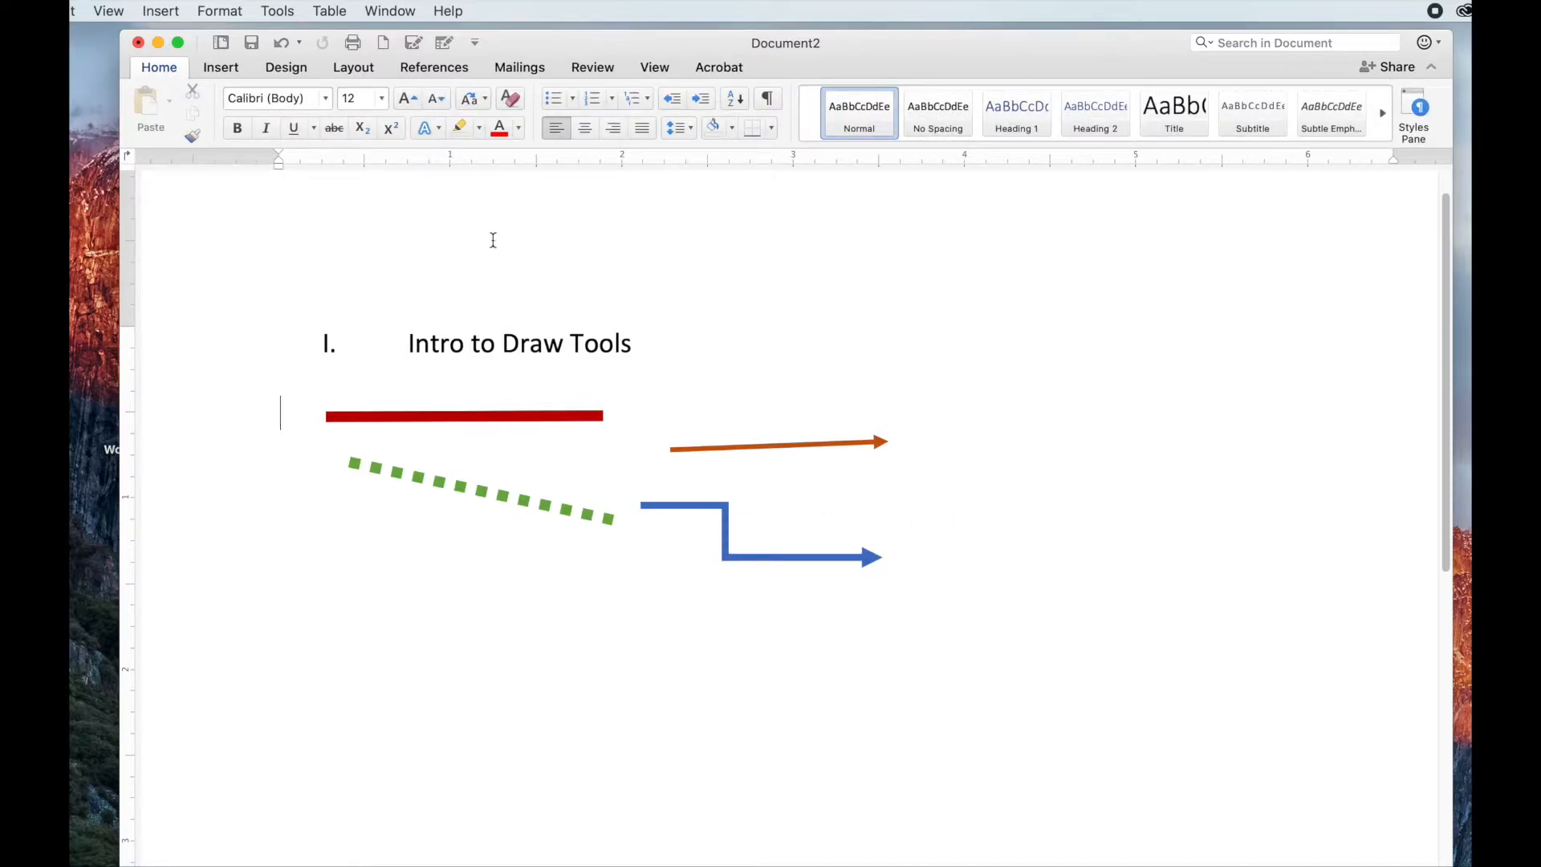
- Draw a wavy line with the Curve tool below the green dotted line and shrink it to about 1.88" wide and 0.72" high
click(222, 68)
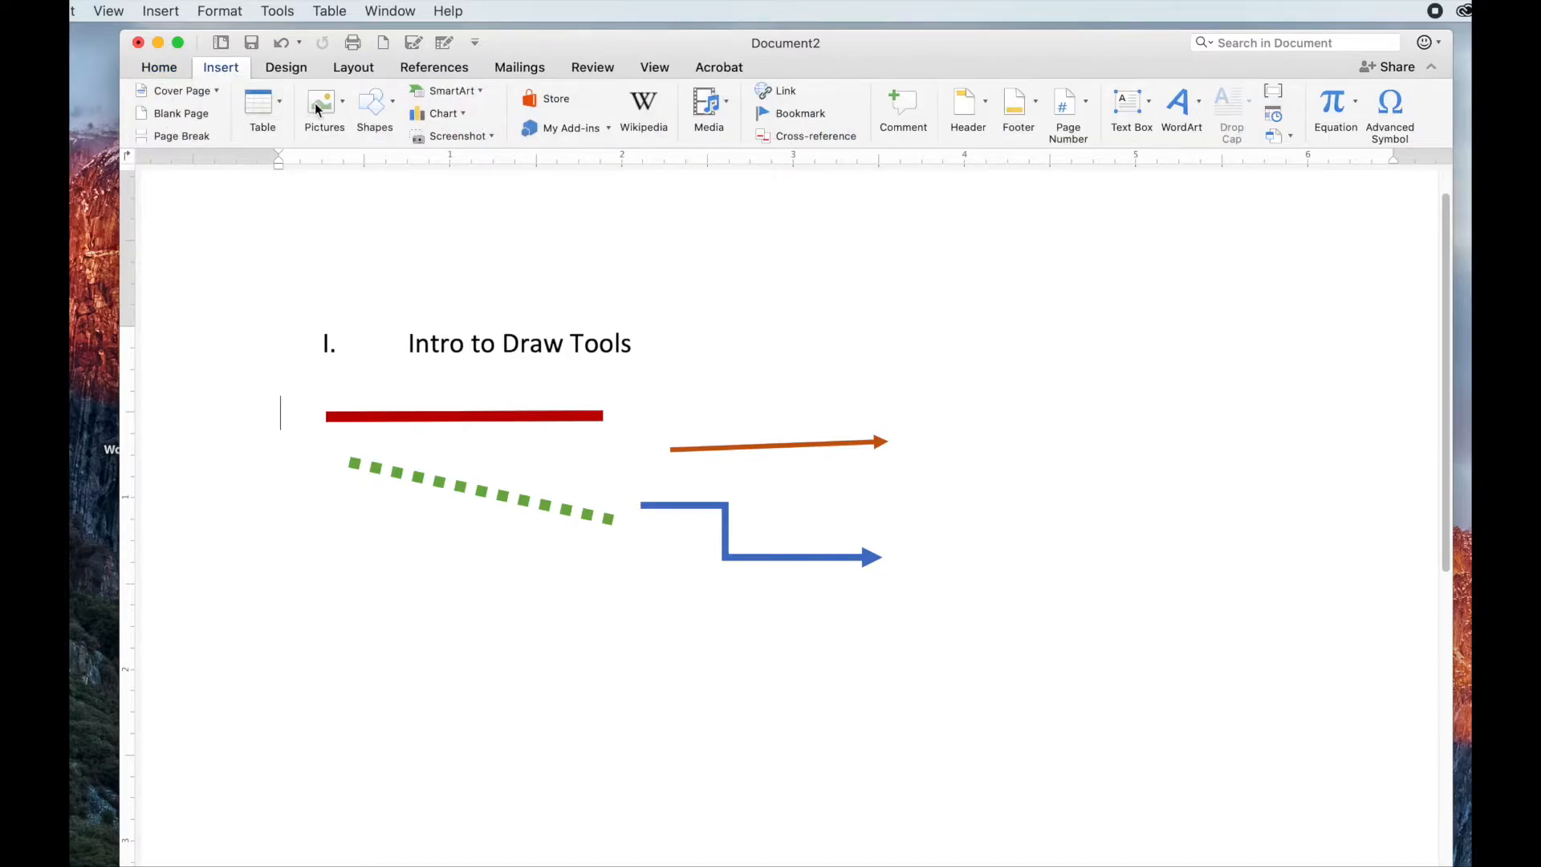
click(392, 110)
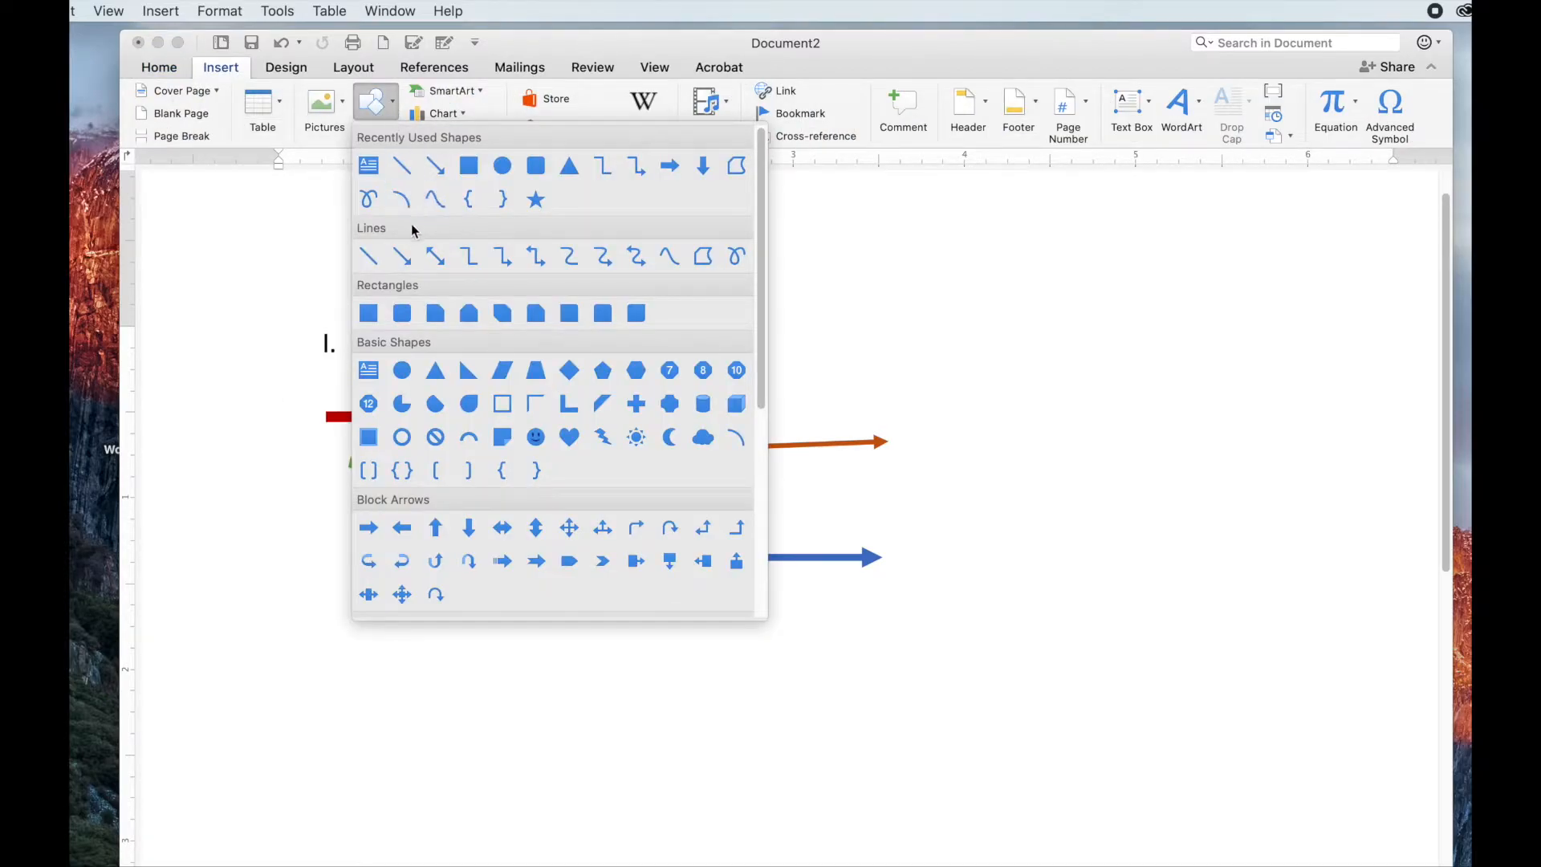
click(665, 256)
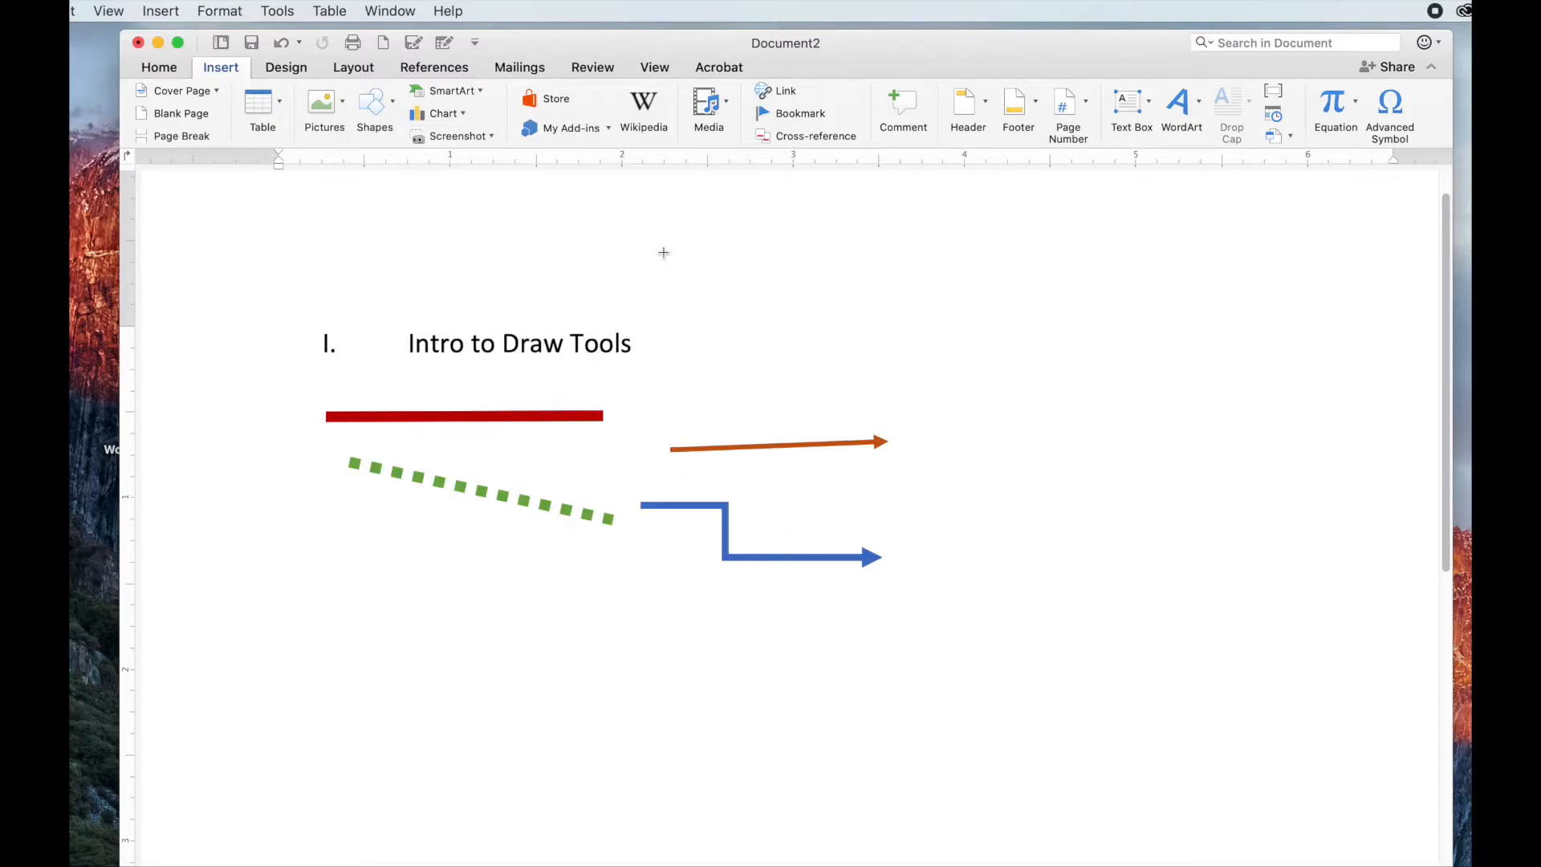
click(257, 628)
click(351, 556)
click(407, 615)
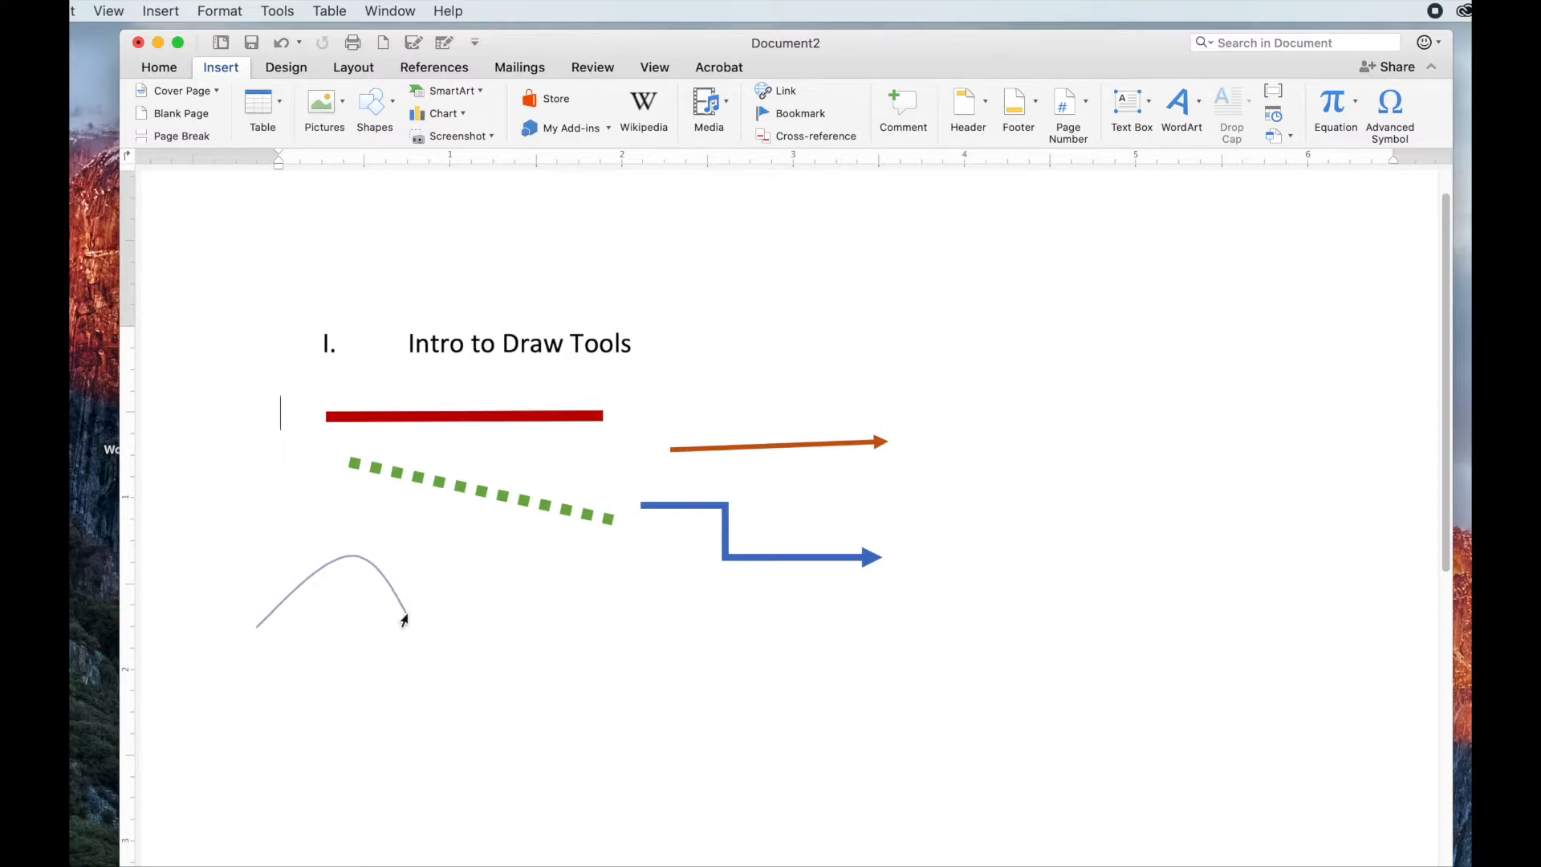
click(499, 584)
click(498, 714)
click(649, 616)
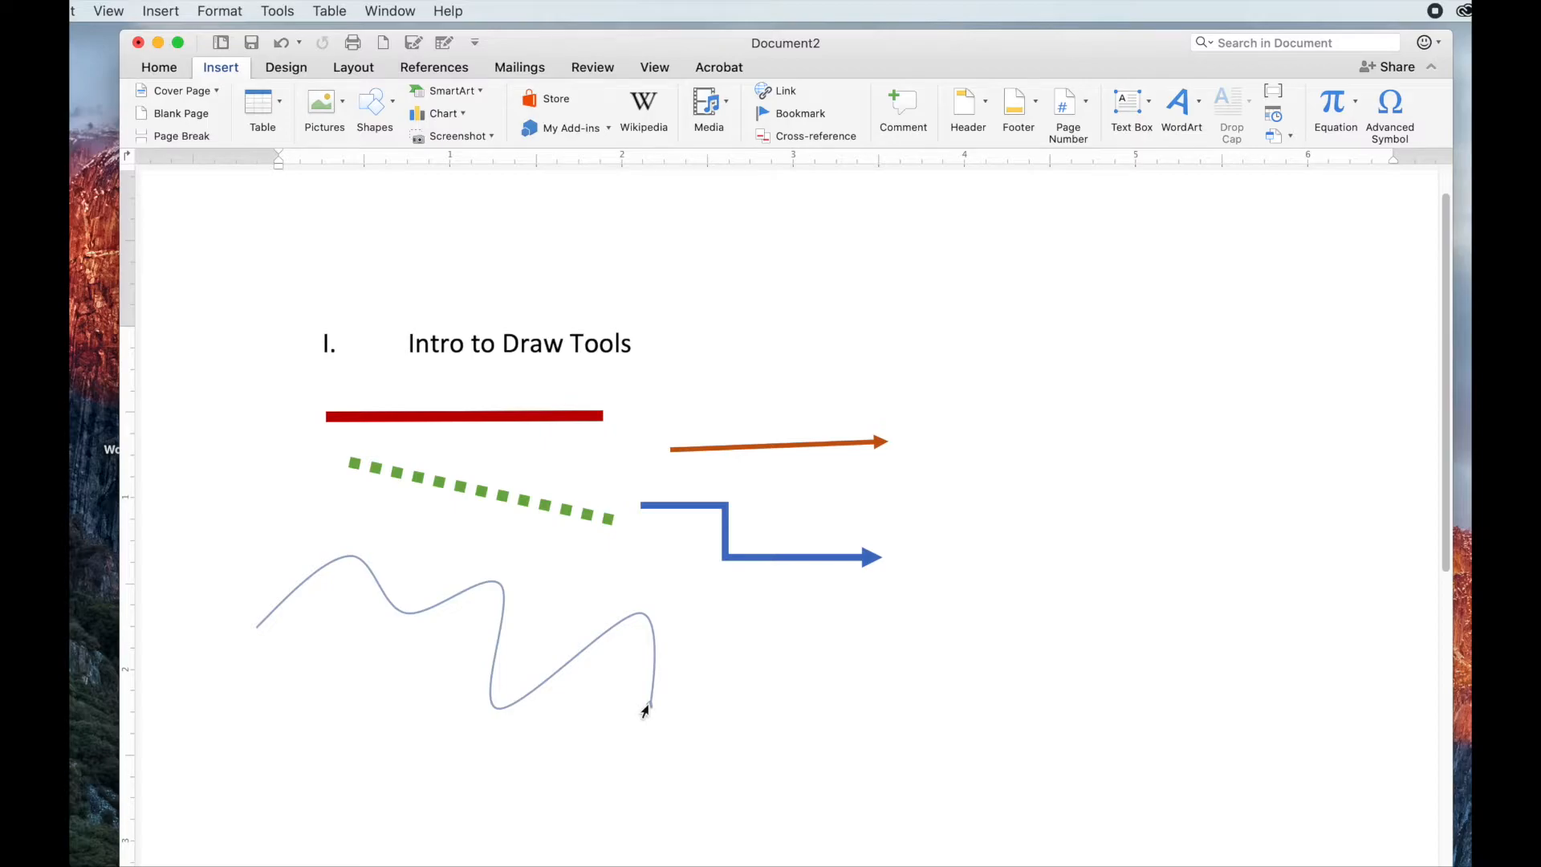
double_click(644, 711)
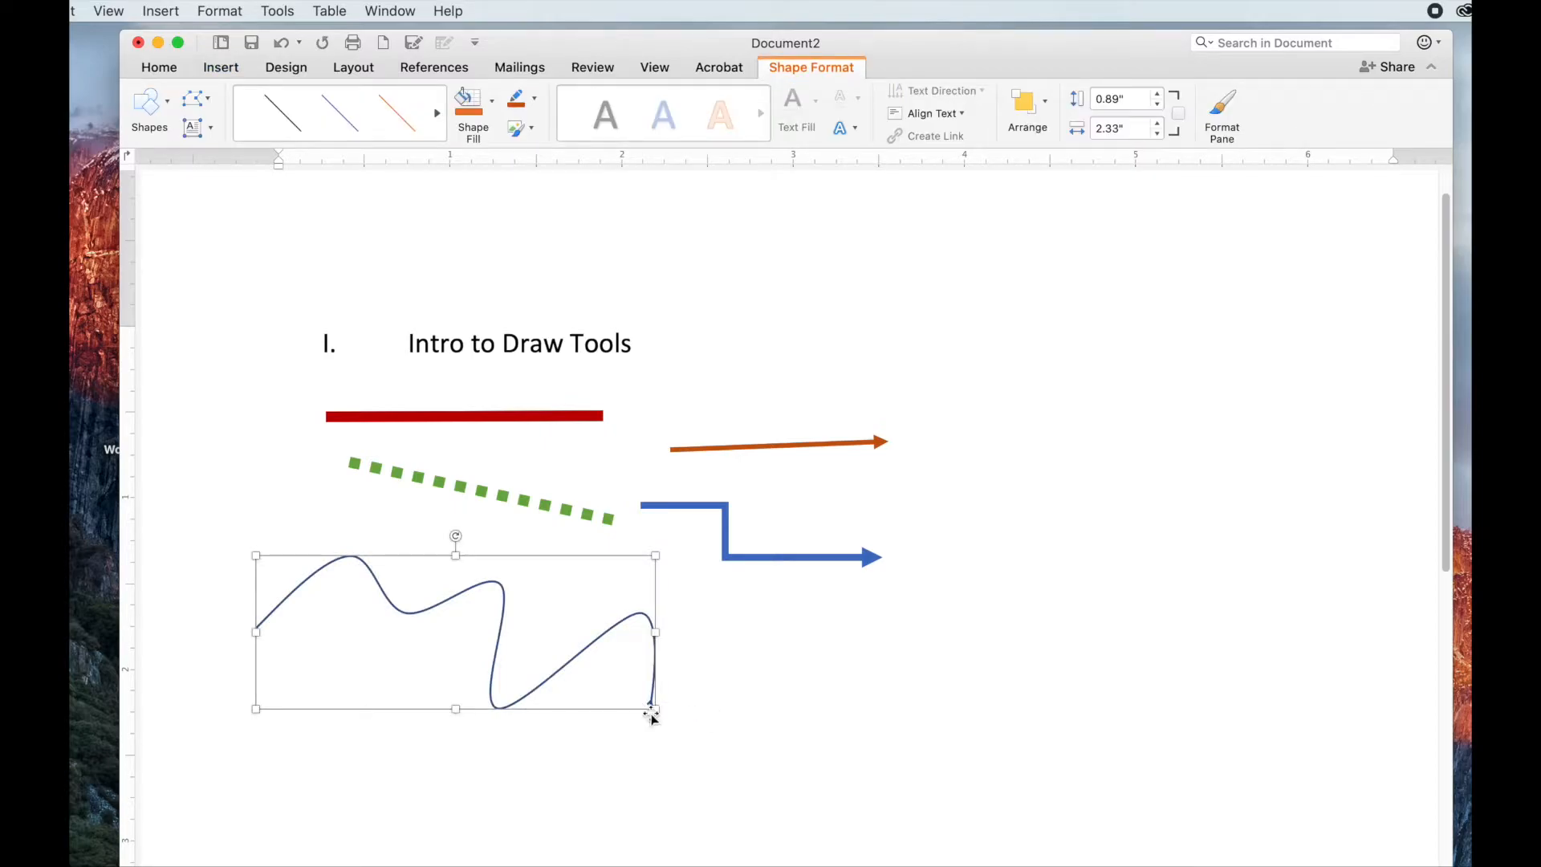
drag(654, 707, 578, 680)
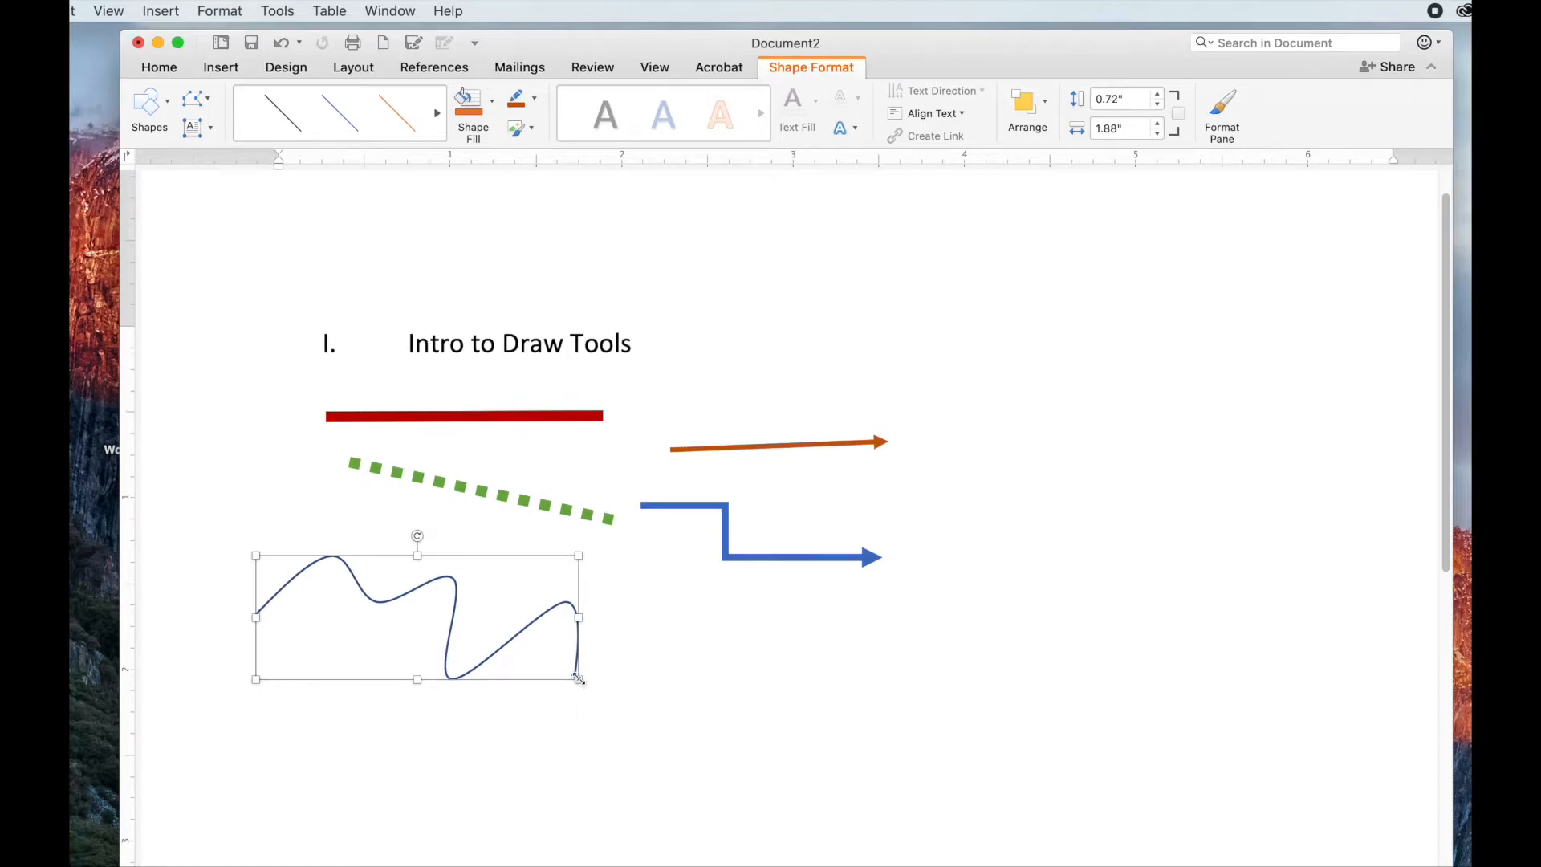
click(642, 633)
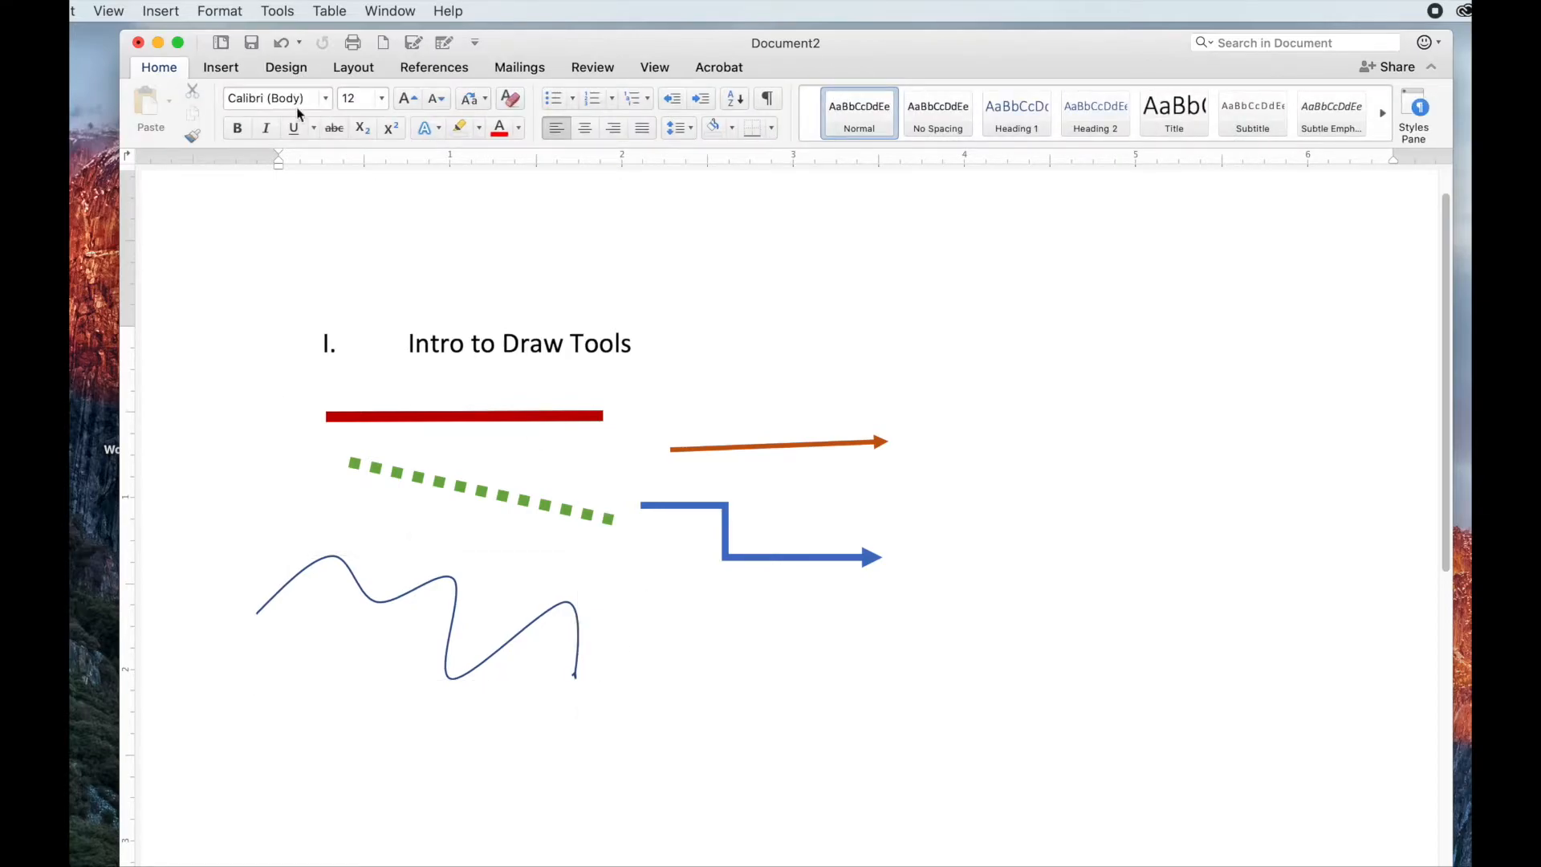
- Draw a letter P with the Freeform tool below the blue elbow arrow, about 0.32" wide and 0.44" high
click(242, 65)
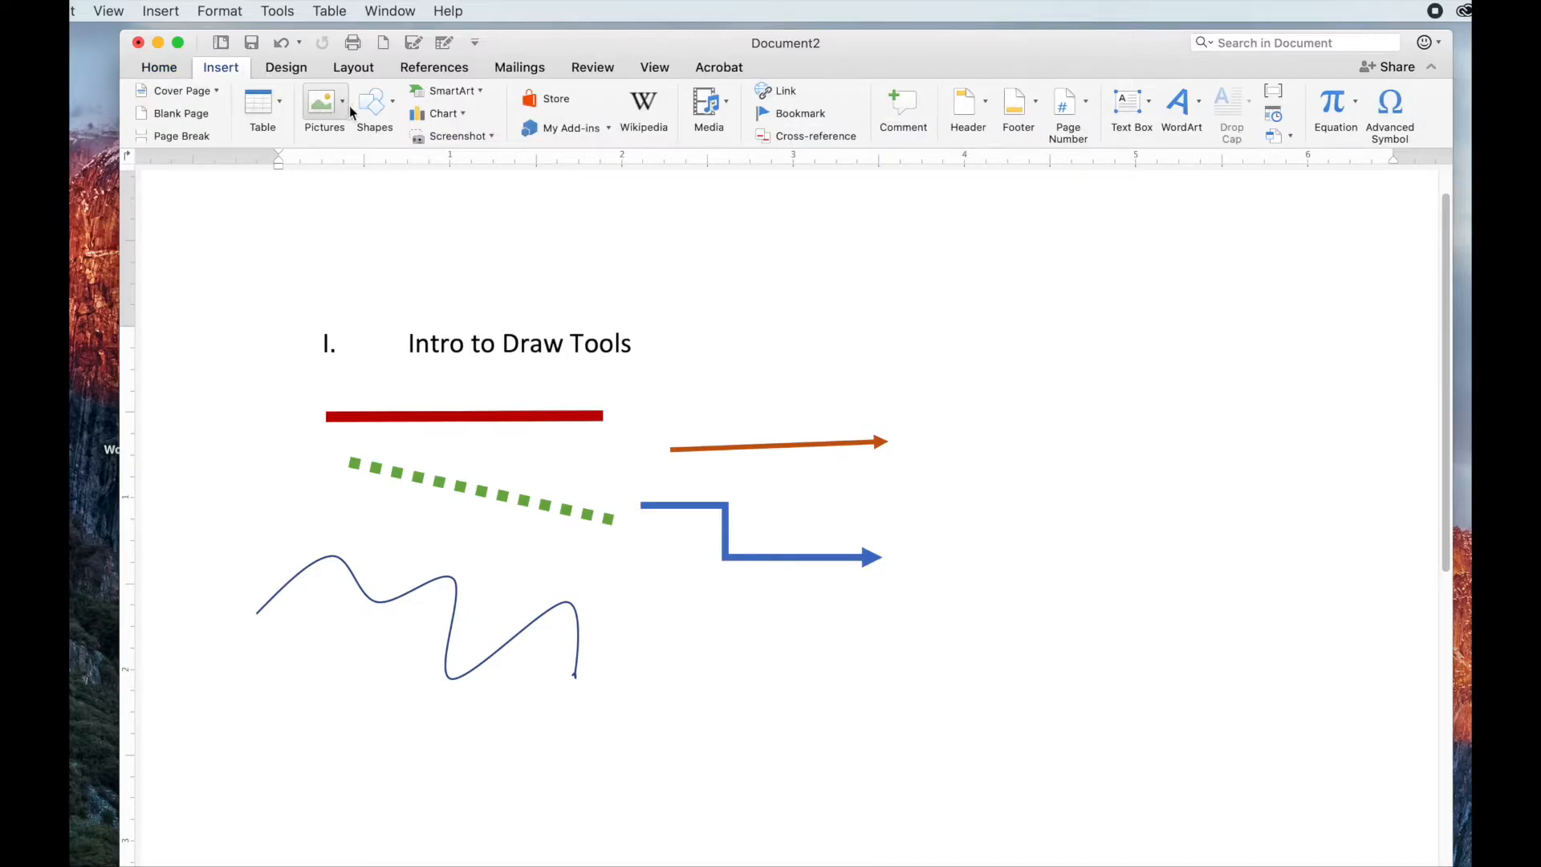
click(387, 101)
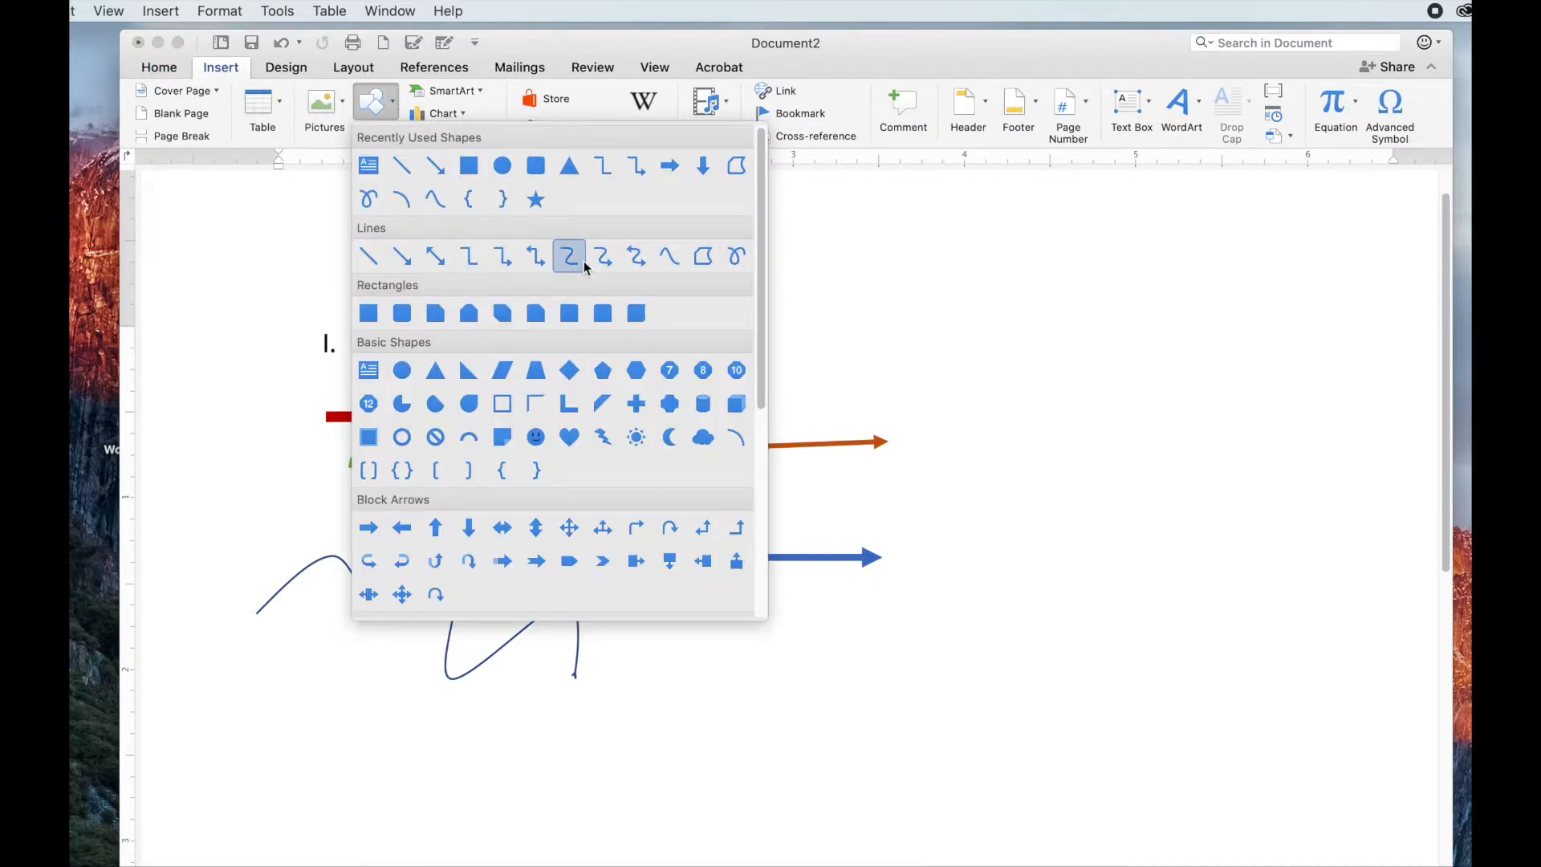
click(703, 257)
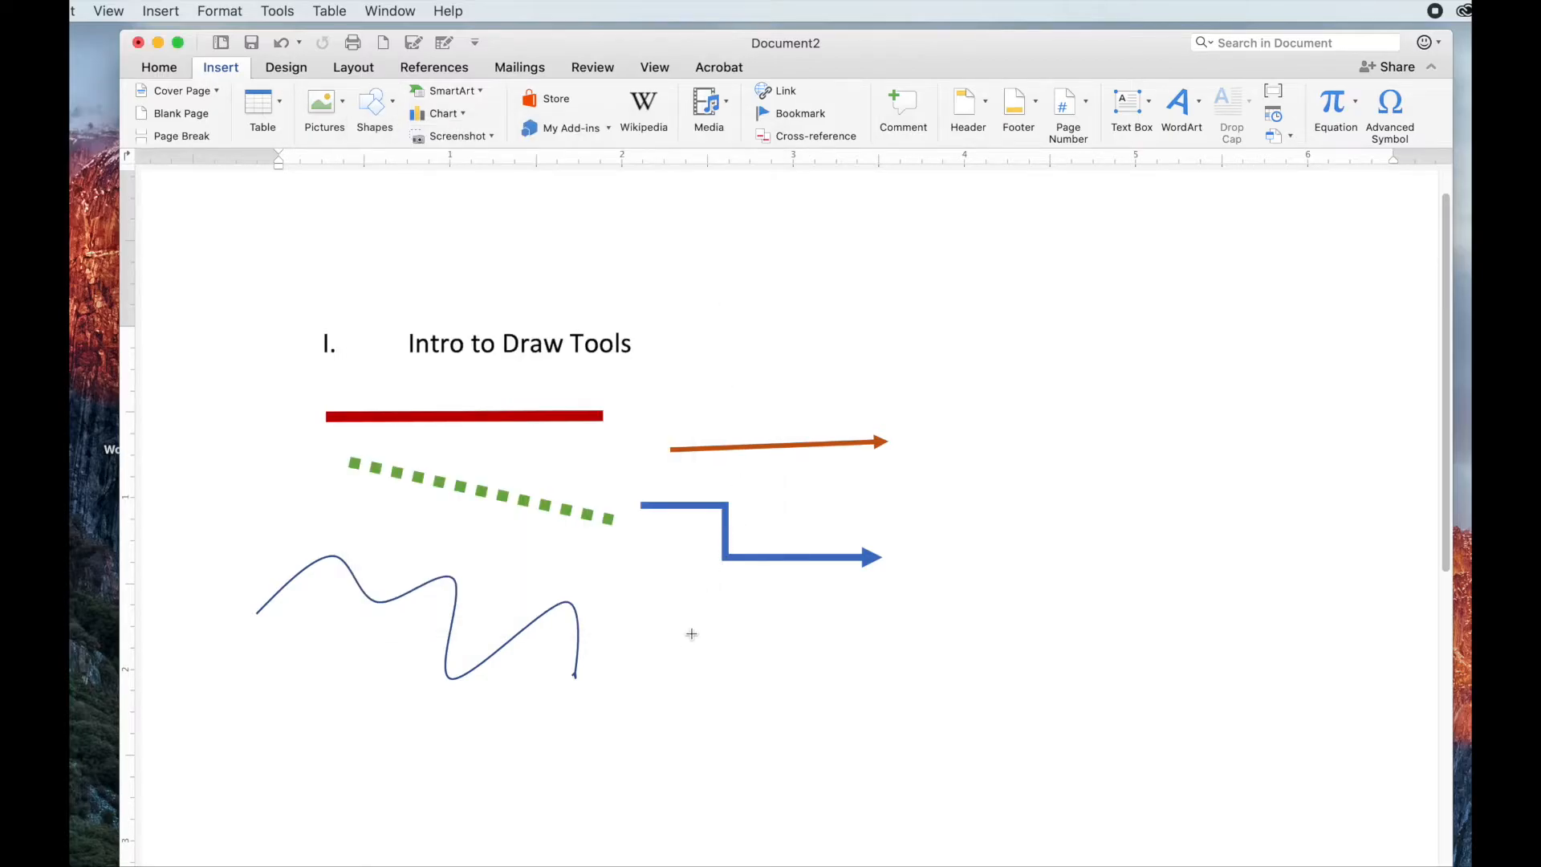
mouse_move(675, 645)
mouse_down()
mouse_move(672, 628)
mouse_move(683, 668)
mouse_up()
drag(699, 613, 692, 613)
double_click(694, 613)
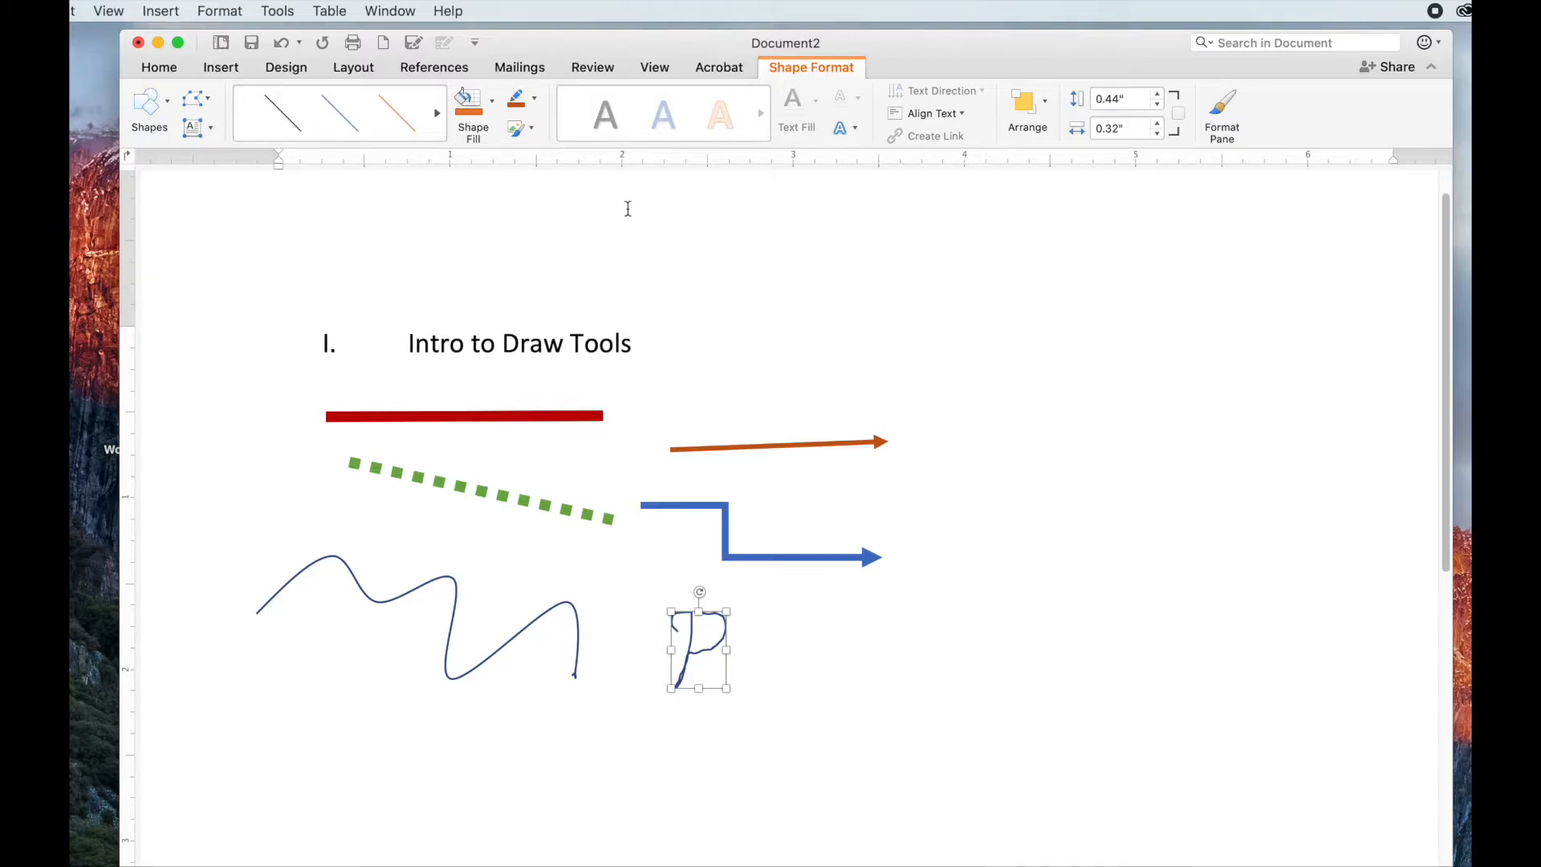
- Set the letter P's outline weight to 1½ pt and apply the darker orange outline color
click(534, 100)
mouse_move(638, 437)
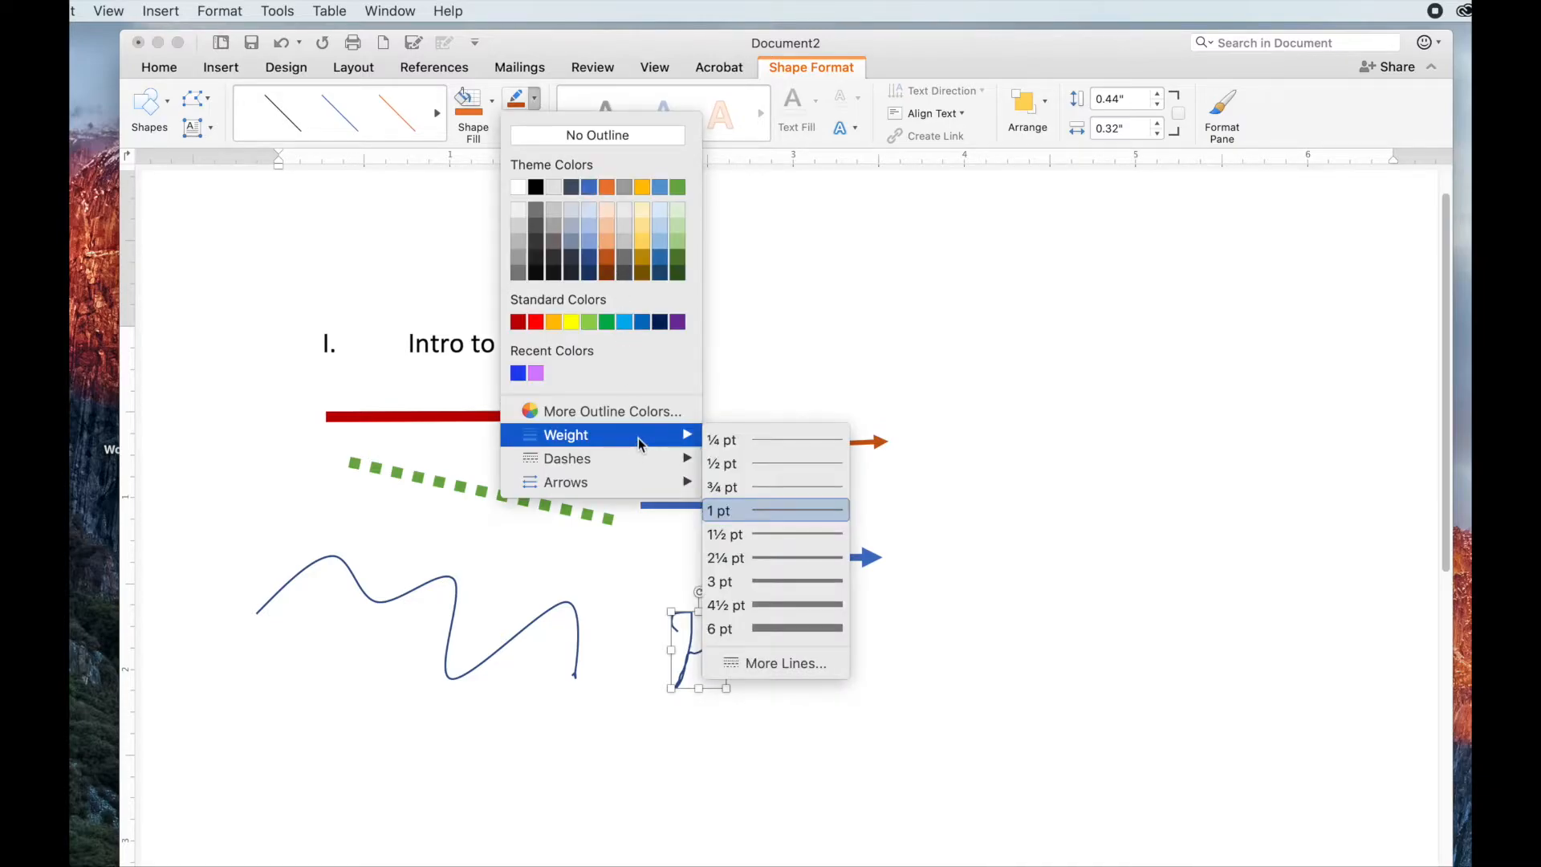
click(749, 528)
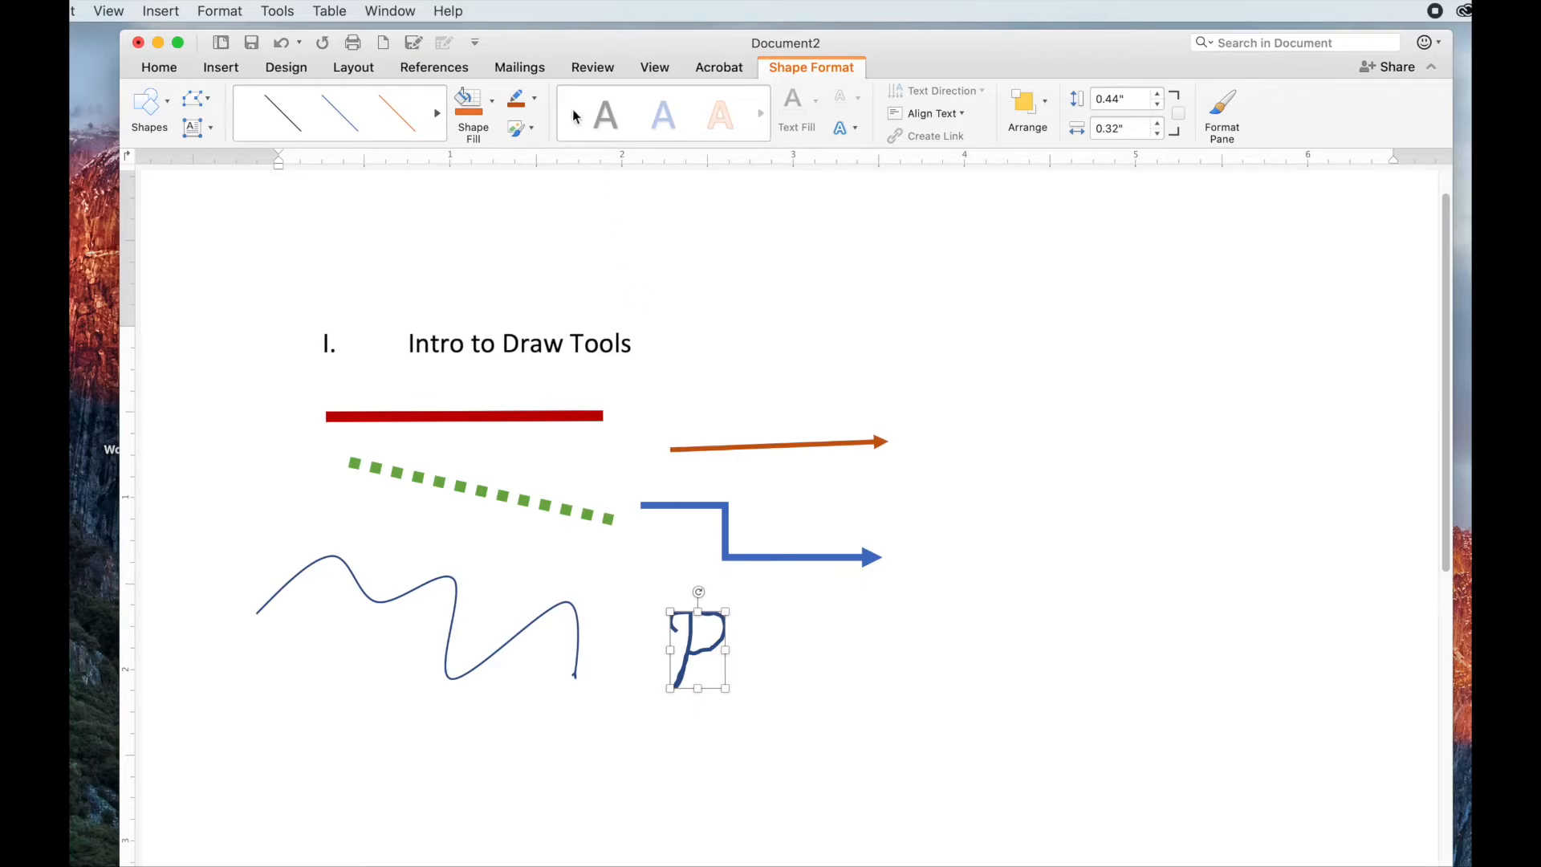
click(516, 98)
click(815, 616)
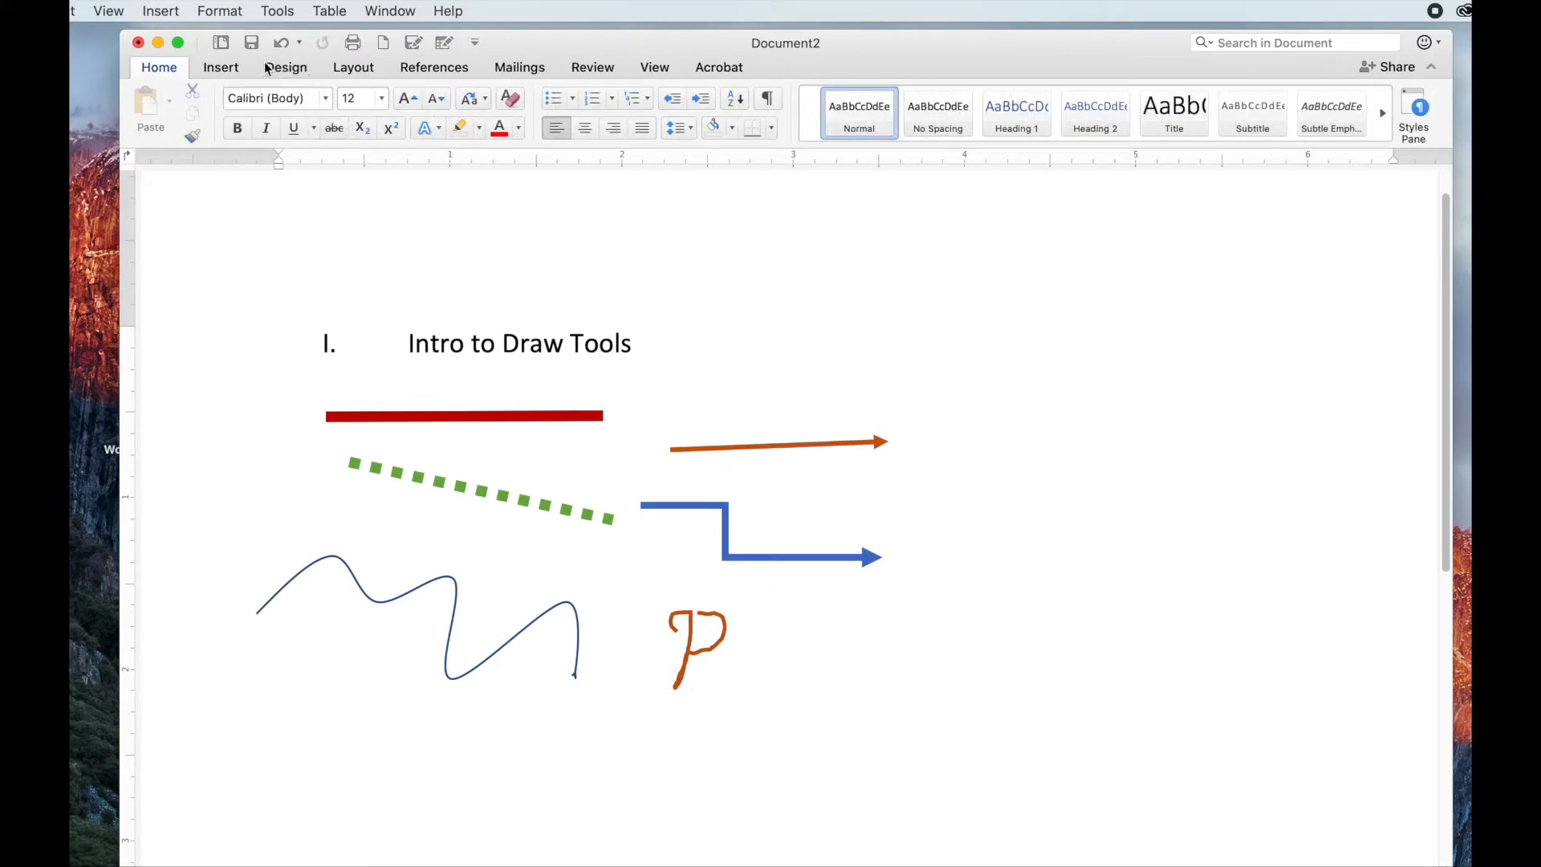
- Draw a freehand figure with the Scribble tool beside the two arrows, about 1.37" wide and 1.16" high
click(221, 68)
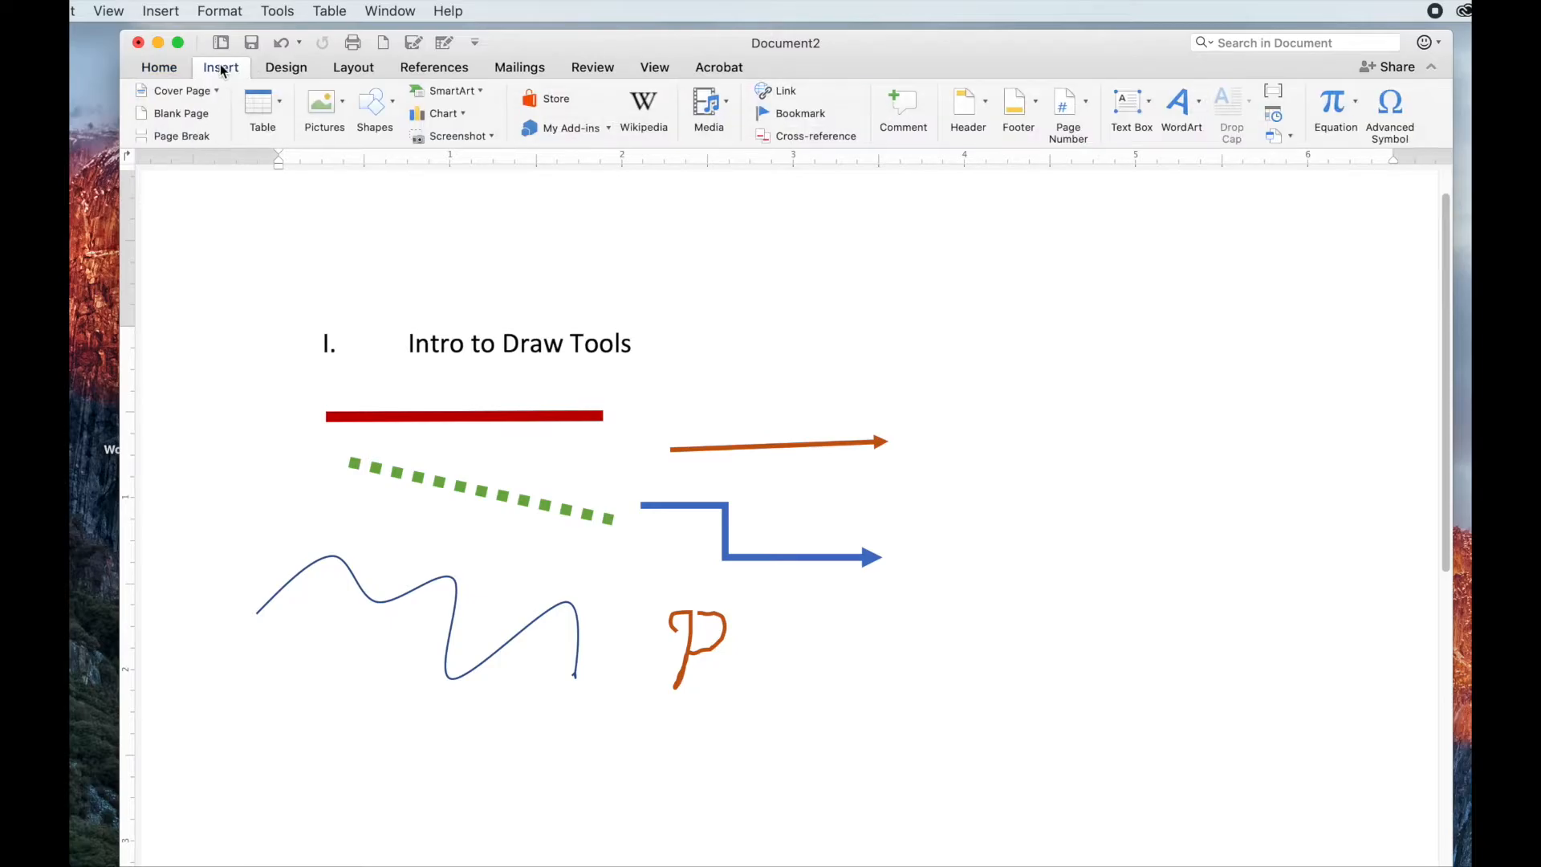
click(390, 102)
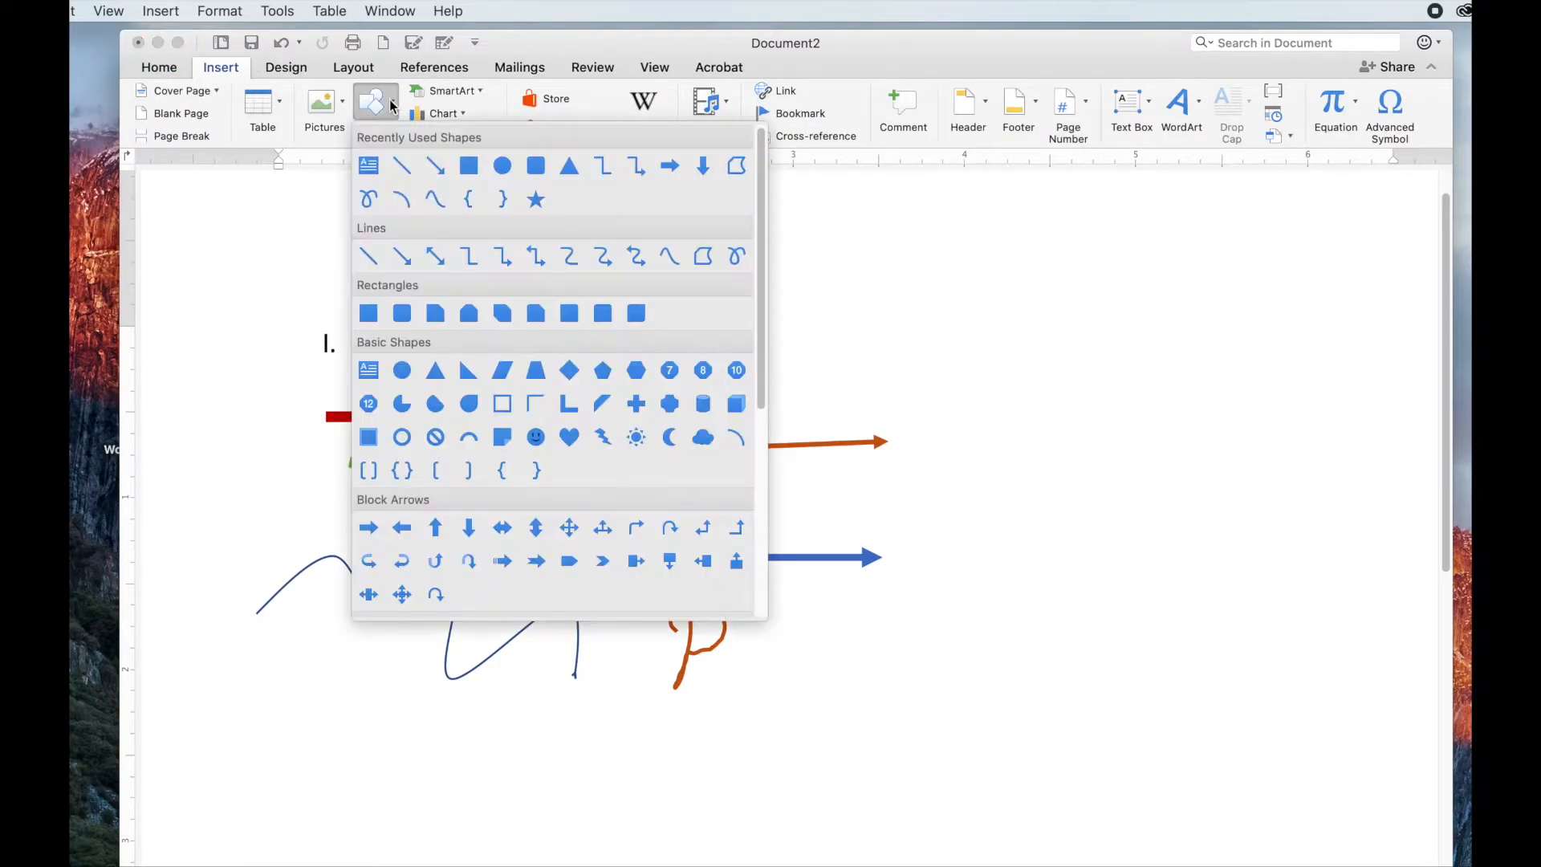
click(735, 258)
mouse_move(993, 463)
mouse_down()
mouse_move(1078, 531)
mouse_move(1083, 590)
mouse_move(996, 600)
mouse_move(937, 478)
mouse_move(923, 614)
mouse_move(992, 579)
mouse_move(999, 634)
mouse_move(1043, 579)
mouse_move(1148, 612)
mouse_up()
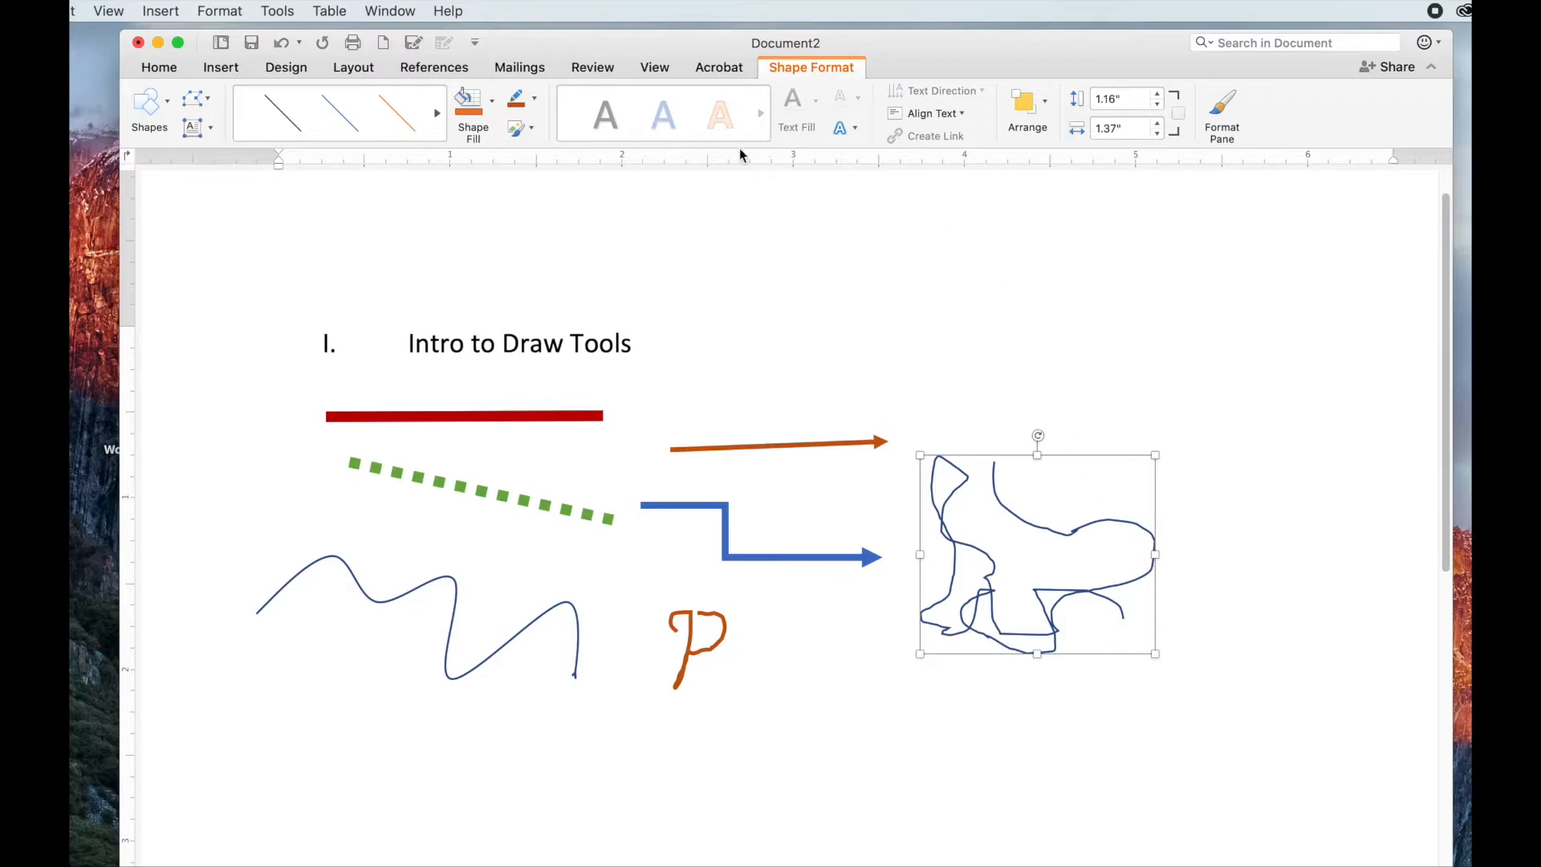
- Try the orange line style on the scribble, settle on the blue style, and set its outline weight to 1 pt
click(372, 102)
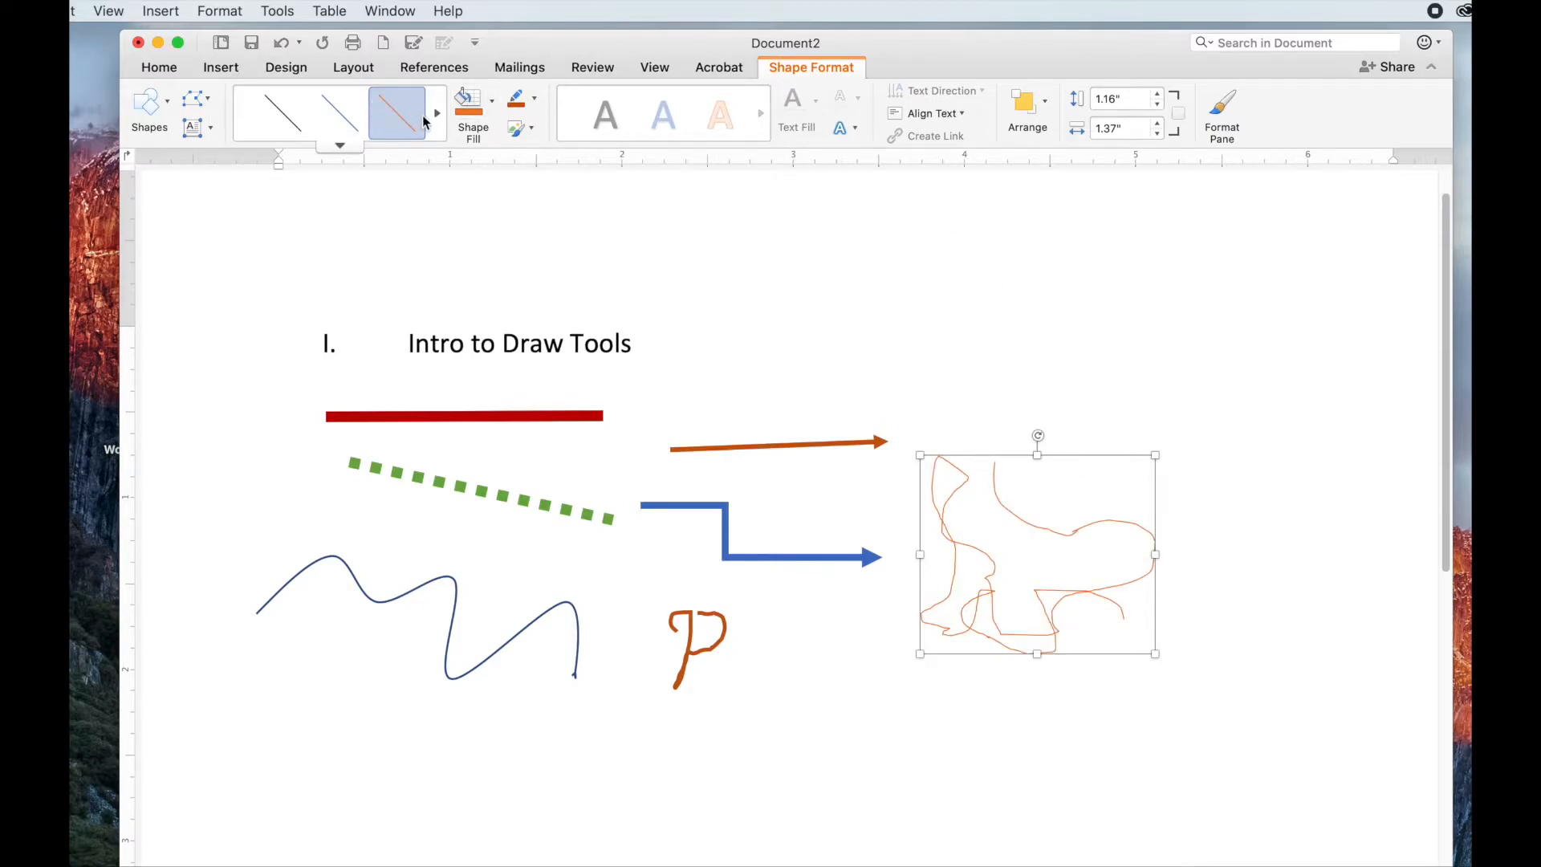
click(337, 110)
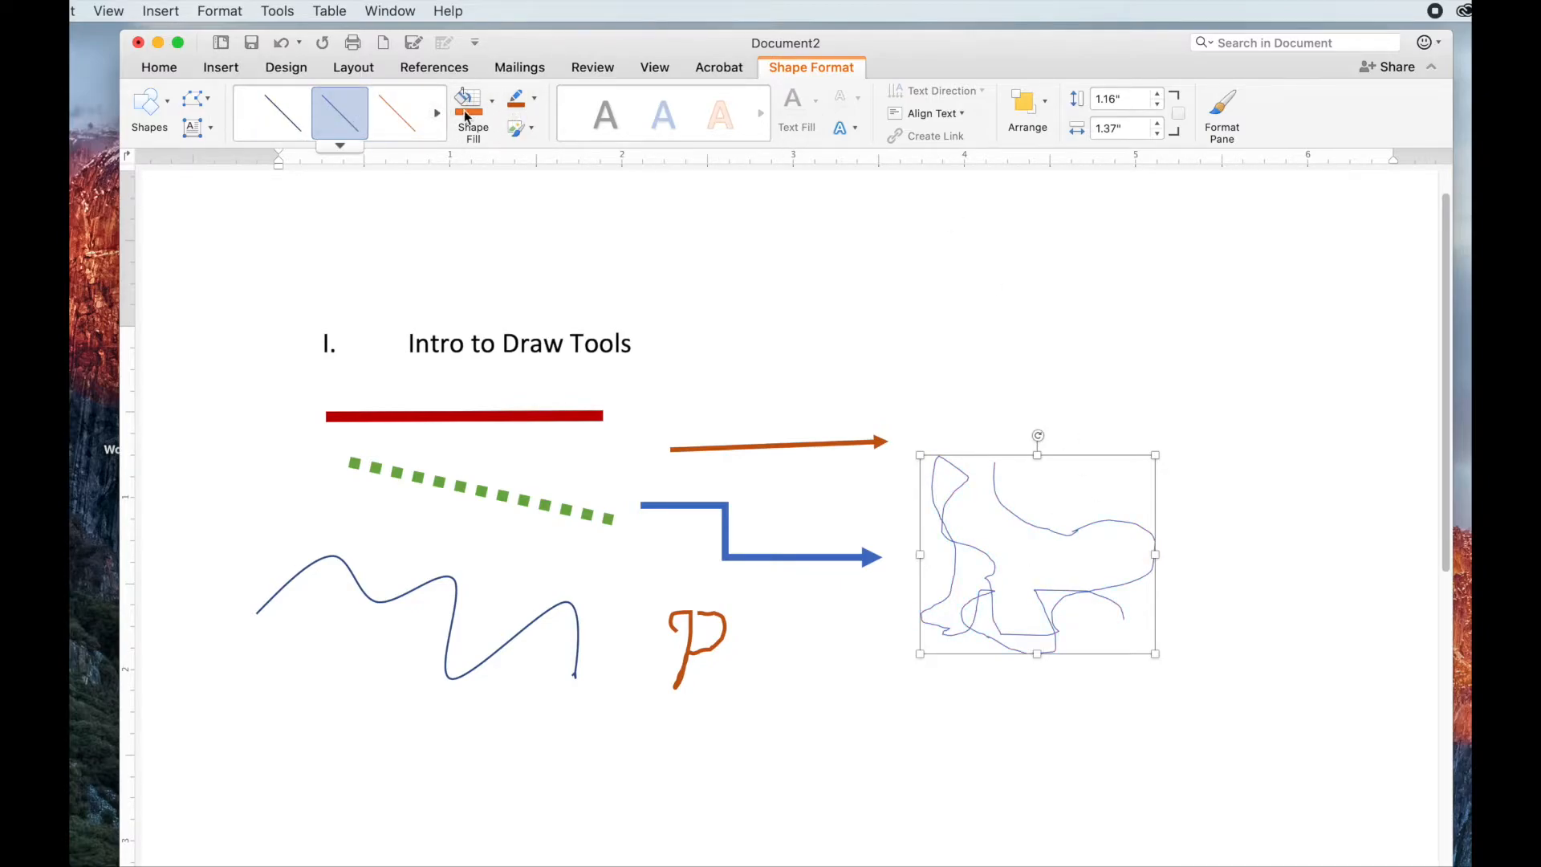
click(534, 97)
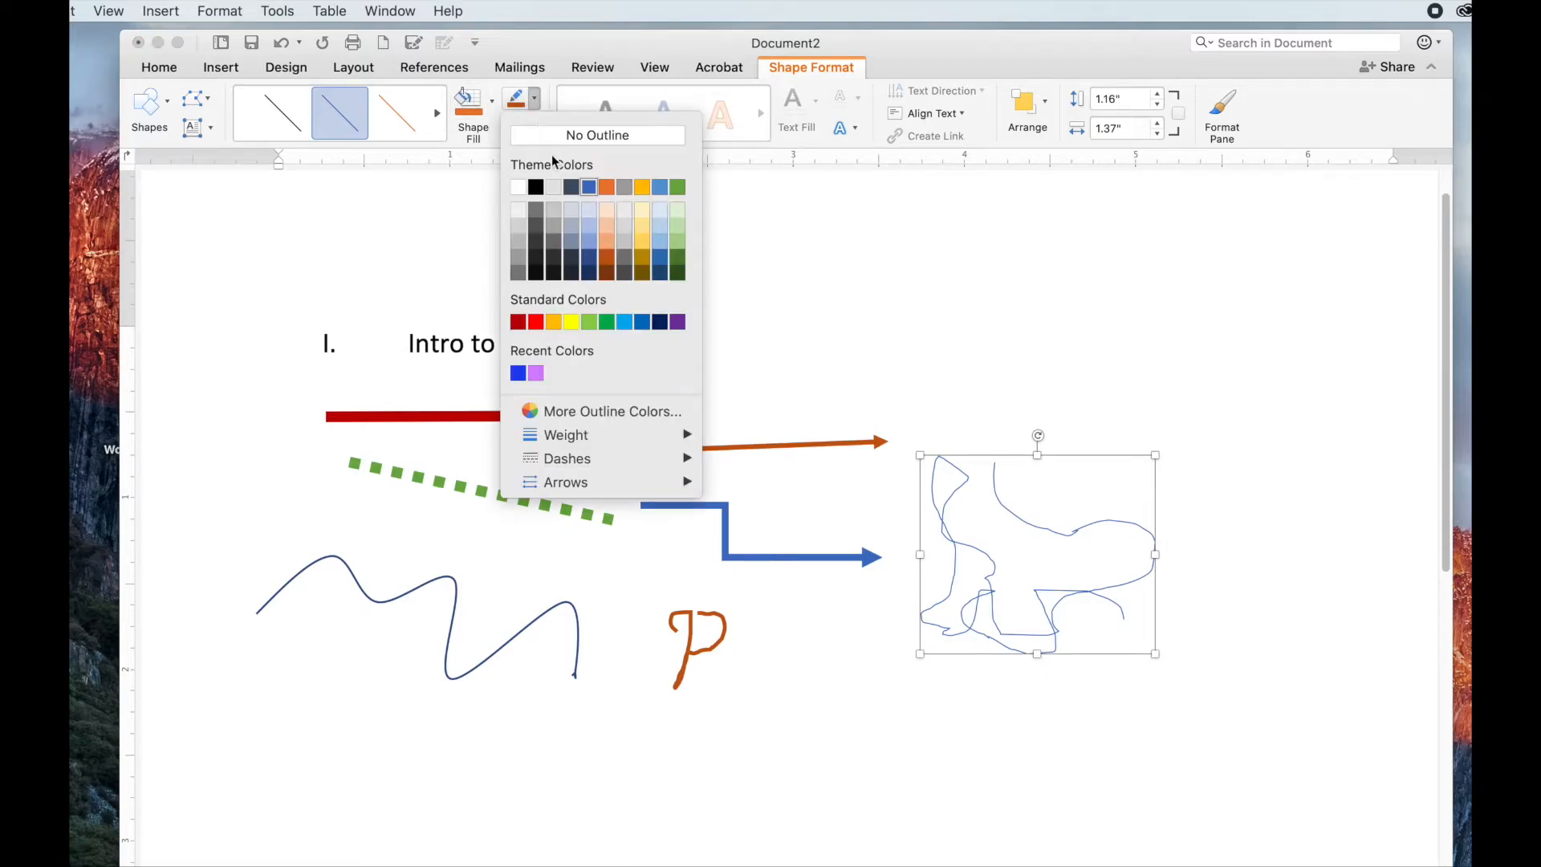
mouse_move(658, 446)
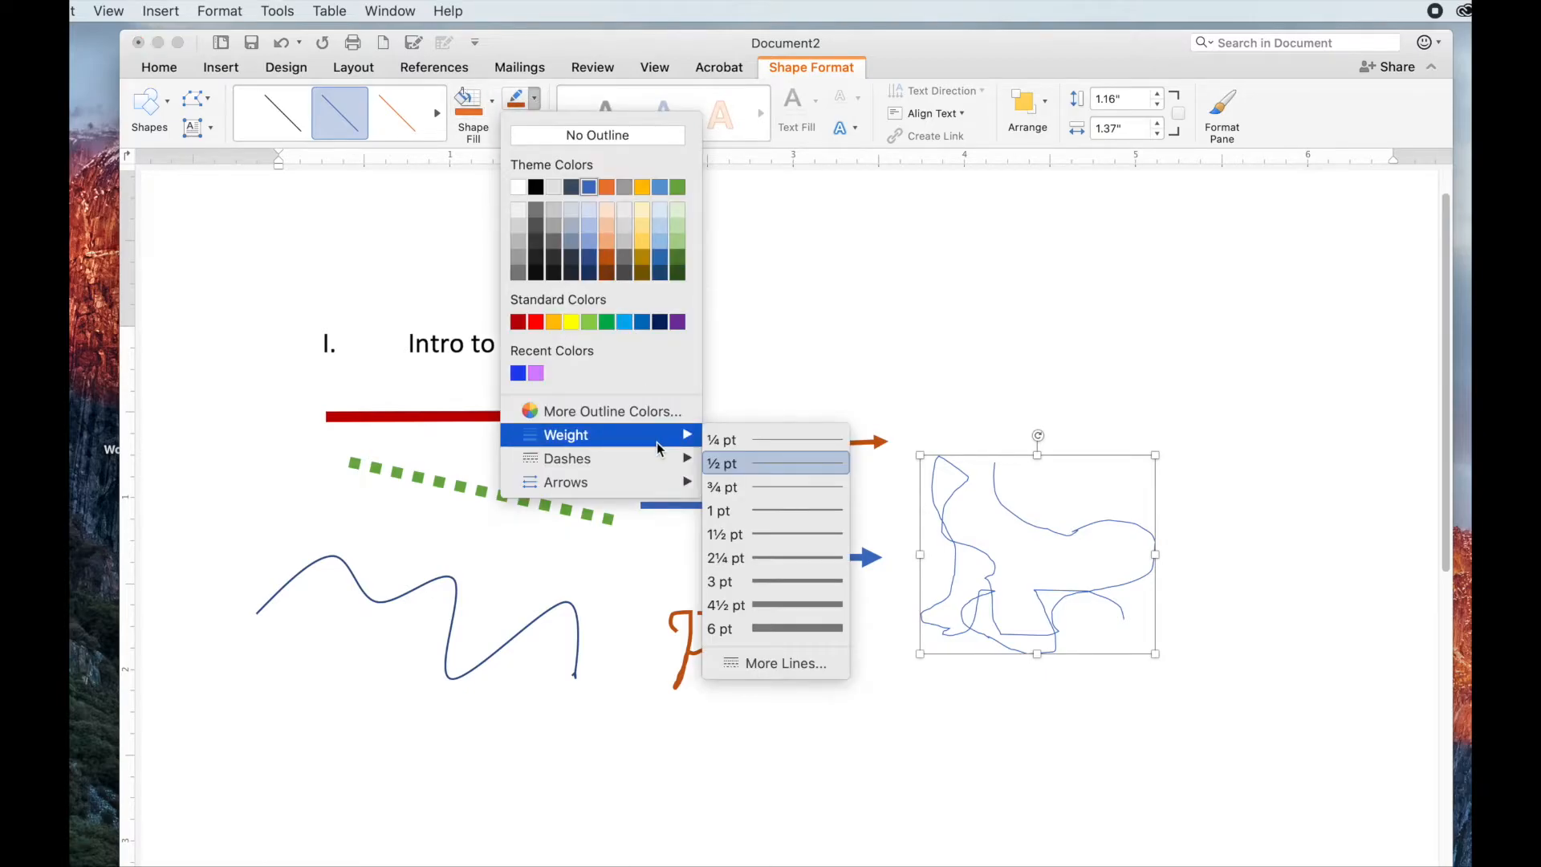
click(796, 506)
click(1012, 399)
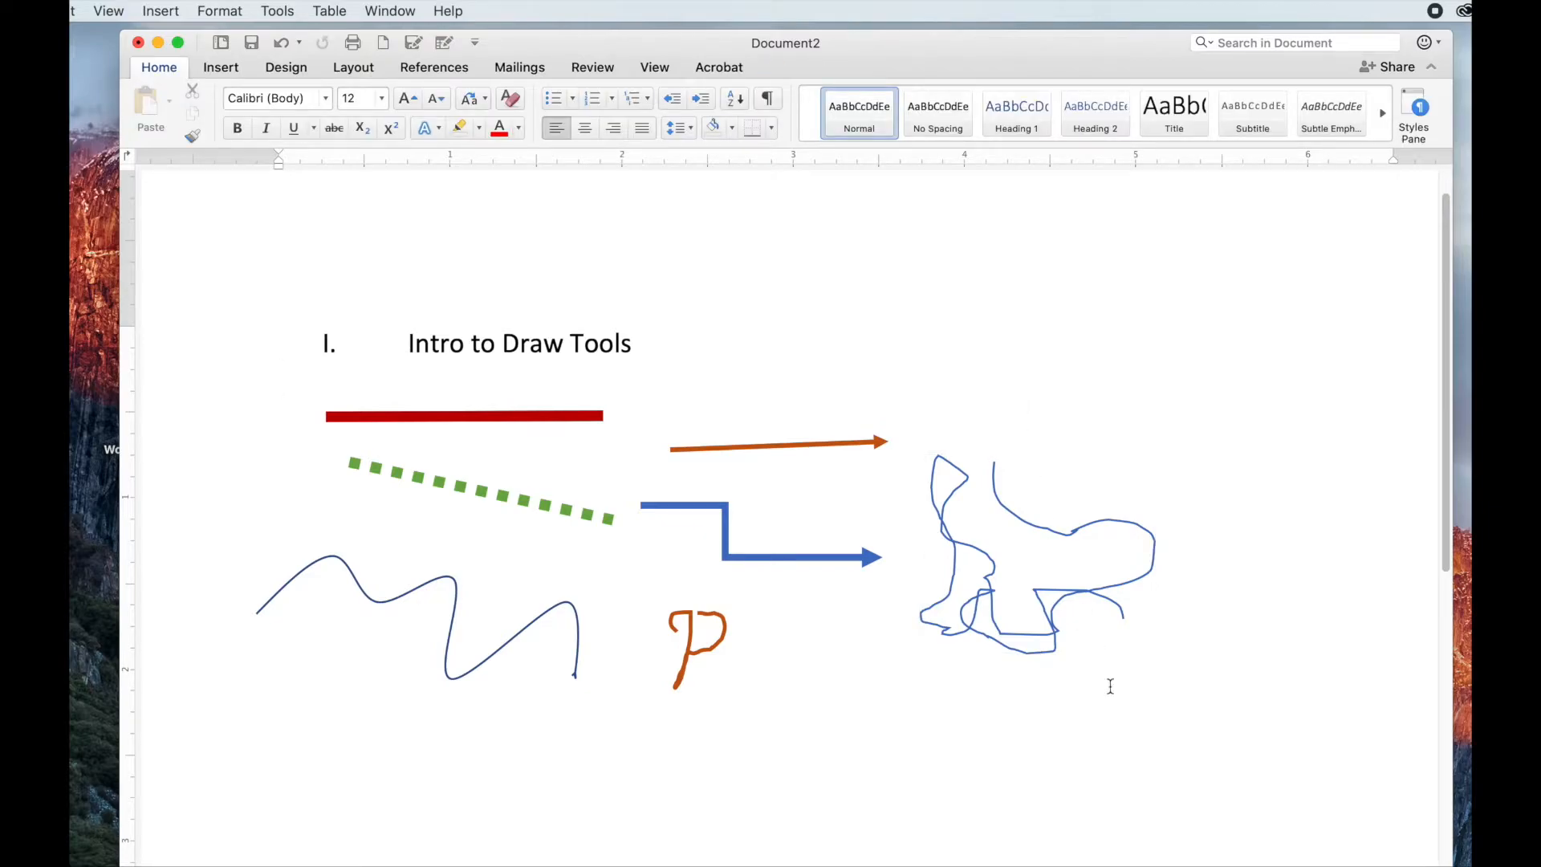
- Draw a rectangle about 1.63" wide and 0.8" high below the wavy curve
scroll(1108, 686, down, 3)
scroll(826, 560, down, 5)
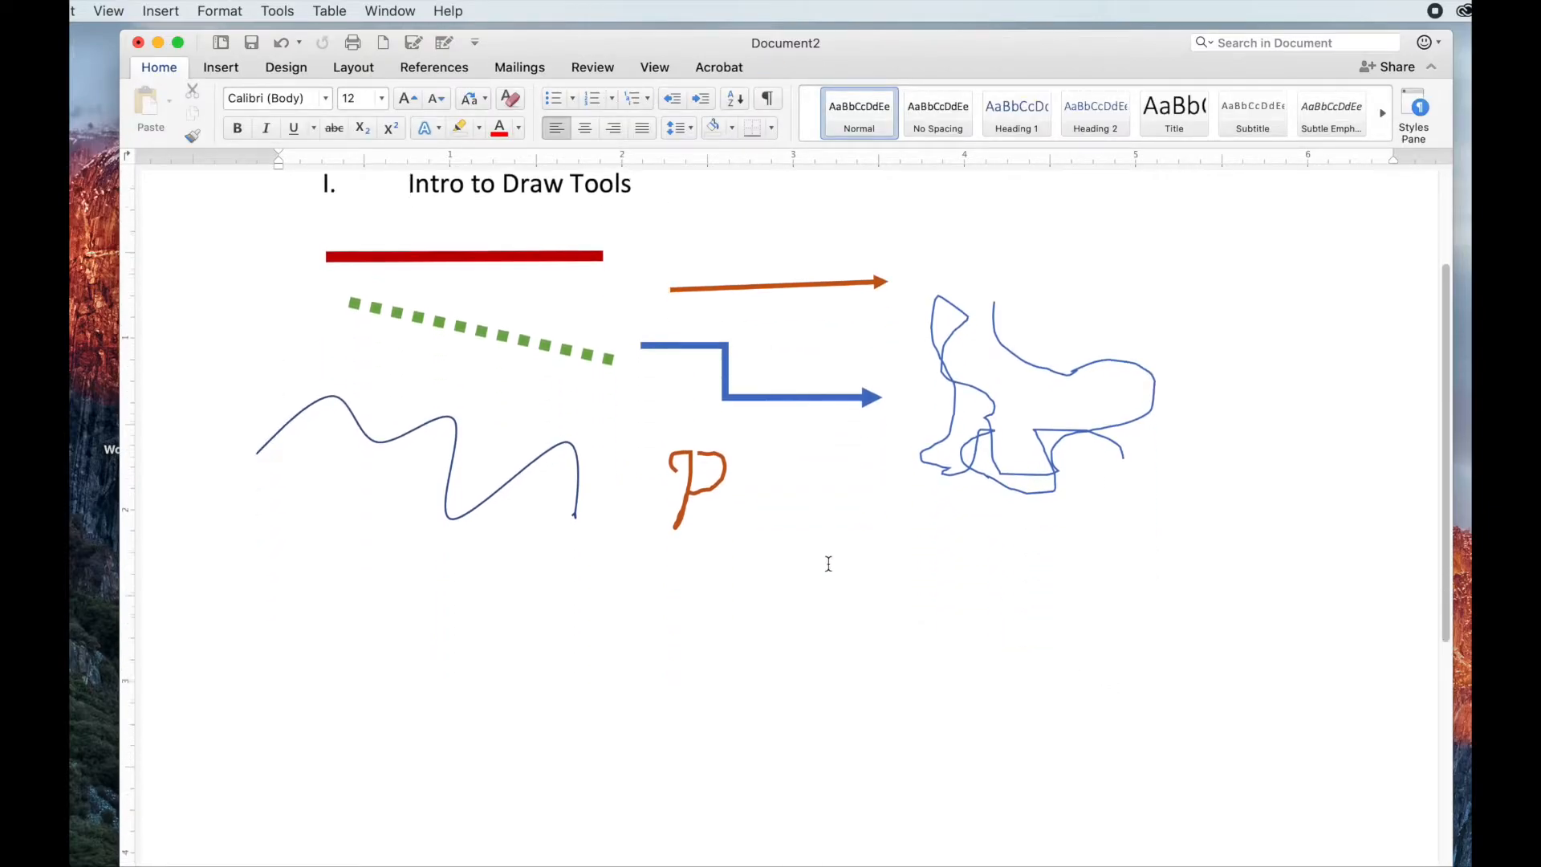
click(221, 69)
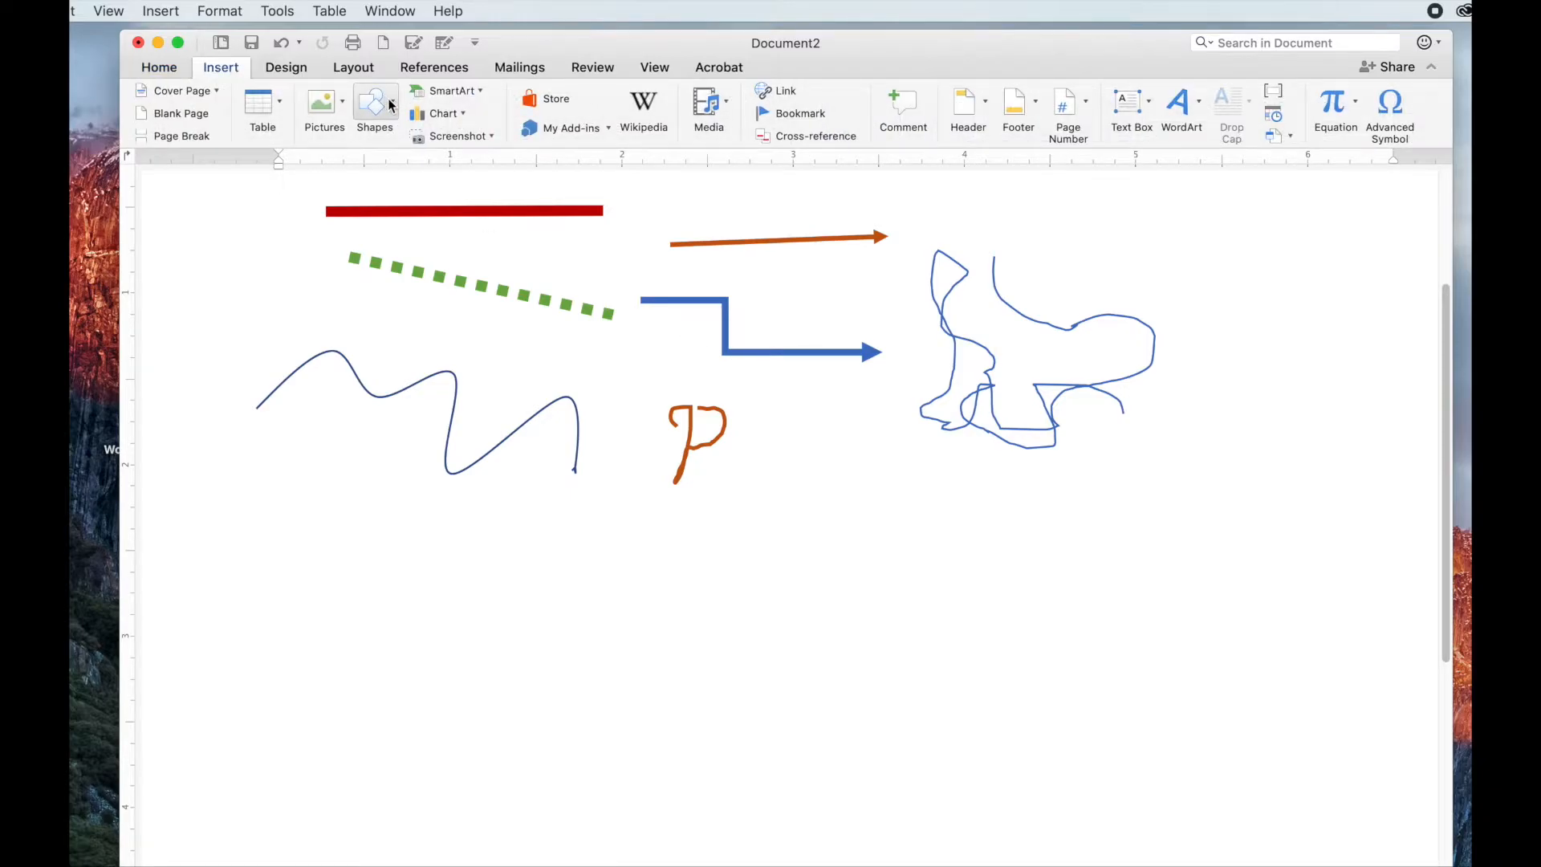
click(391, 104)
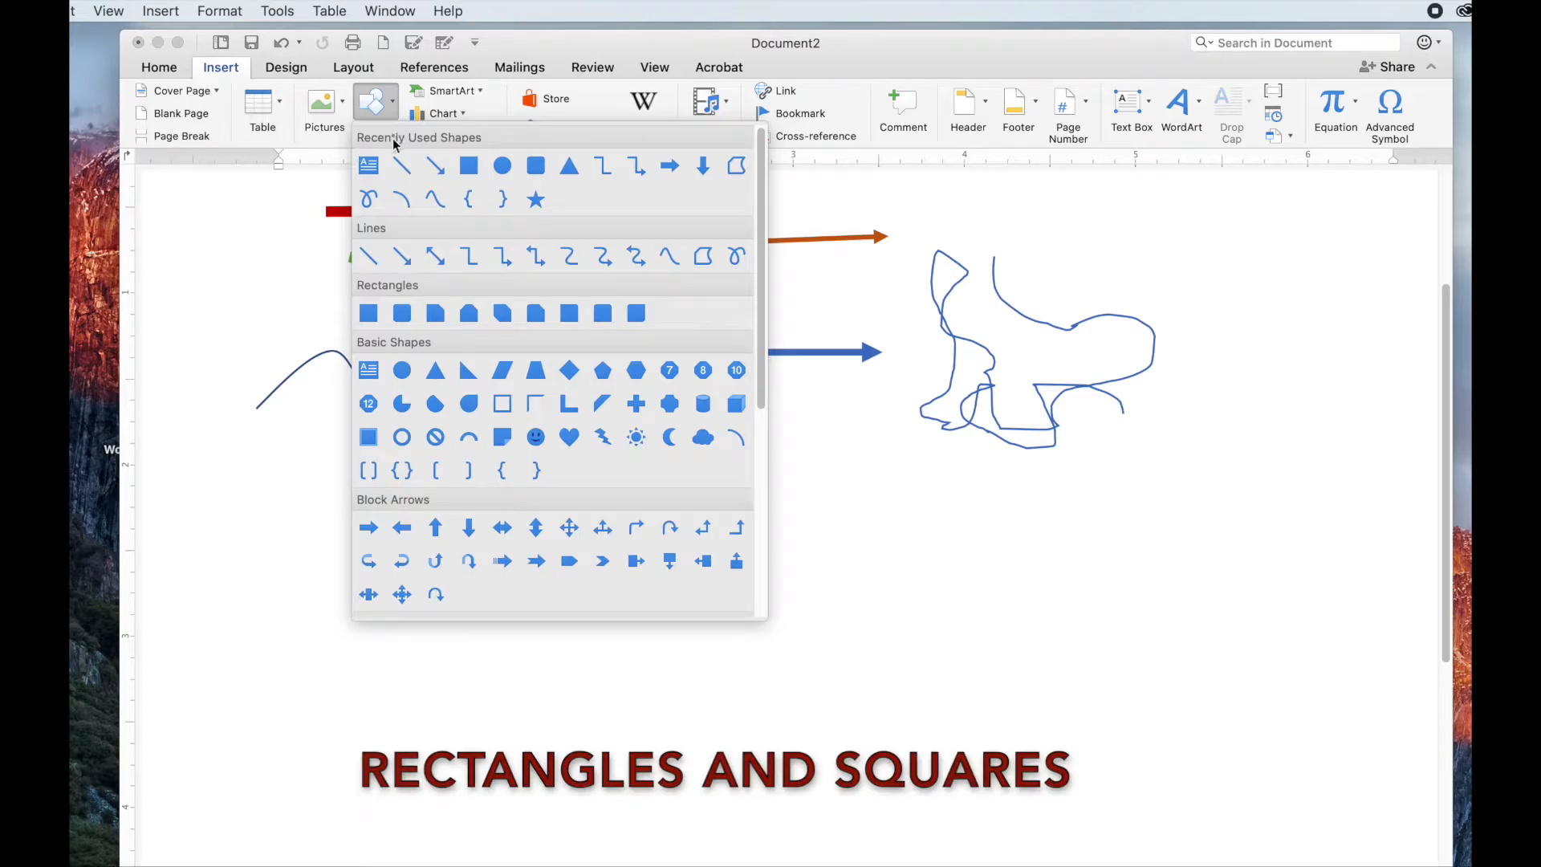
click(369, 315)
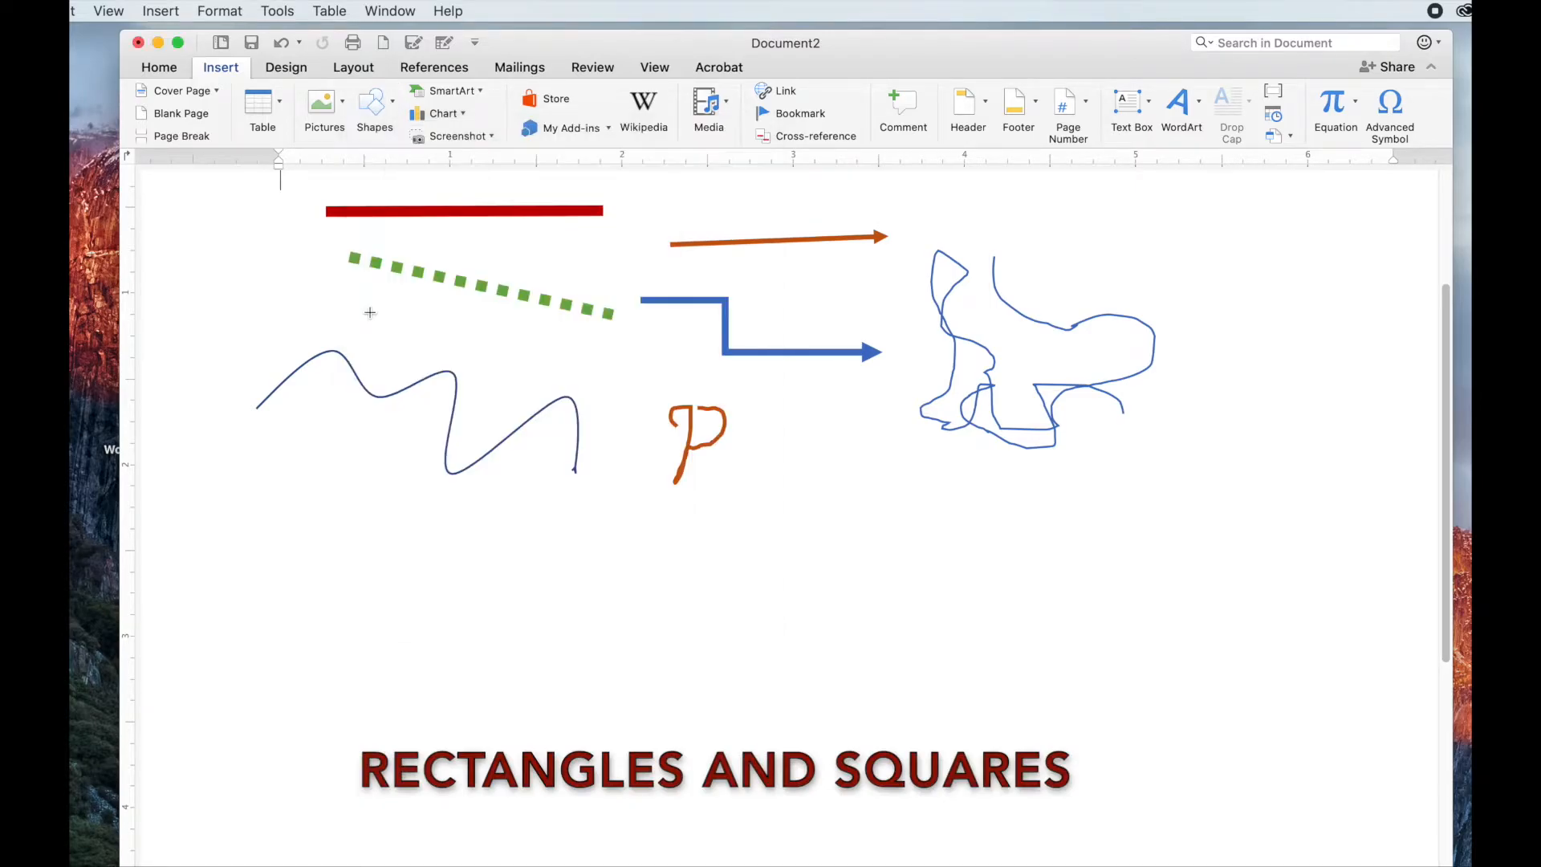
drag(333, 541, 613, 676)
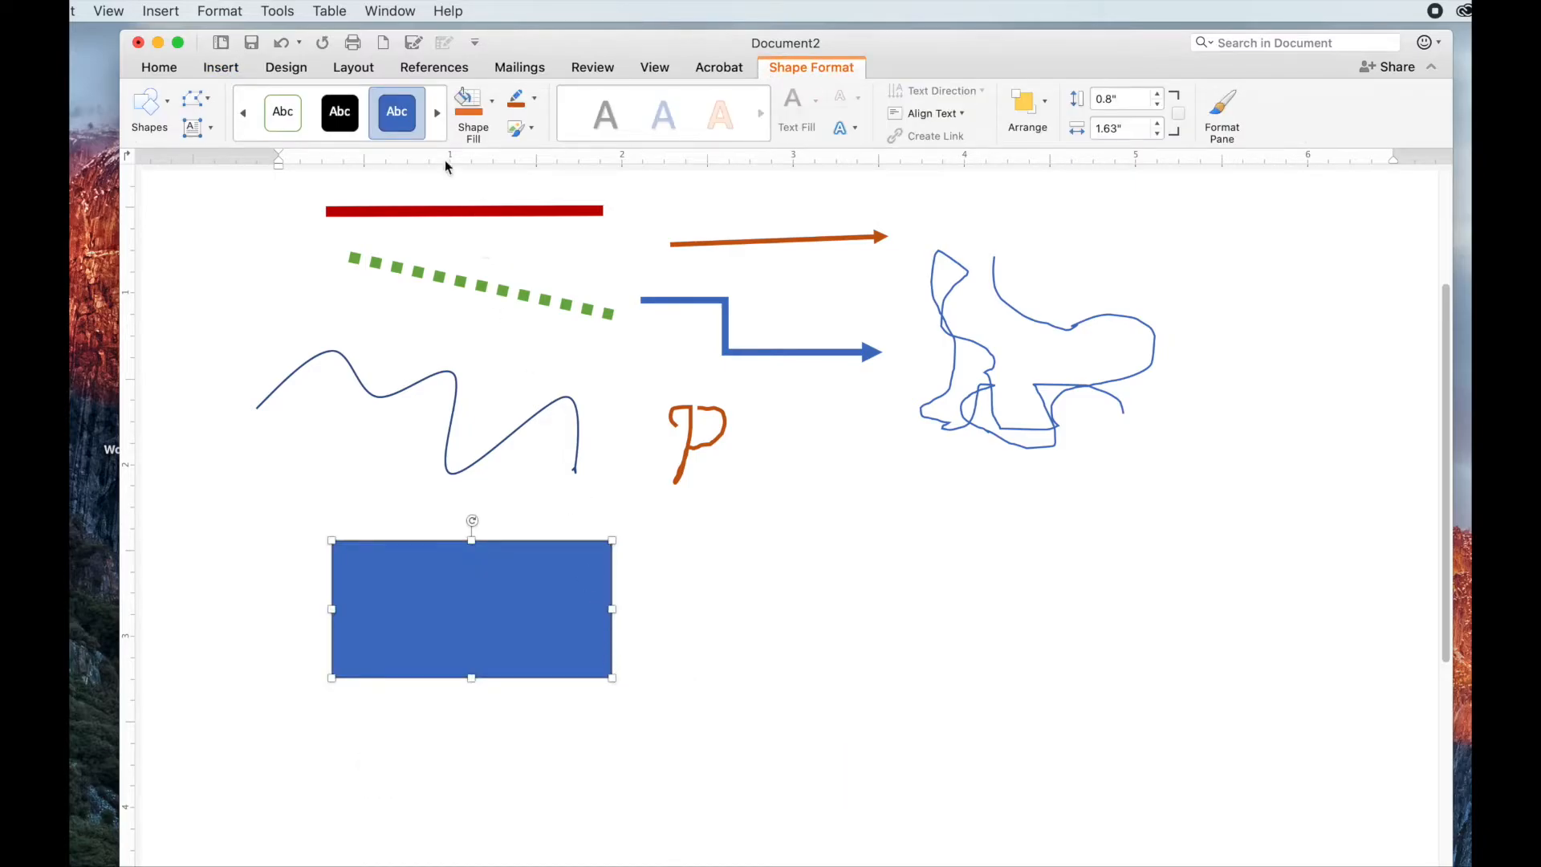
- Try the orange, gray and gold shape styles on the rectangle, followed by a blue theme fill
click(437, 112)
click(271, 112)
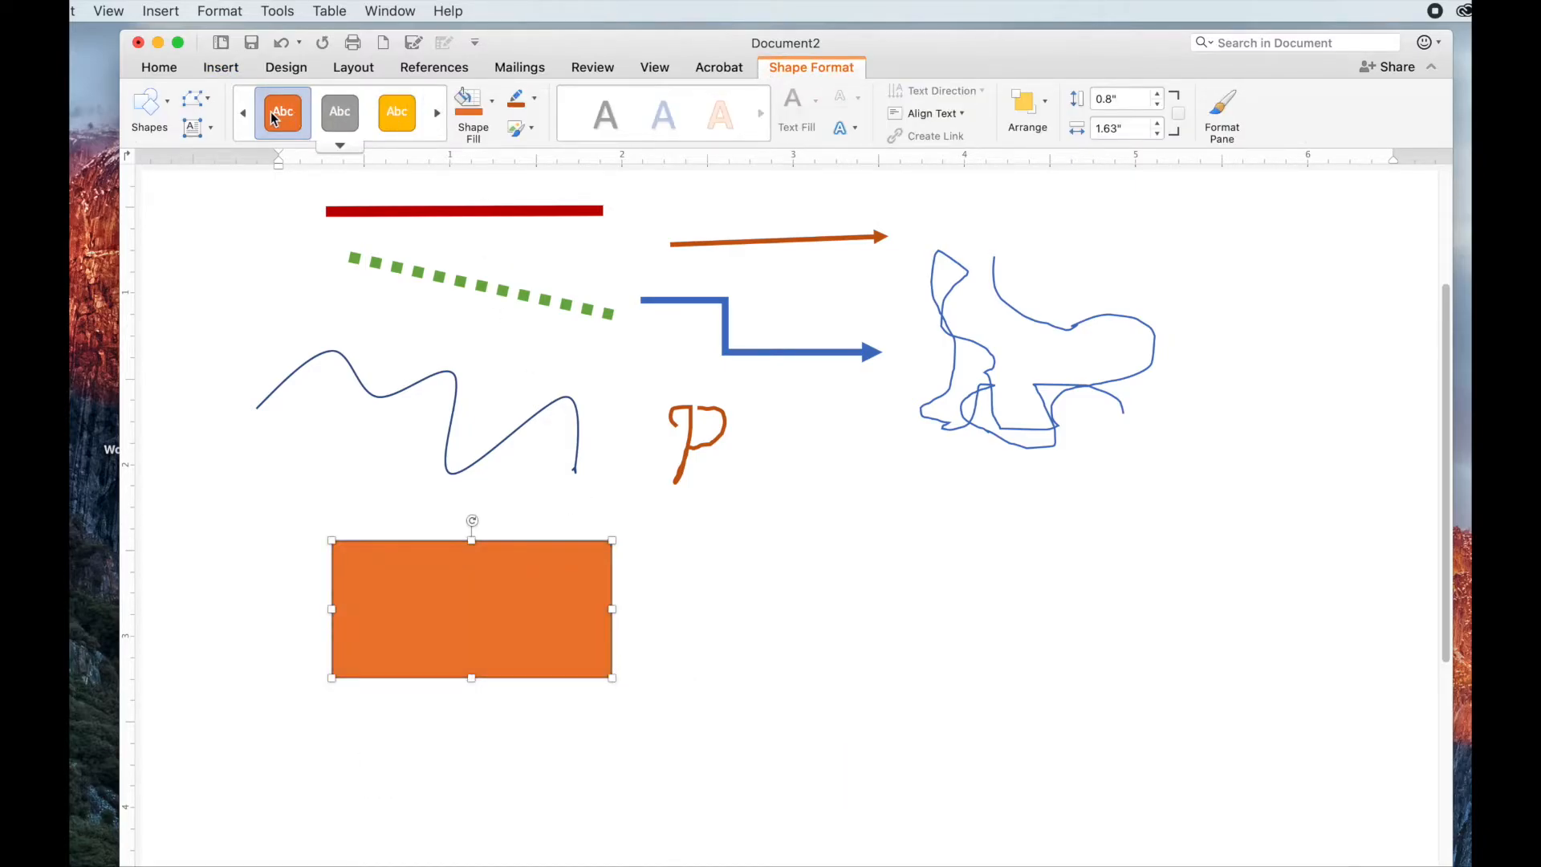
click(339, 112)
click(391, 113)
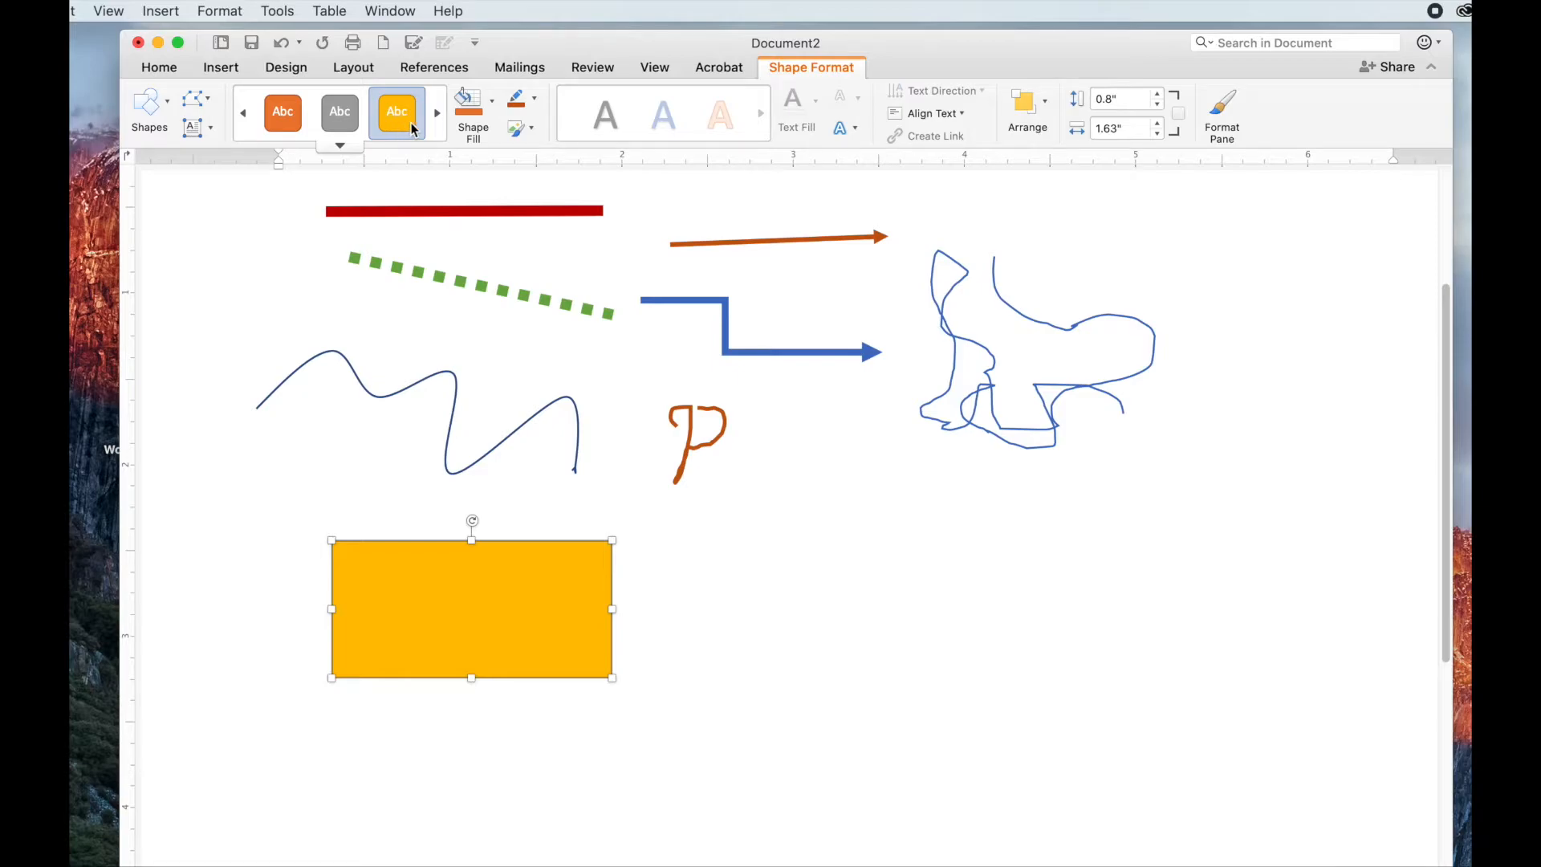
click(492, 100)
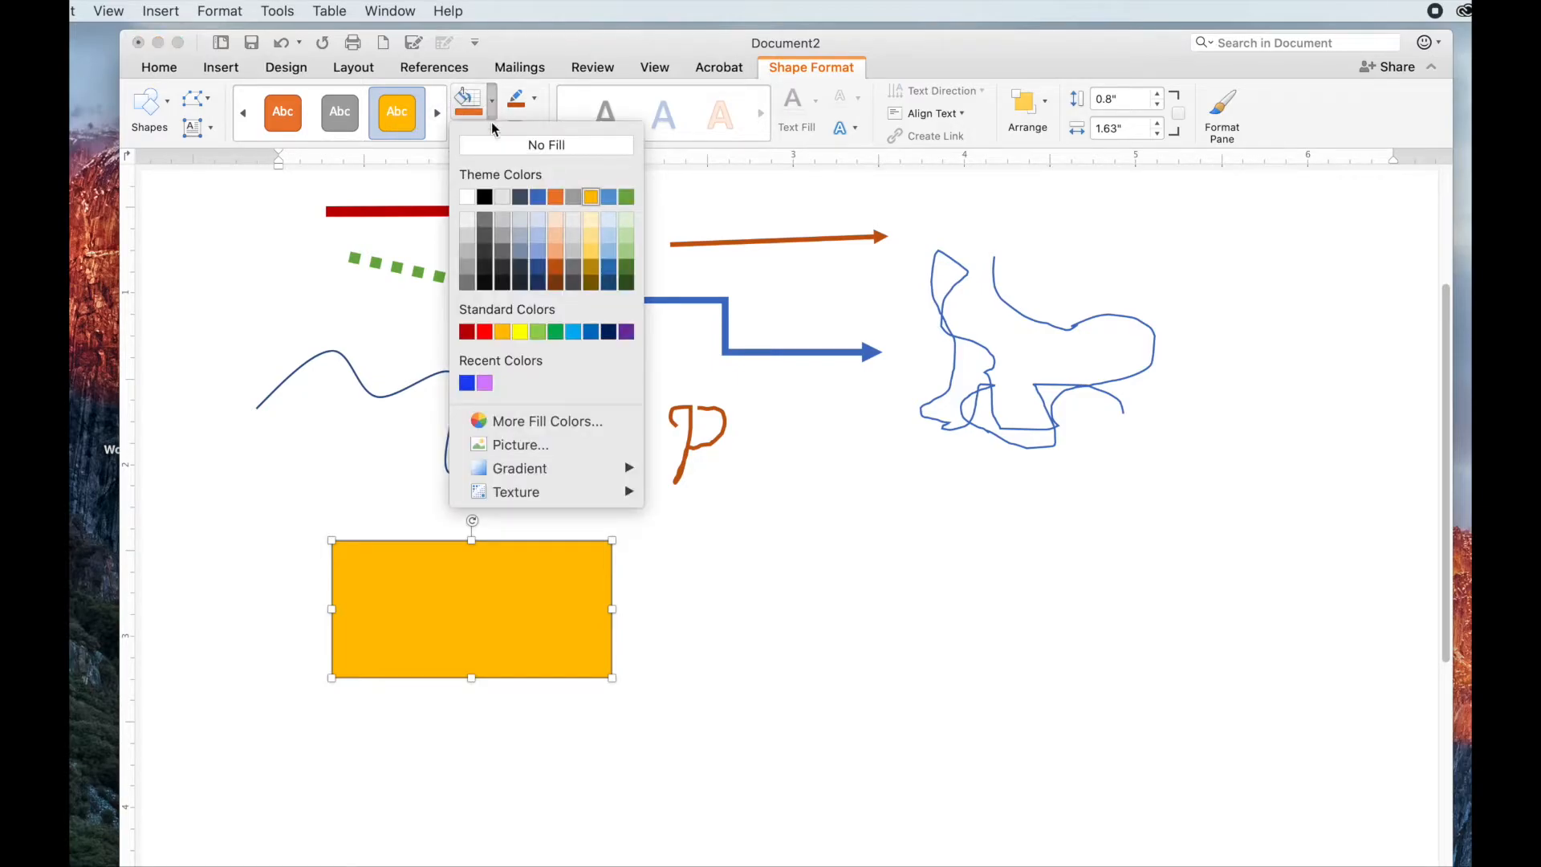
click(538, 196)
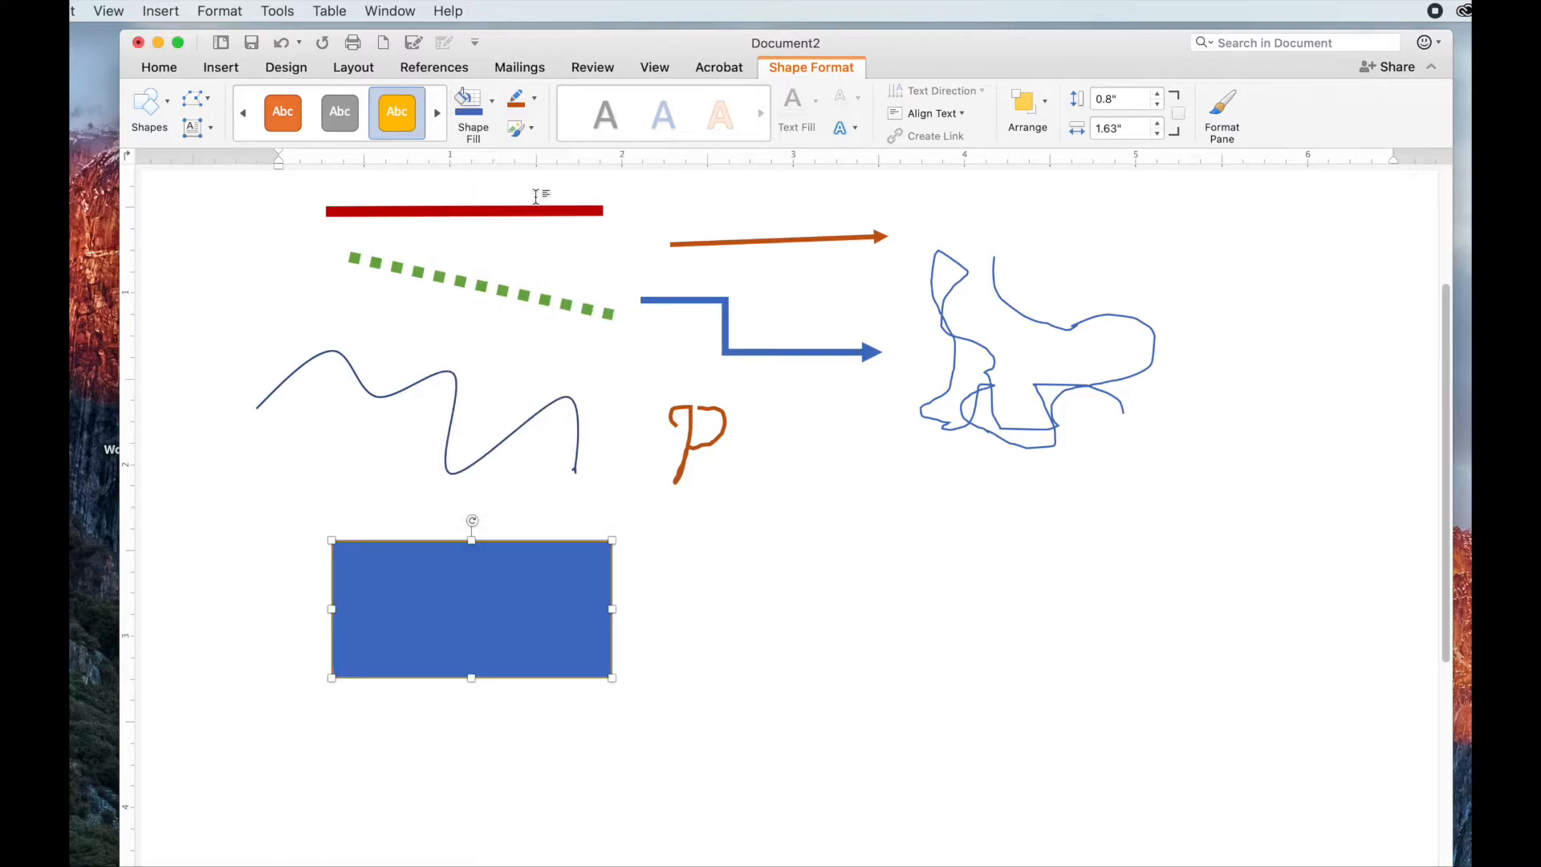
- Browse the color pickers for more fill colors and fill the rectangle with the Tangerine pencil color
click(491, 108)
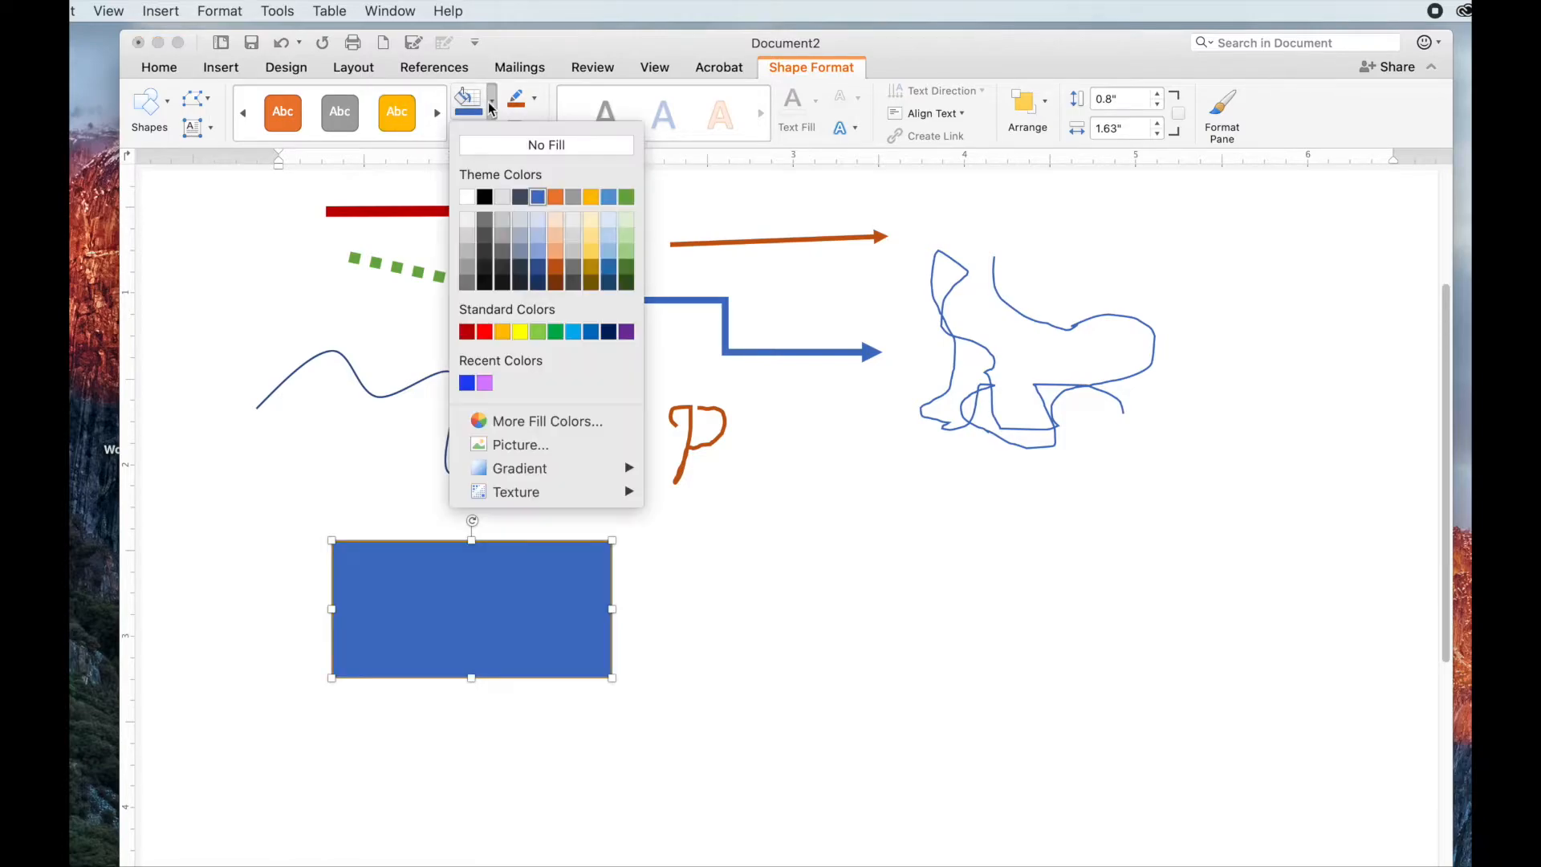
click(509, 422)
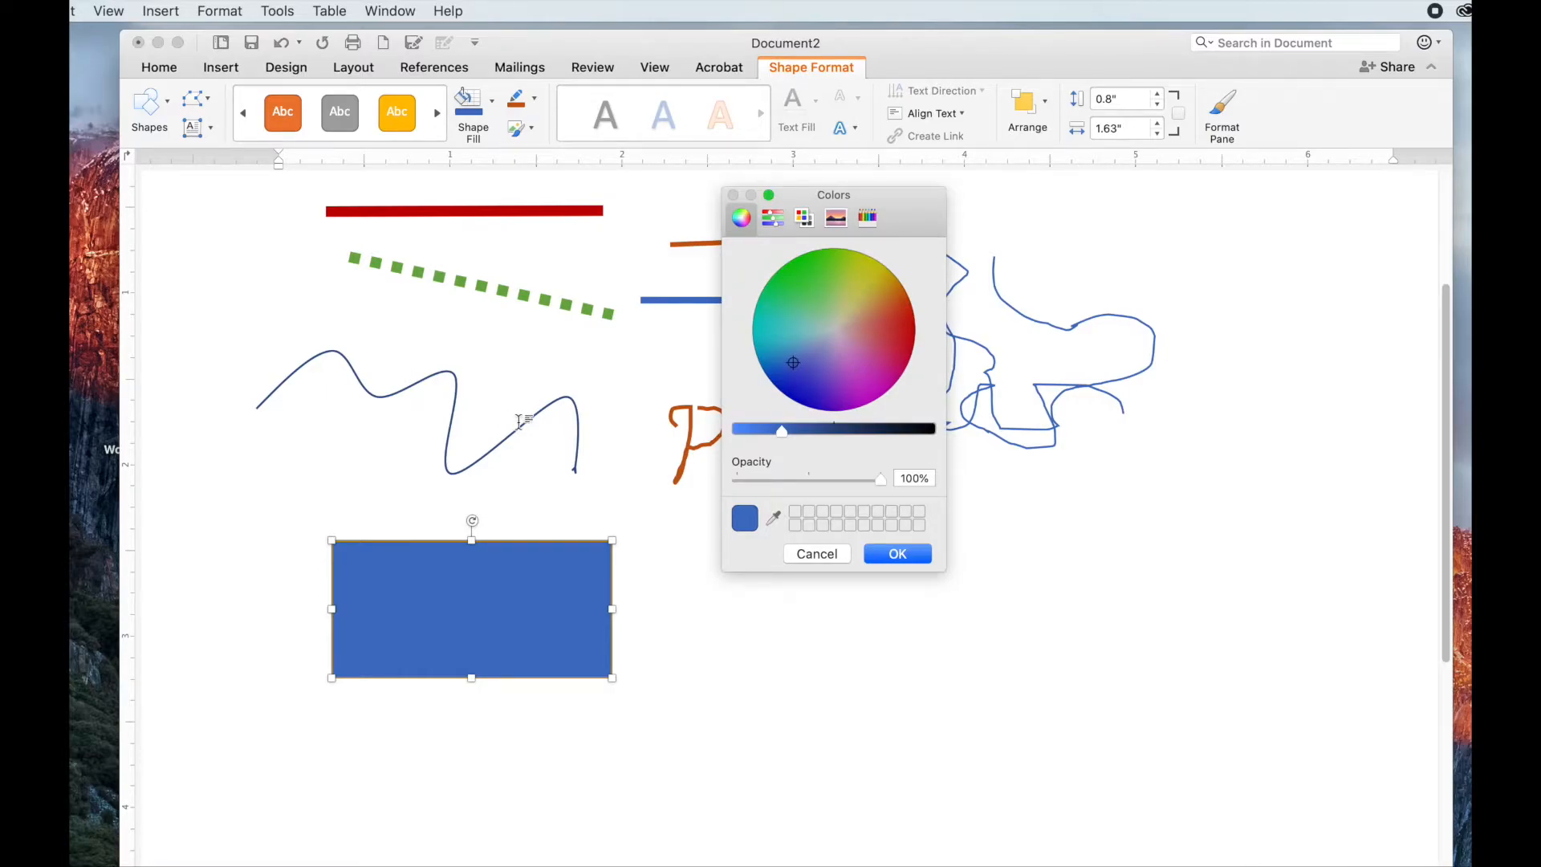
click(868, 216)
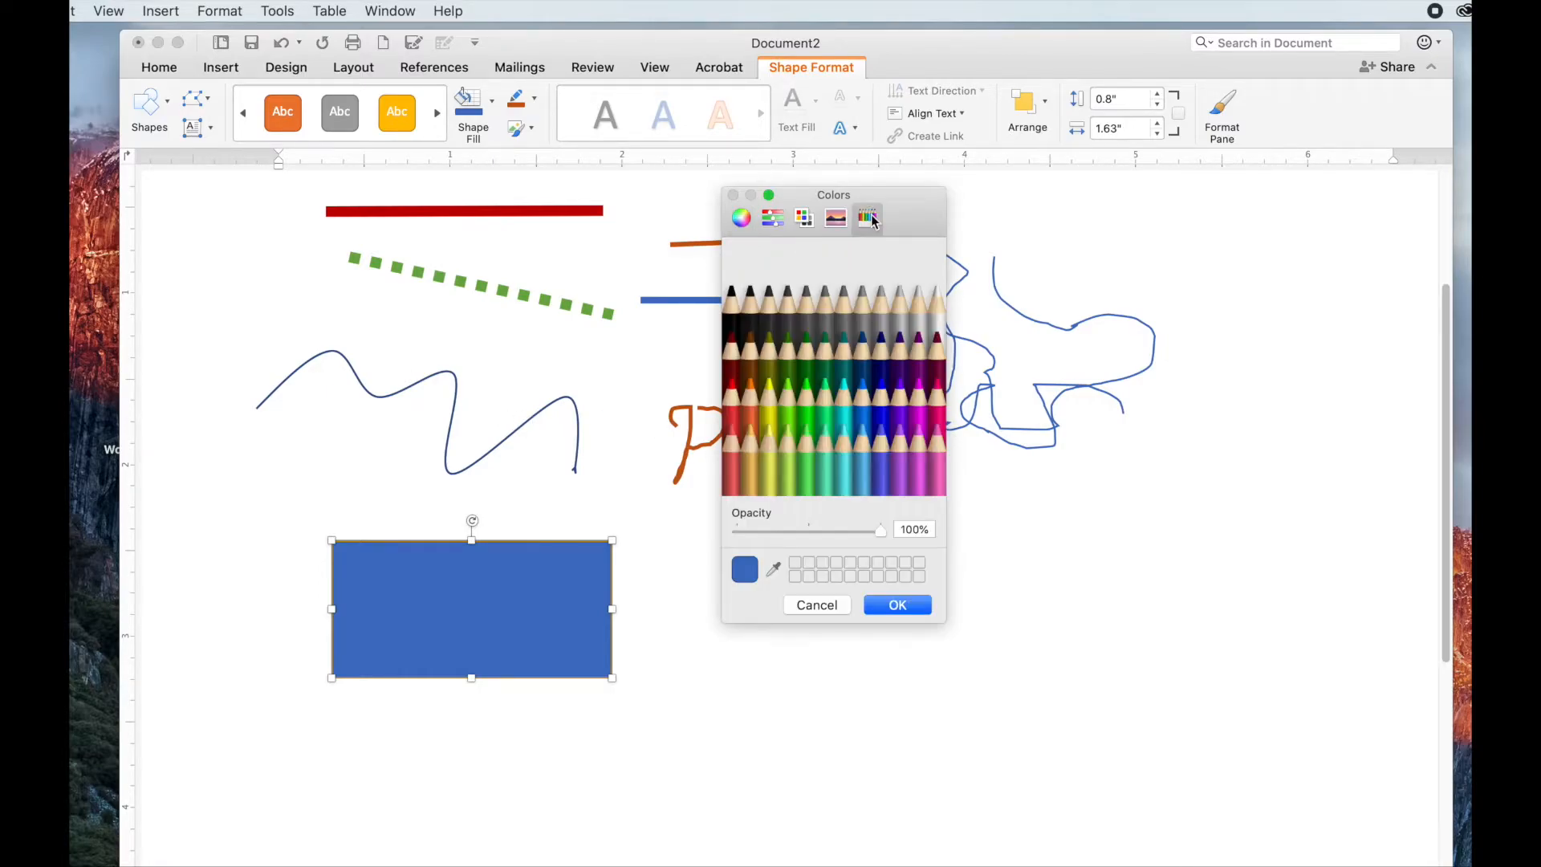
click(835, 217)
click(804, 218)
click(772, 217)
click(746, 219)
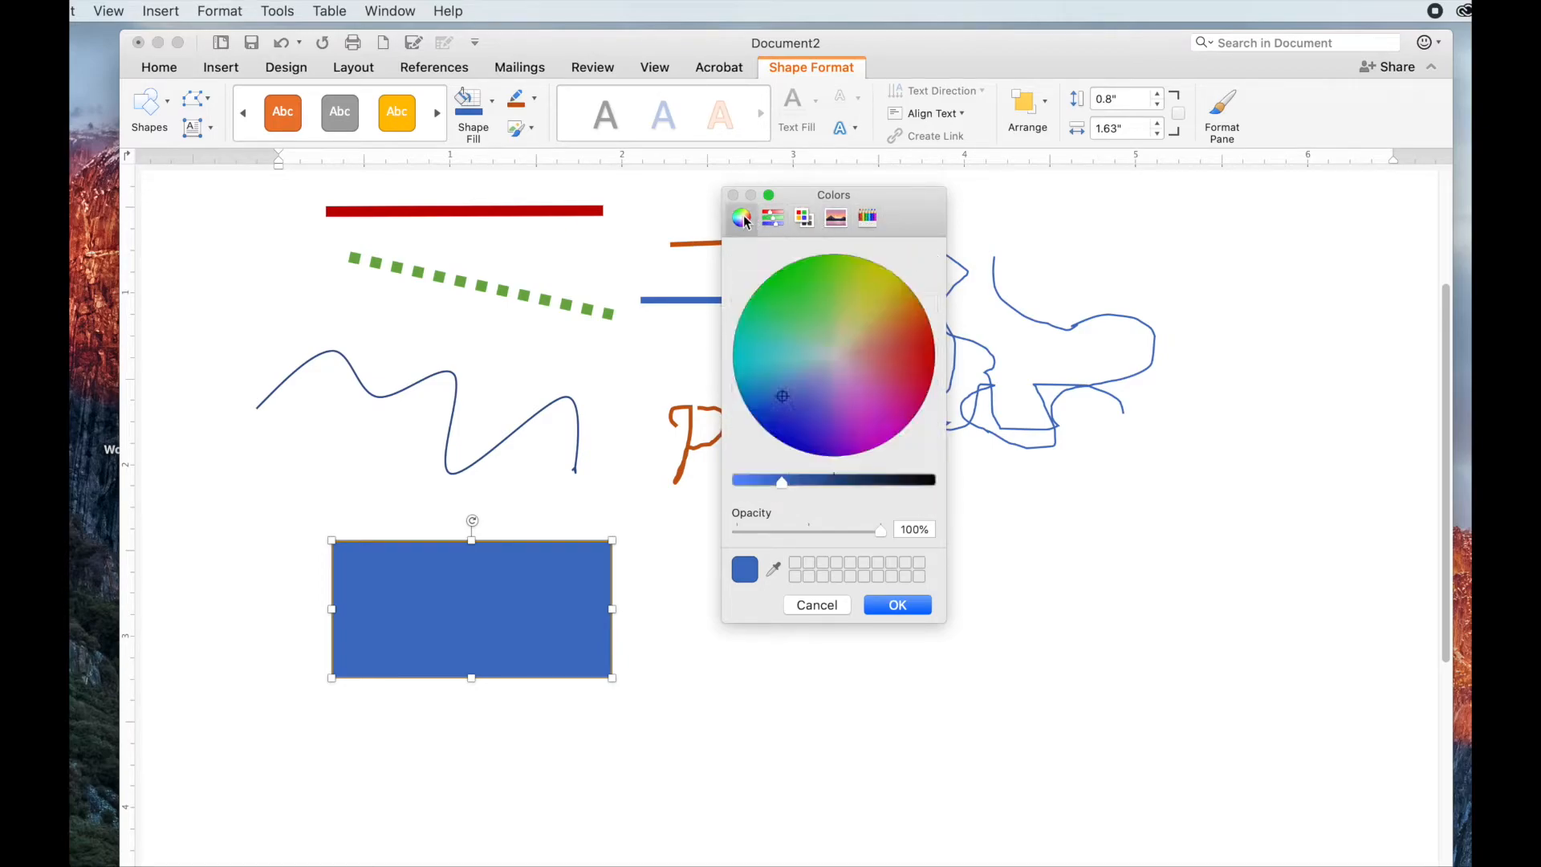
click(869, 218)
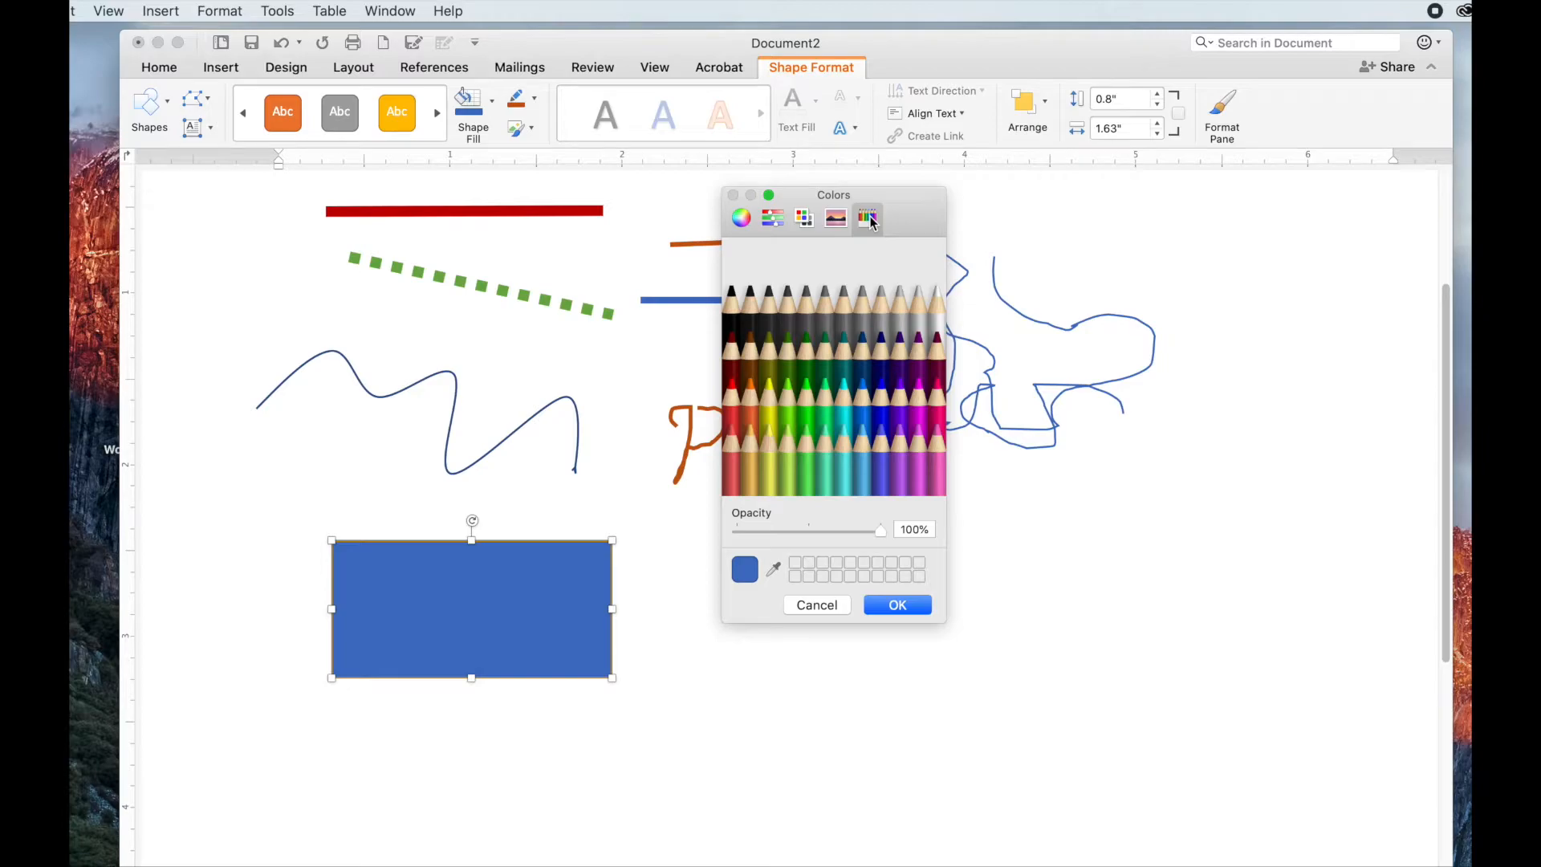
click(749, 390)
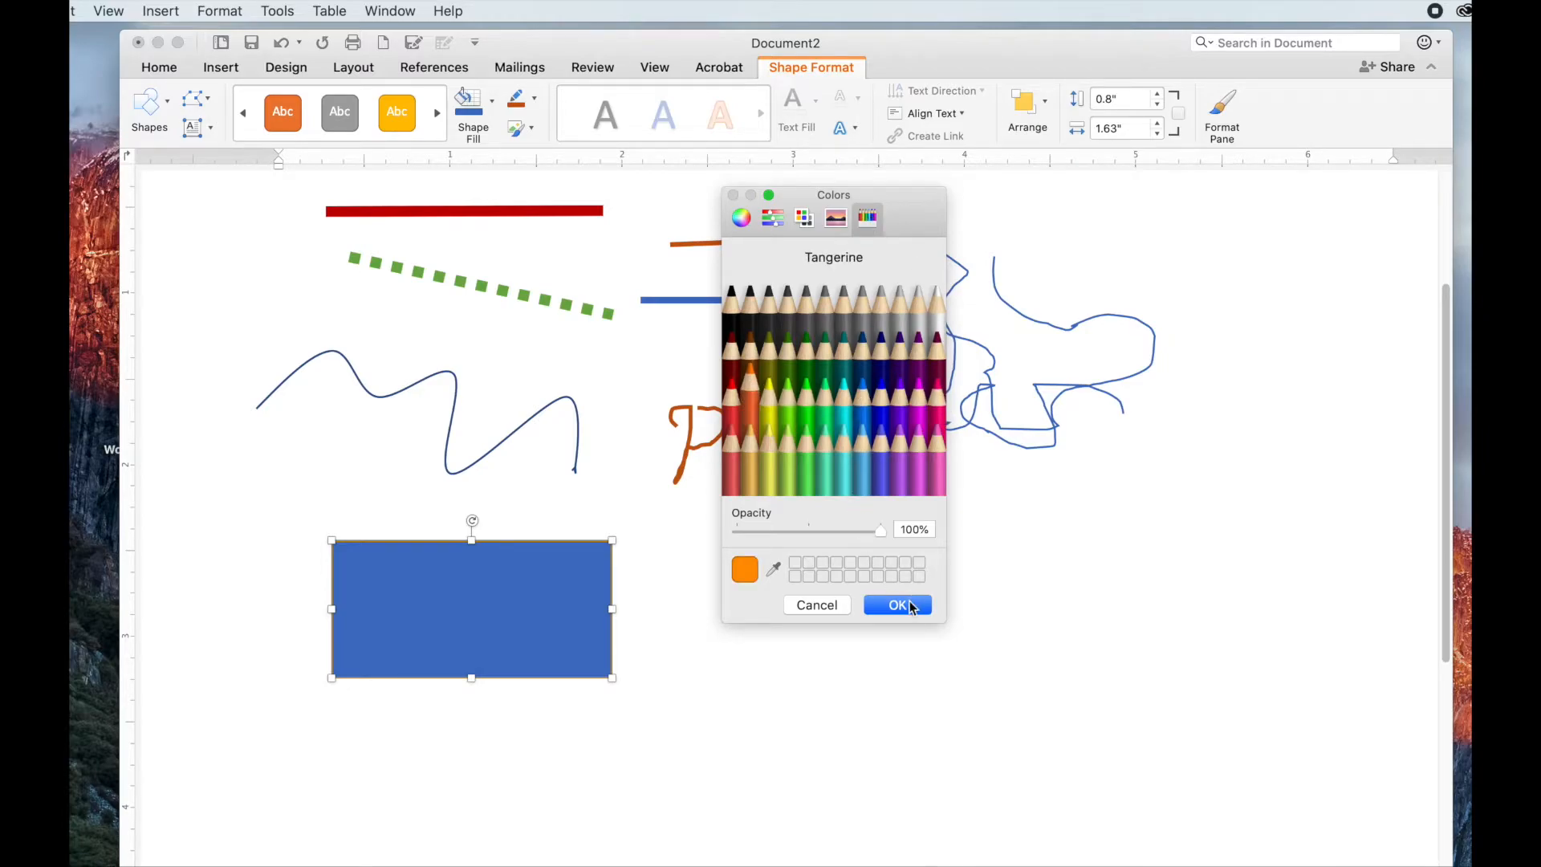
click(910, 605)
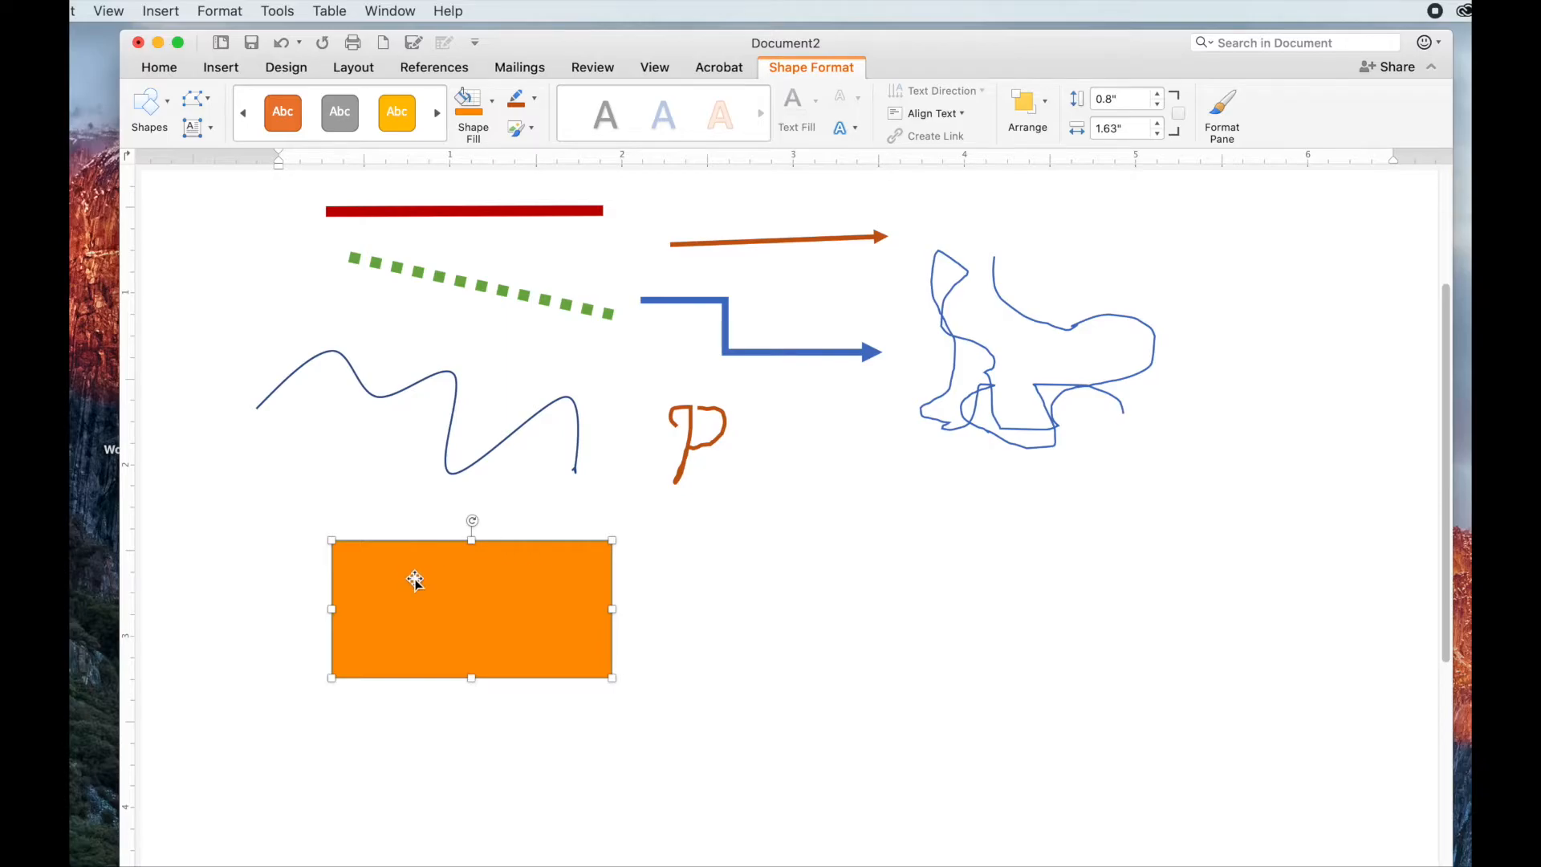
click(688, 567)
- Give the orange rectangle a black outline with a weight of 3 pt
click(526, 578)
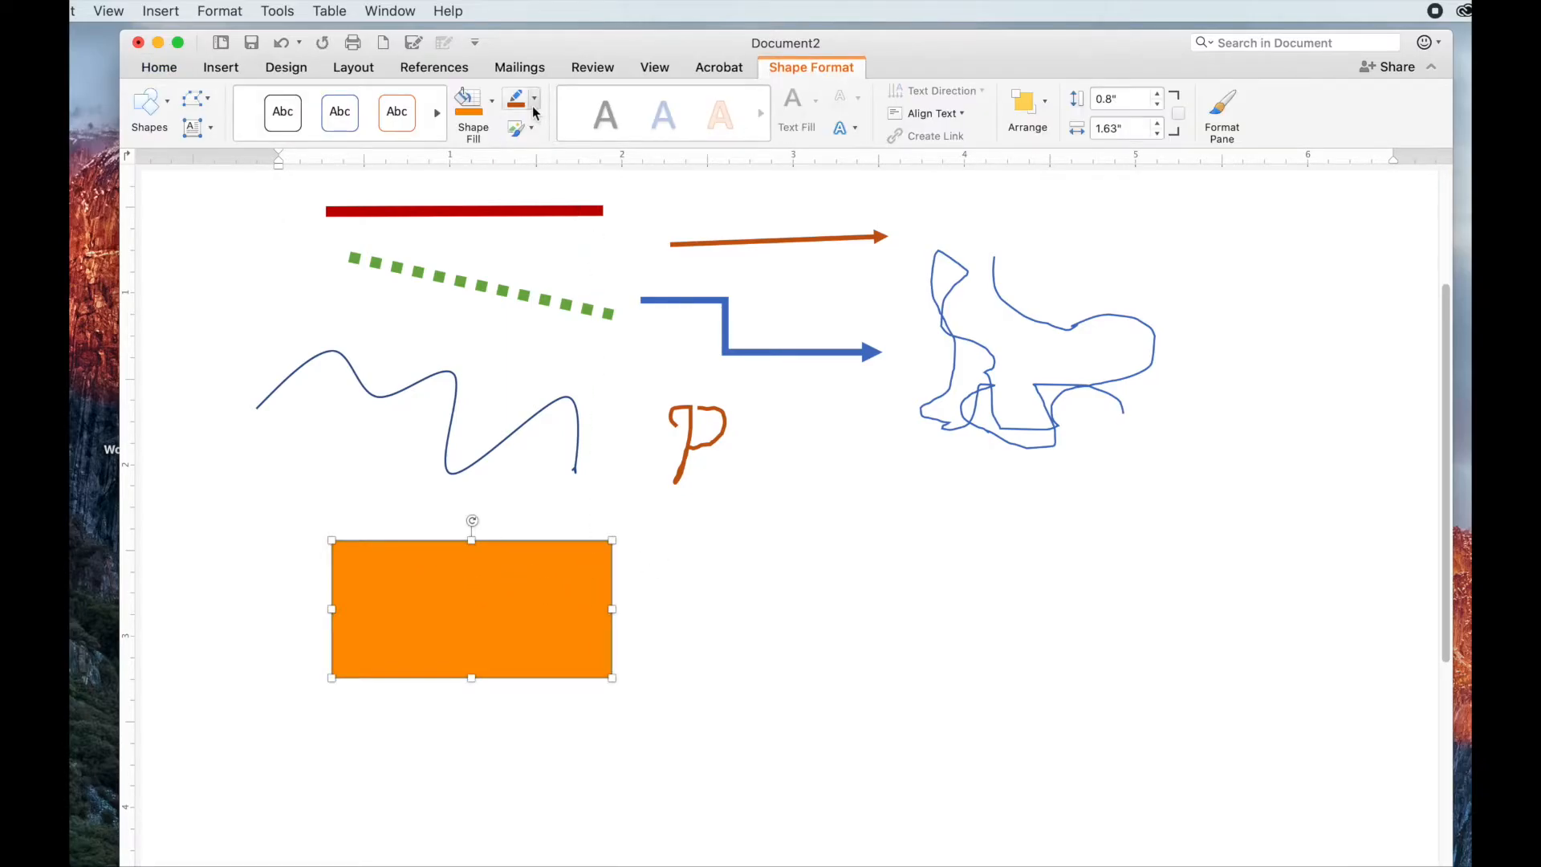
click(536, 100)
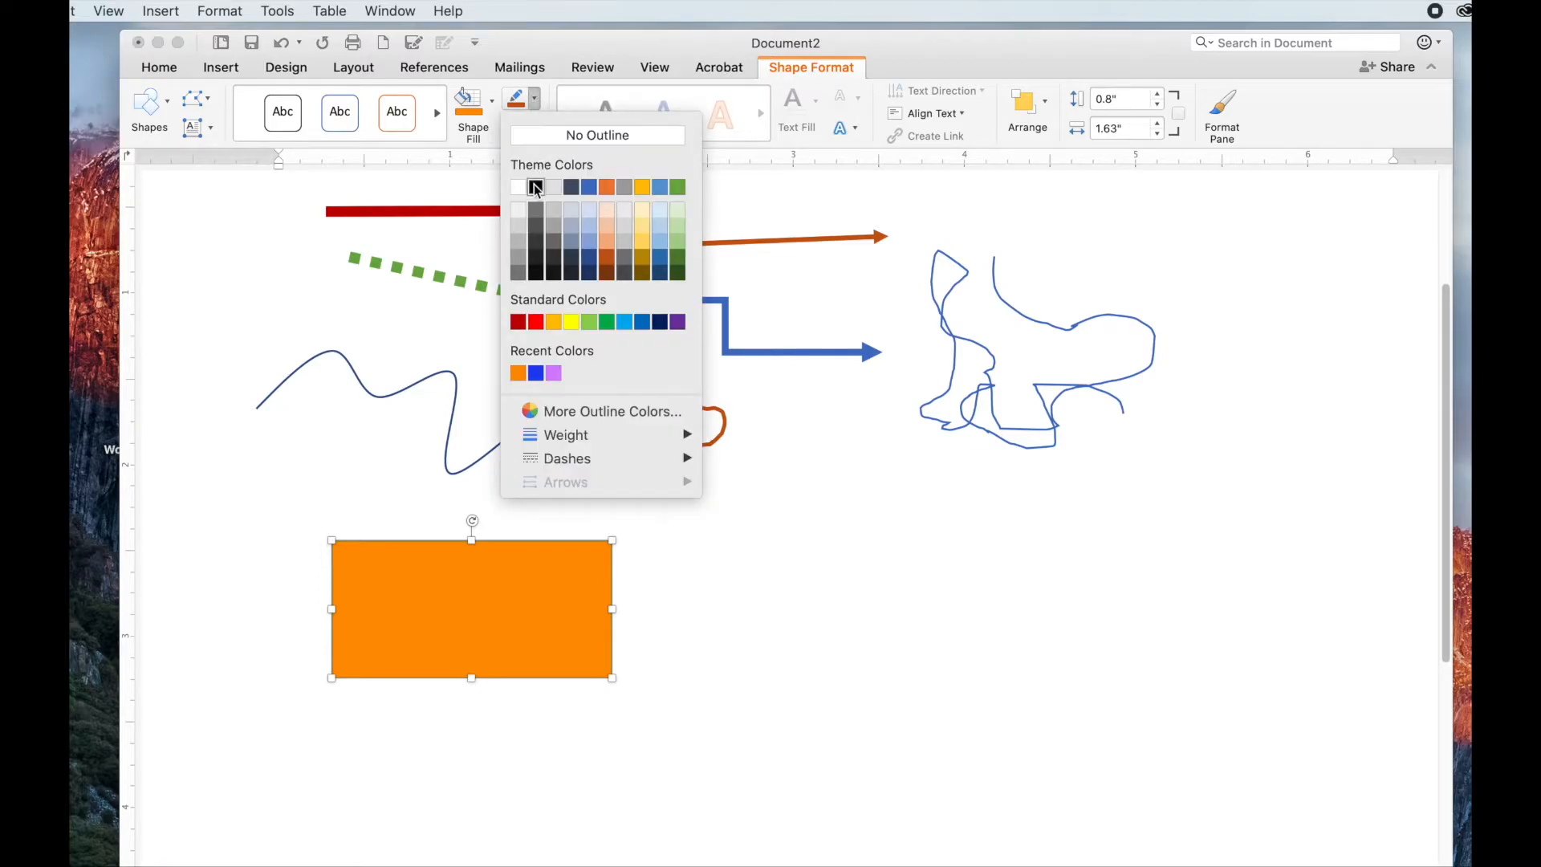
click(536, 187)
click(535, 100)
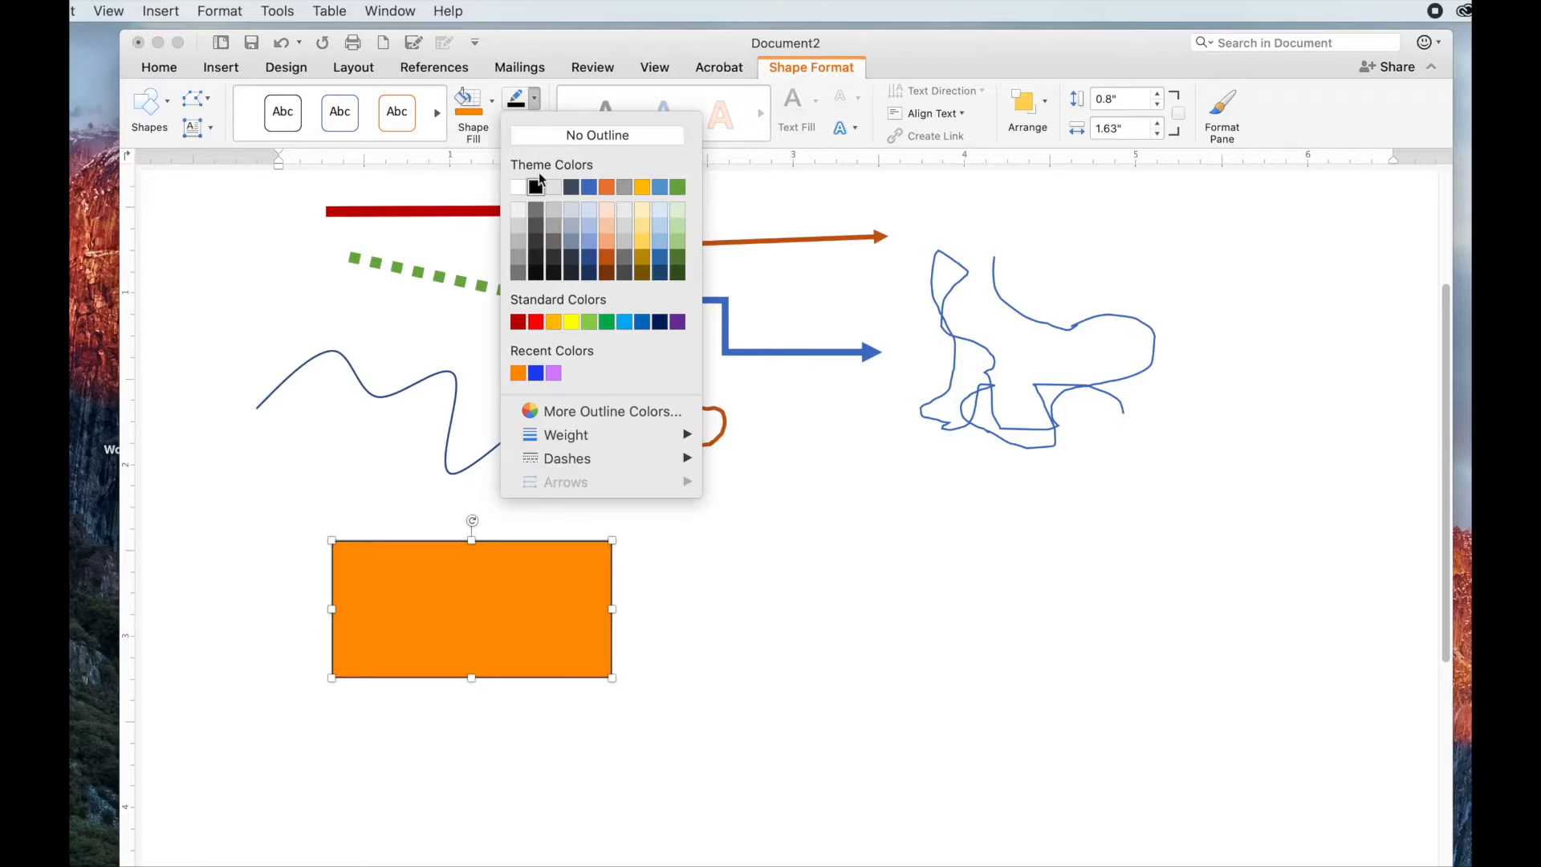
mouse_move(653, 435)
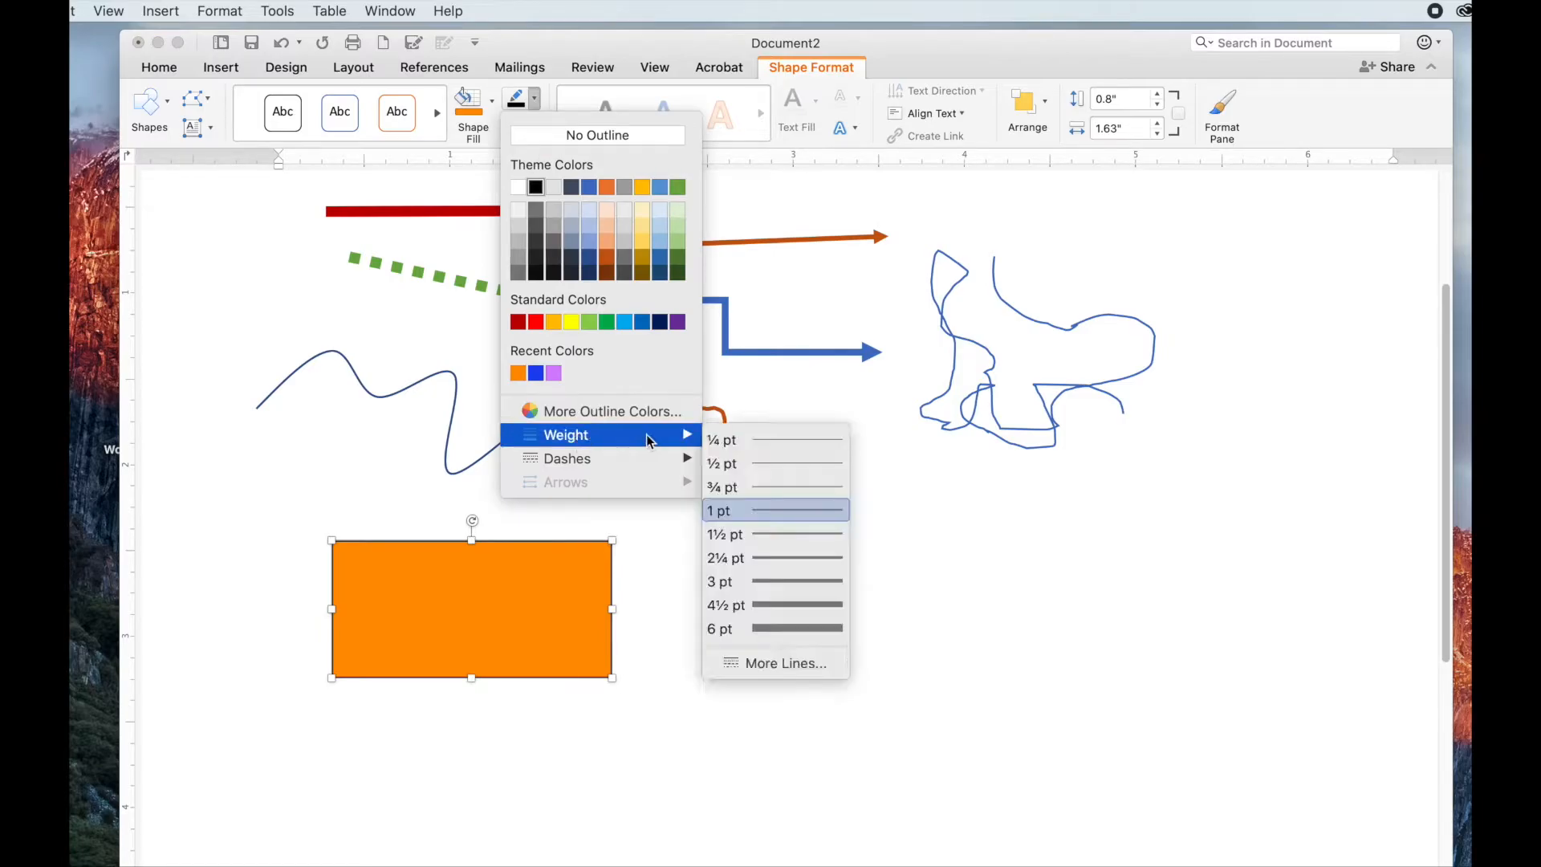
click(764, 581)
click(706, 591)
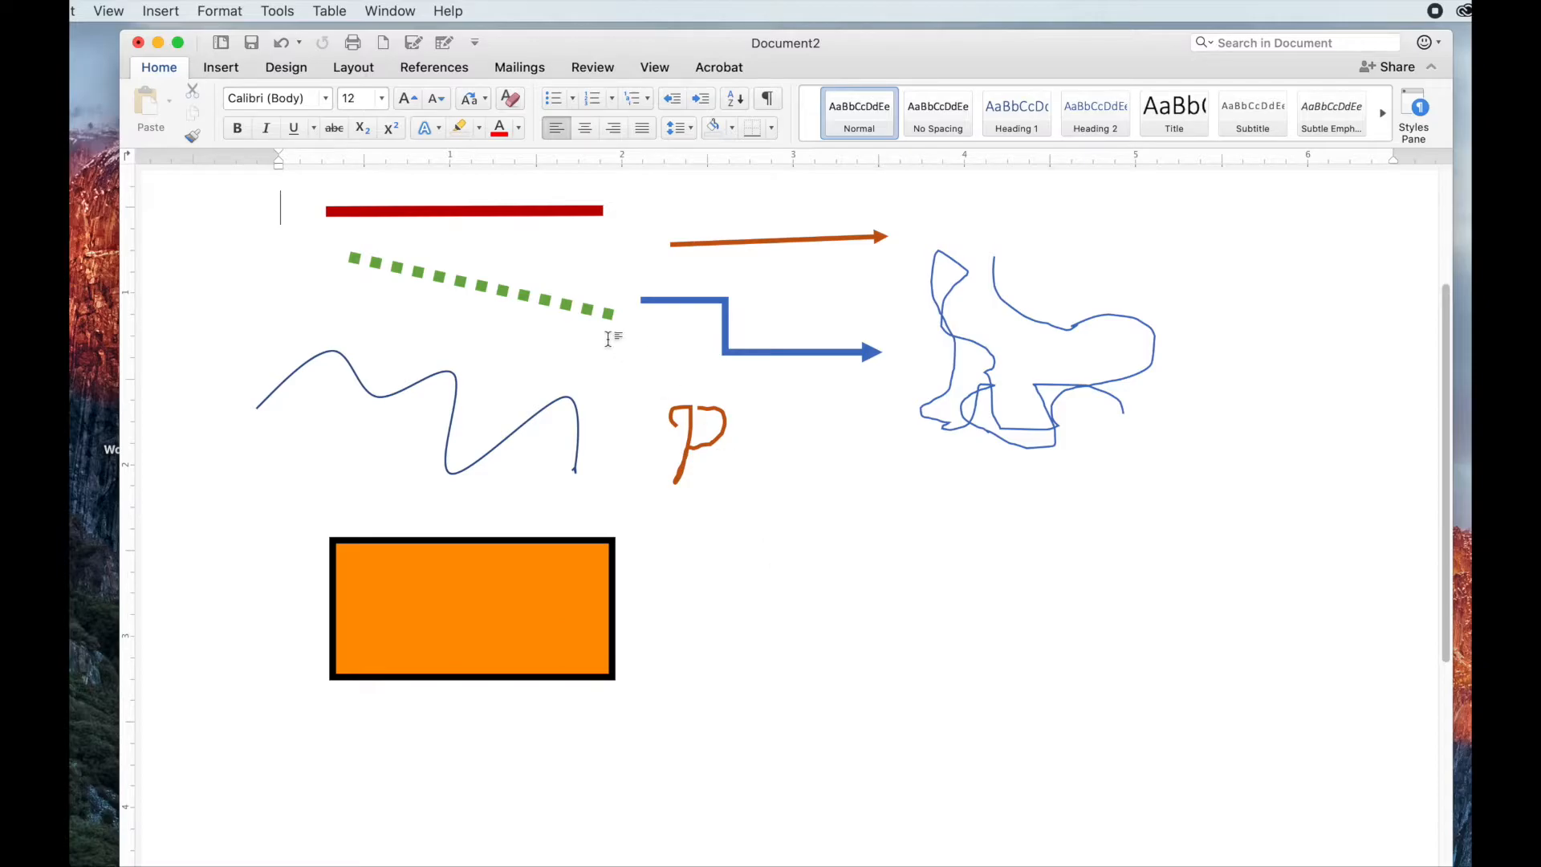
- Draw a rounded rectangle about 1.53" wide and 0.8" high beside the orange rectangle and apply the black shape style
click(224, 69)
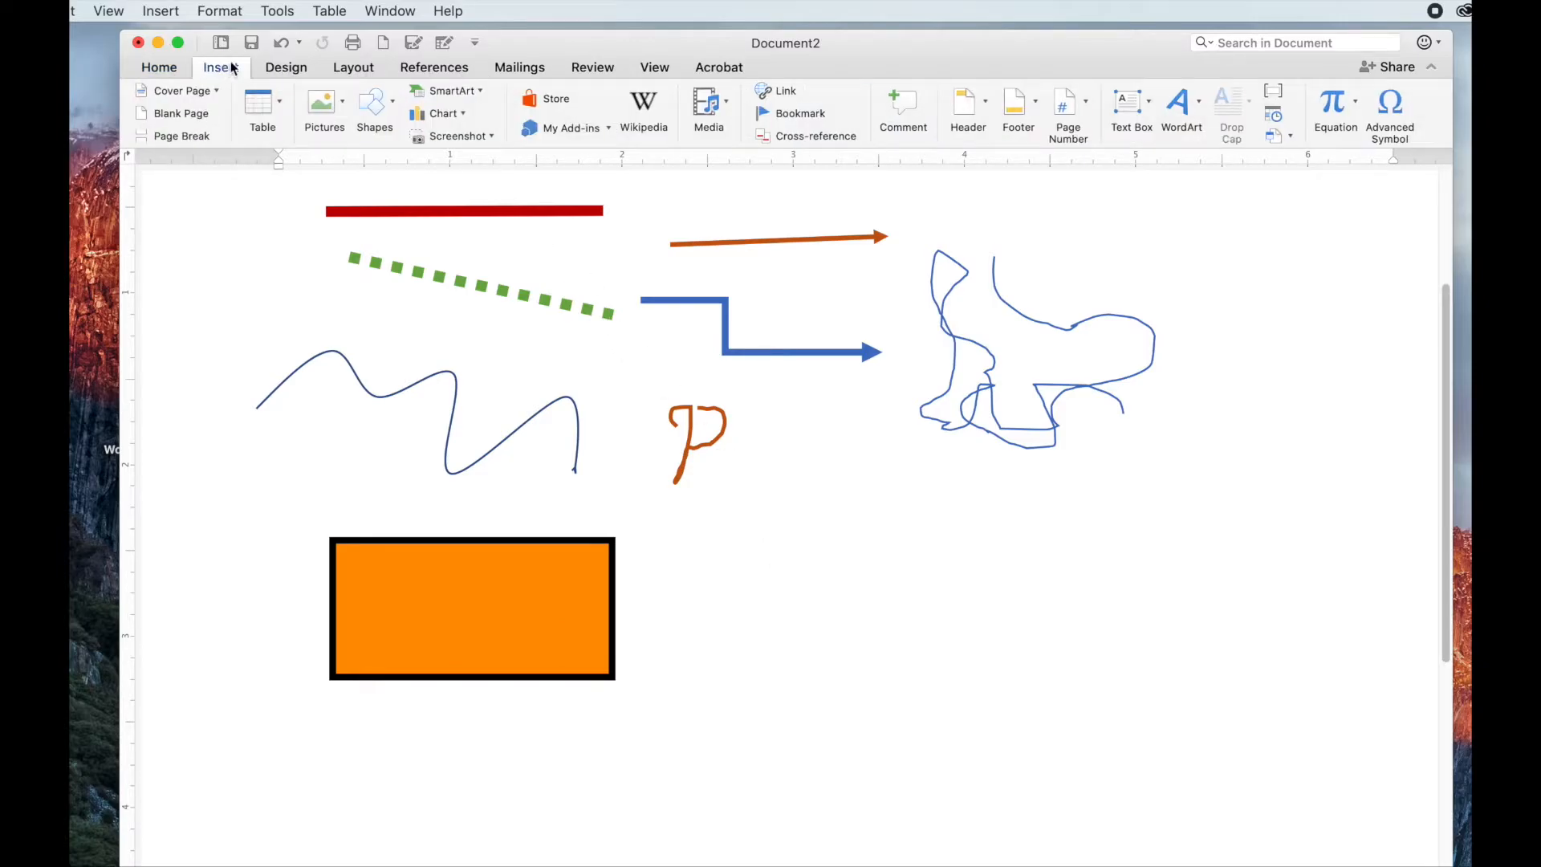
click(394, 99)
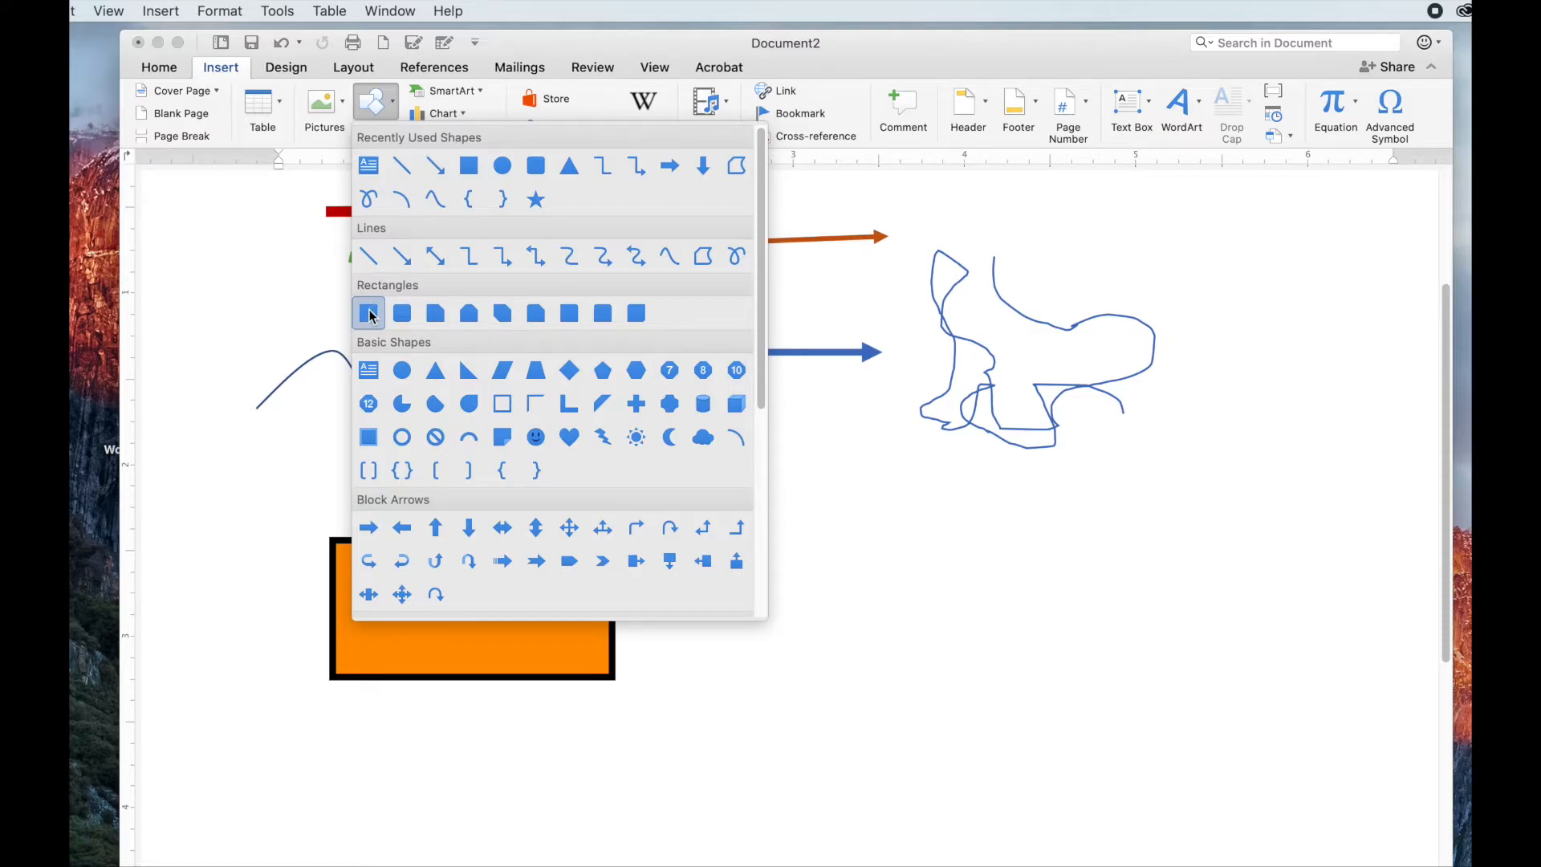
click(402, 313)
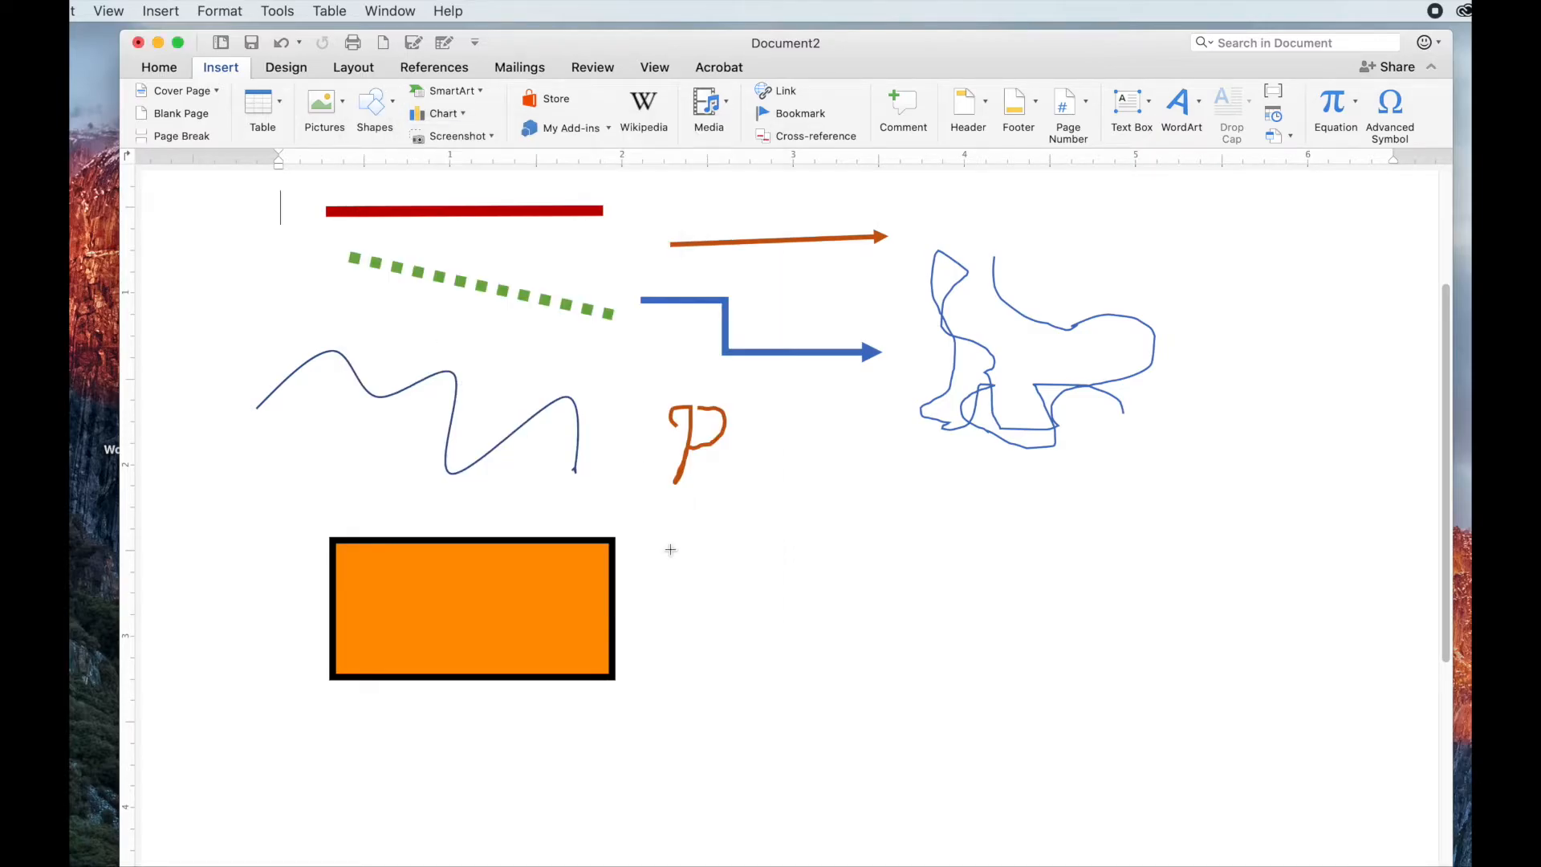
drag(700, 542, 978, 655)
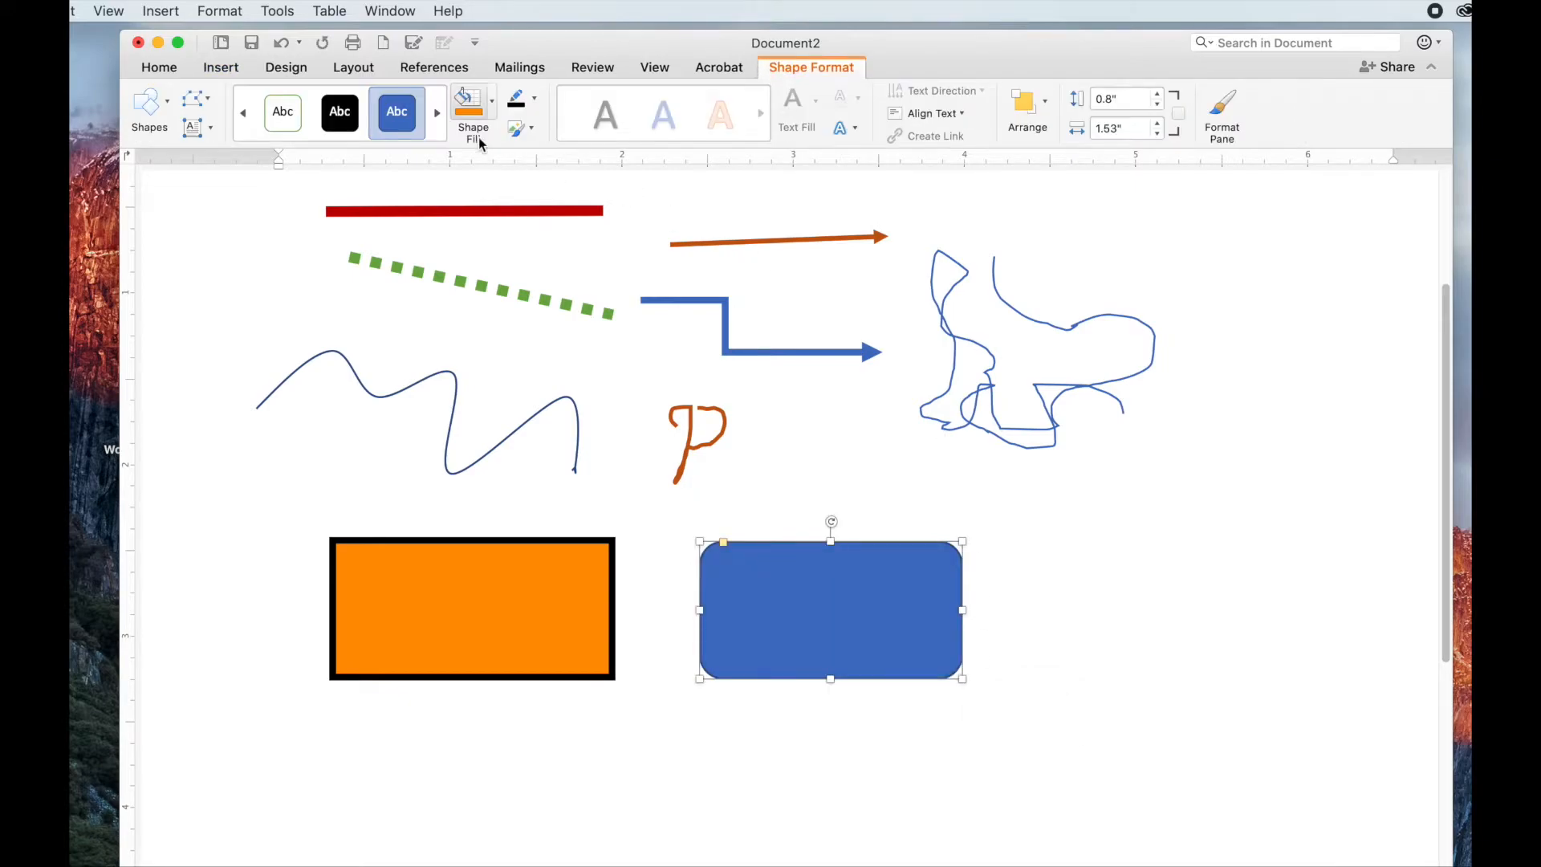
click(339, 115)
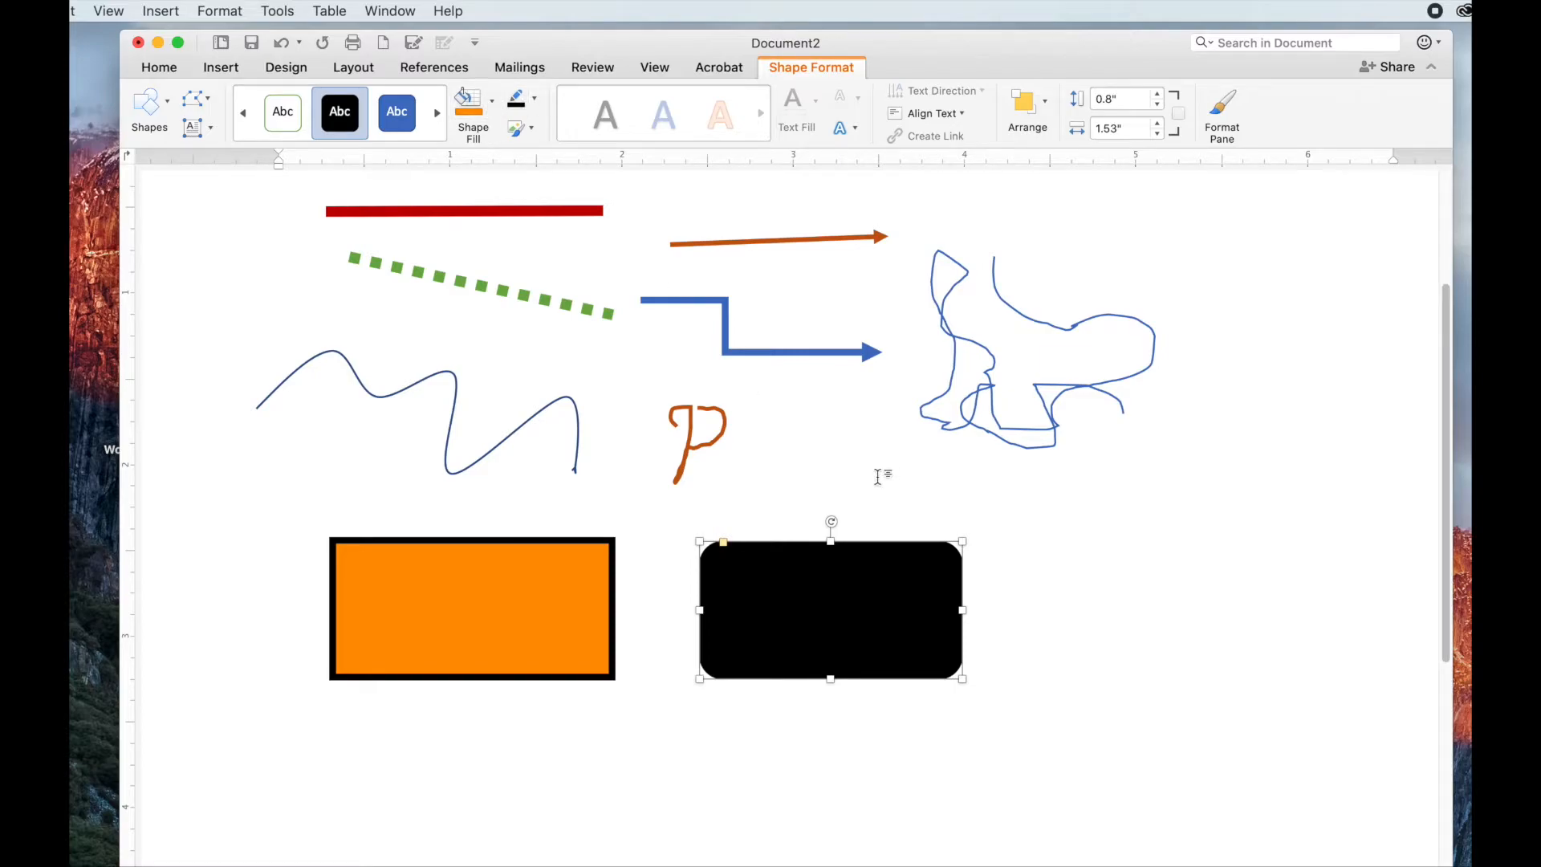
click(1036, 539)
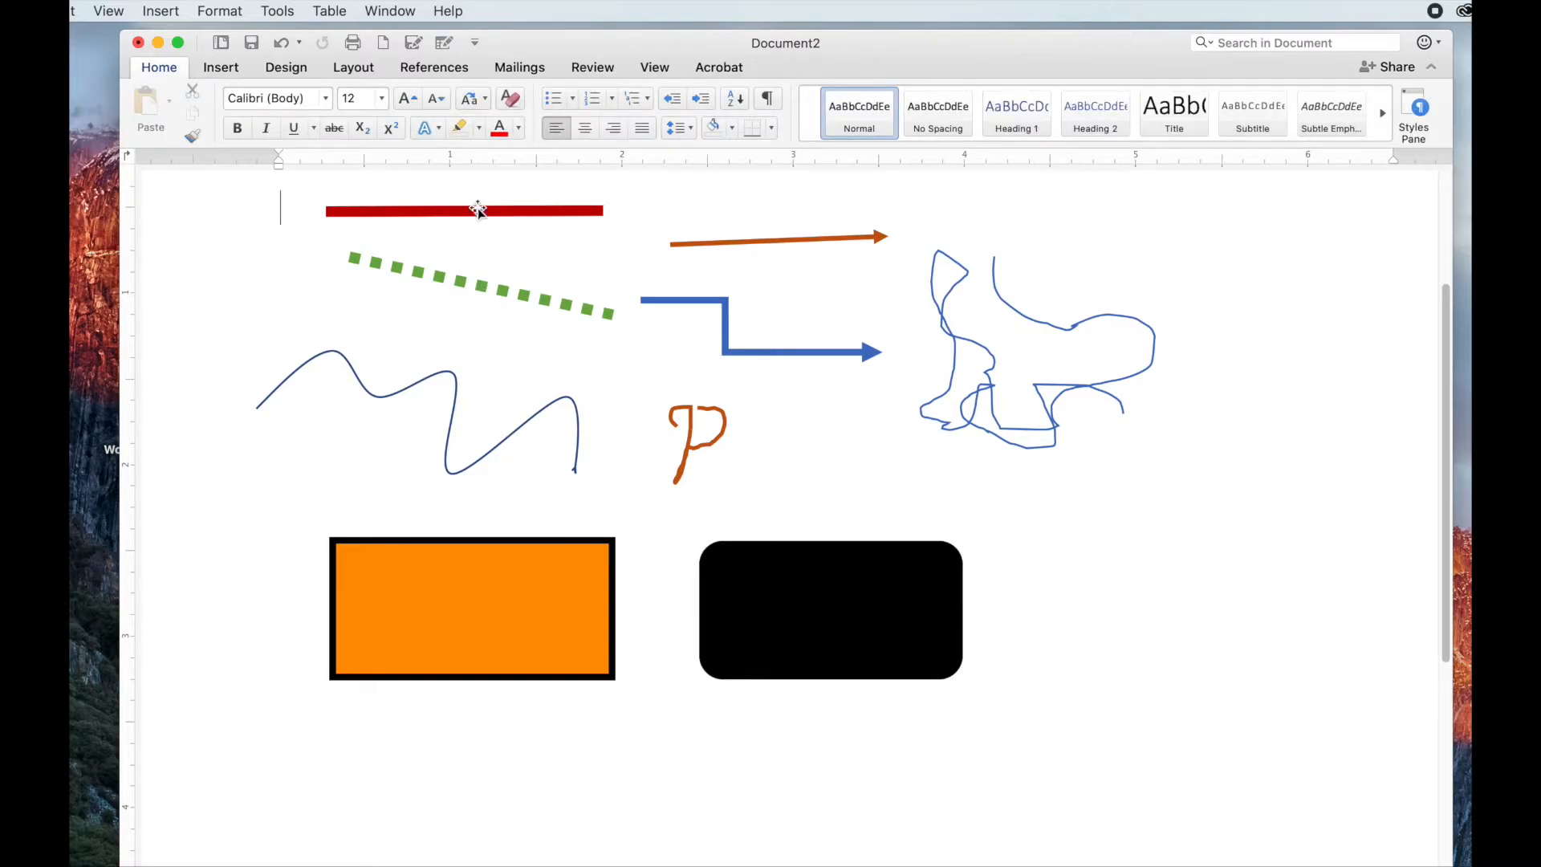
- Draw a square with sides of about 0.85" beside the black rounded rectangle
click(224, 69)
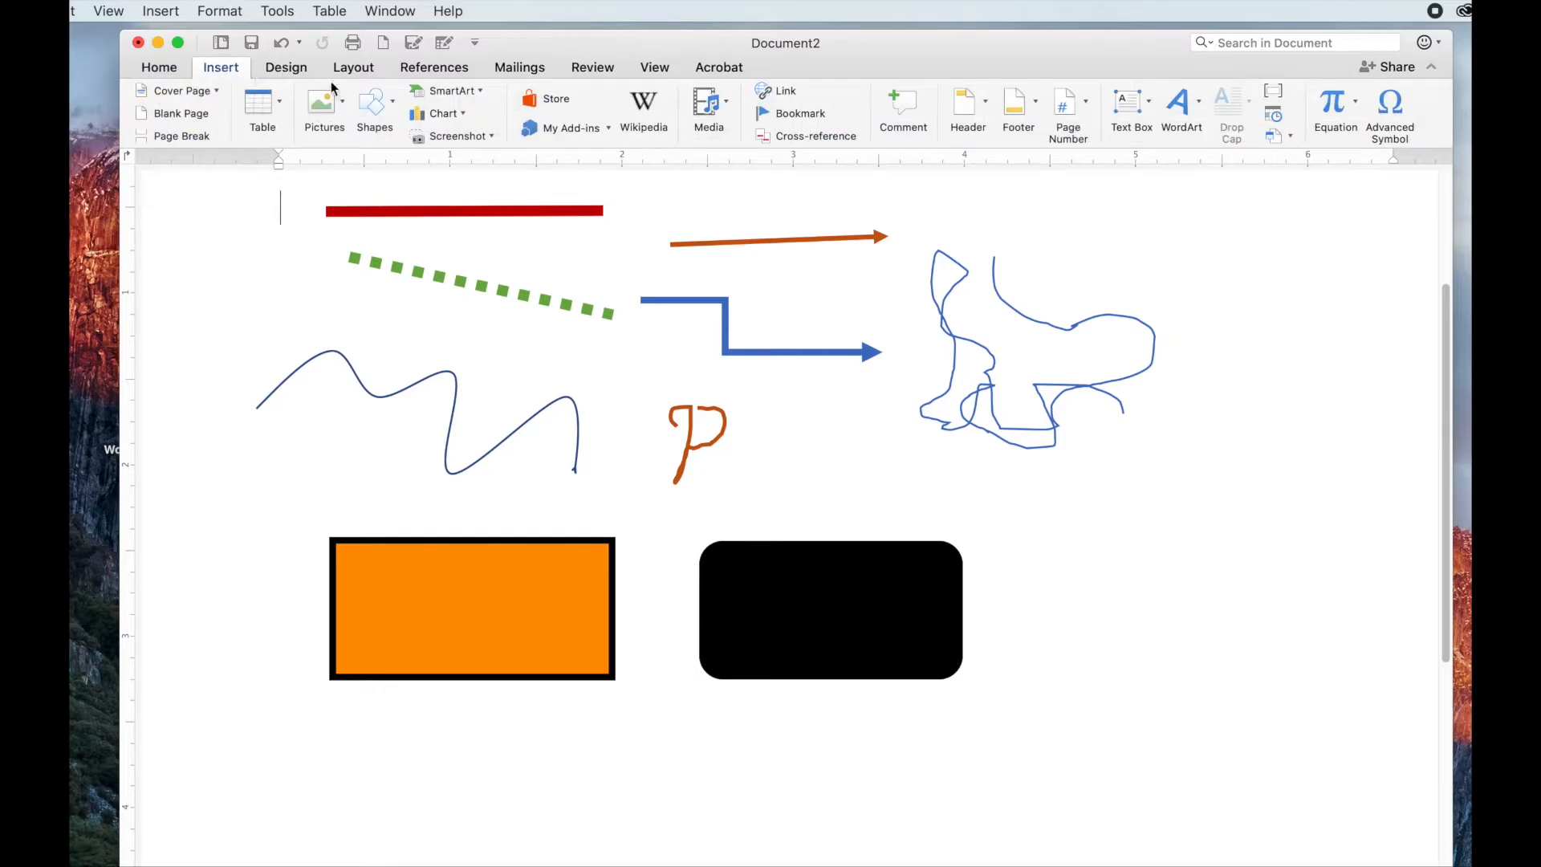
click(392, 100)
click(368, 313)
mouse_move(1047, 514)
mouse_down()
mouse_move(1166, 636)
mouse_move(1202, 650)
mouse_up()
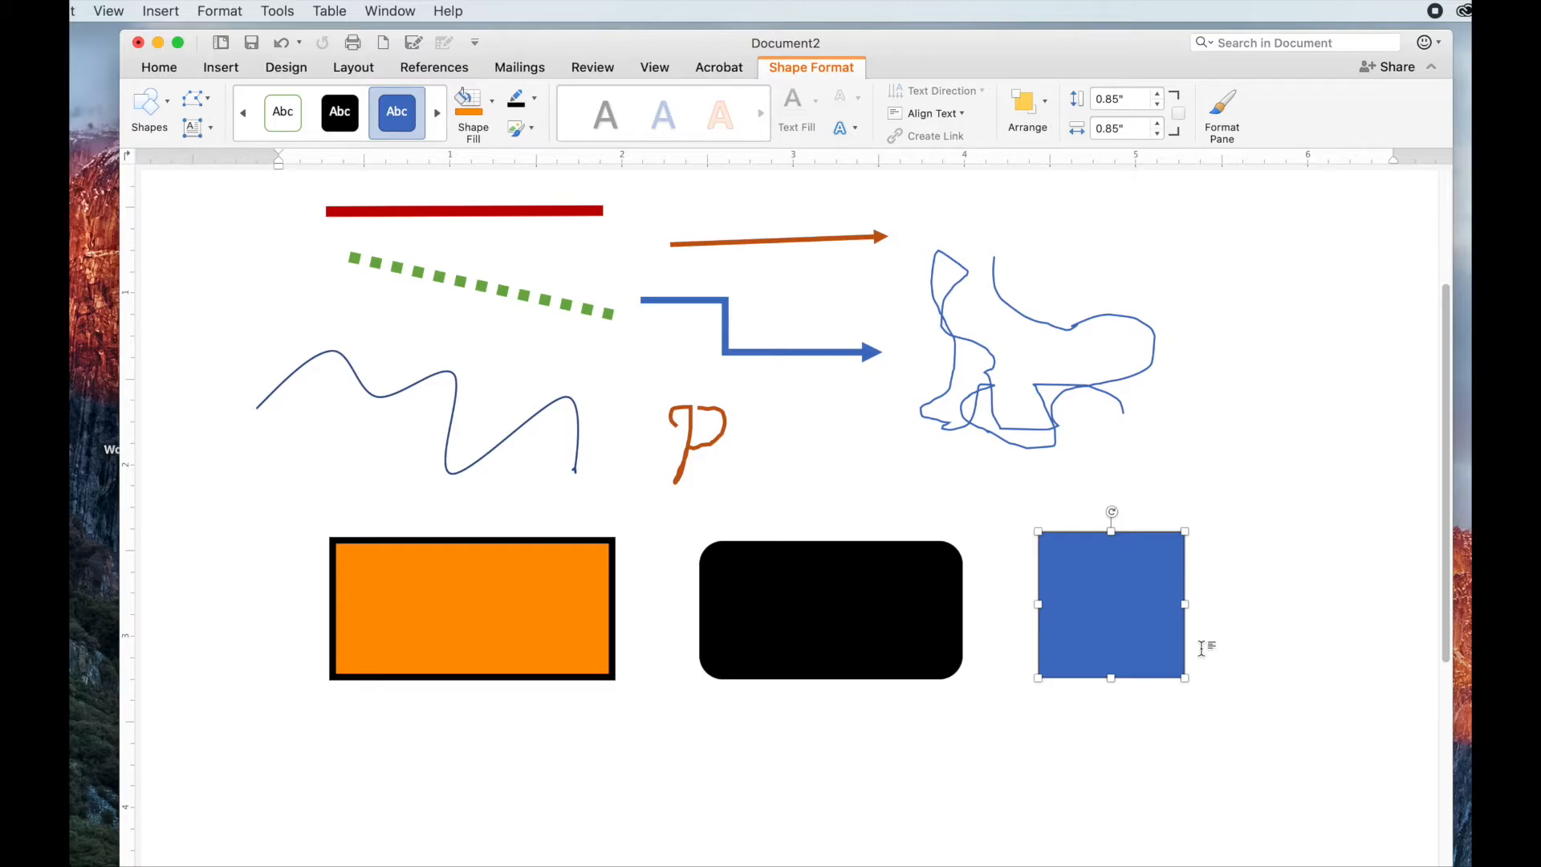
click(1147, 491)
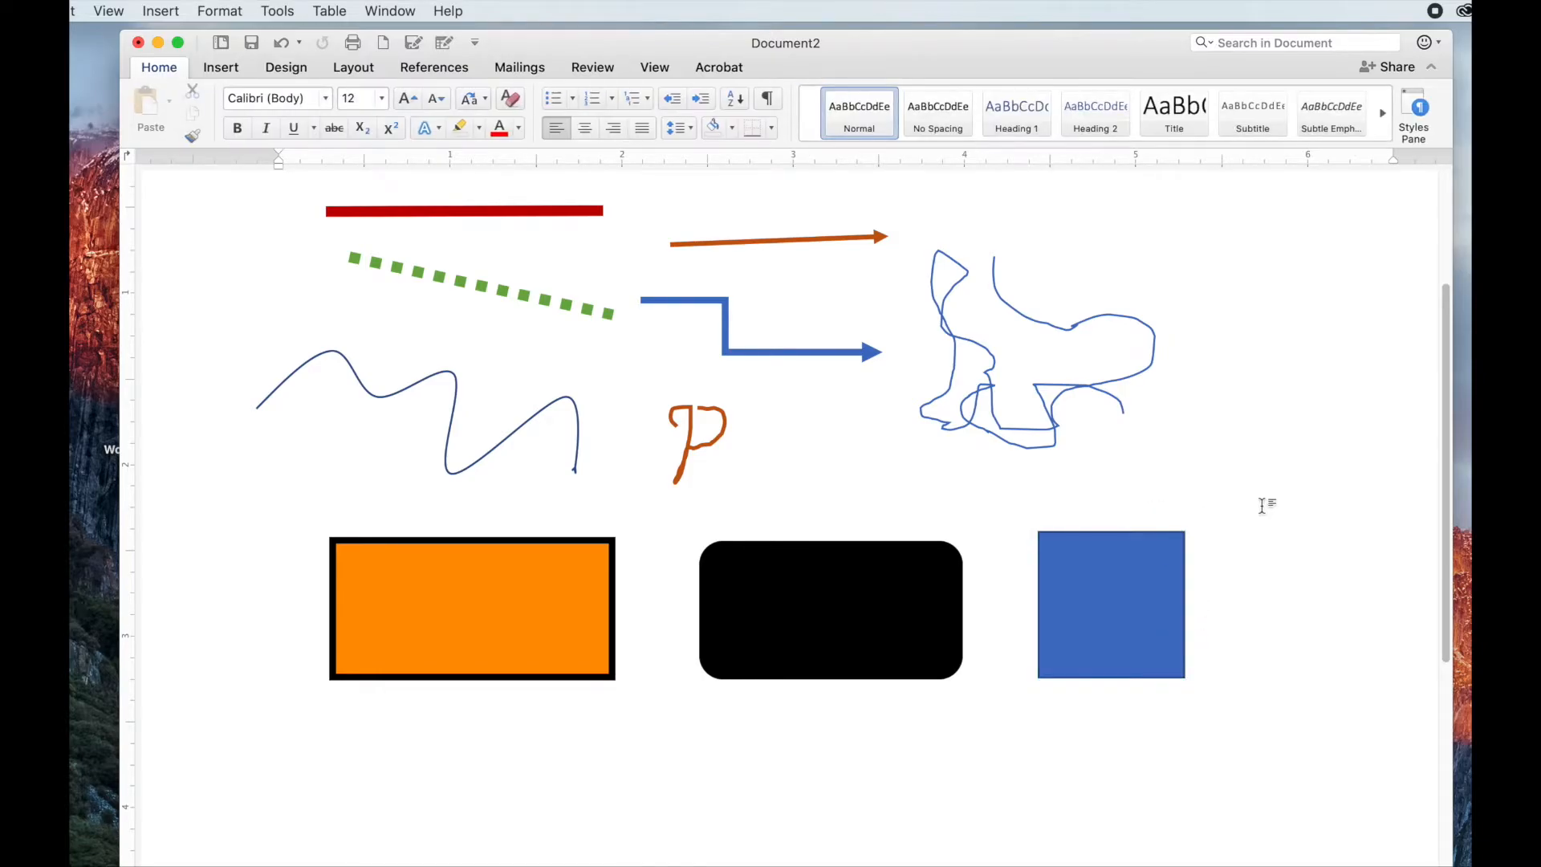
- Draw an oval about 1.36" wide and 0.76" high below the orange rectangle
click(233, 69)
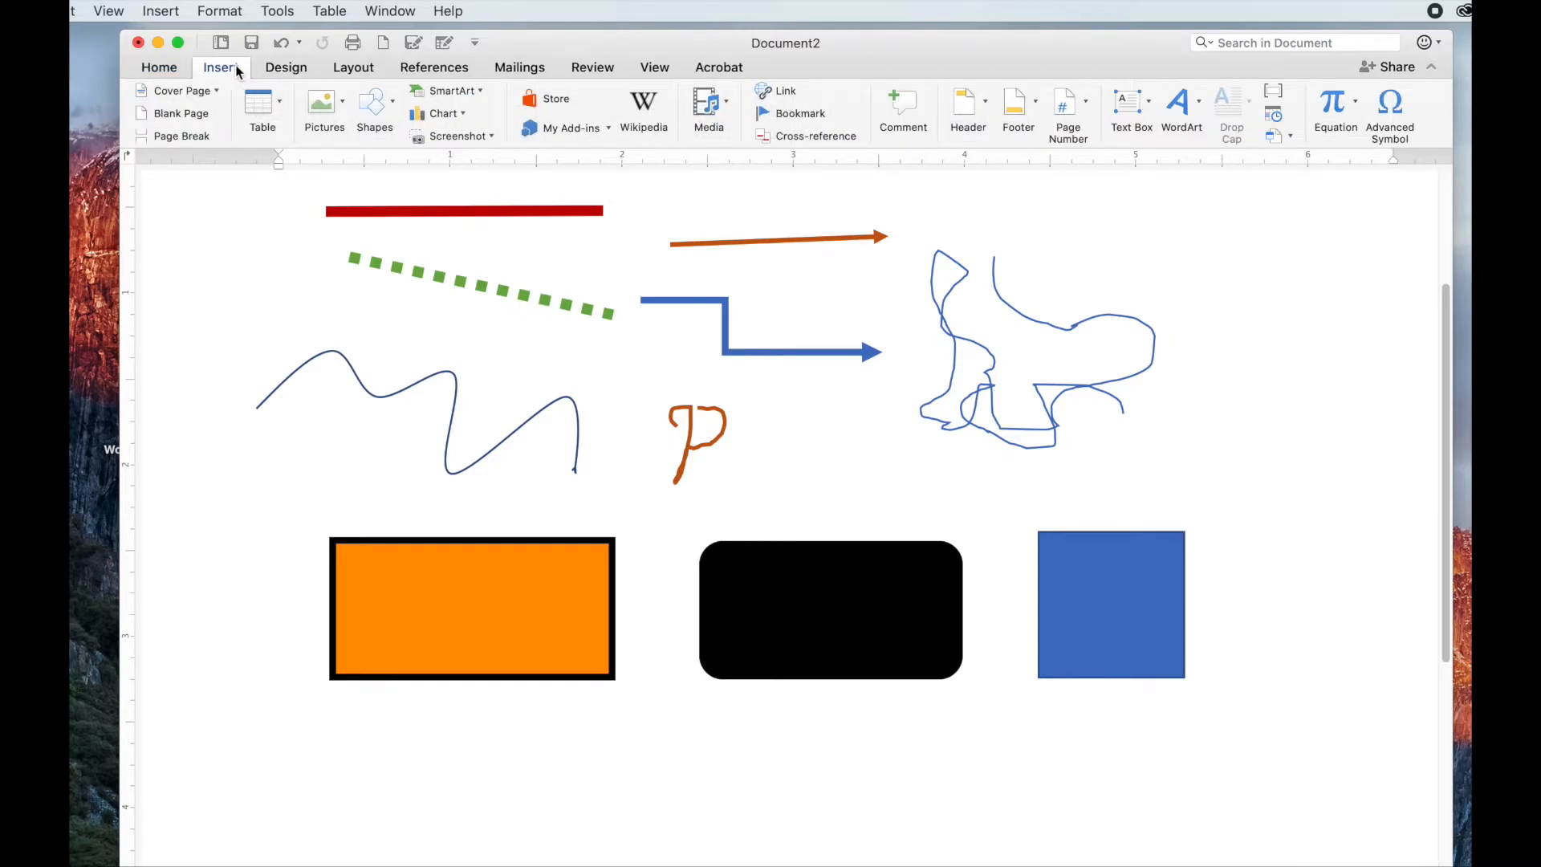
click(394, 102)
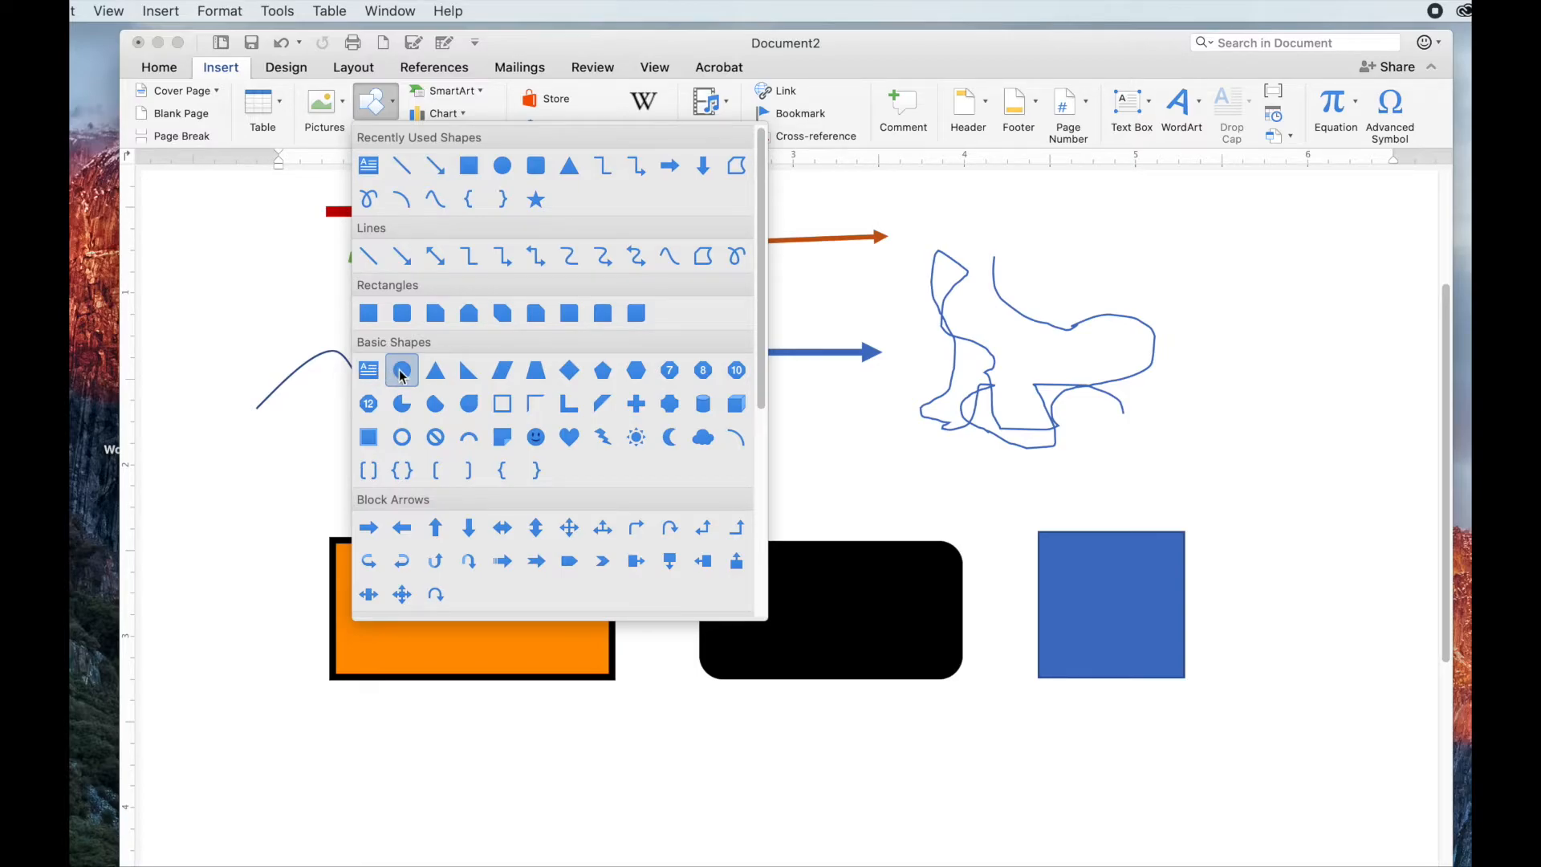
click(401, 375)
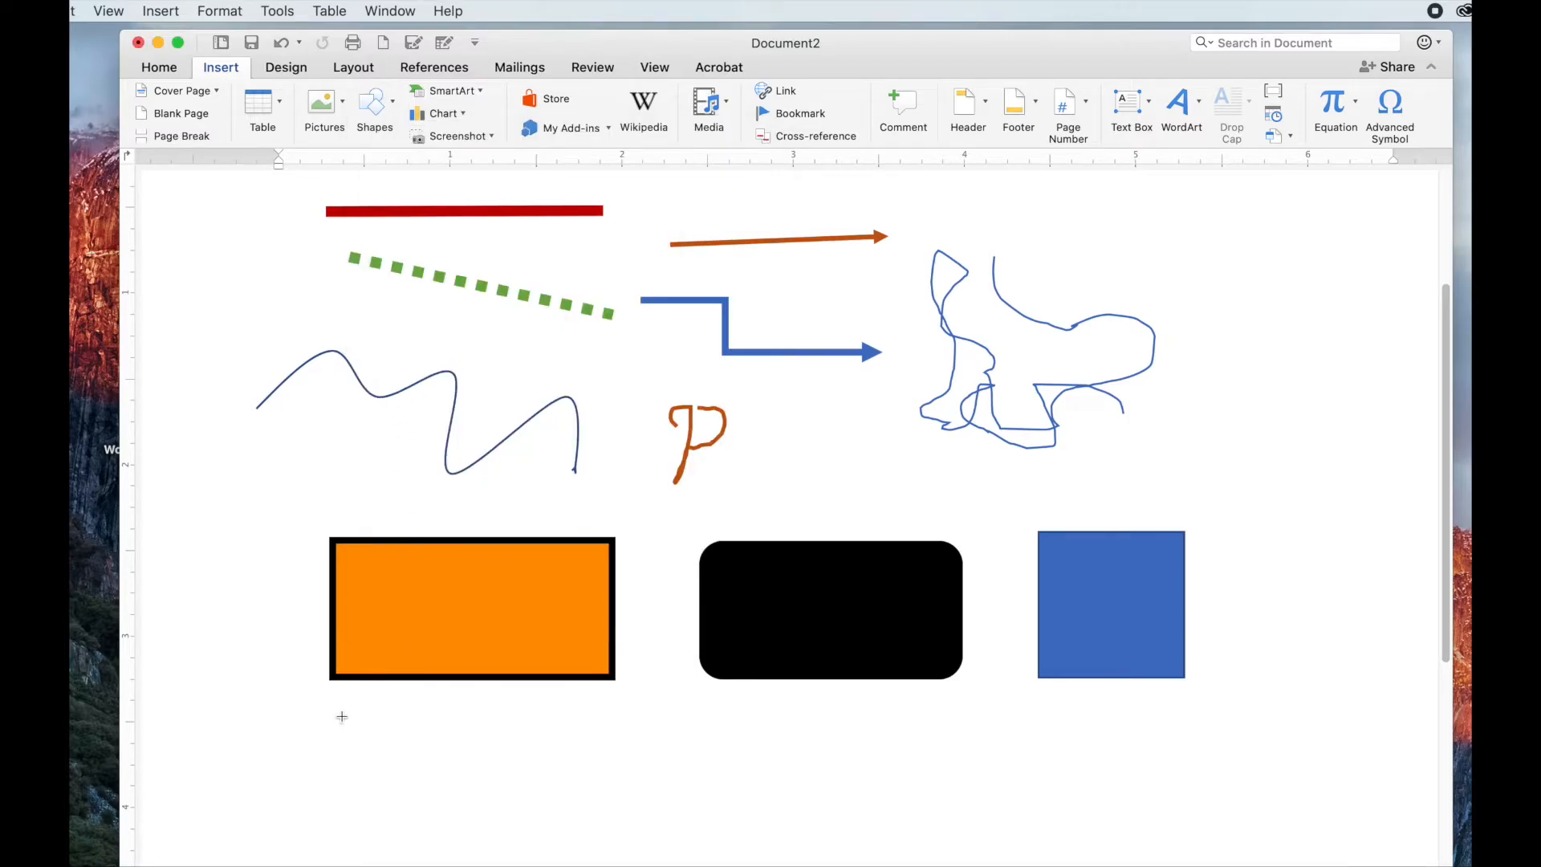
scroll(554, 768, down, 5)
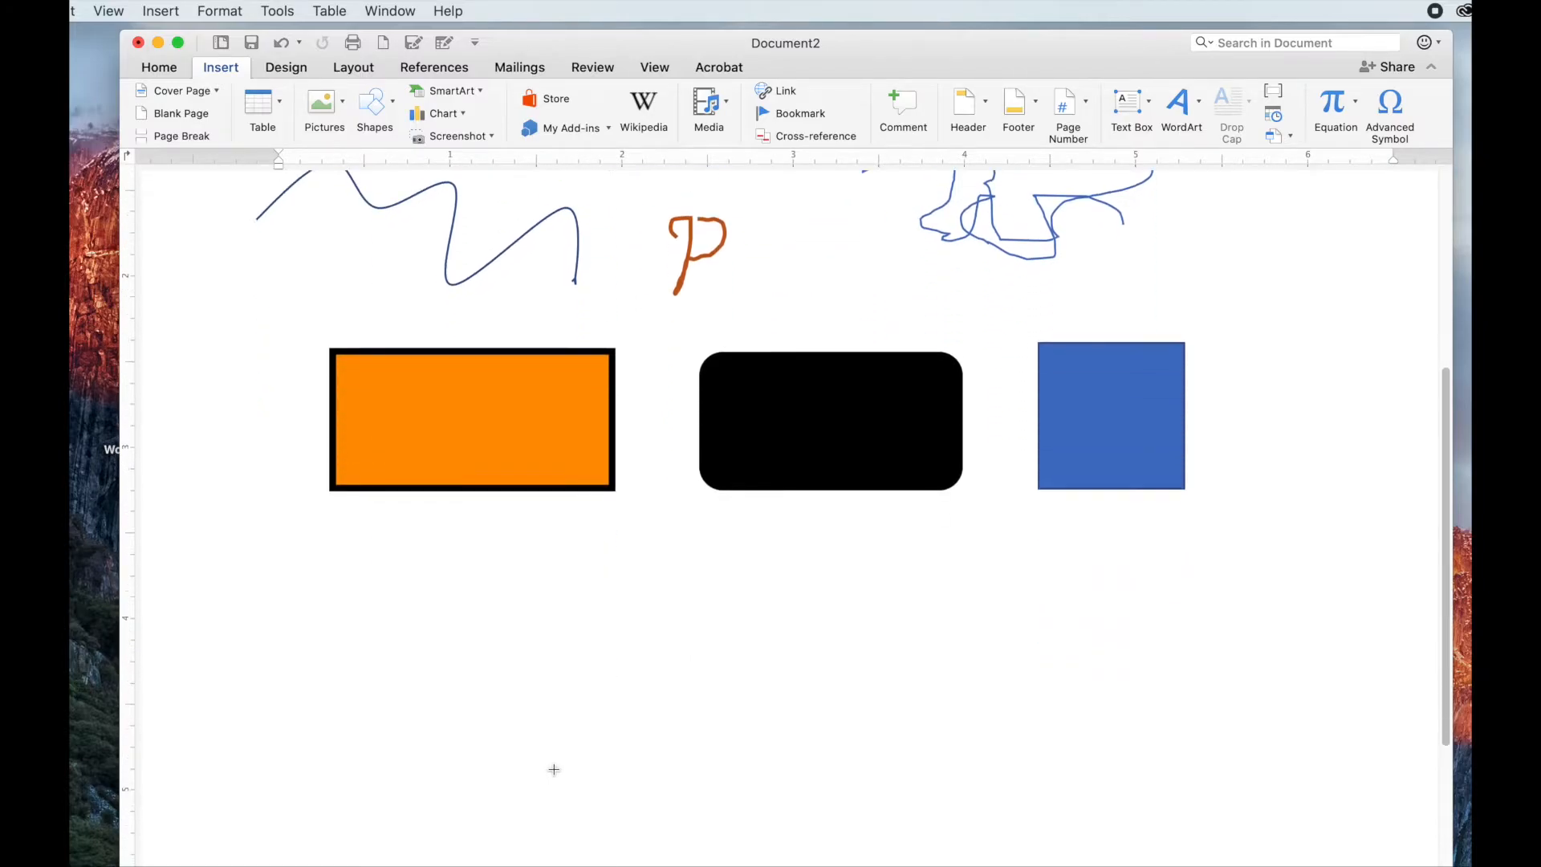
drag(334, 555, 566, 687)
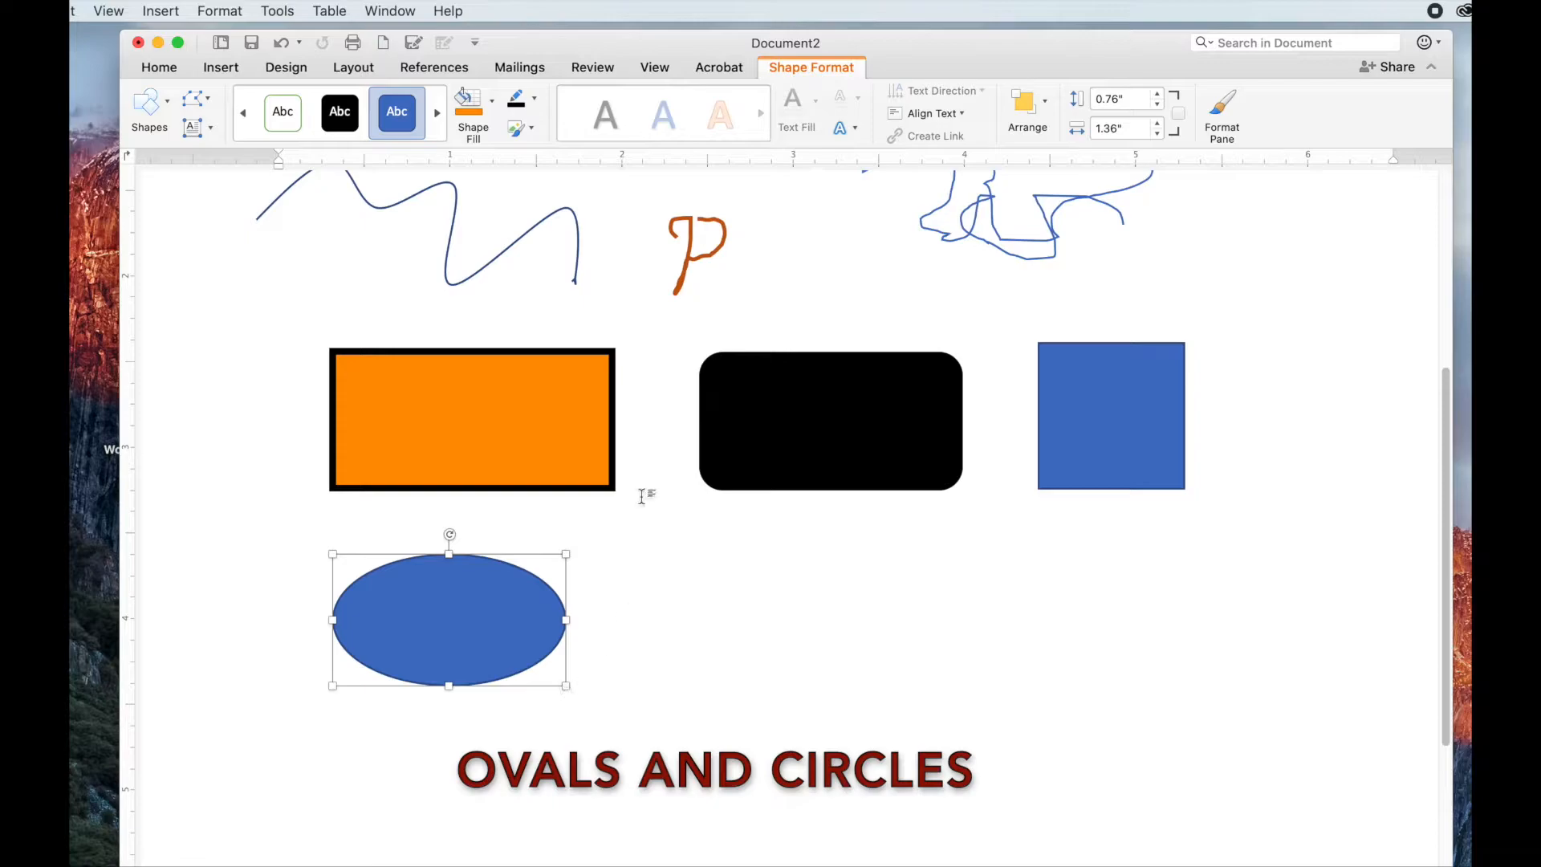
- Apply the gray shape style to the oval and change its fill to dark red
click(437, 115)
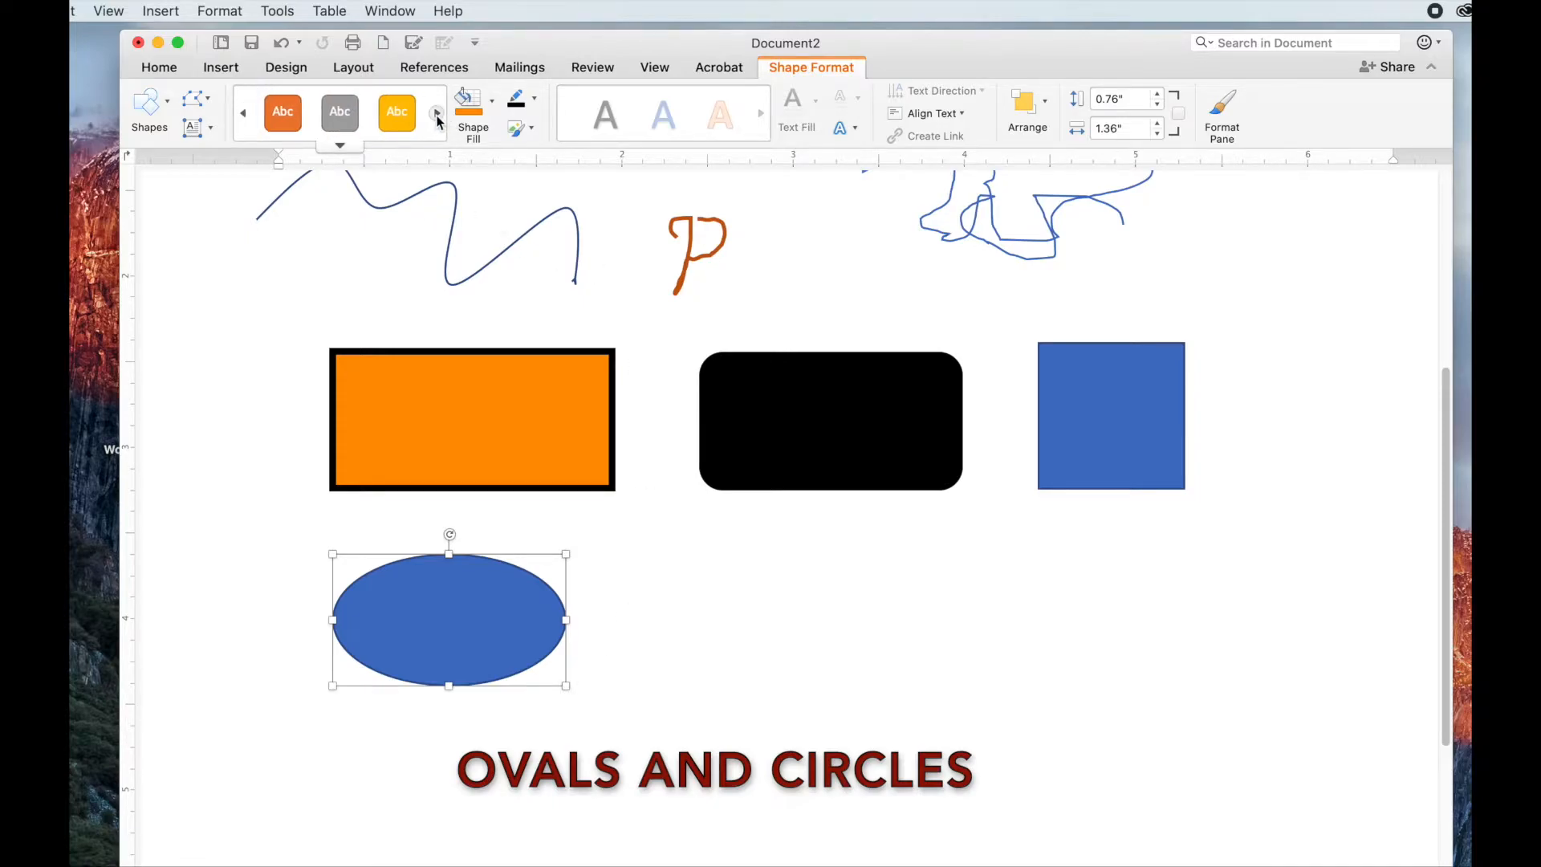
click(341, 117)
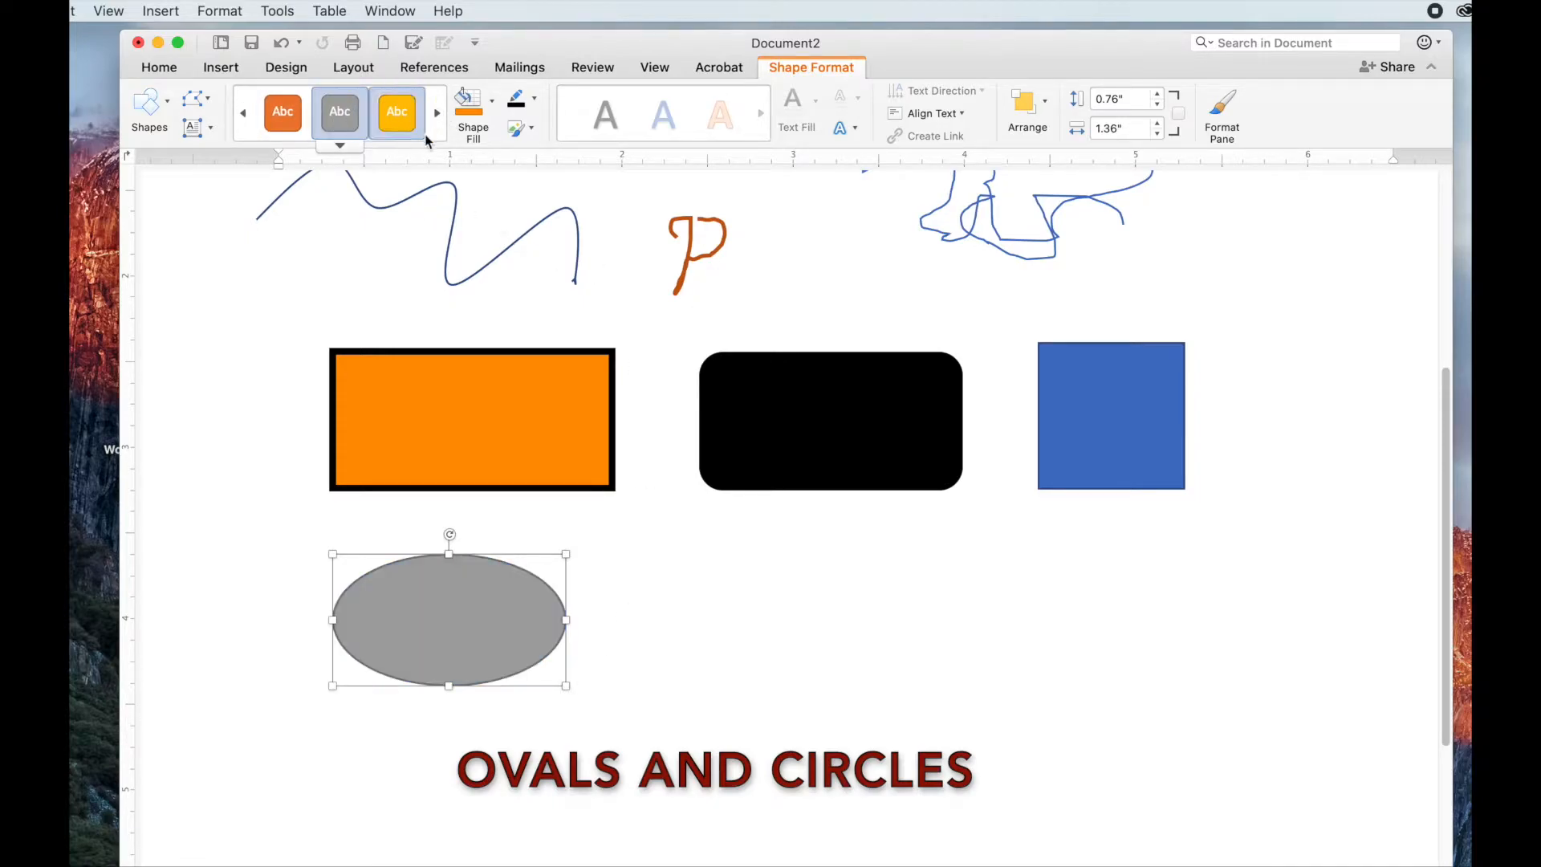
click(492, 101)
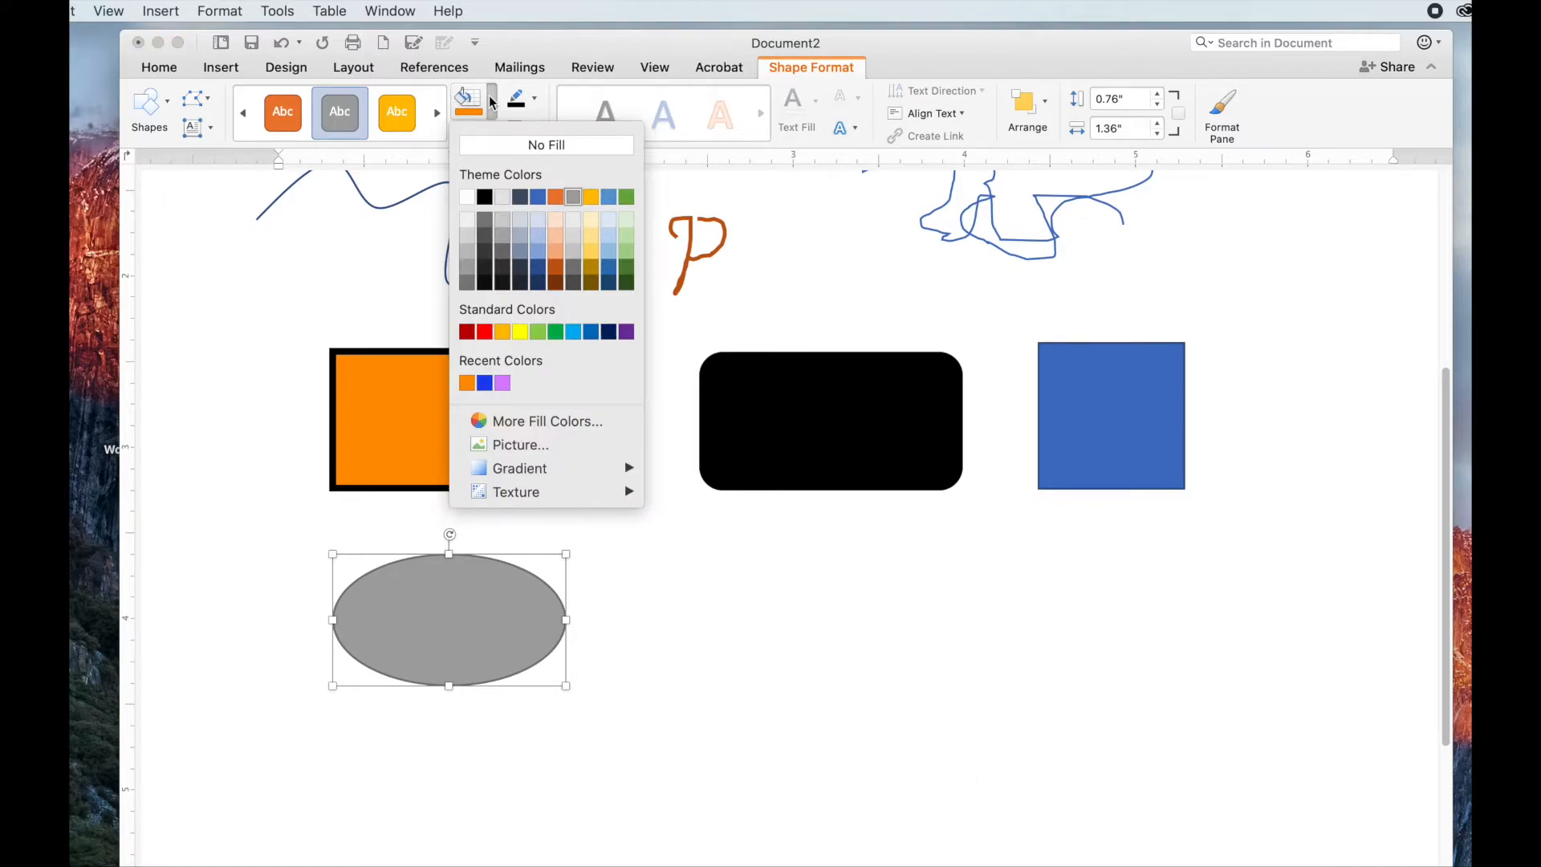
click(466, 331)
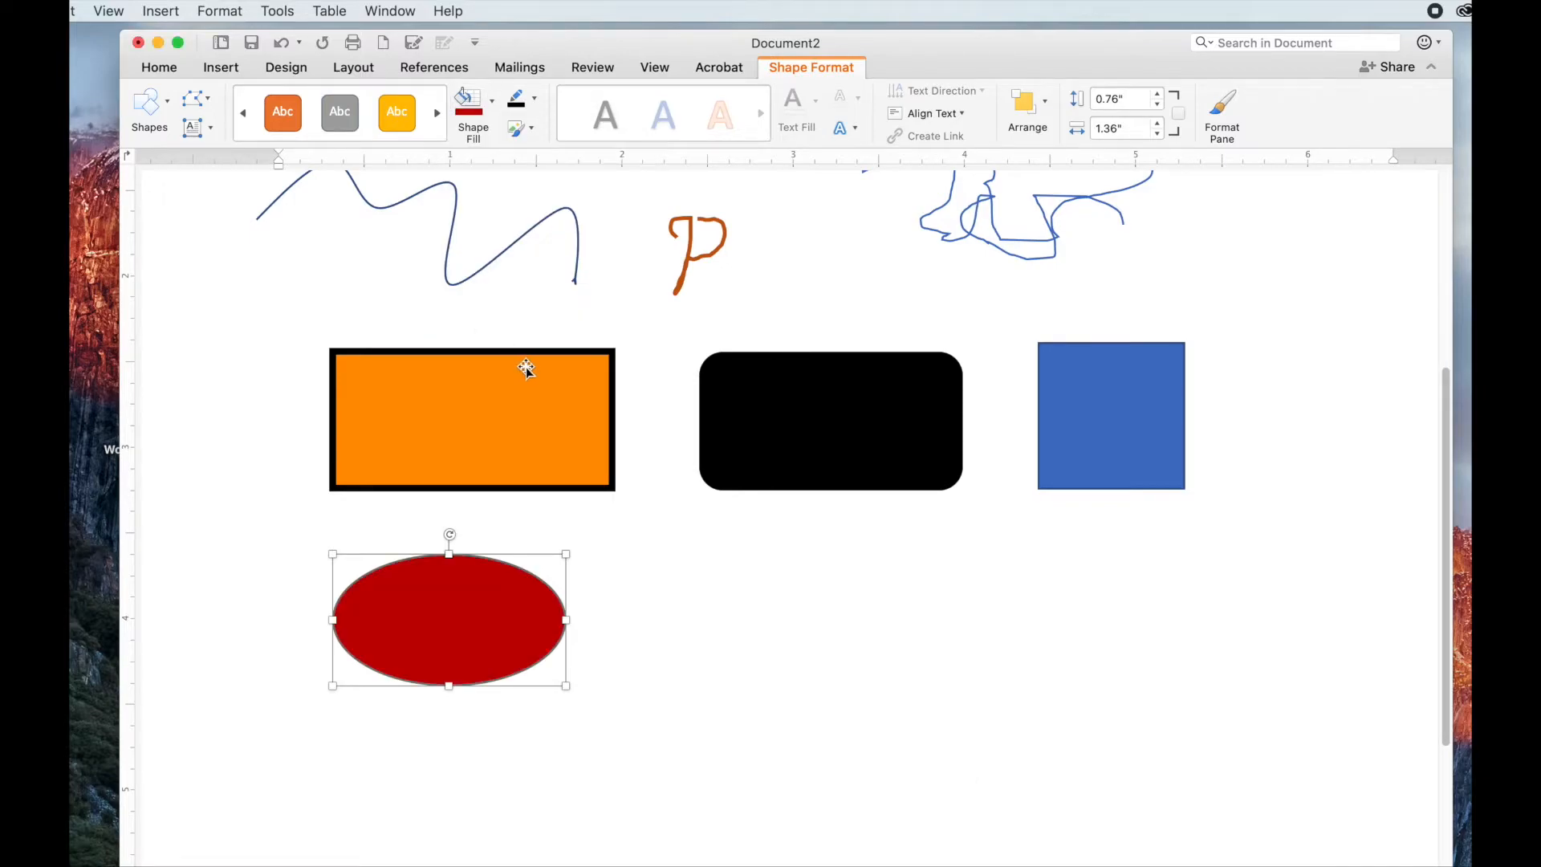
- Give the oval a purple outline with a weight of 2¼ pt
click(535, 99)
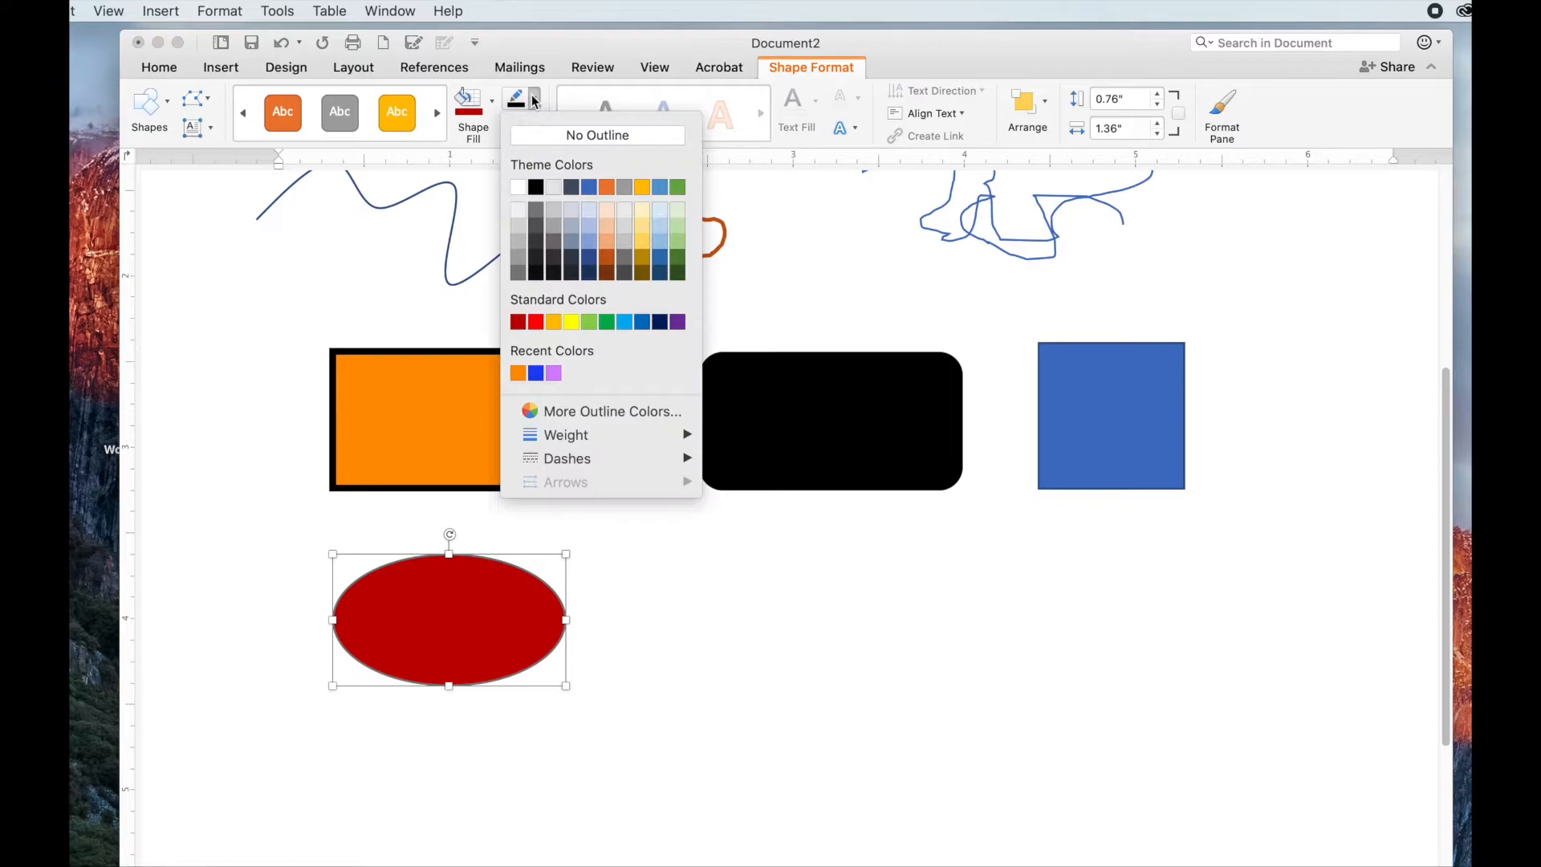
click(677, 322)
click(535, 99)
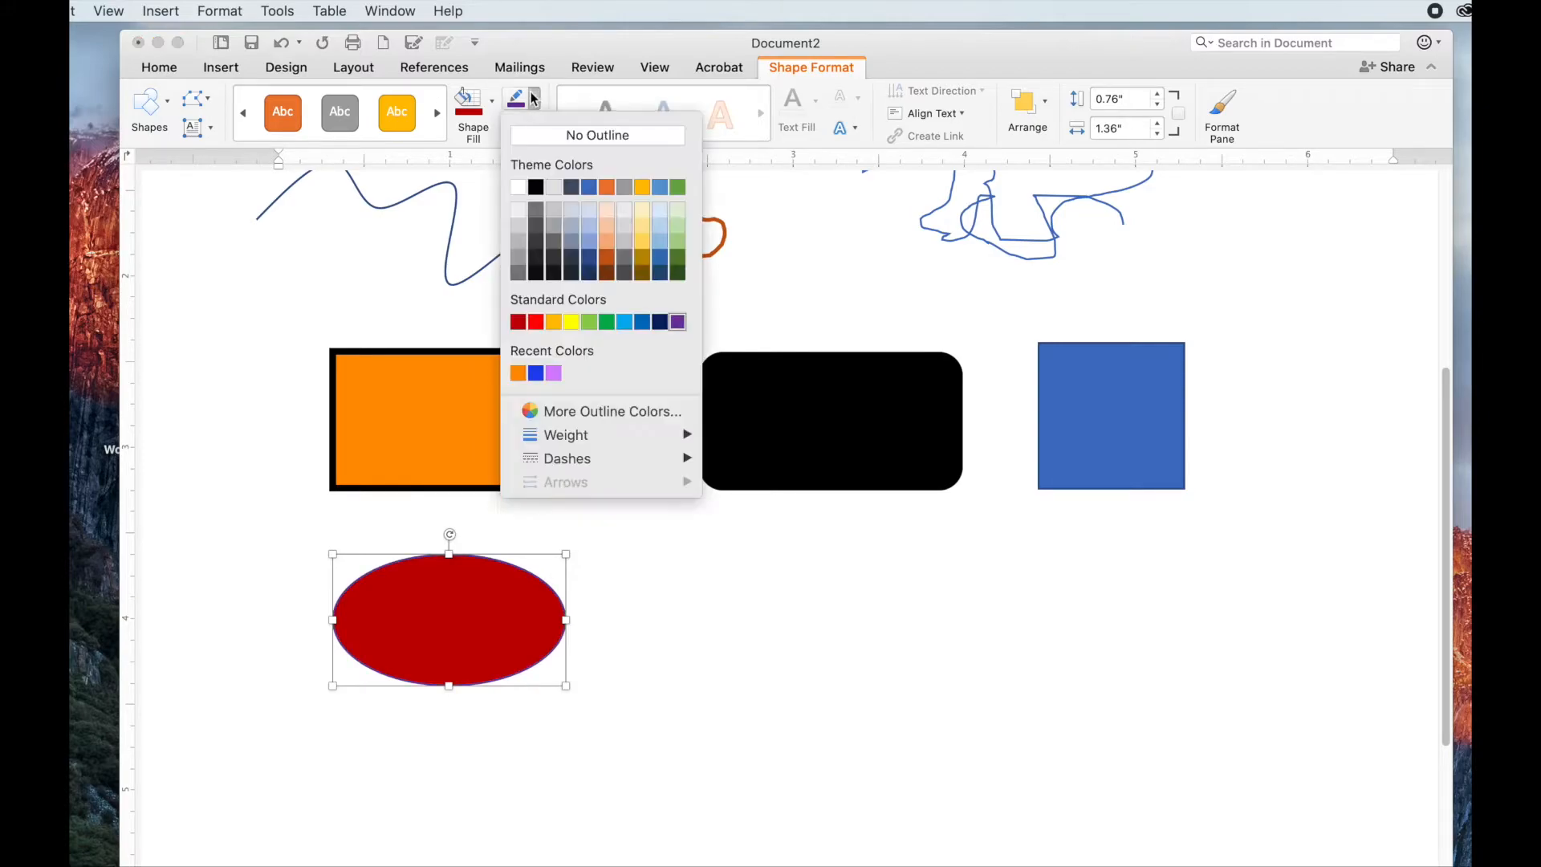
mouse_move(646, 438)
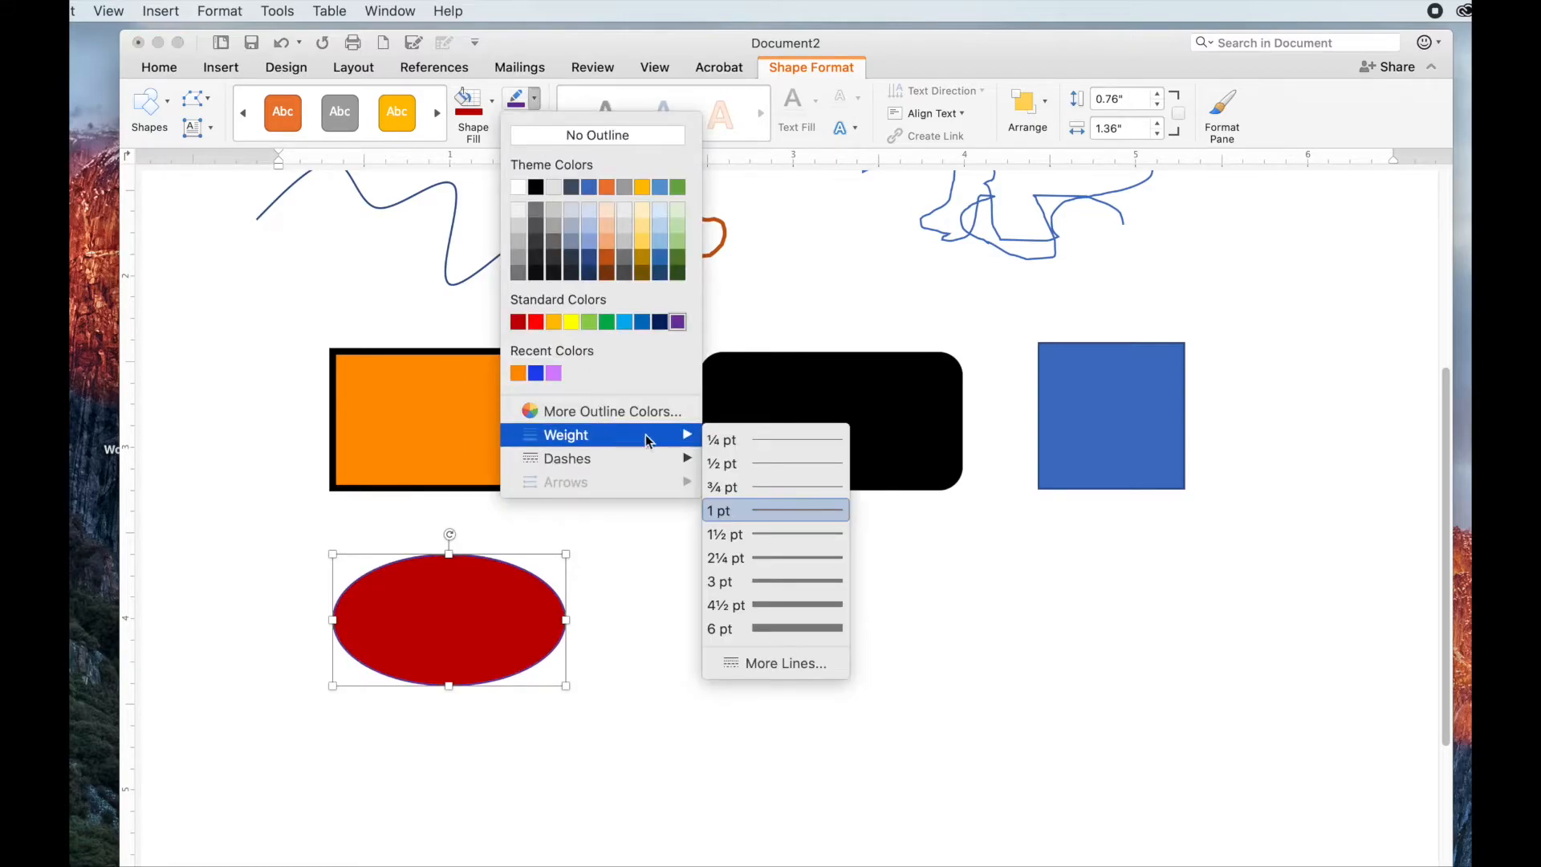
click(787, 558)
click(663, 638)
scroll(662, 638, up, 5)
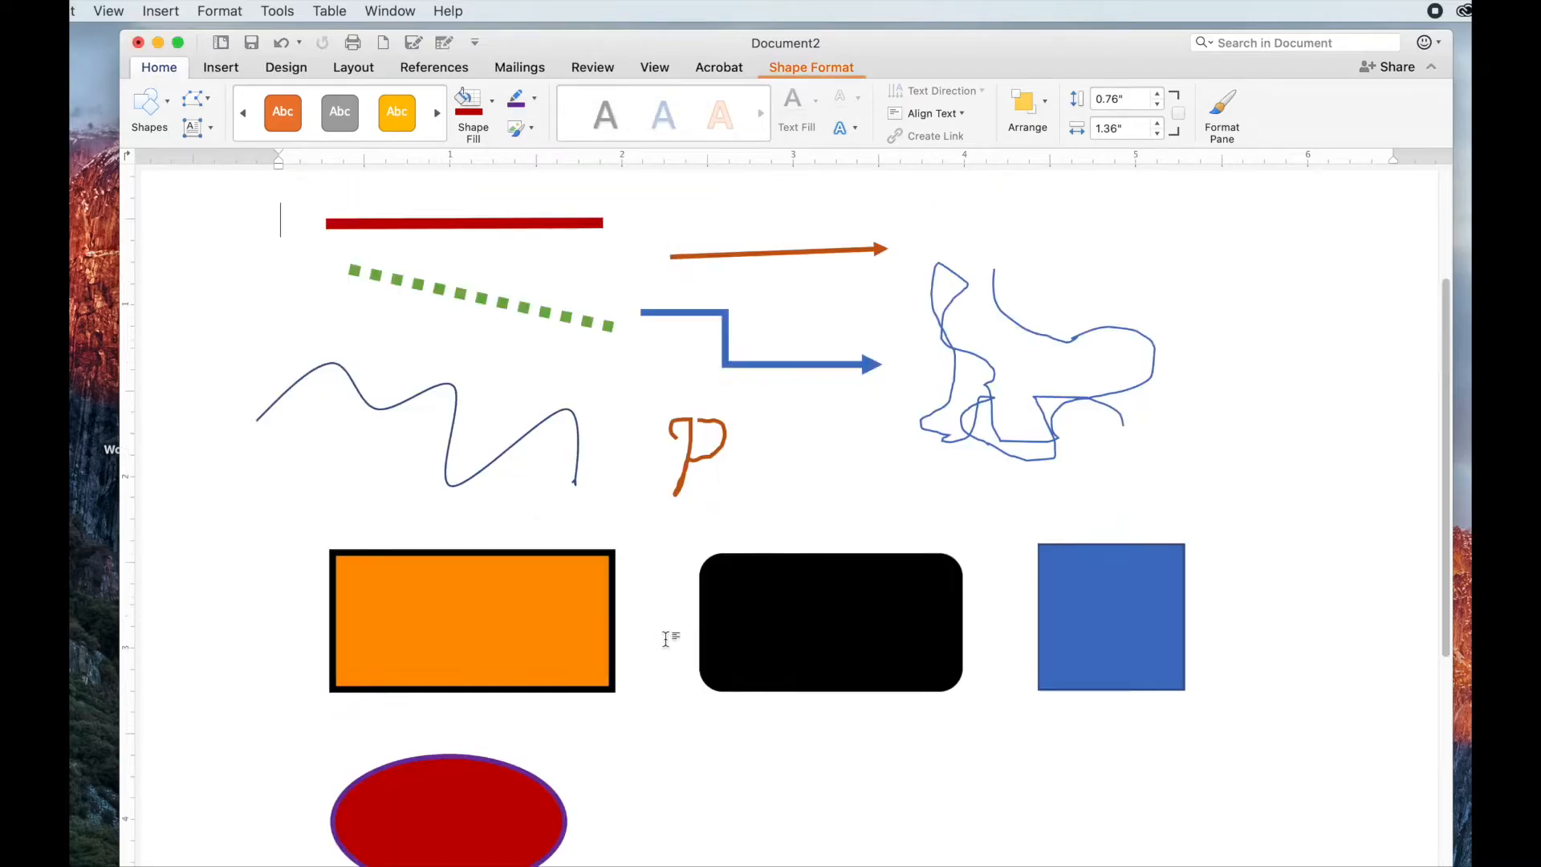
- Draw a circle about 0.82" in diameter beside the red oval
scroll(666, 638, down, 5)
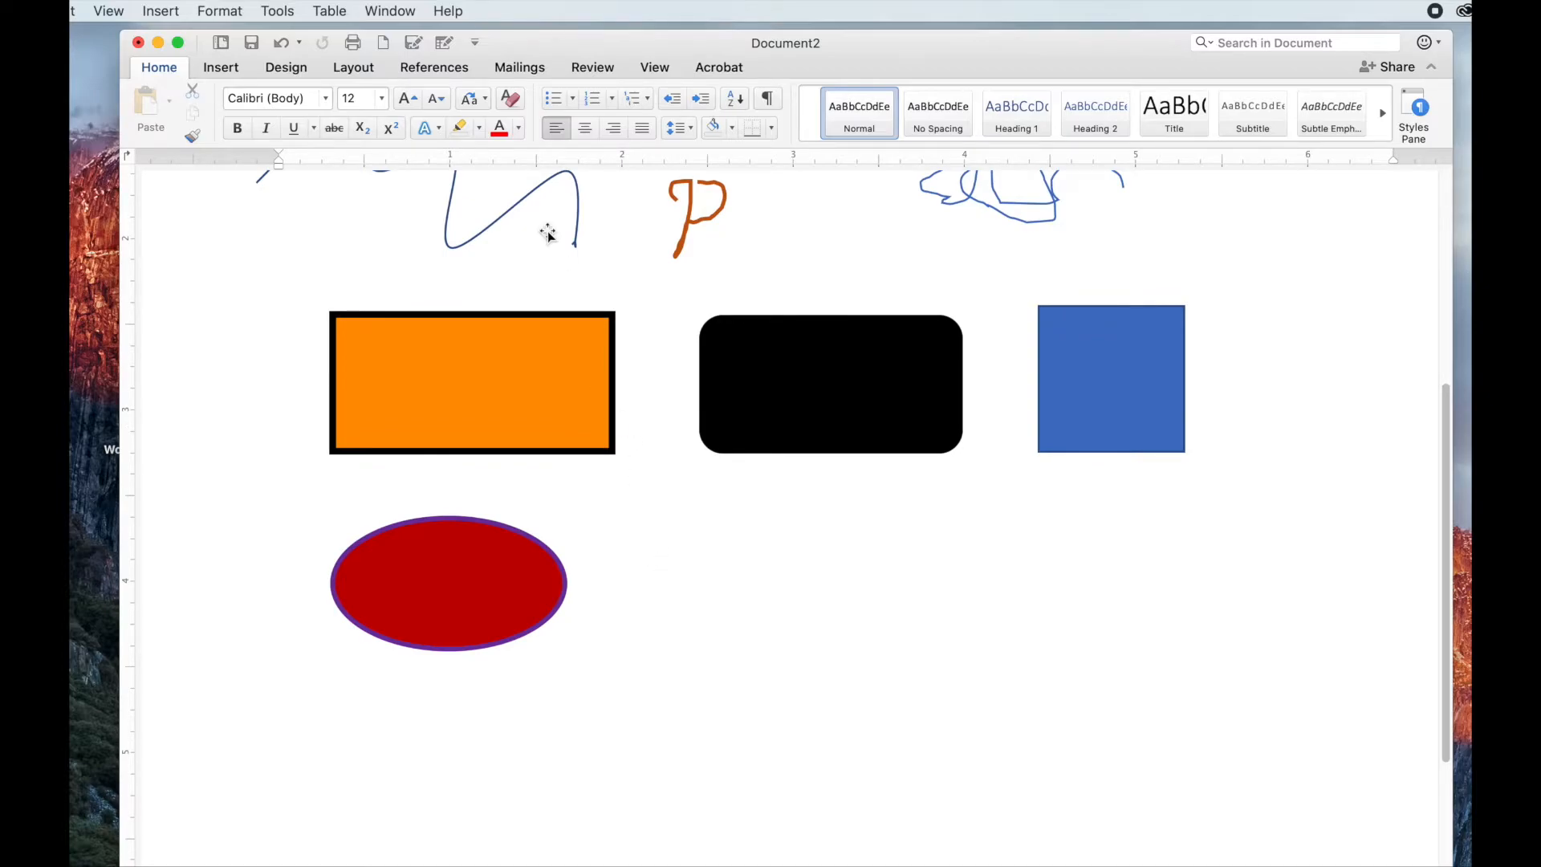
click(219, 69)
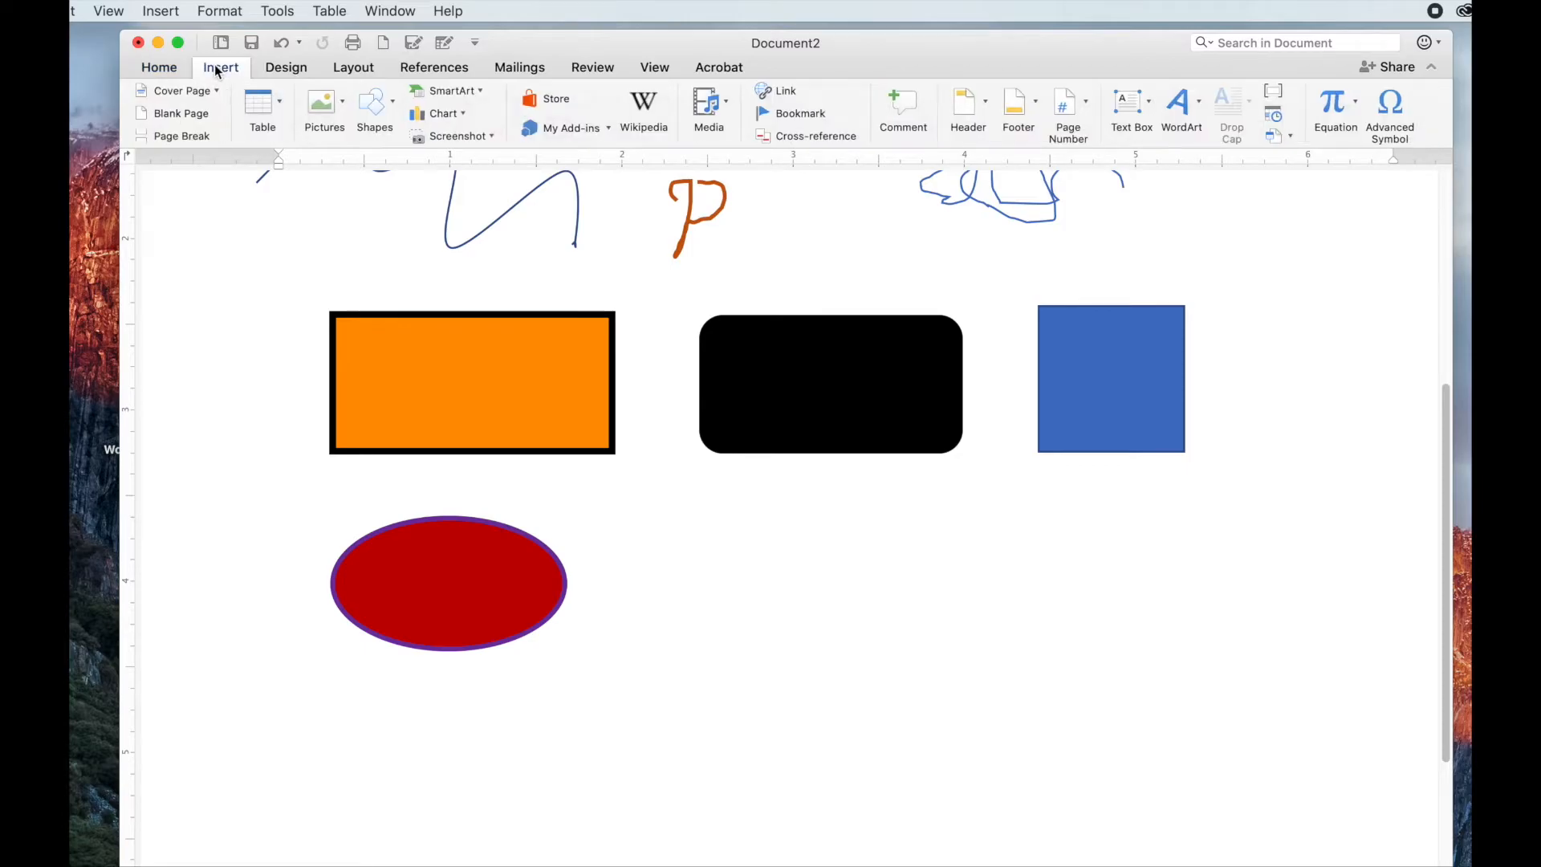
click(392, 105)
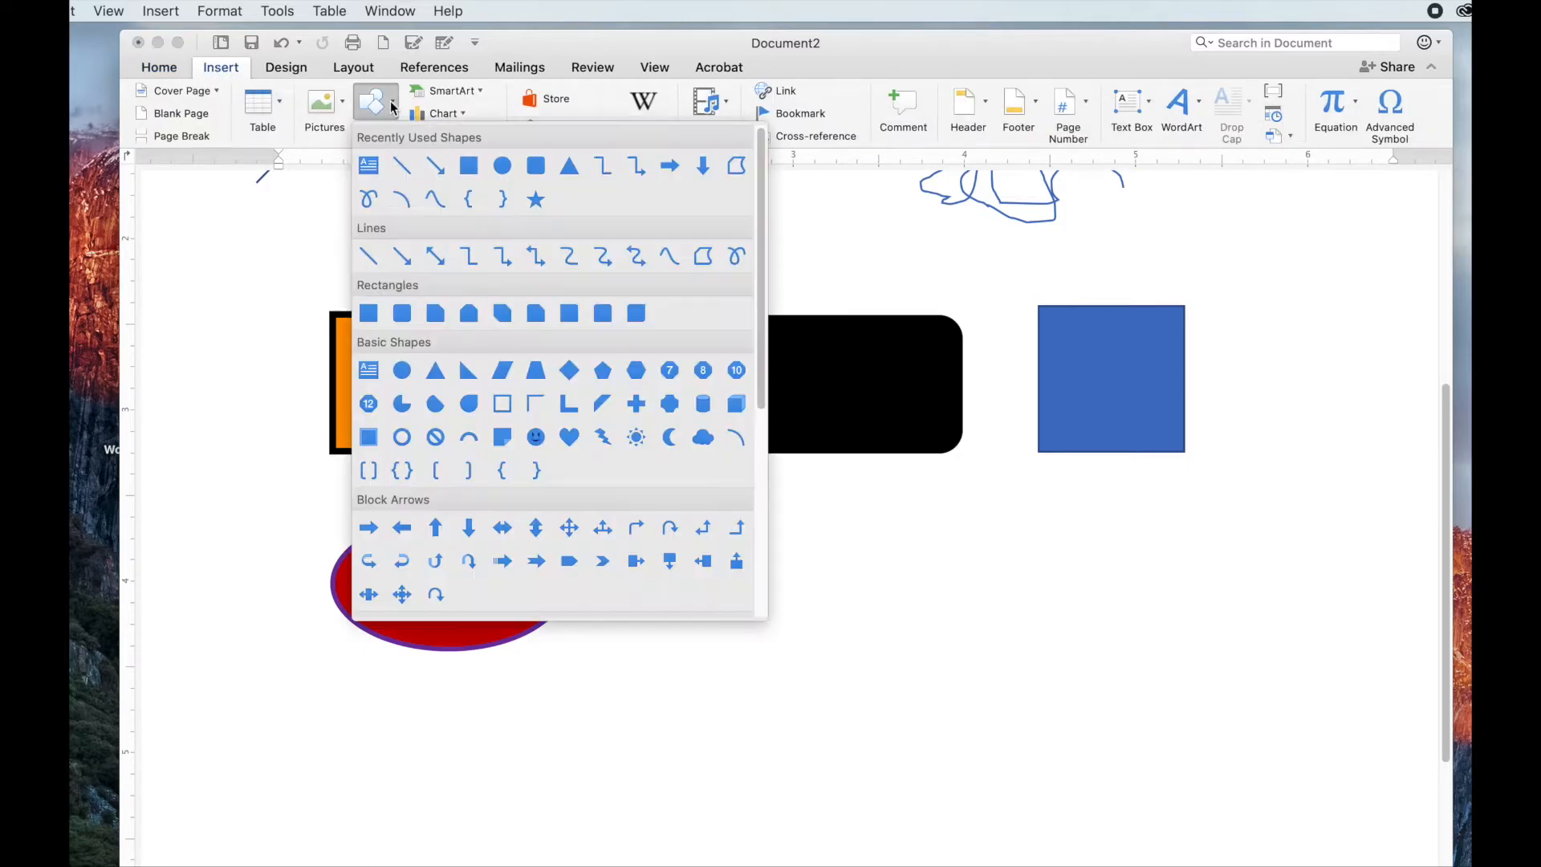
click(403, 372)
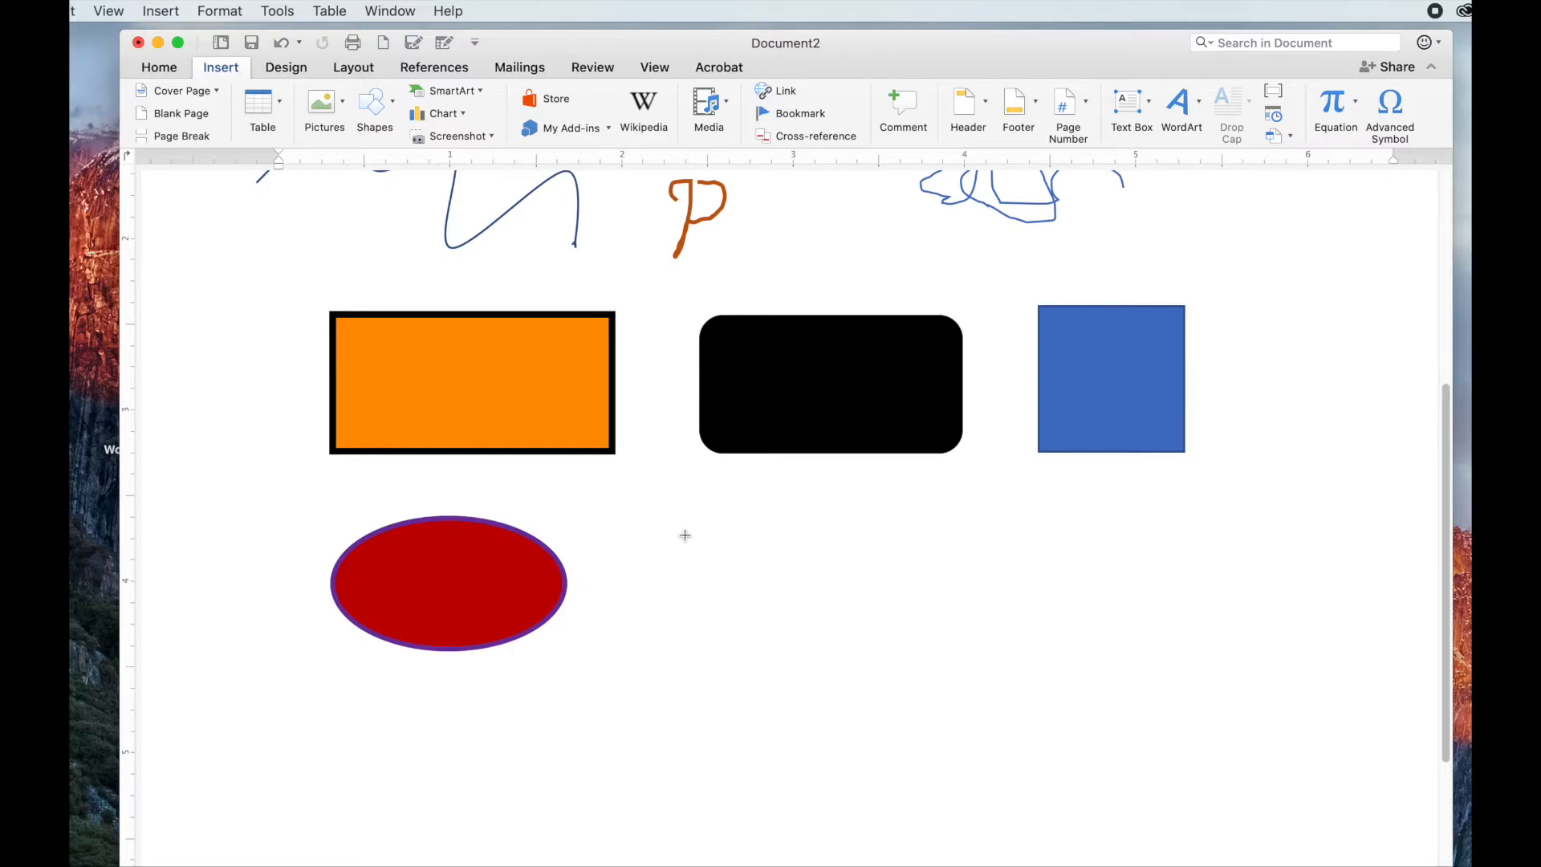
drag(683, 533, 826, 620)
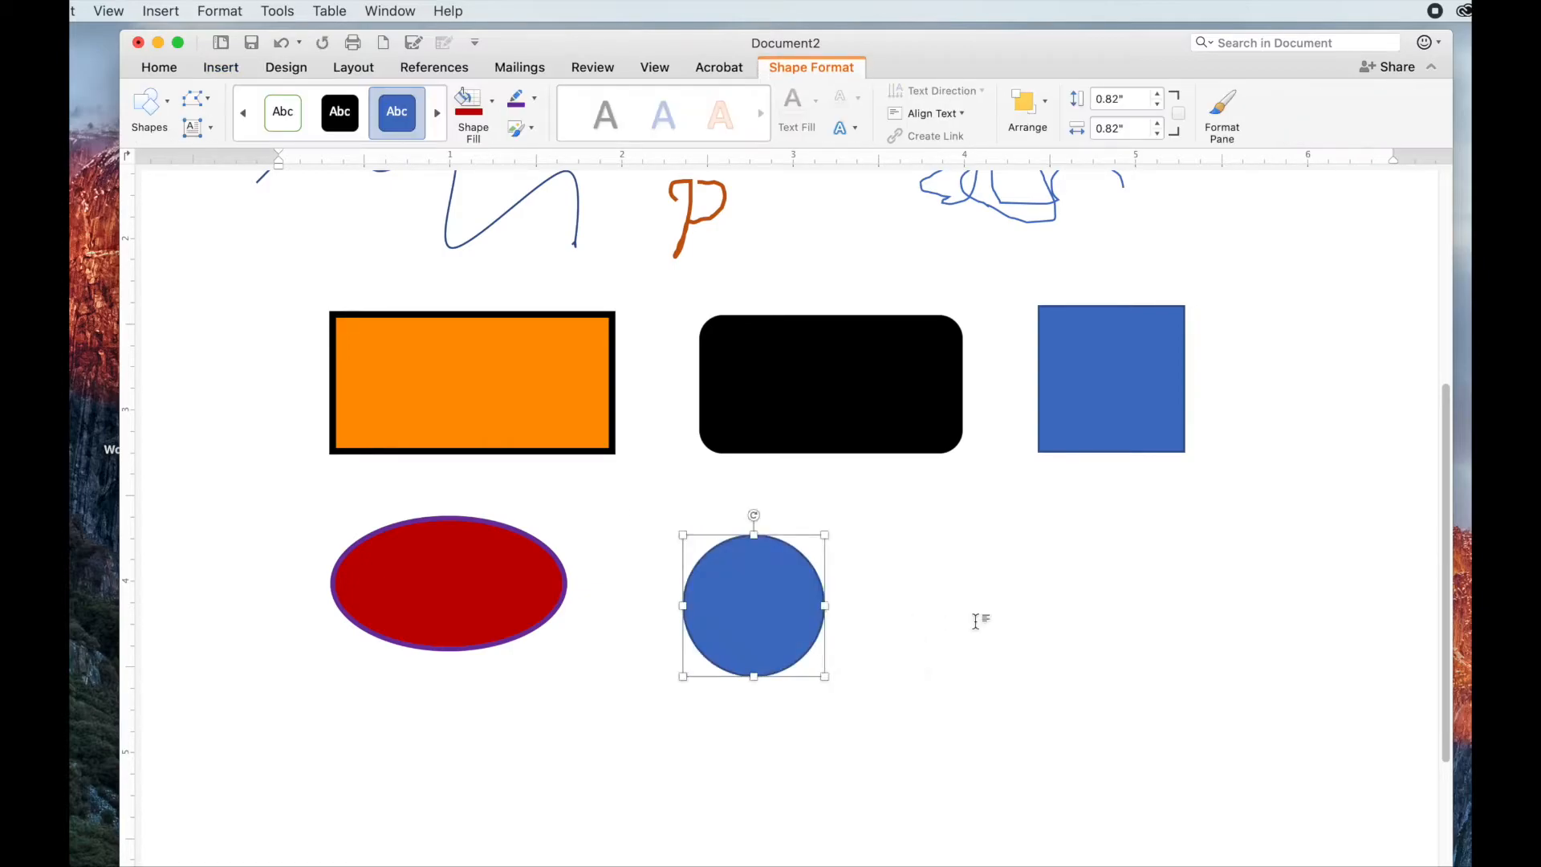
- Apply the gold shape style to the circle and change its fill to light gray
click(436, 113)
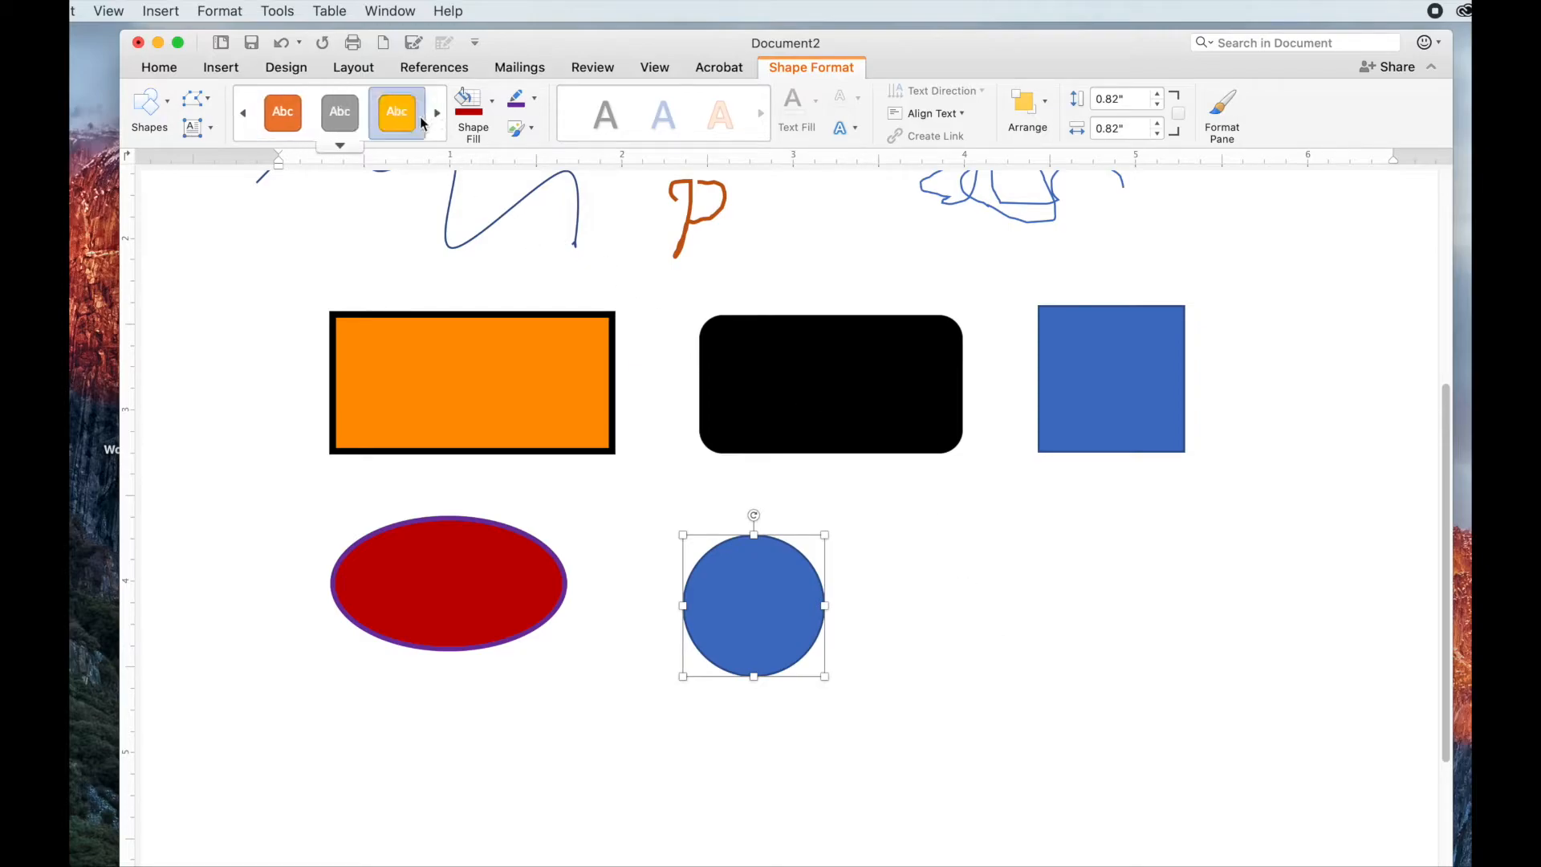
click(395, 120)
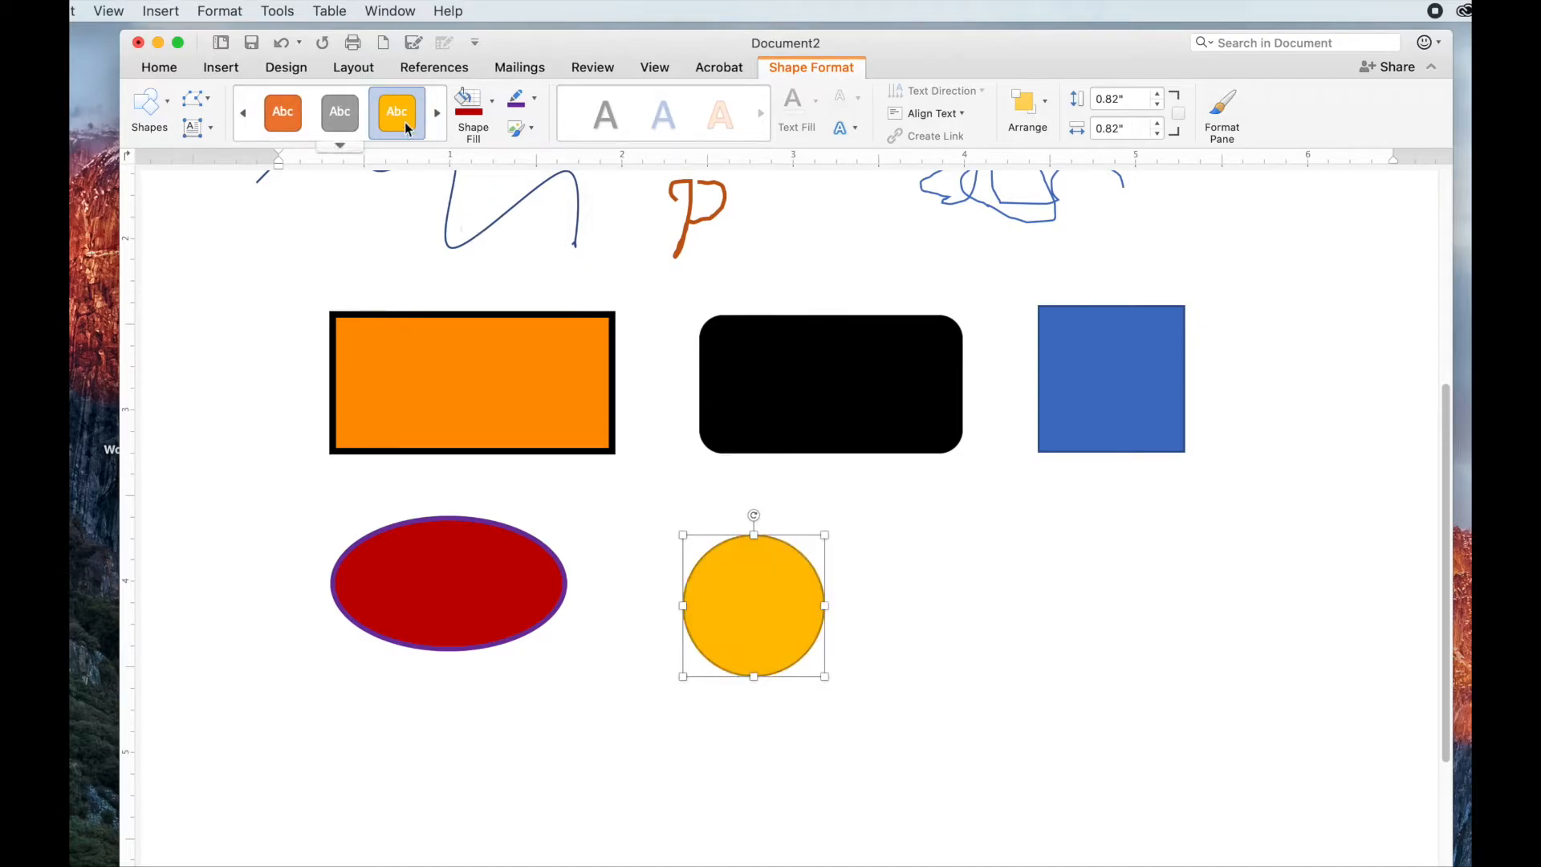
click(489, 104)
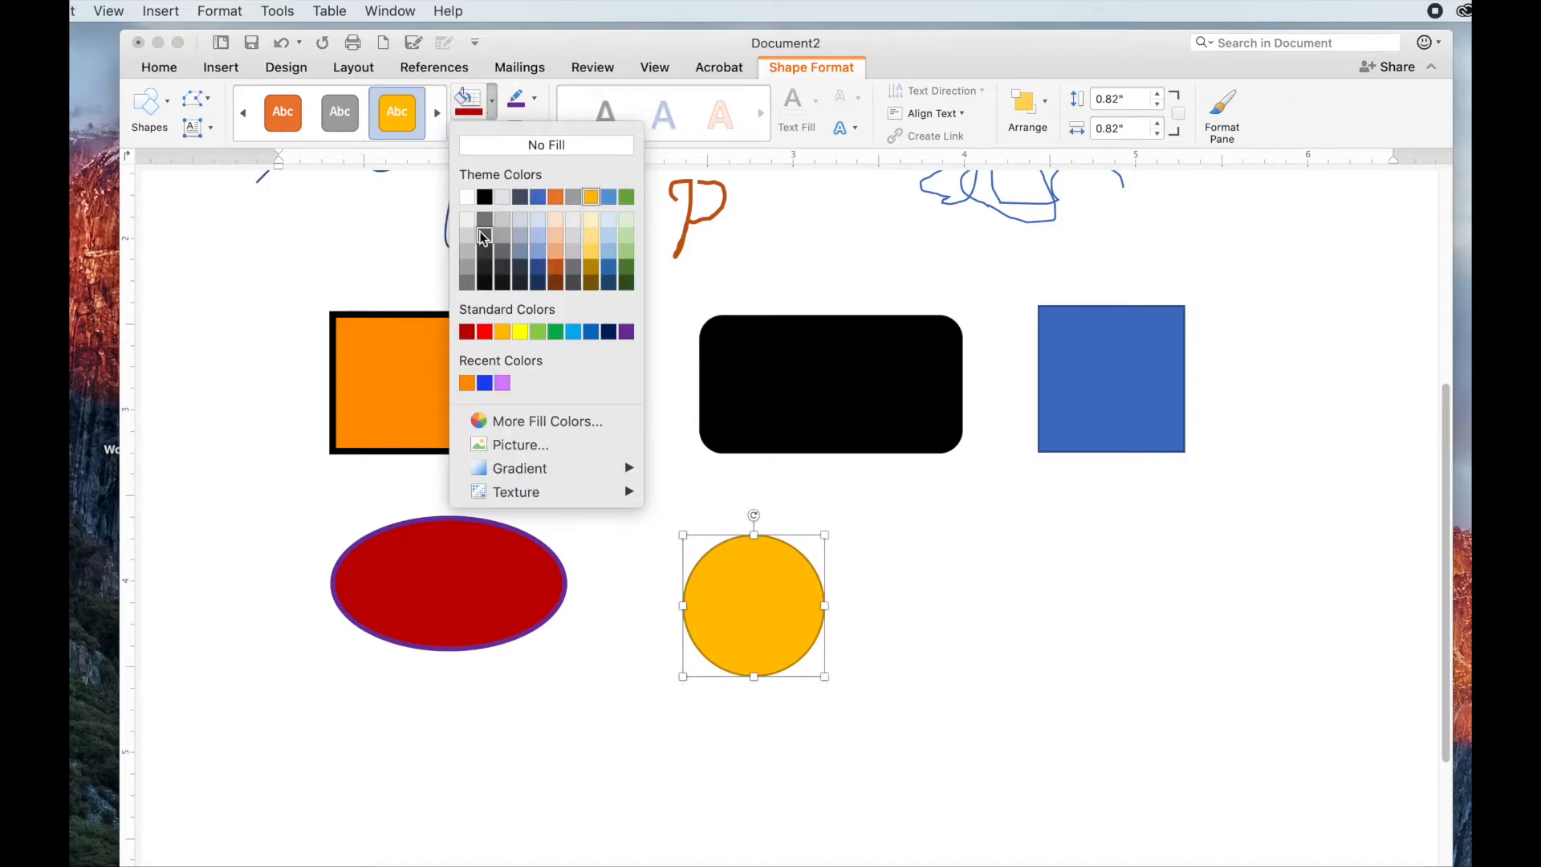
click(463, 251)
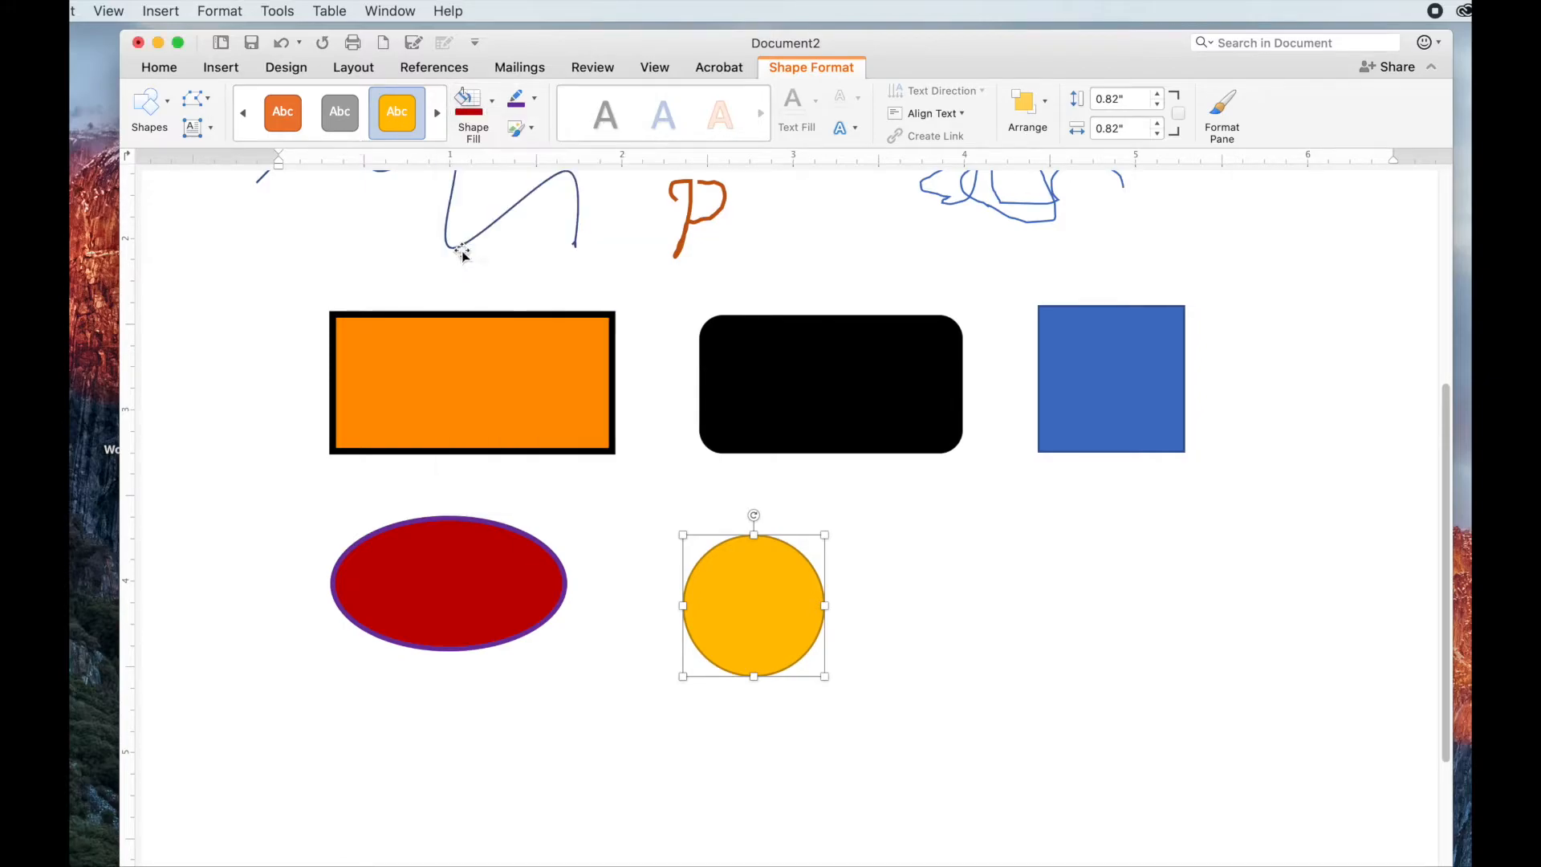
- Give the gray circle a dark red outline with a weight of 2¼ pt
click(535, 99)
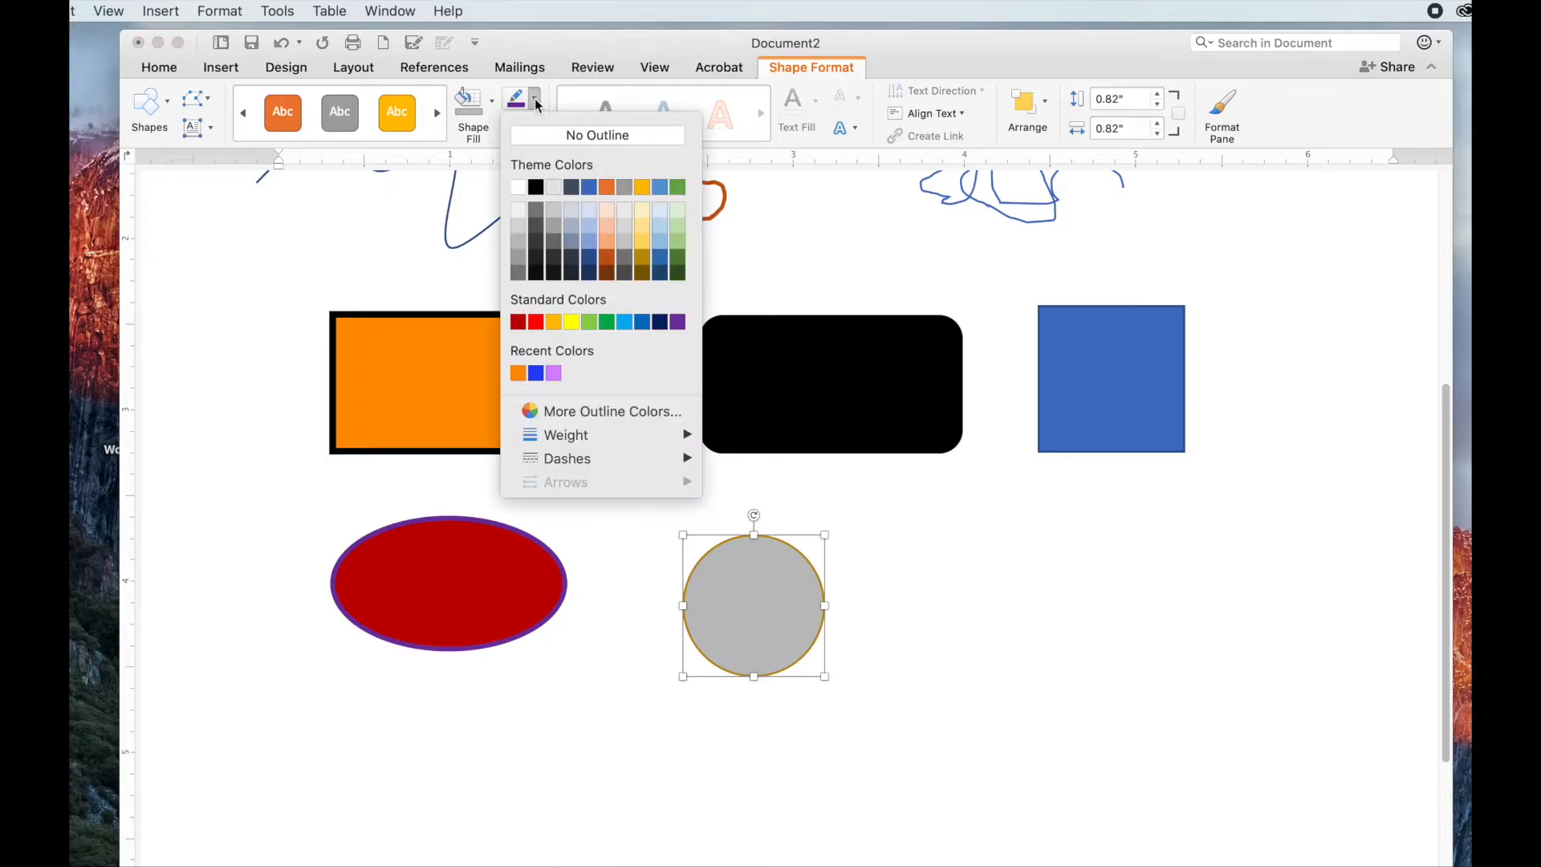
click(517, 323)
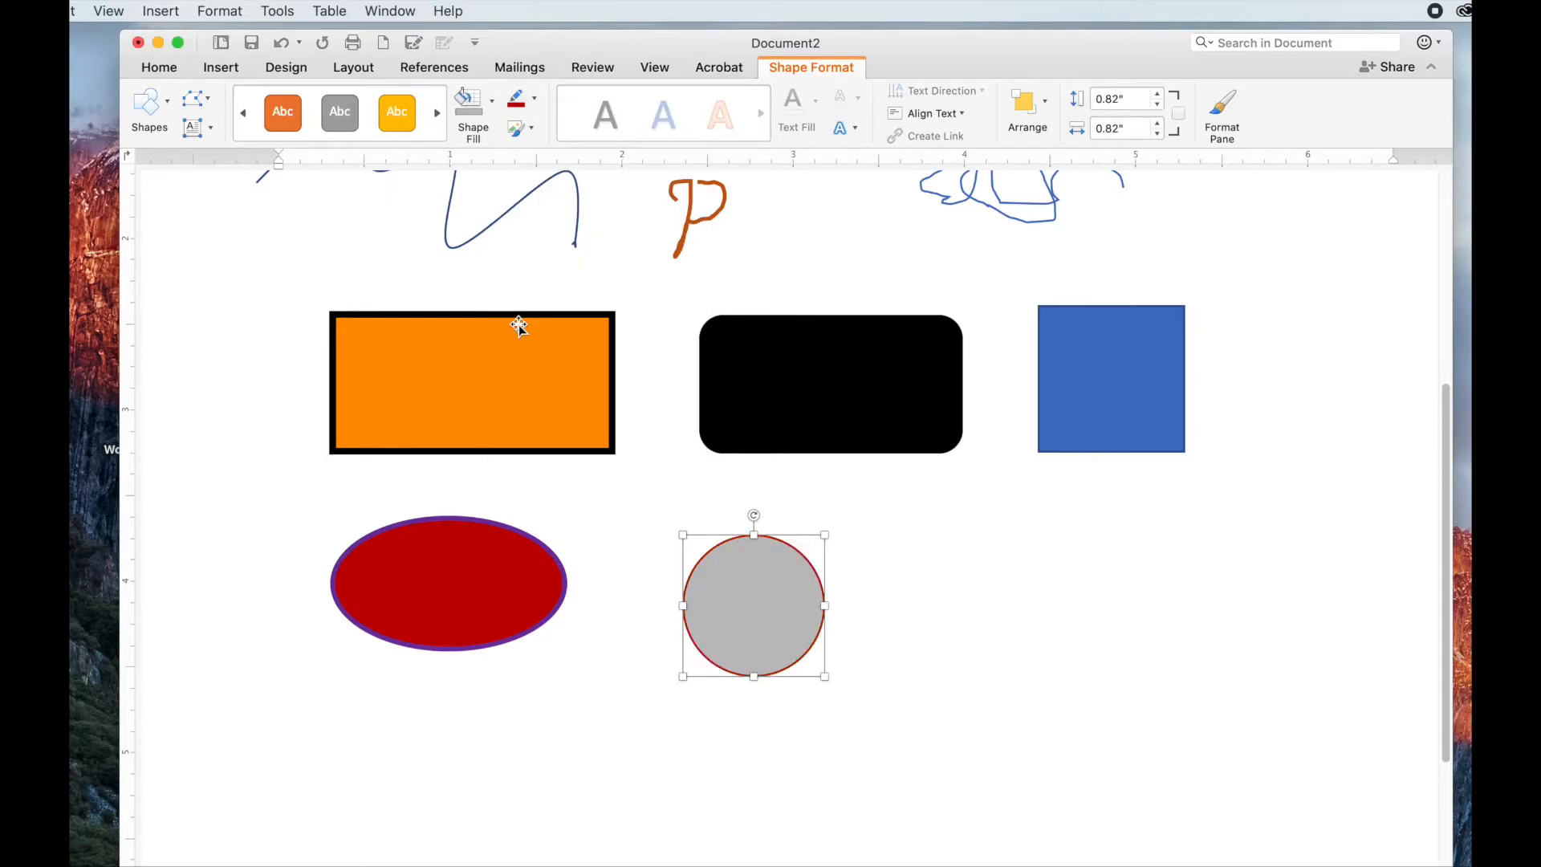
click(535, 98)
mouse_move(598, 433)
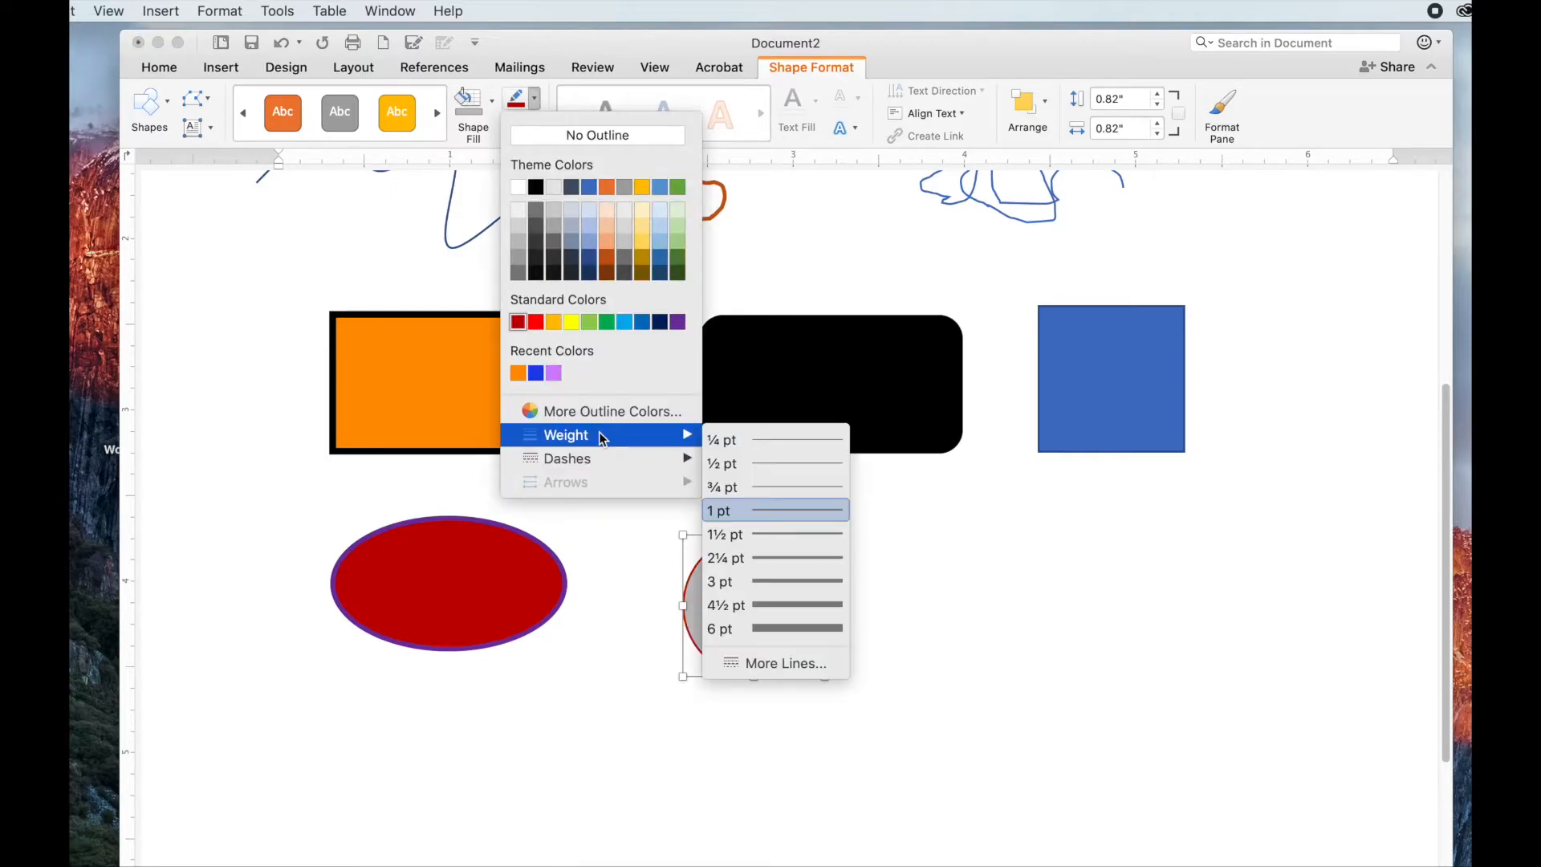
click(762, 550)
click(970, 639)
scroll(972, 642, up, 5)
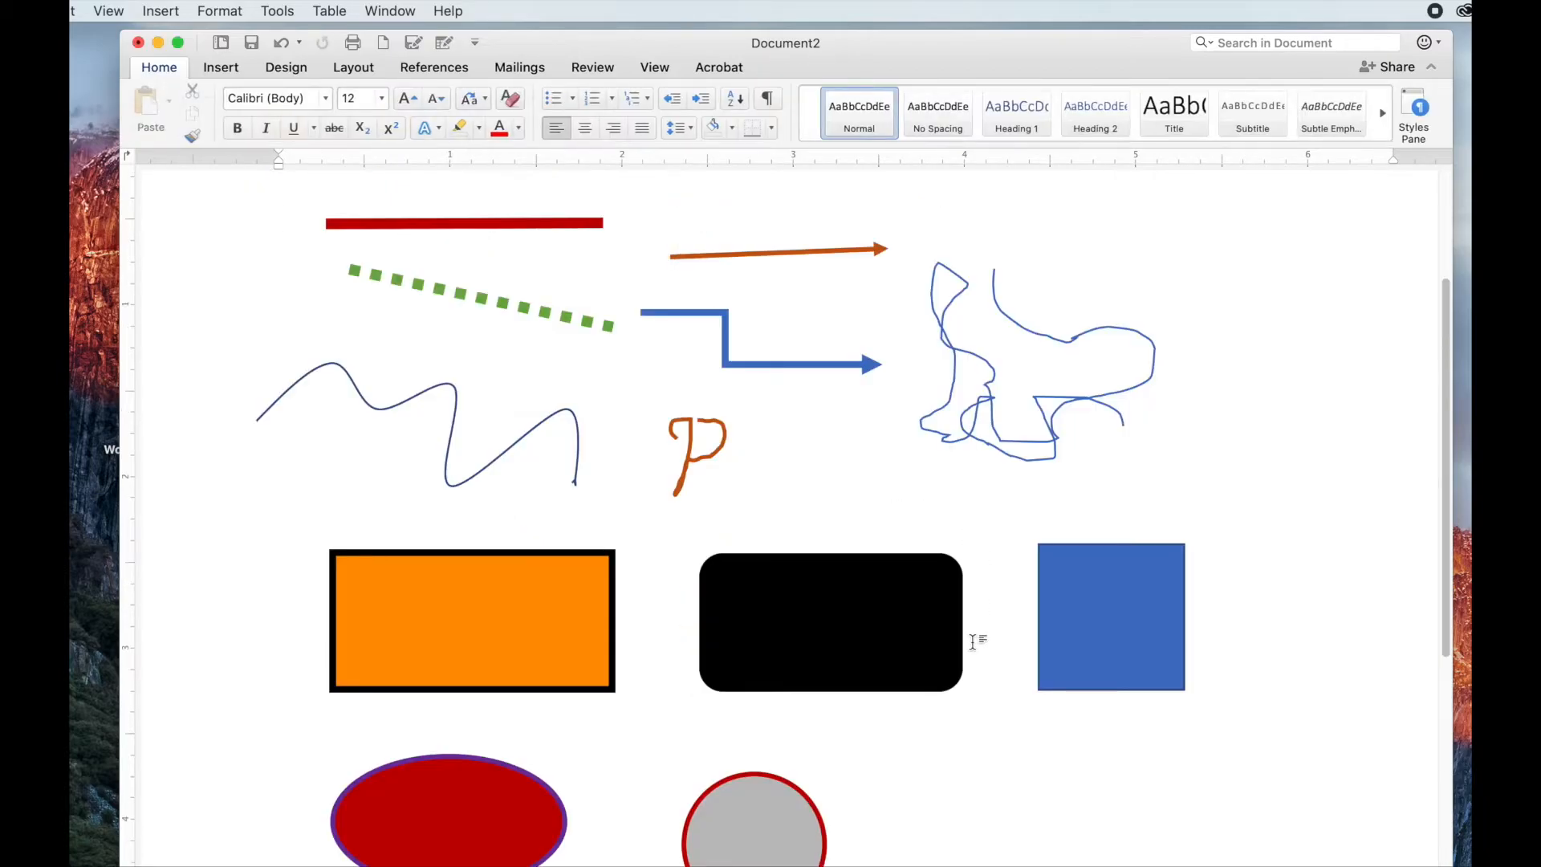
- Draw a triangle about 1.1" wide and 0.97" high beside the gray circle
scroll(972, 642, down, 5)
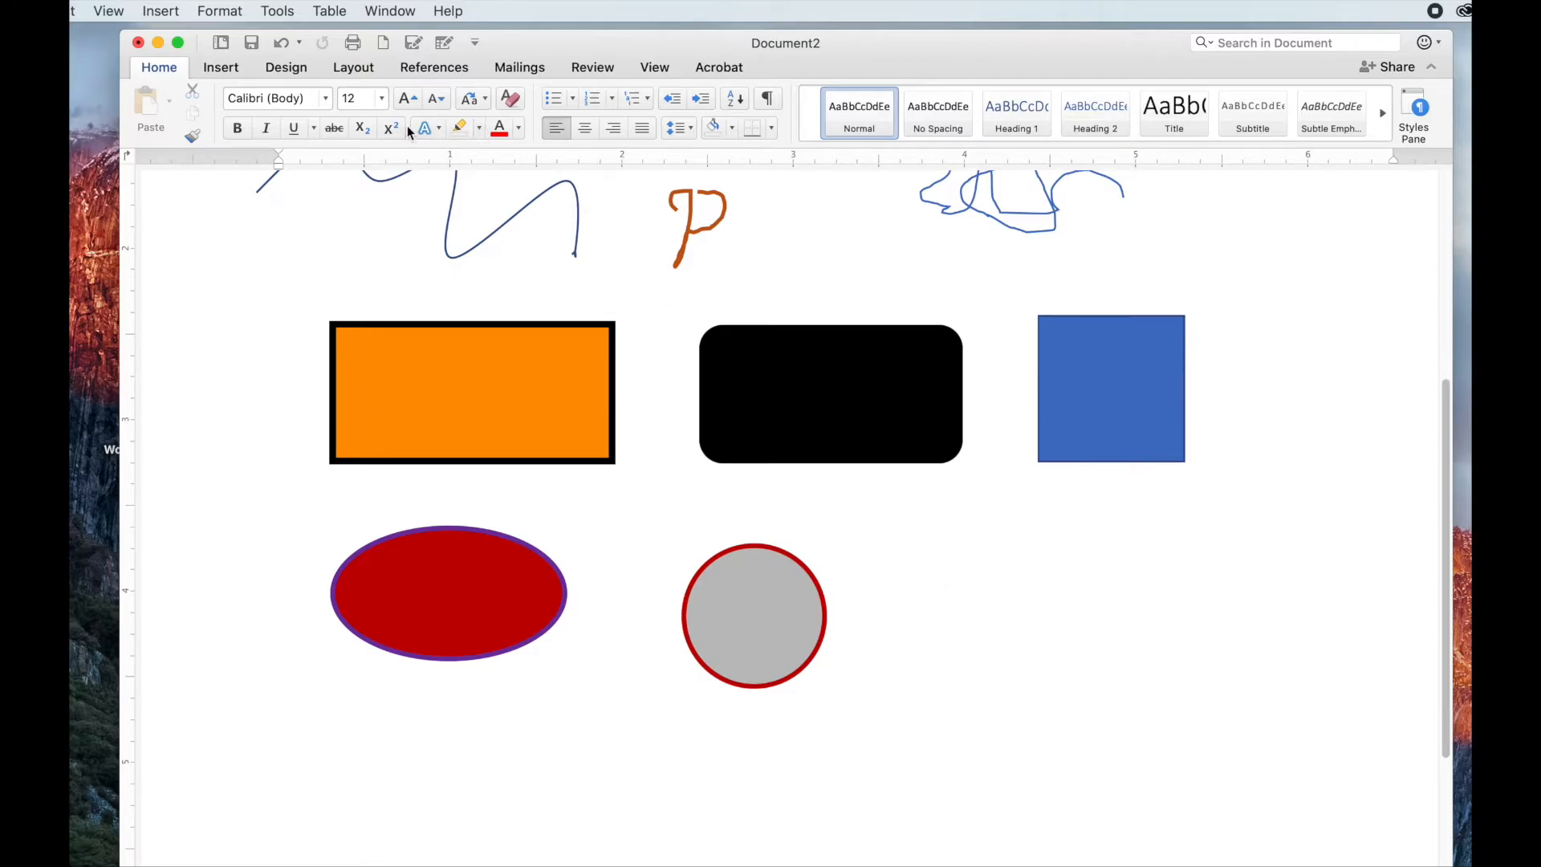
click(219, 69)
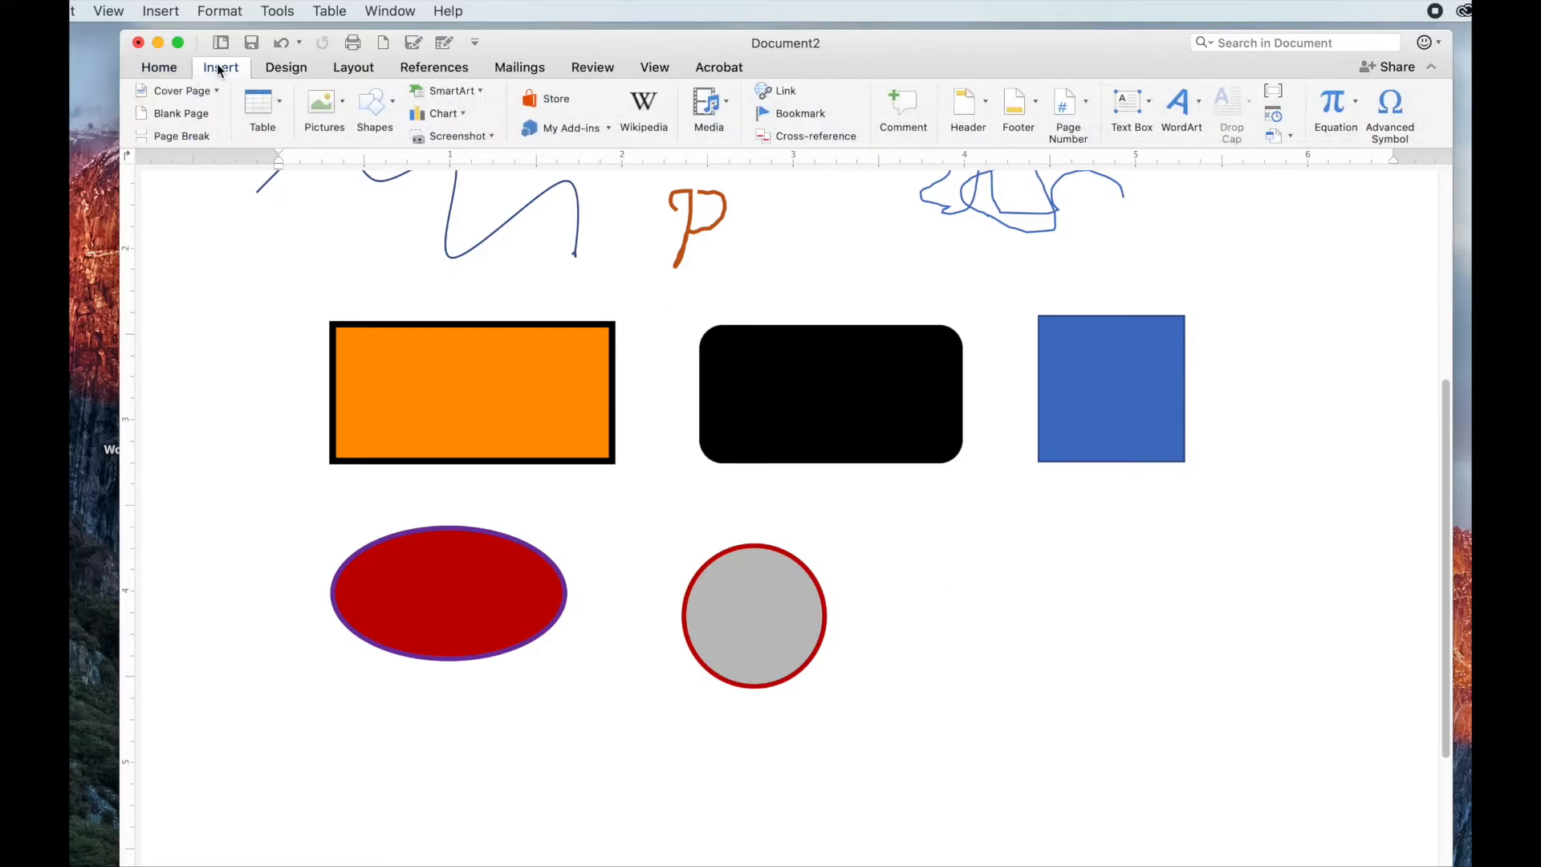
click(372, 103)
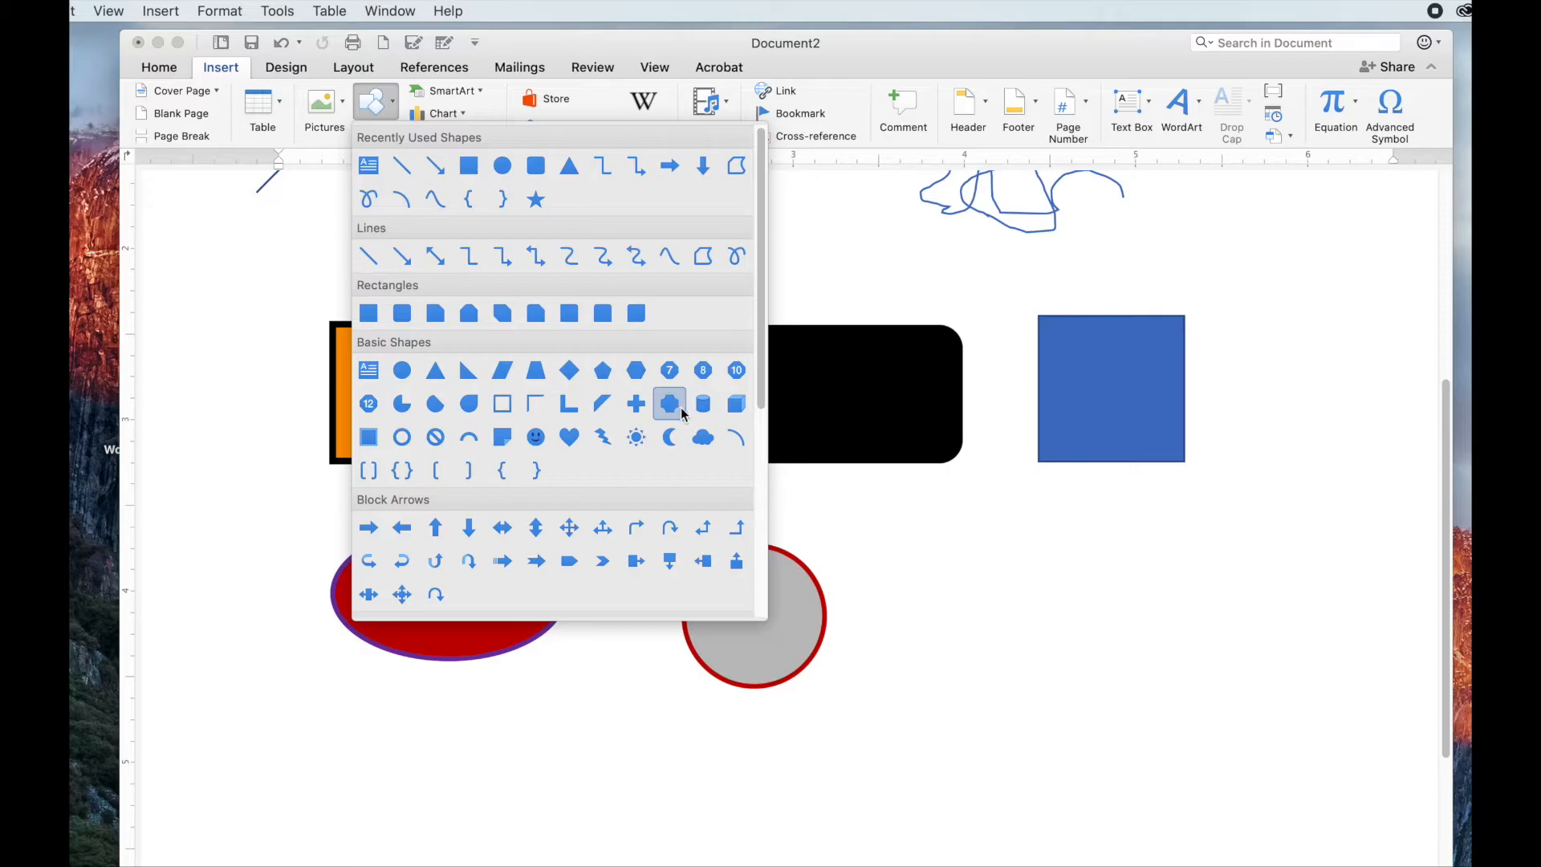
click(435, 372)
drag(924, 530, 1112, 692)
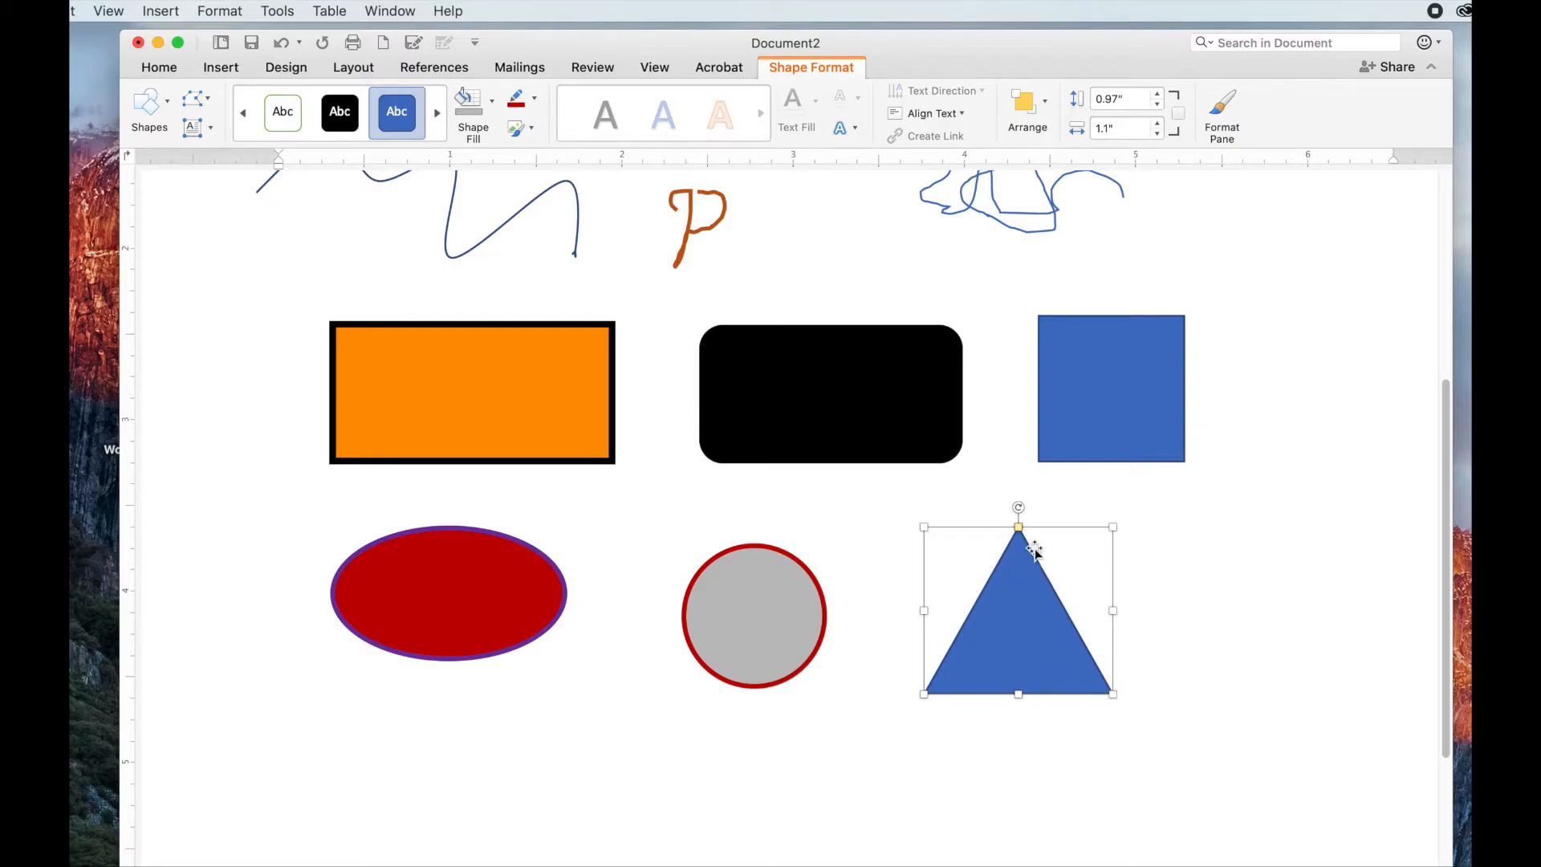
- Select the circle, oval, rectangles and square in turn to examine their sizing and rotation handles
click(767, 587)
click(387, 573)
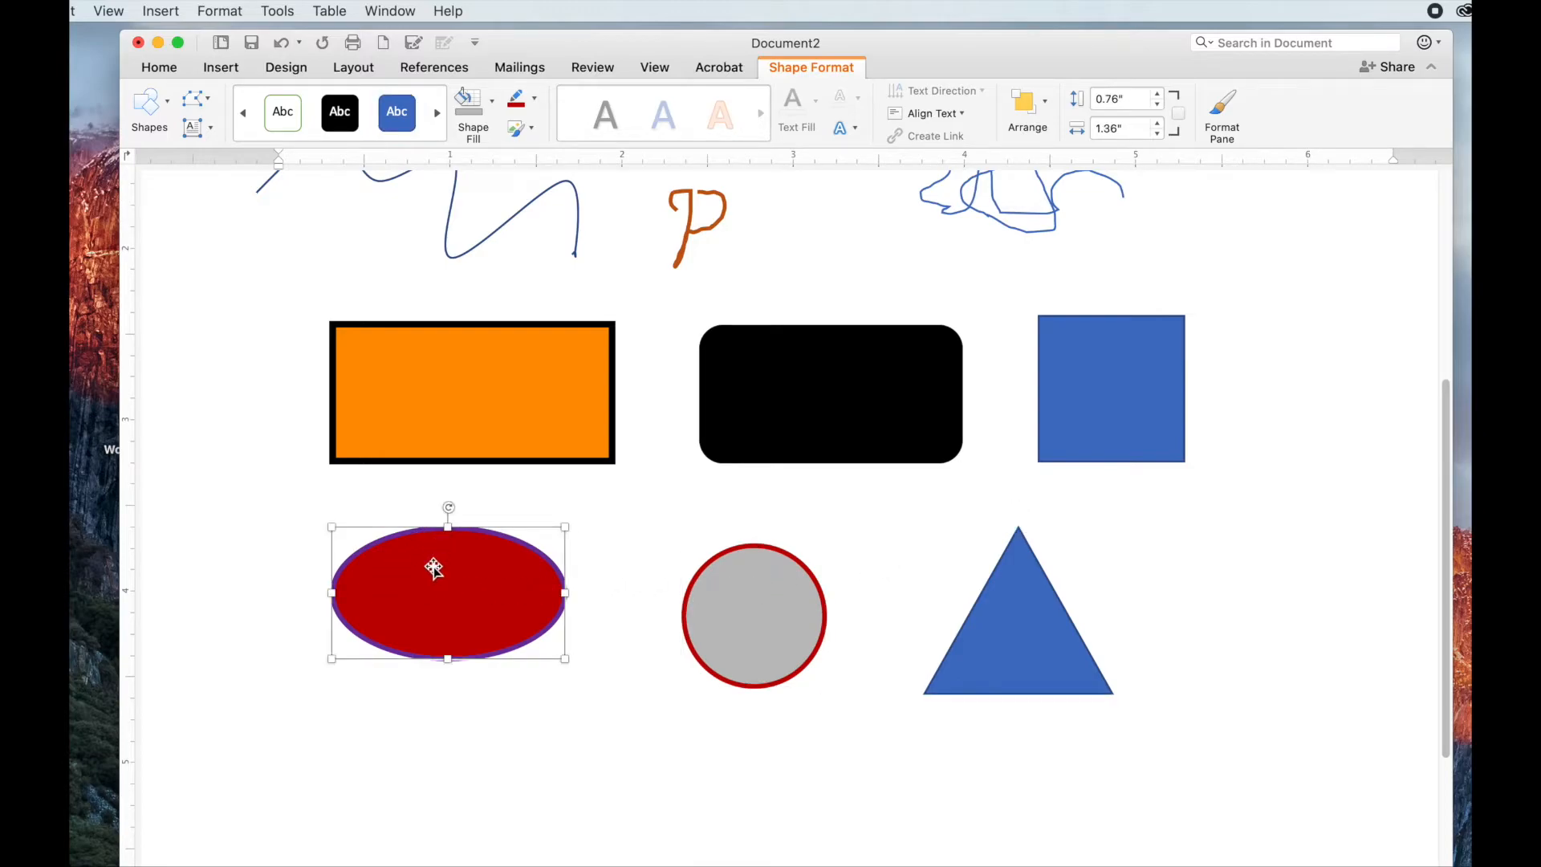
click(503, 397)
click(798, 396)
click(1079, 380)
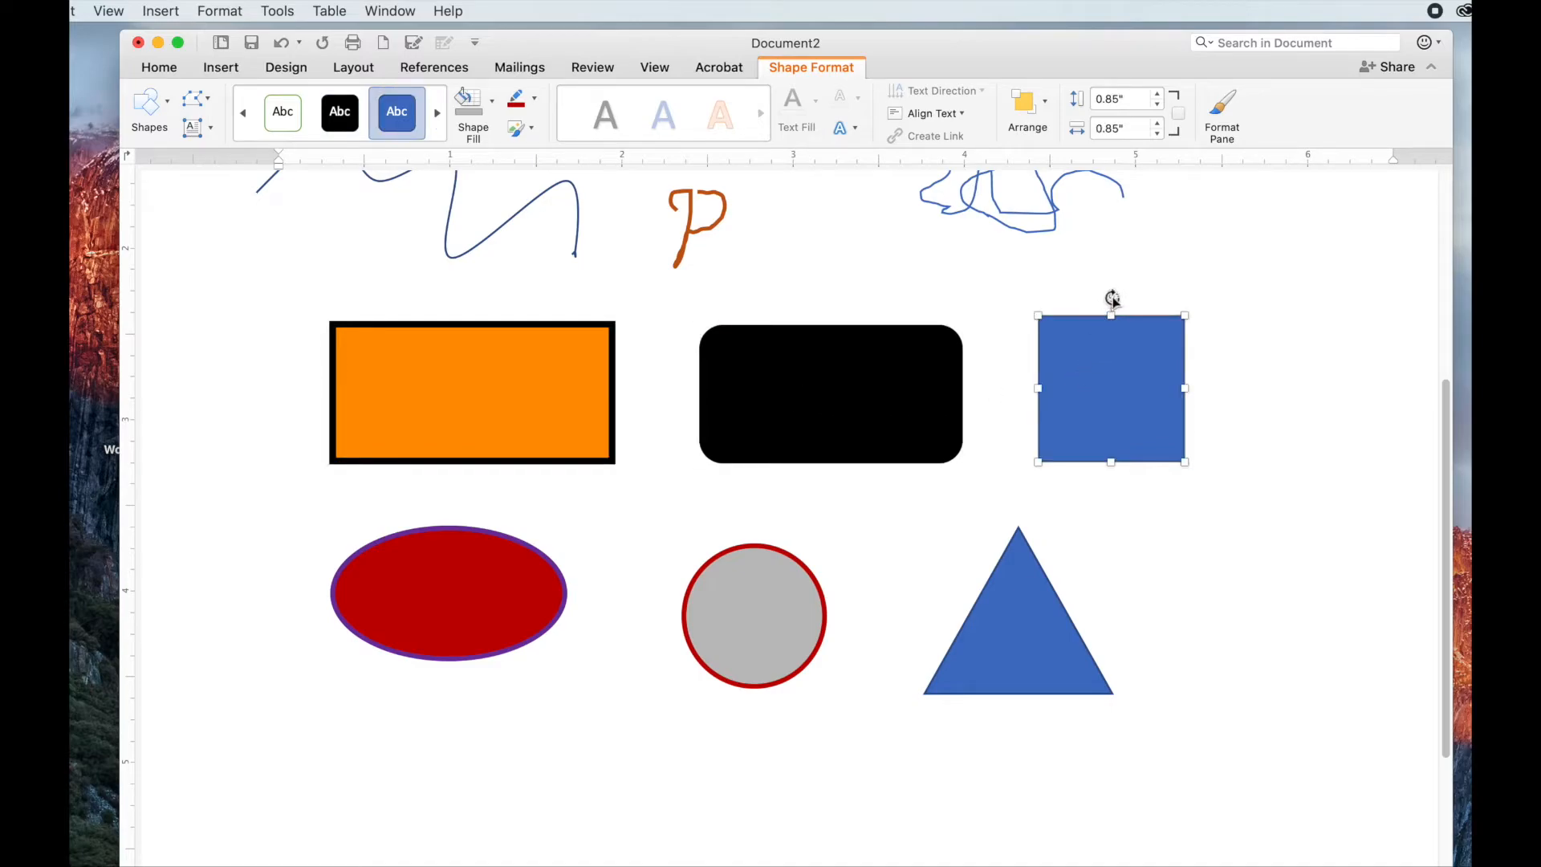
click(863, 386)
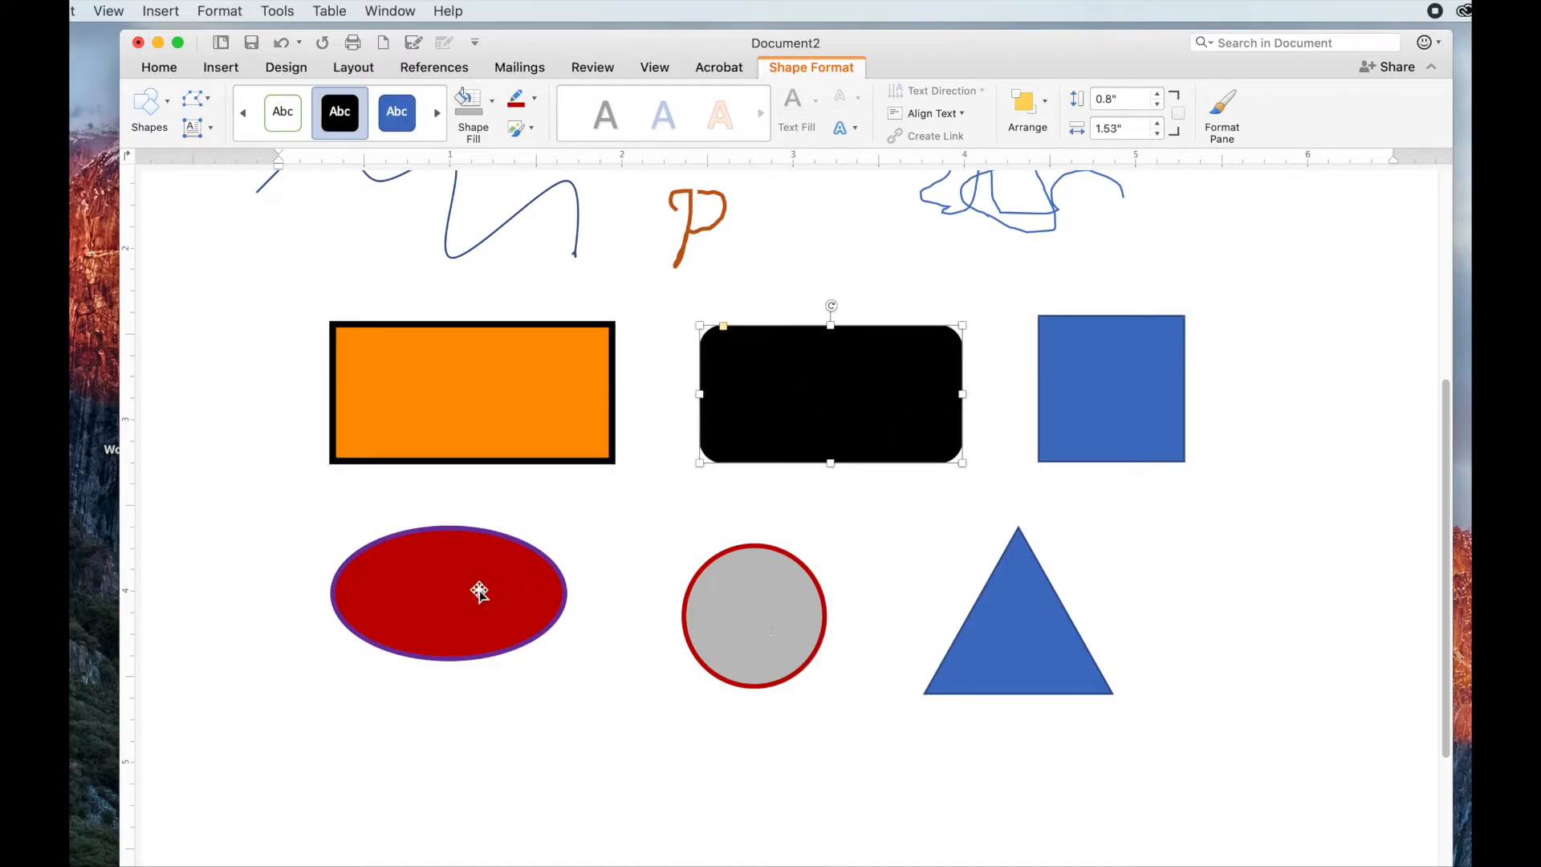
- Enlarge the red oval to about 1.56" wide and 0.8" high
click(448, 588)
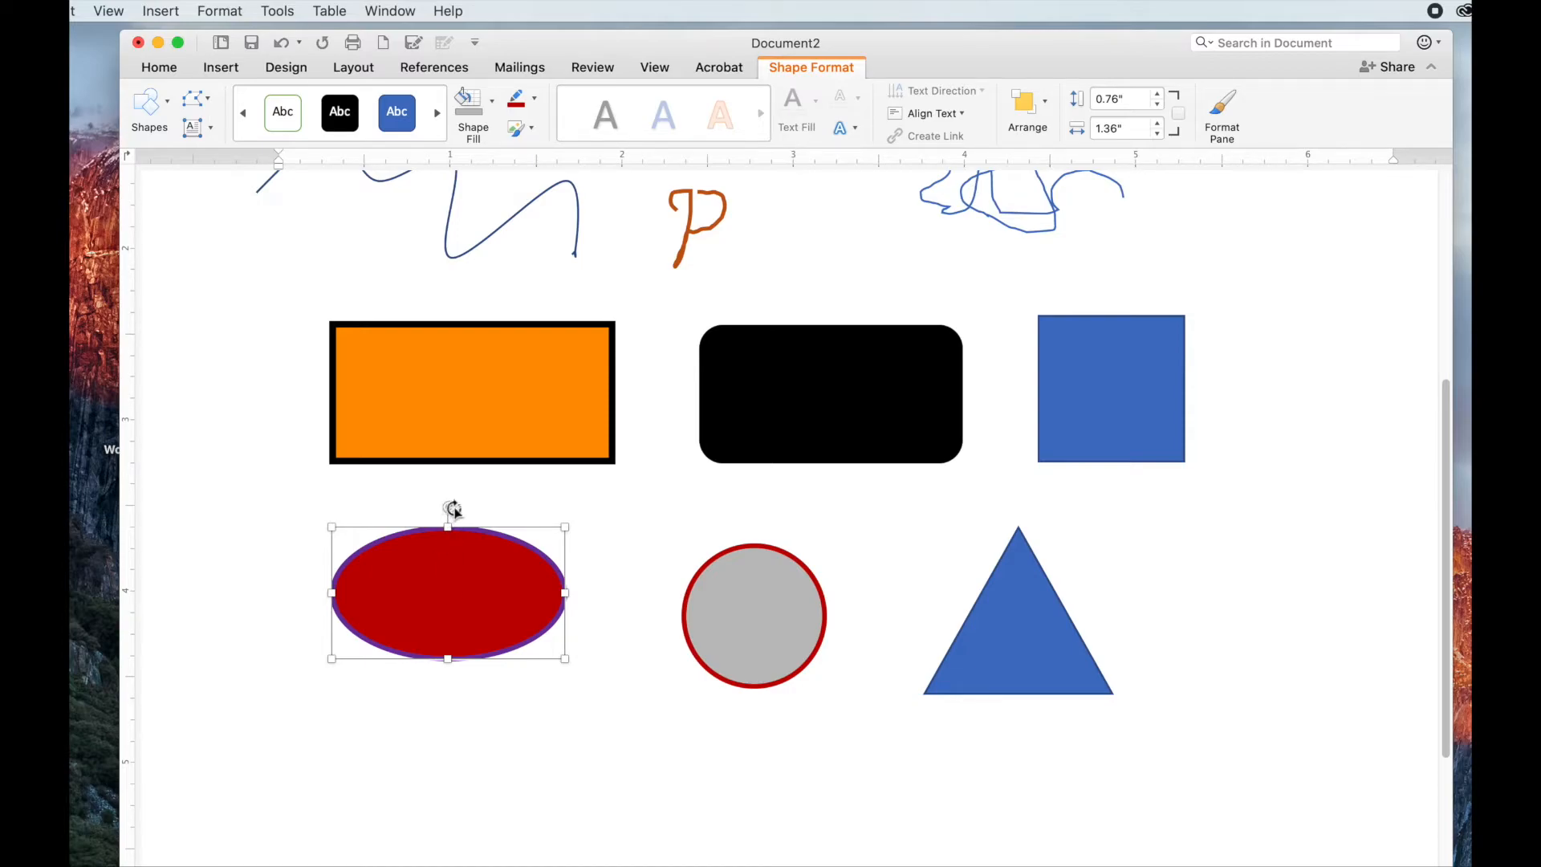
mouse_move(449, 509)
mouse_down()
mouse_move(471, 512)
mouse_move(409, 505)
mouse_move(450, 509)
mouse_up()
drag(565, 527, 601, 521)
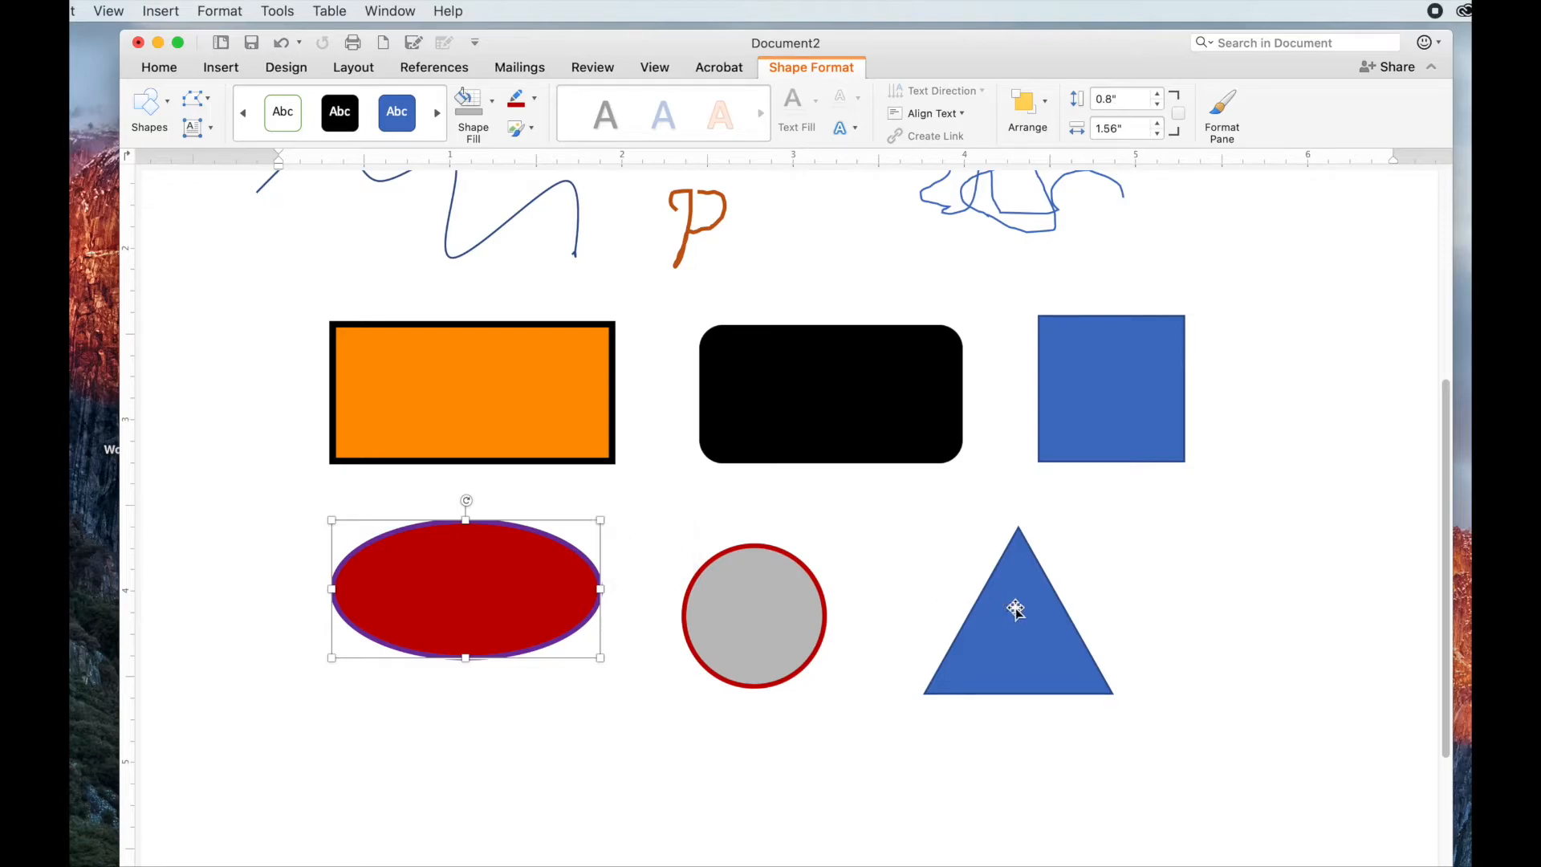
- Resize the triangle to about 1.11" wide and 0.96" high and adjust its apex slightly
click(1017, 619)
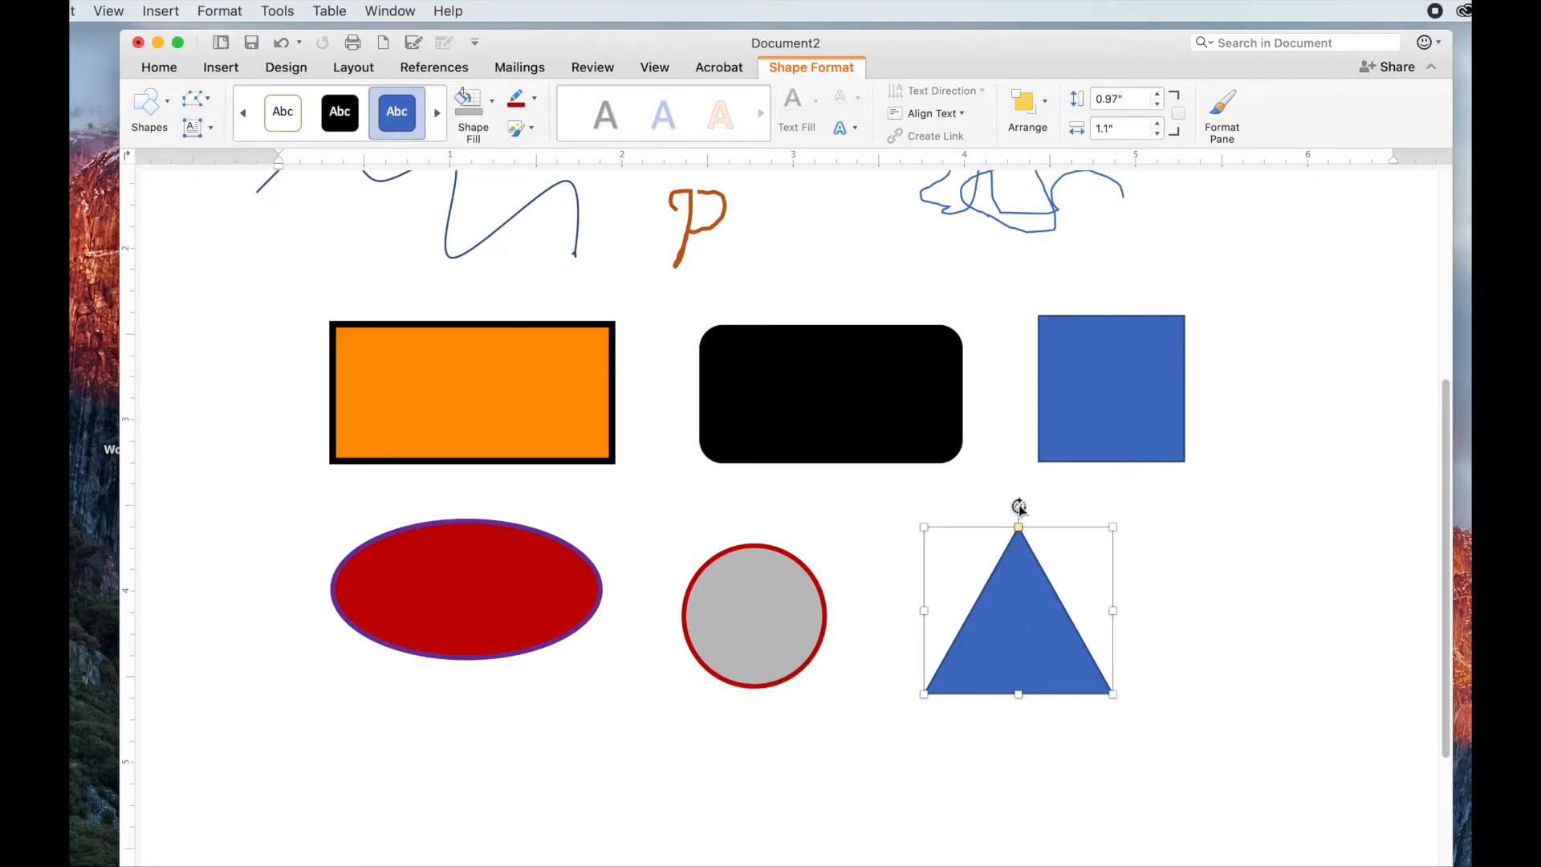
mouse_move(1113, 529)
mouse_down()
mouse_move(1121, 494)
mouse_move(1115, 530)
mouse_up()
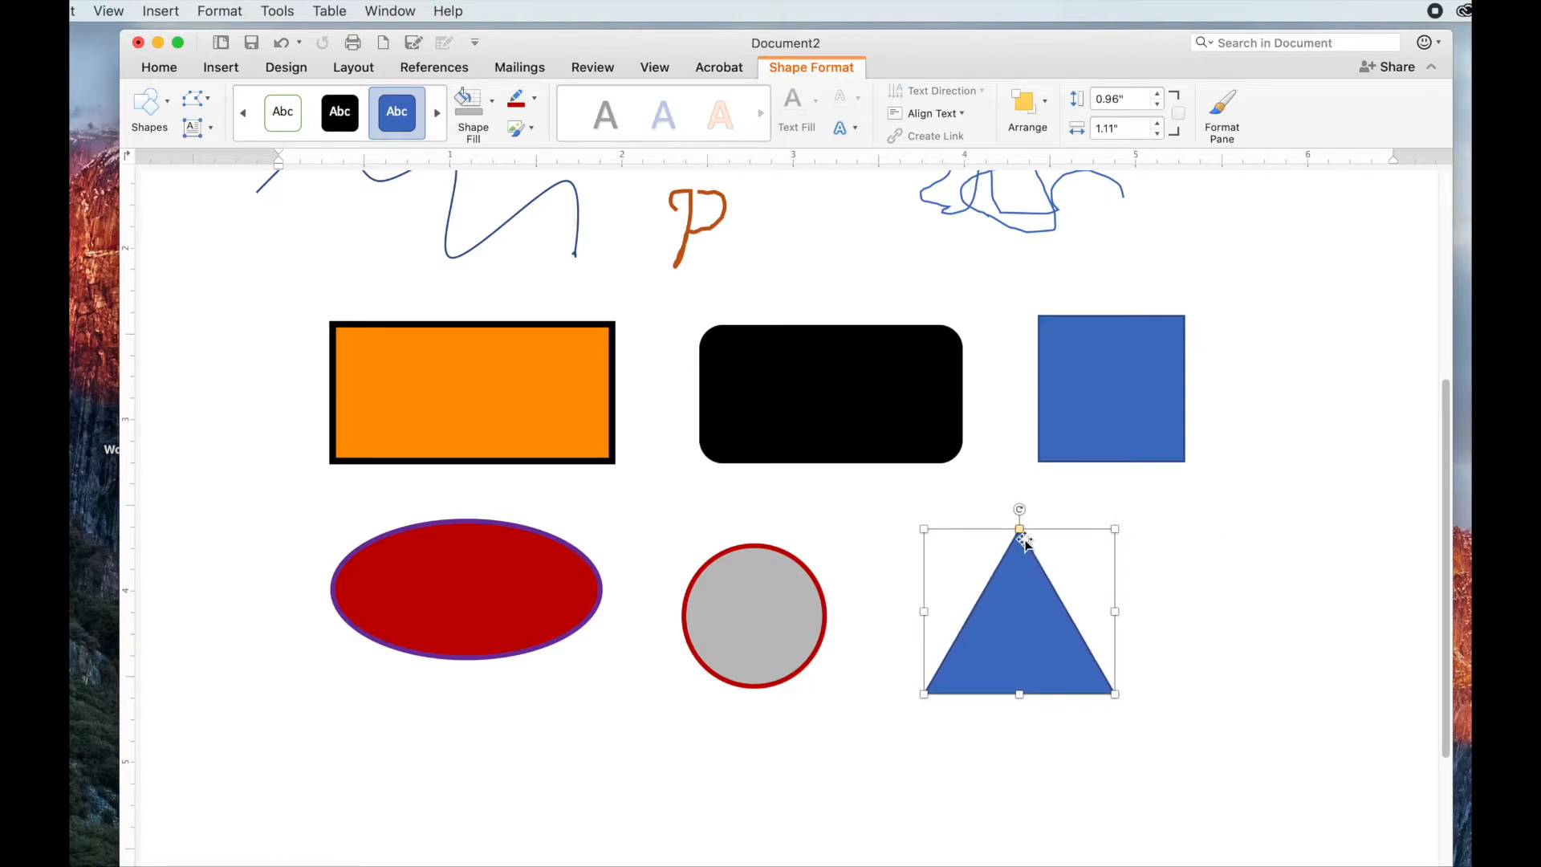
mouse_move(1018, 529)
mouse_down()
mouse_move(963, 526)
mouse_move(1101, 540)
mouse_move(971, 542)
mouse_move(1019, 542)
mouse_up()
click(1213, 556)
scroll(1213, 556, up, 3)
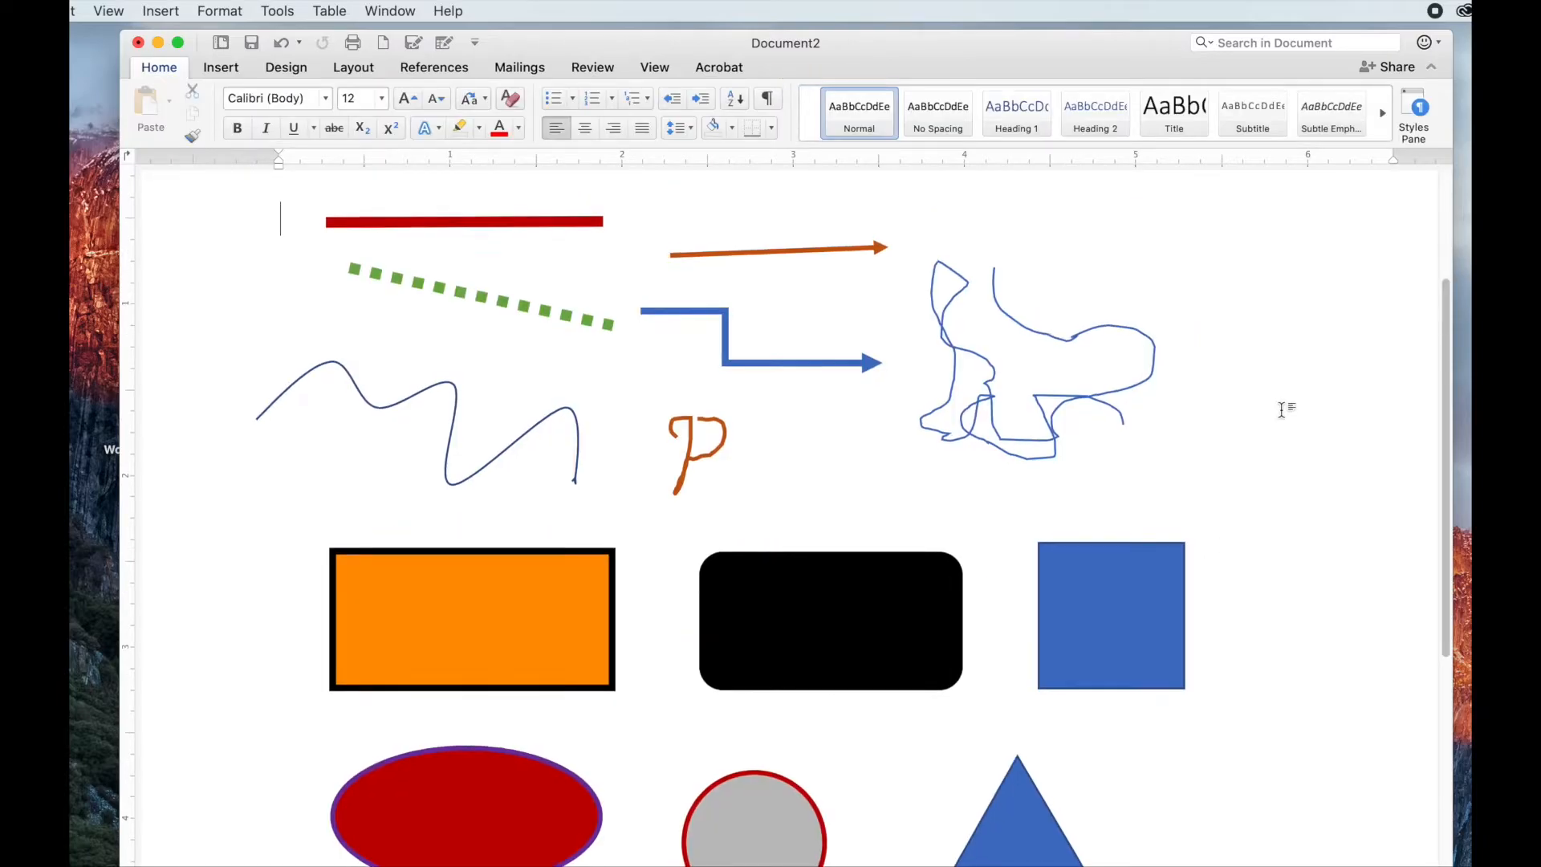
scroll(1279, 406, down, 5)
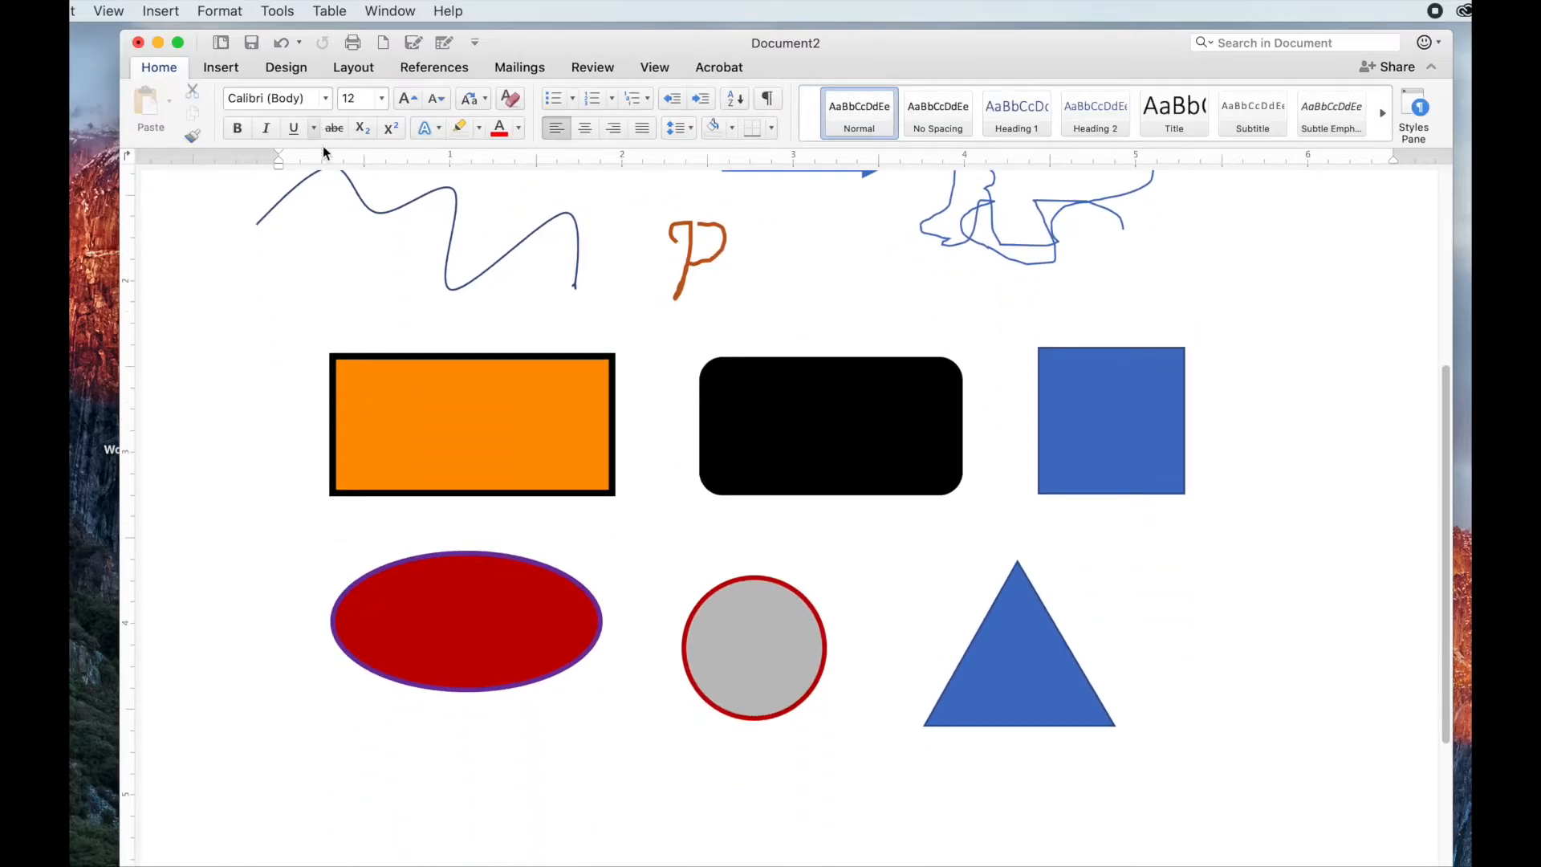
scroll(401, 242, down, 1)
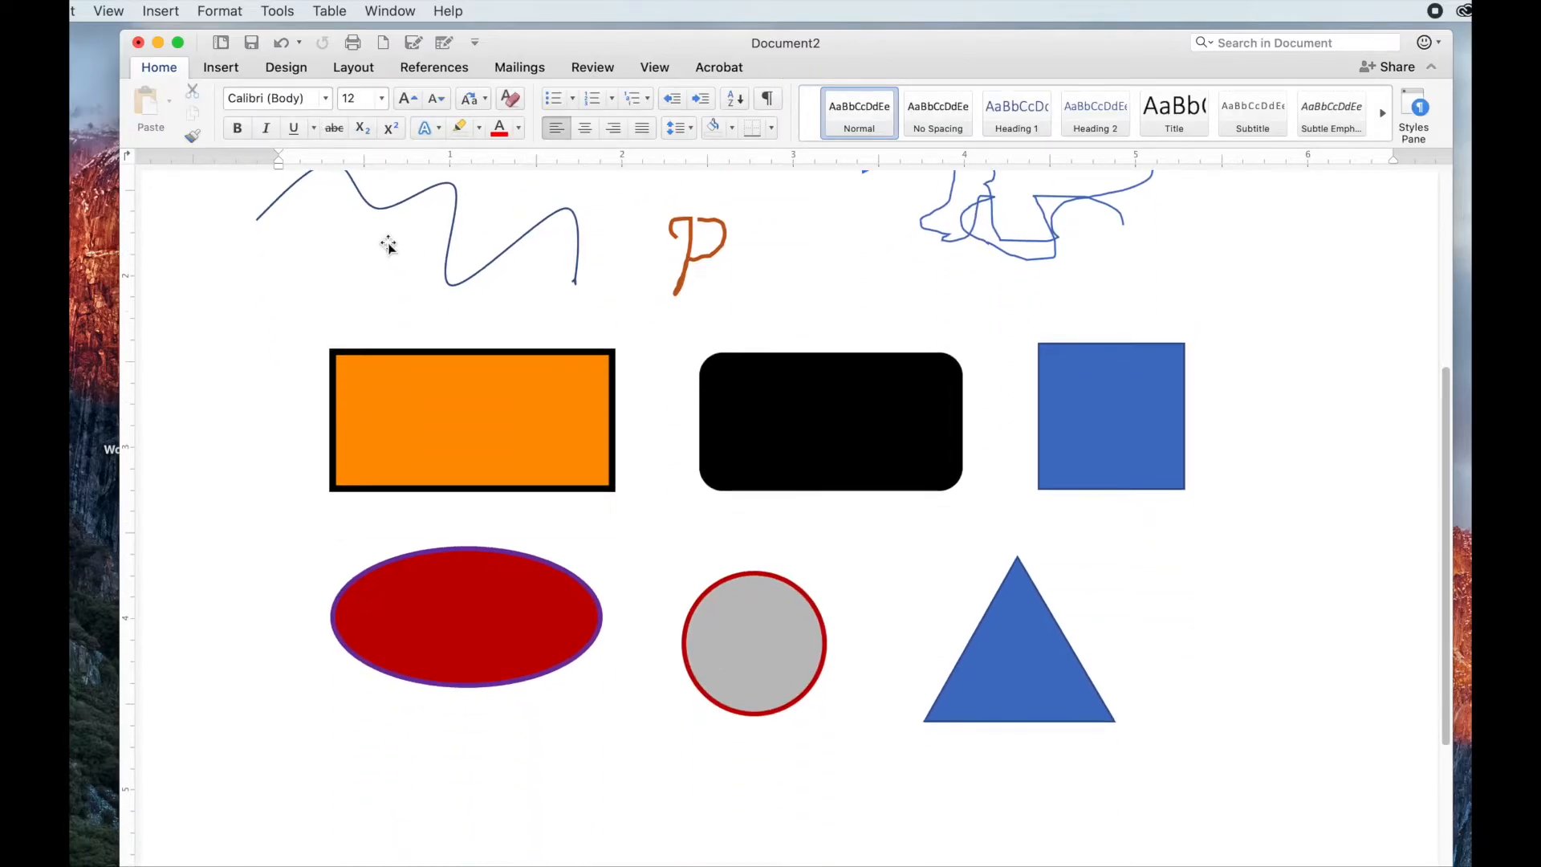
- Draw a rectangular callout about 1.45" wide and 0.7" high below the red oval, with its tail extended down to the left
click(227, 70)
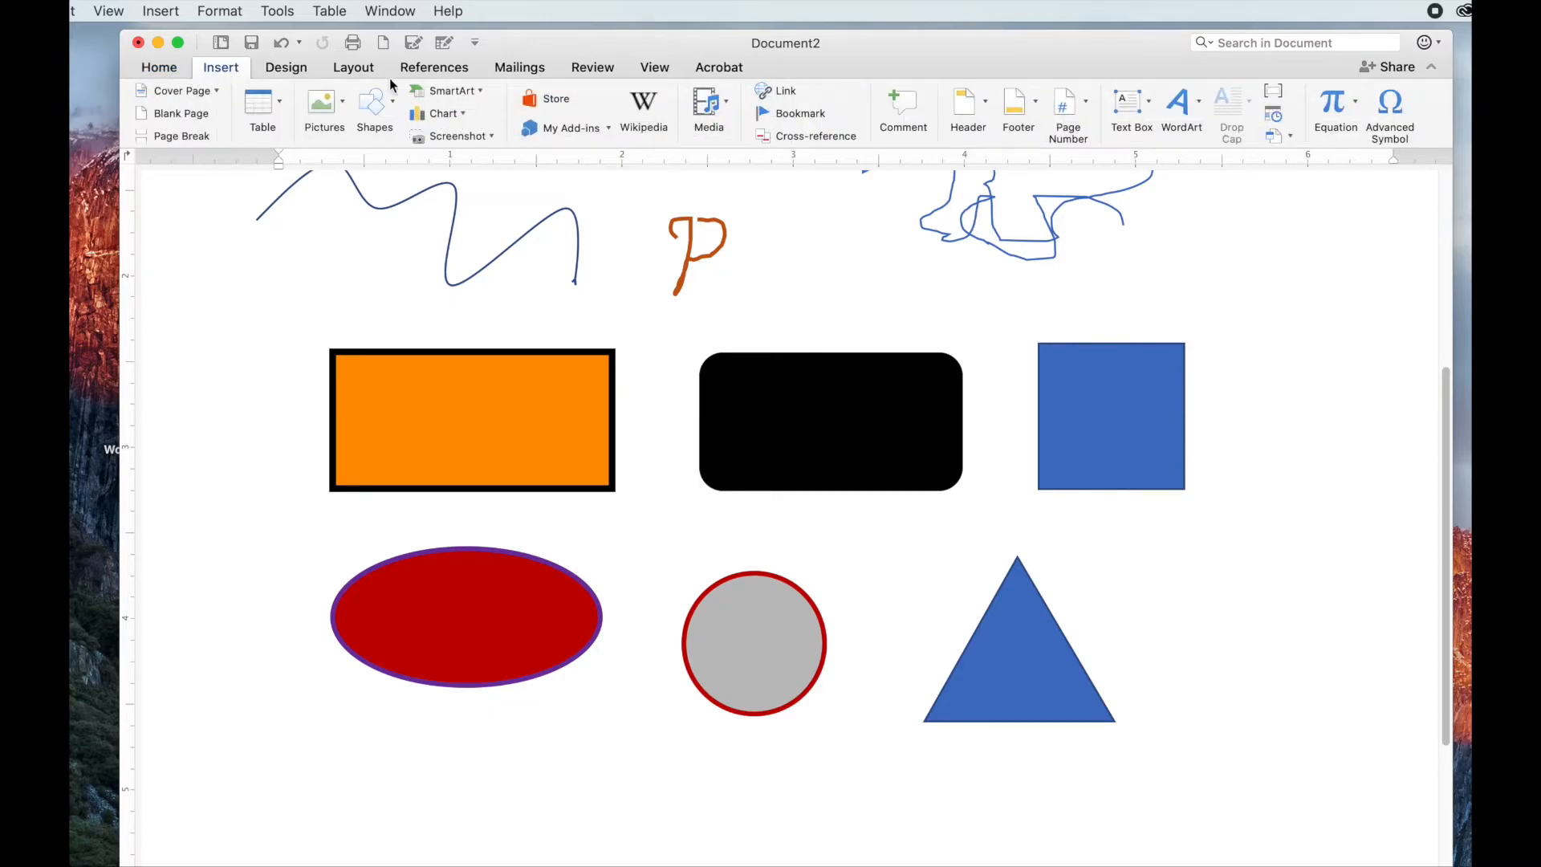
click(392, 111)
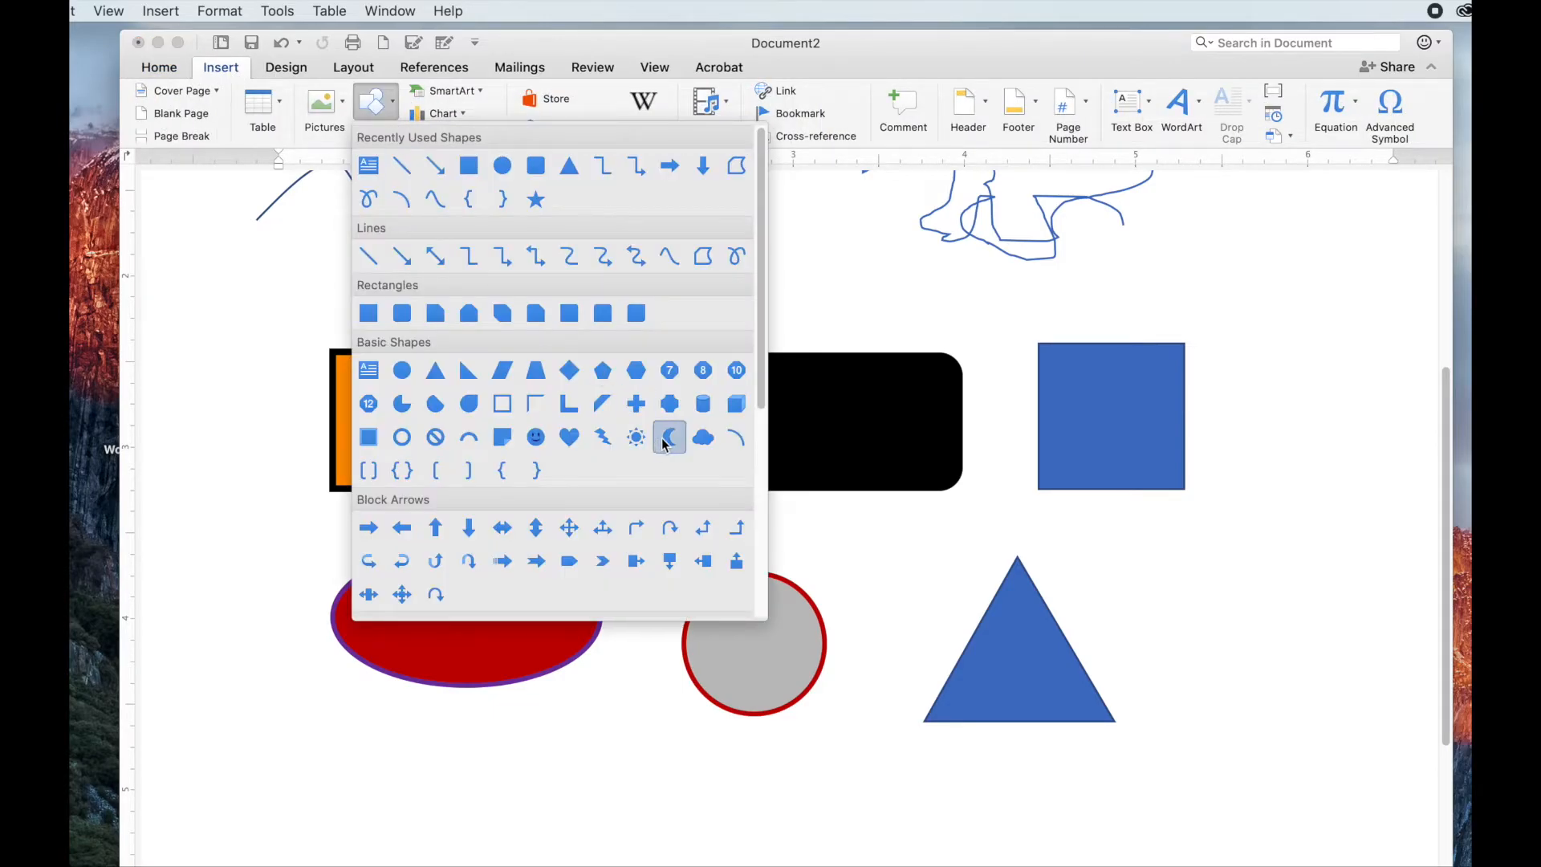
scroll(581, 443, down, 5)
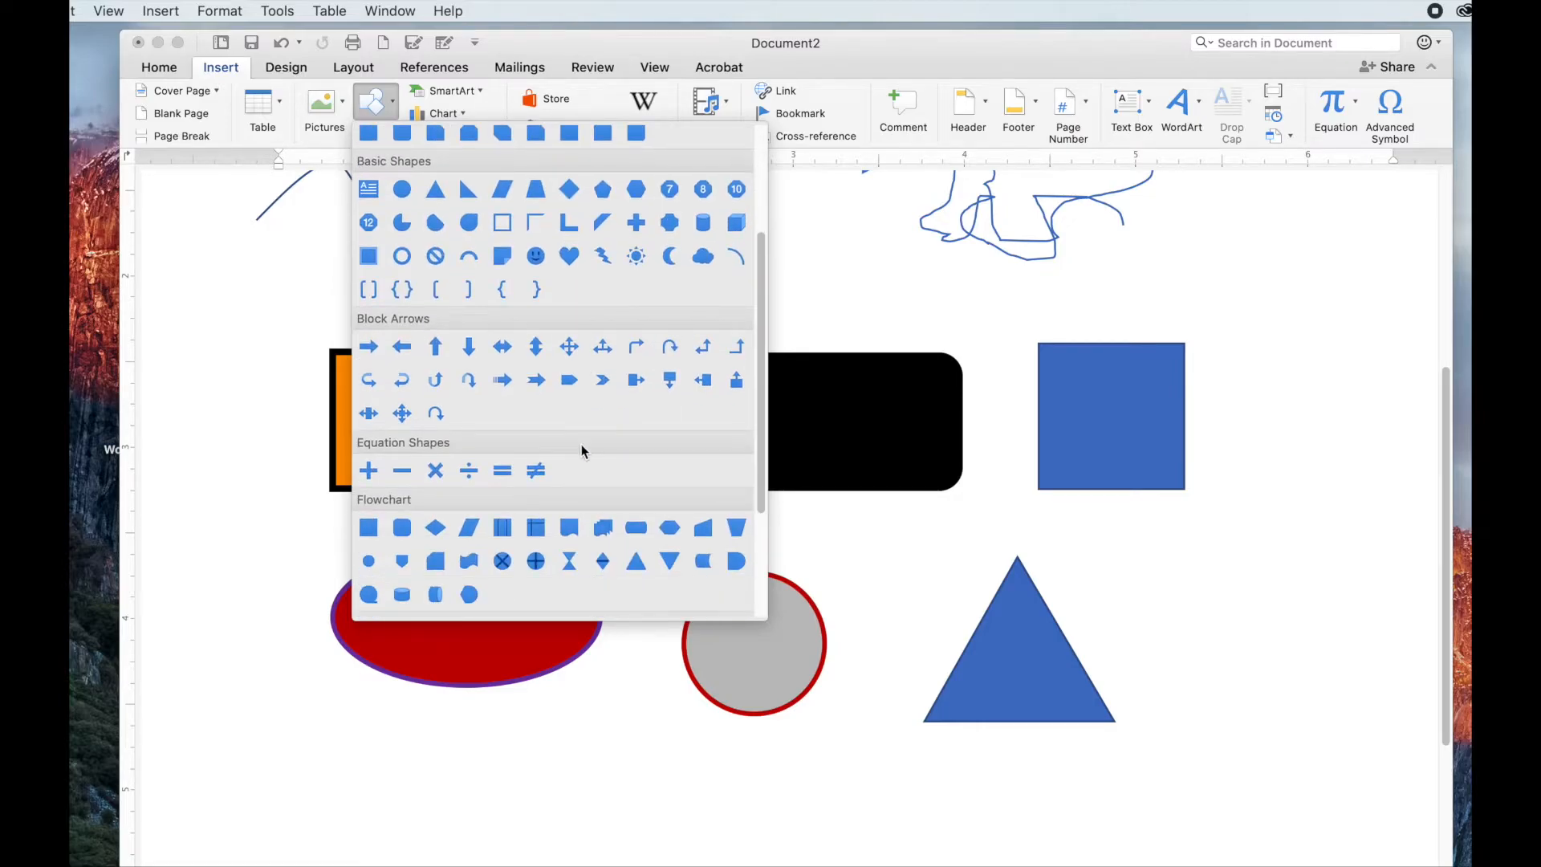
scroll(581, 450, down, 1)
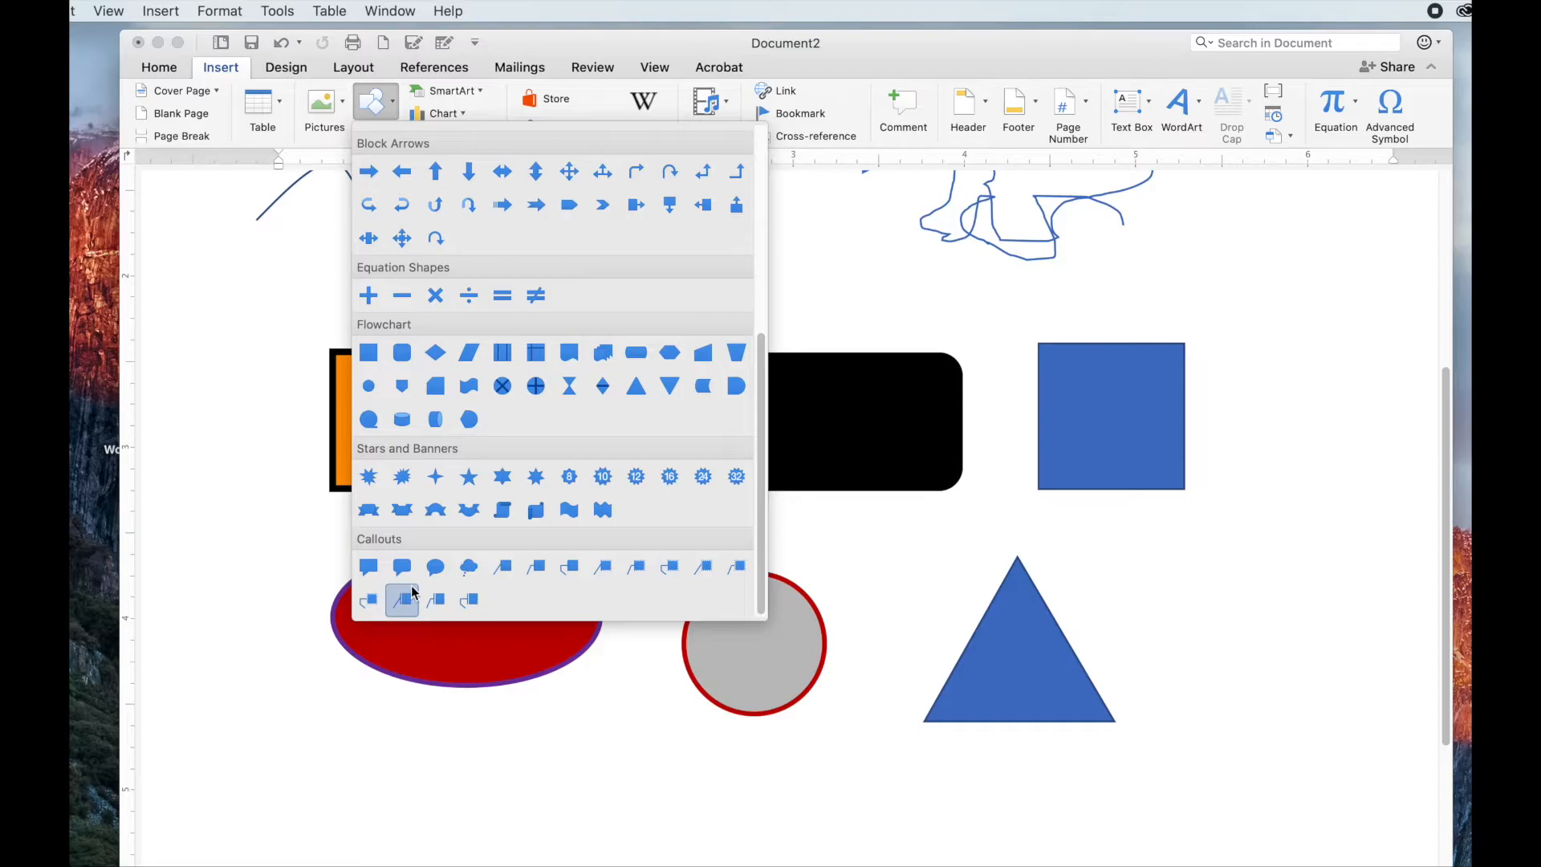
click(366, 569)
scroll(873, 575, up, 5)
scroll(875, 575, up, 3)
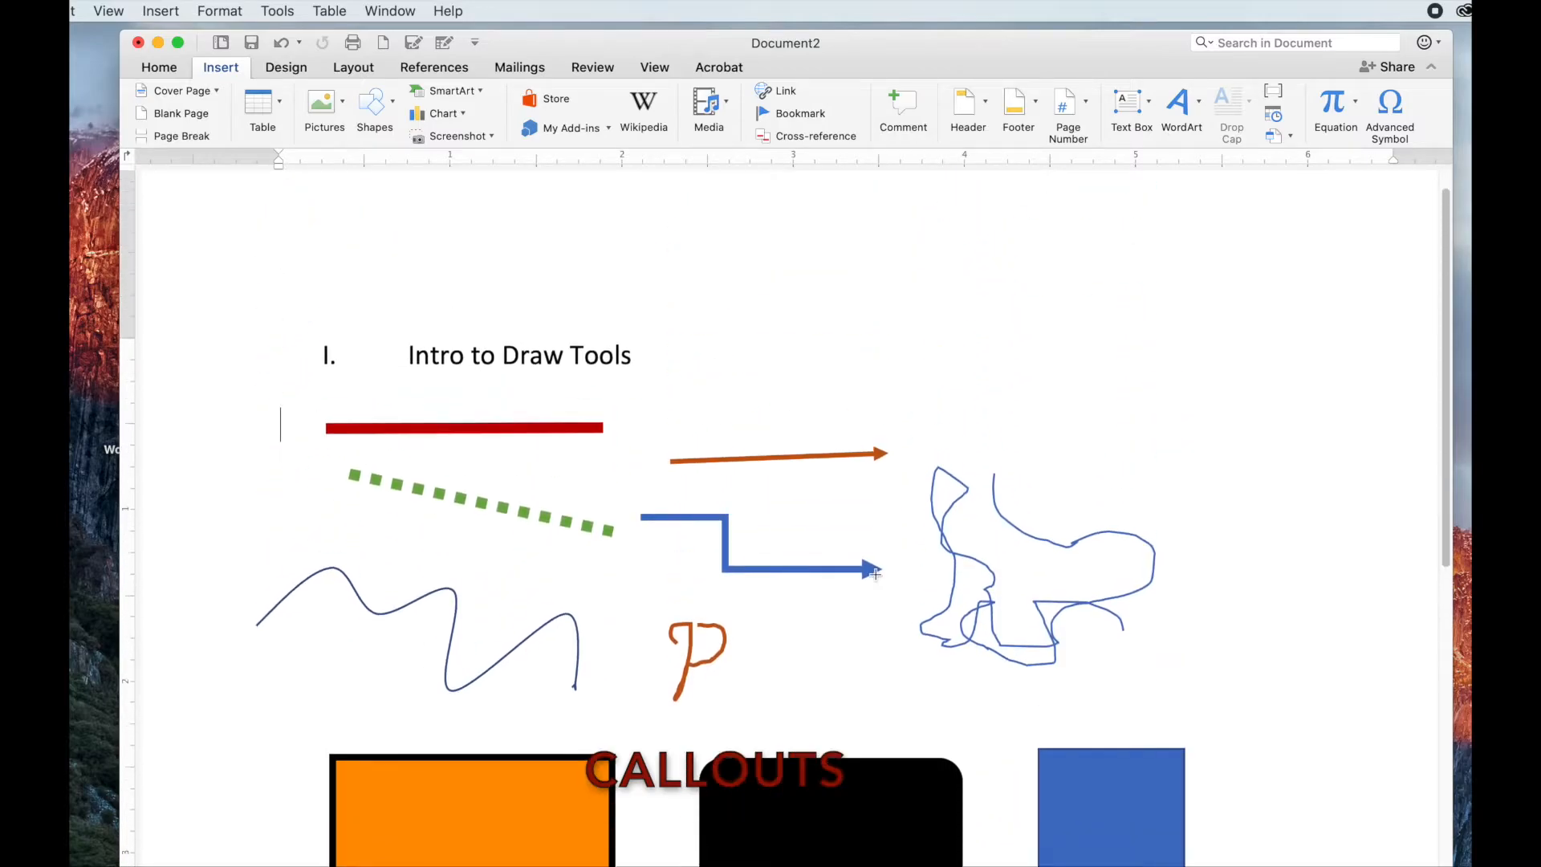
scroll(871, 546, down, 8)
scroll(836, 524, down, 4)
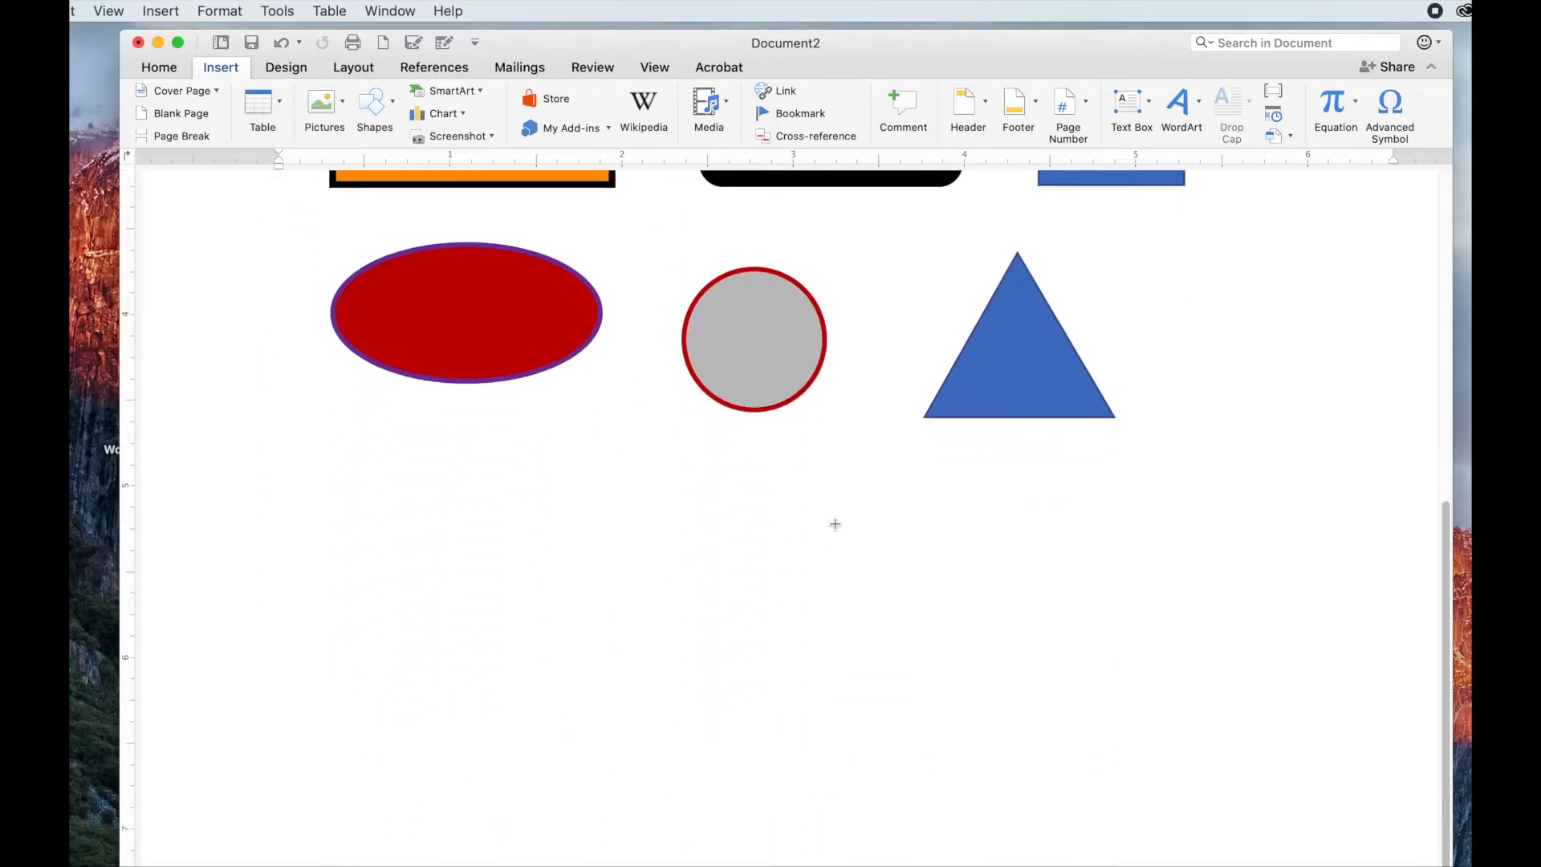
scroll(834, 523, up, 1)
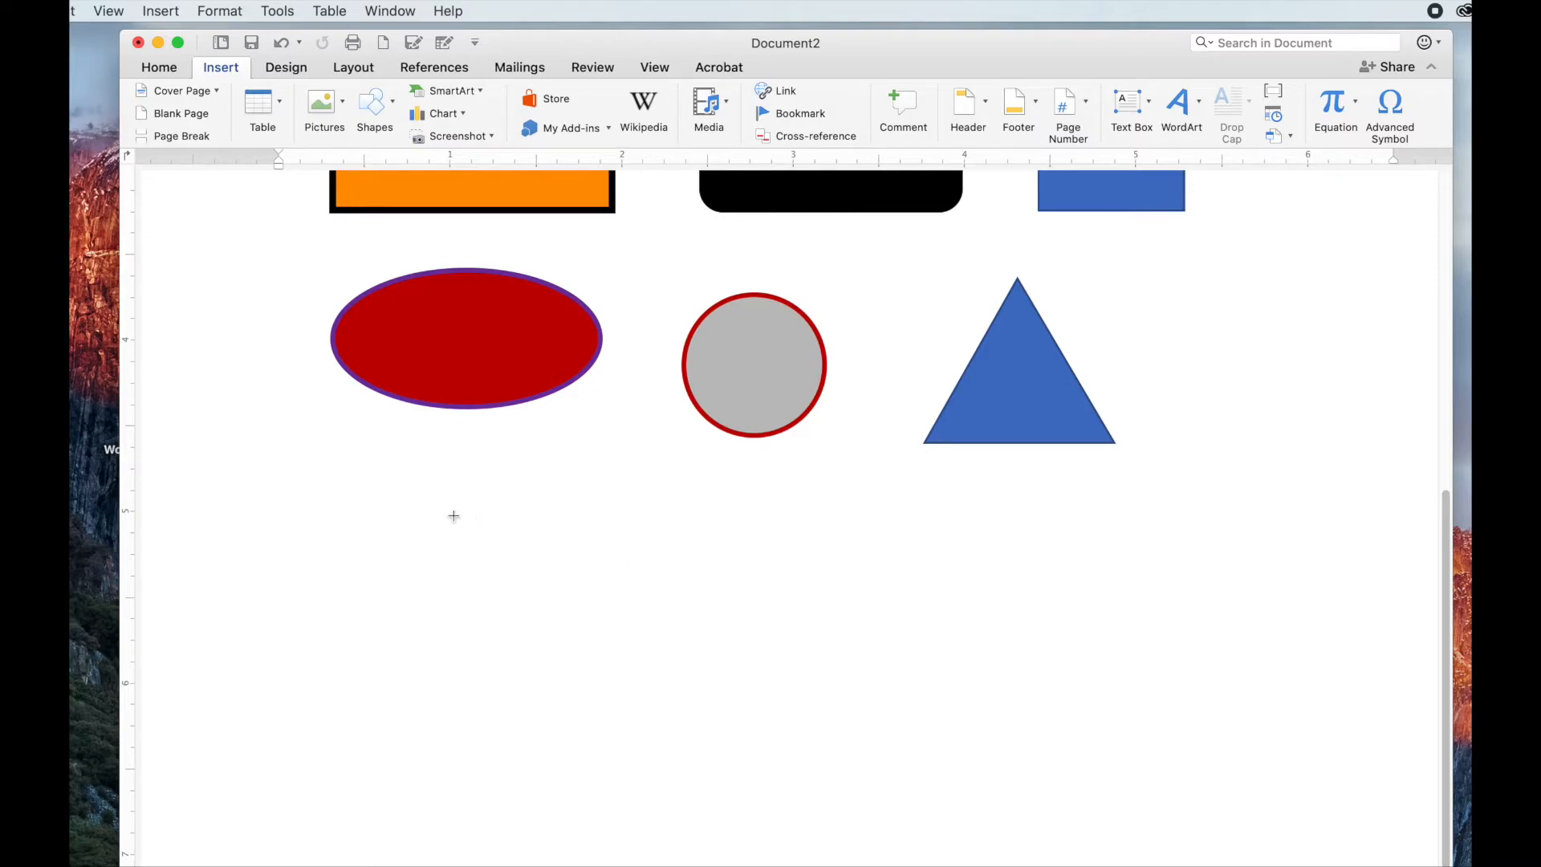
drag(359, 486, 610, 607)
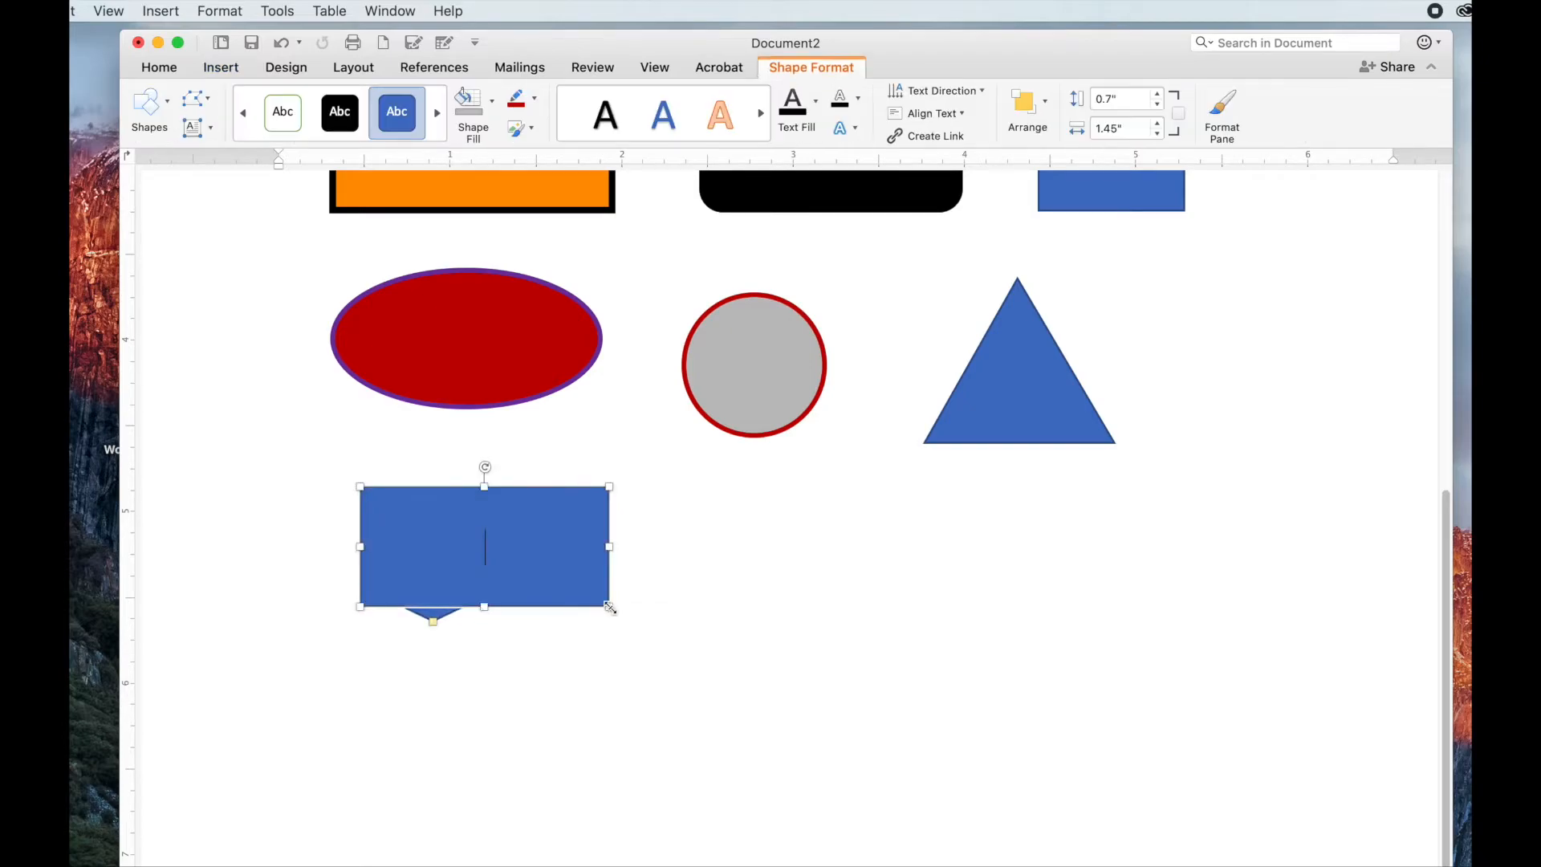
drag(432, 622, 302, 670)
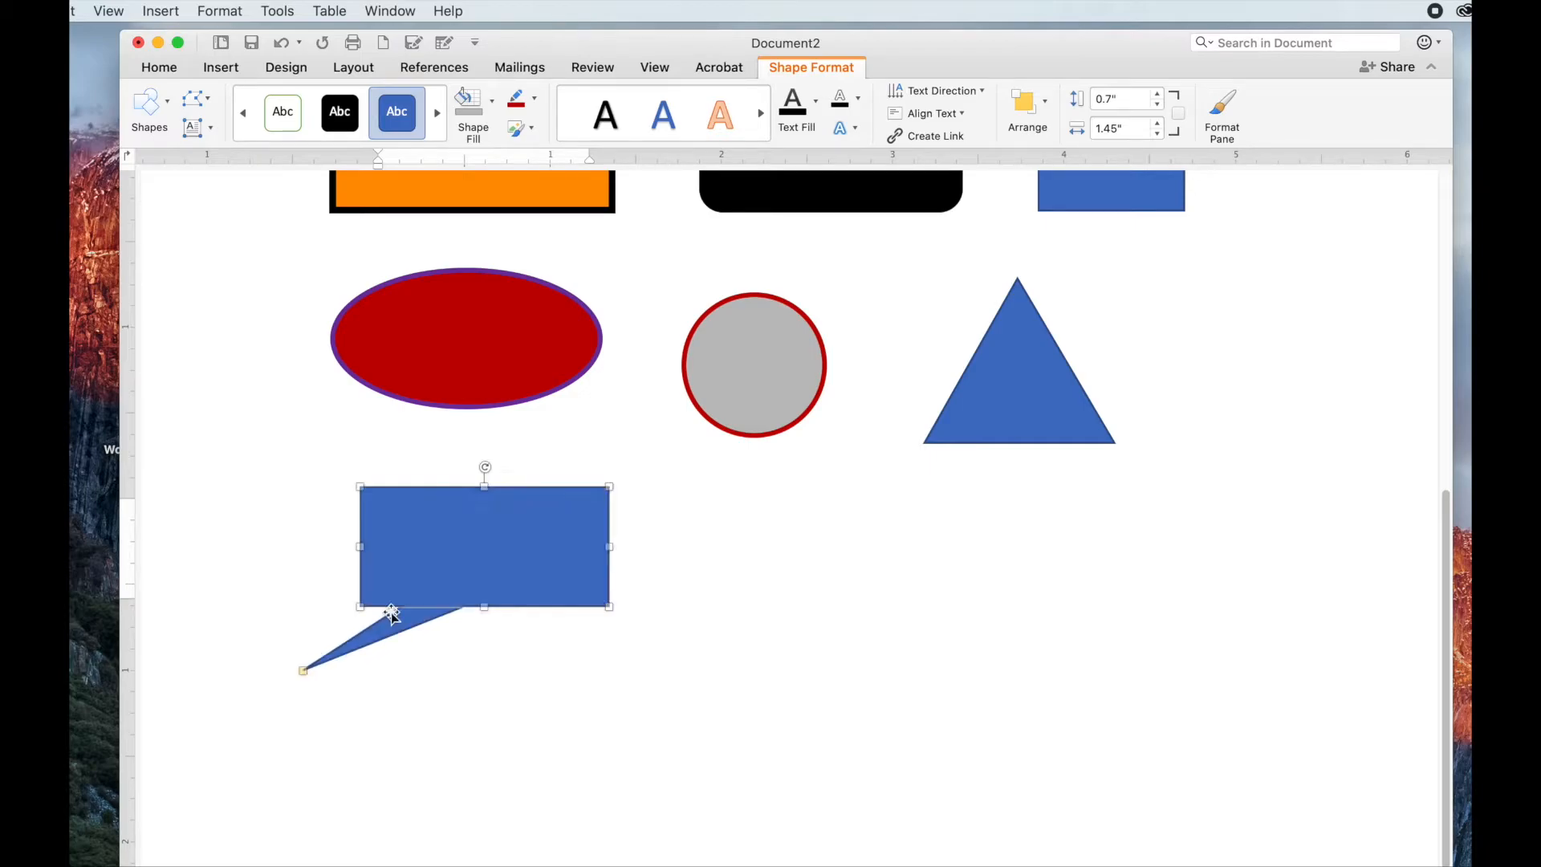
- Fill the rectangular callout below the oval with light gray
click(437, 511)
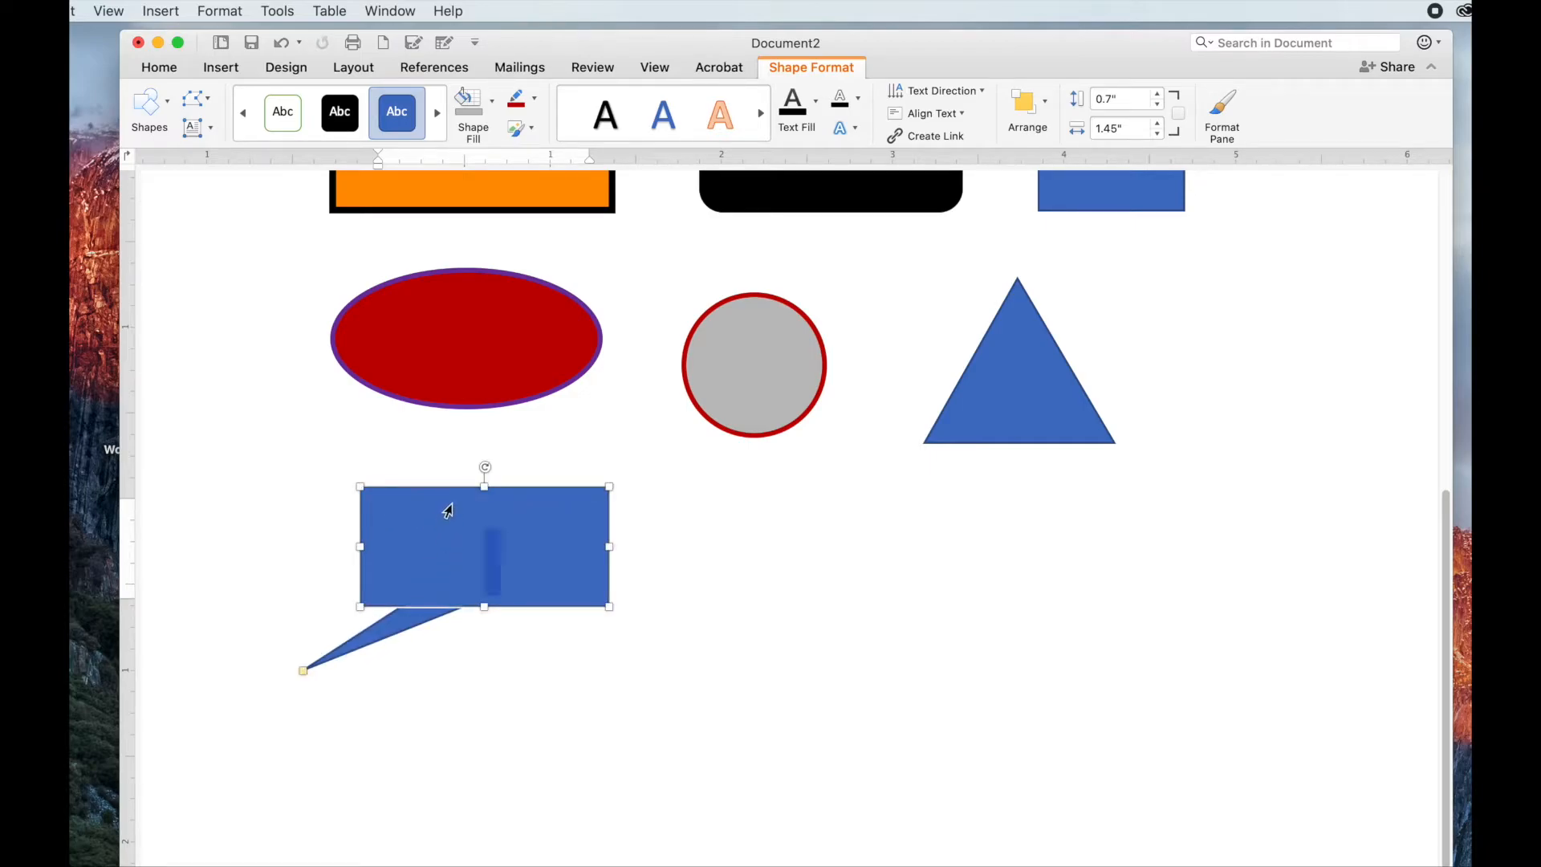
click(490, 103)
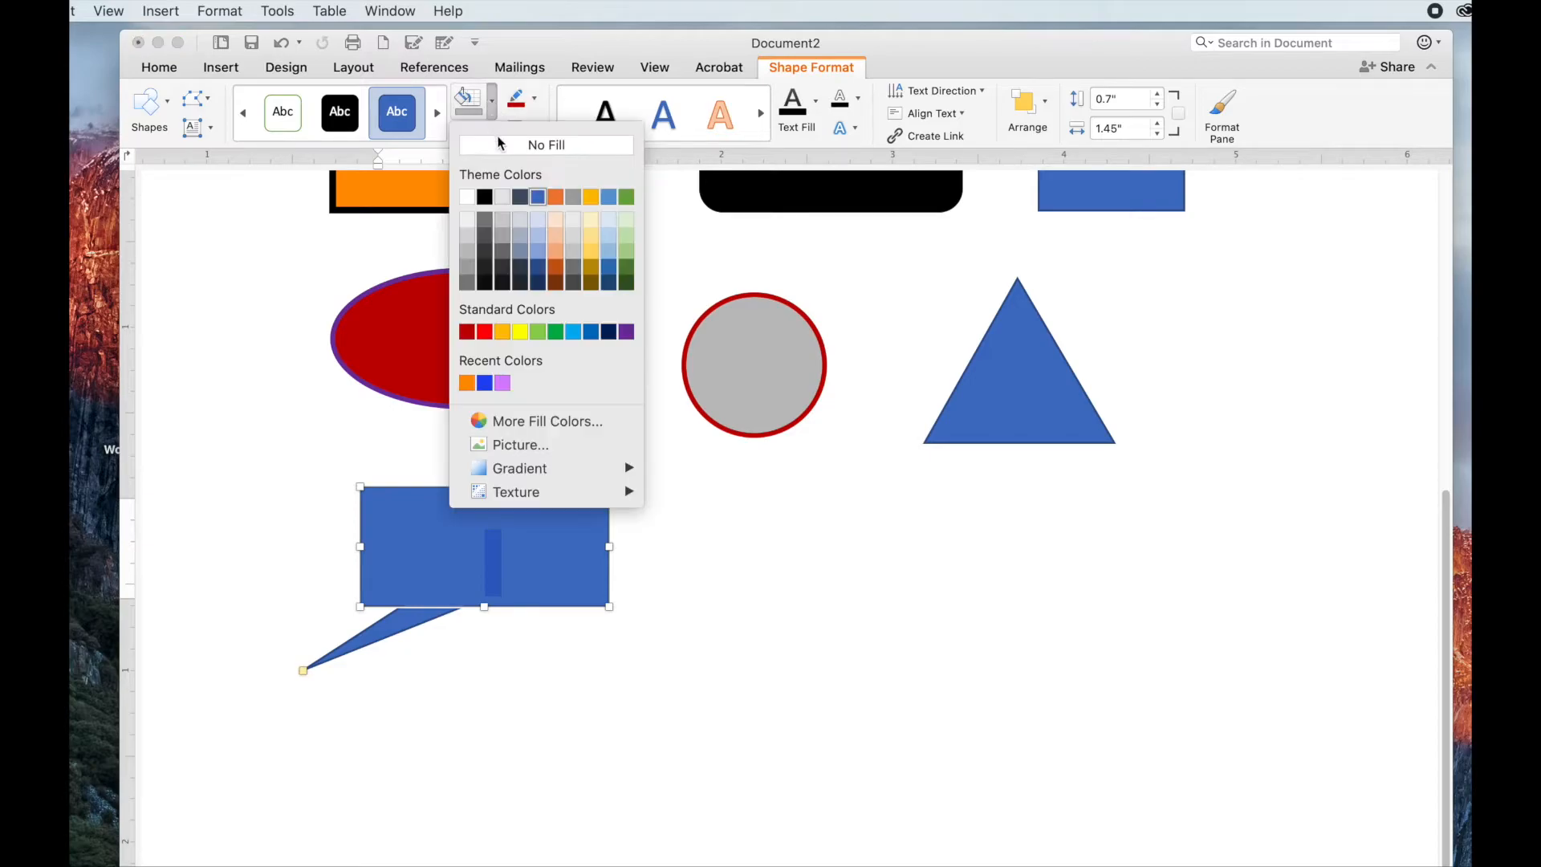
click(460, 234)
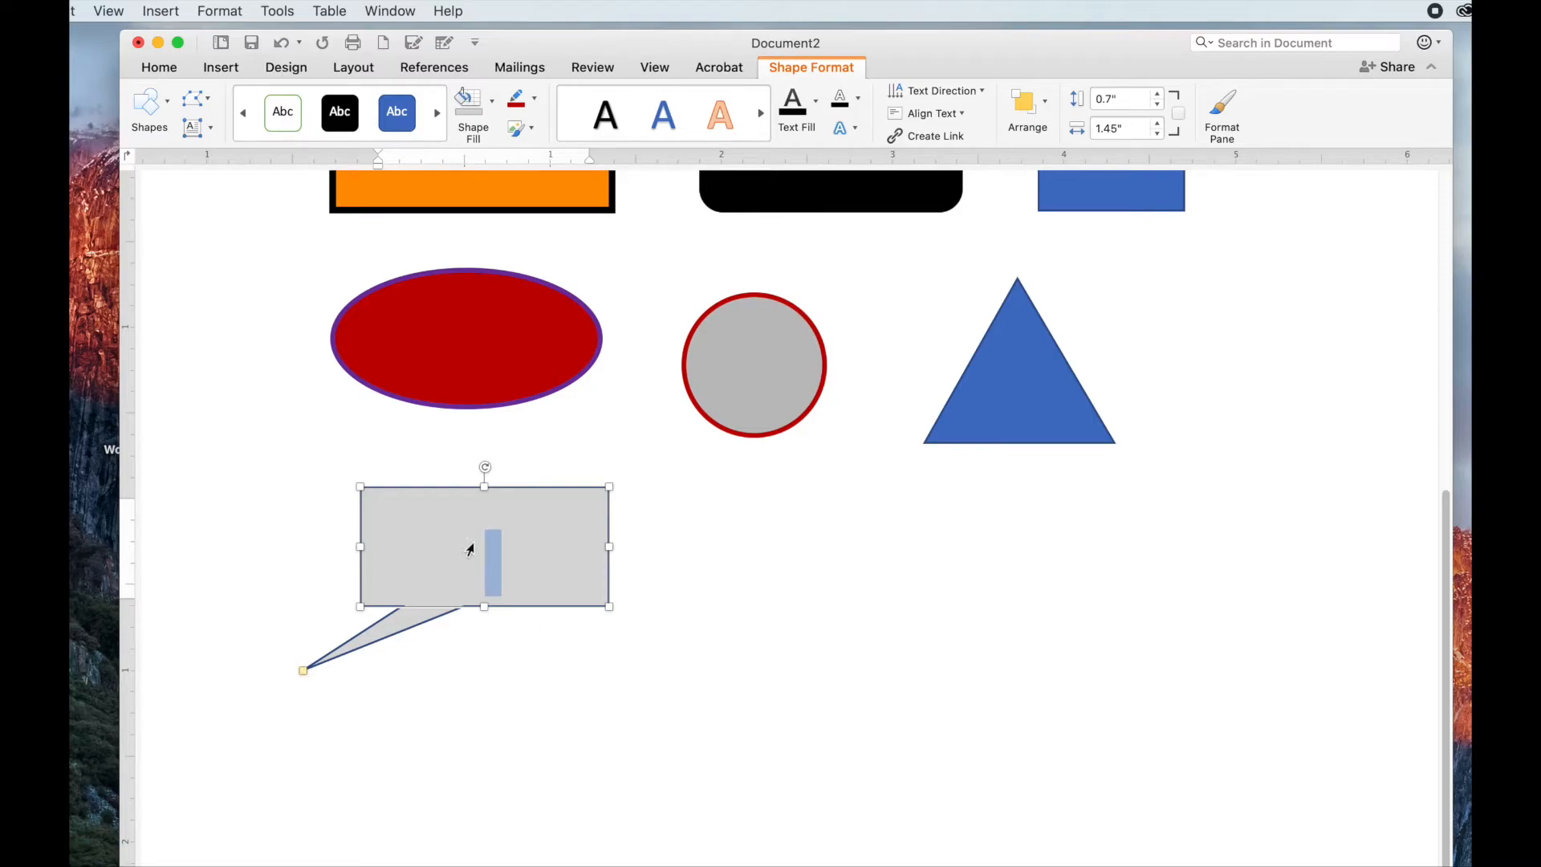
- Enter the text "This is a callout" inside the gray callout
click(493, 542)
text(Thi)
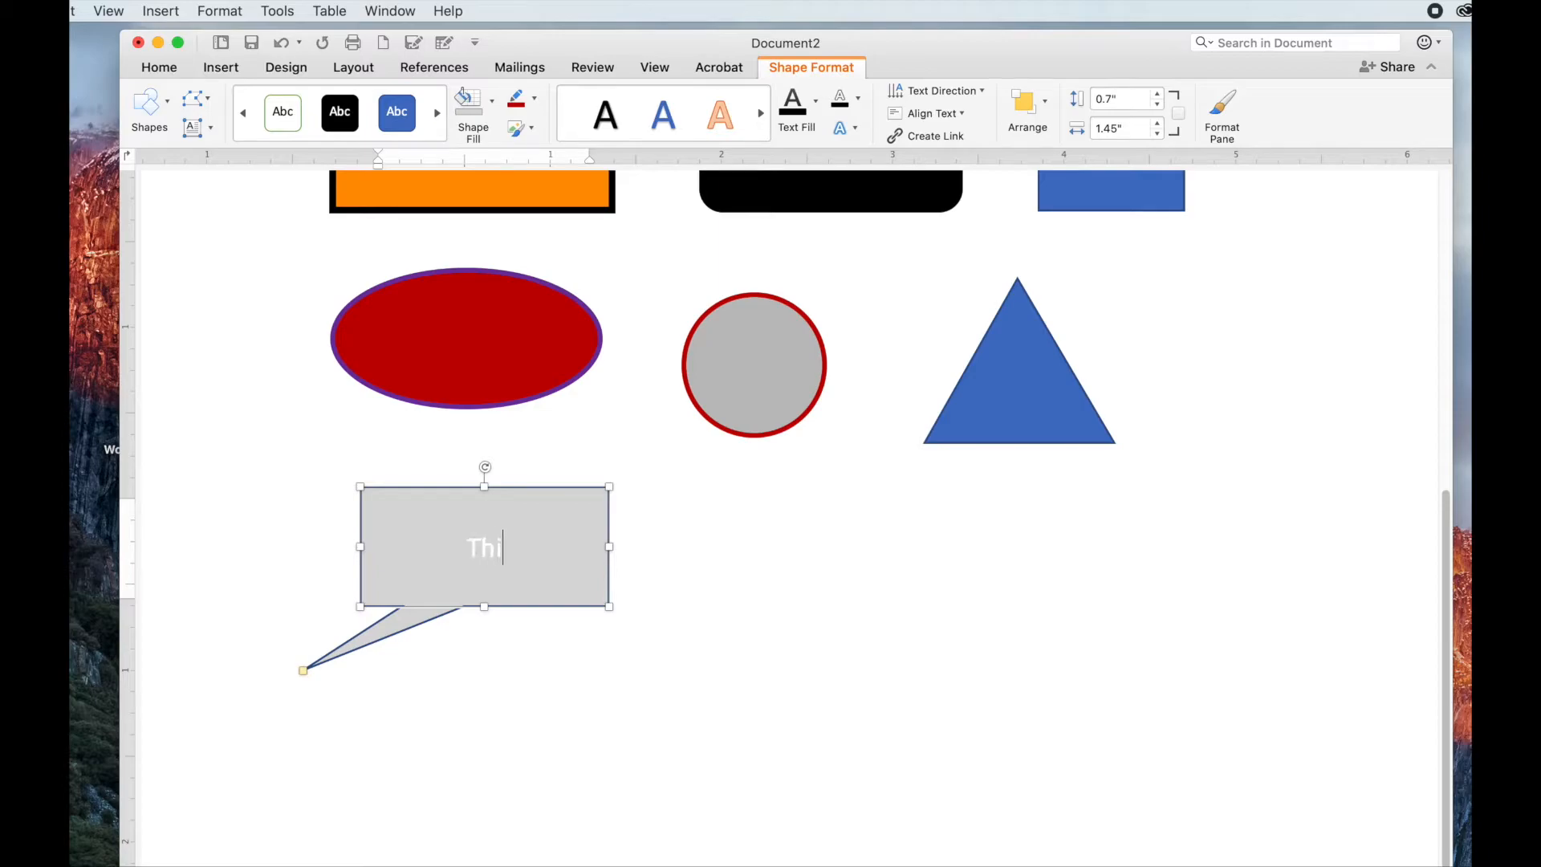
text(s is a callout)
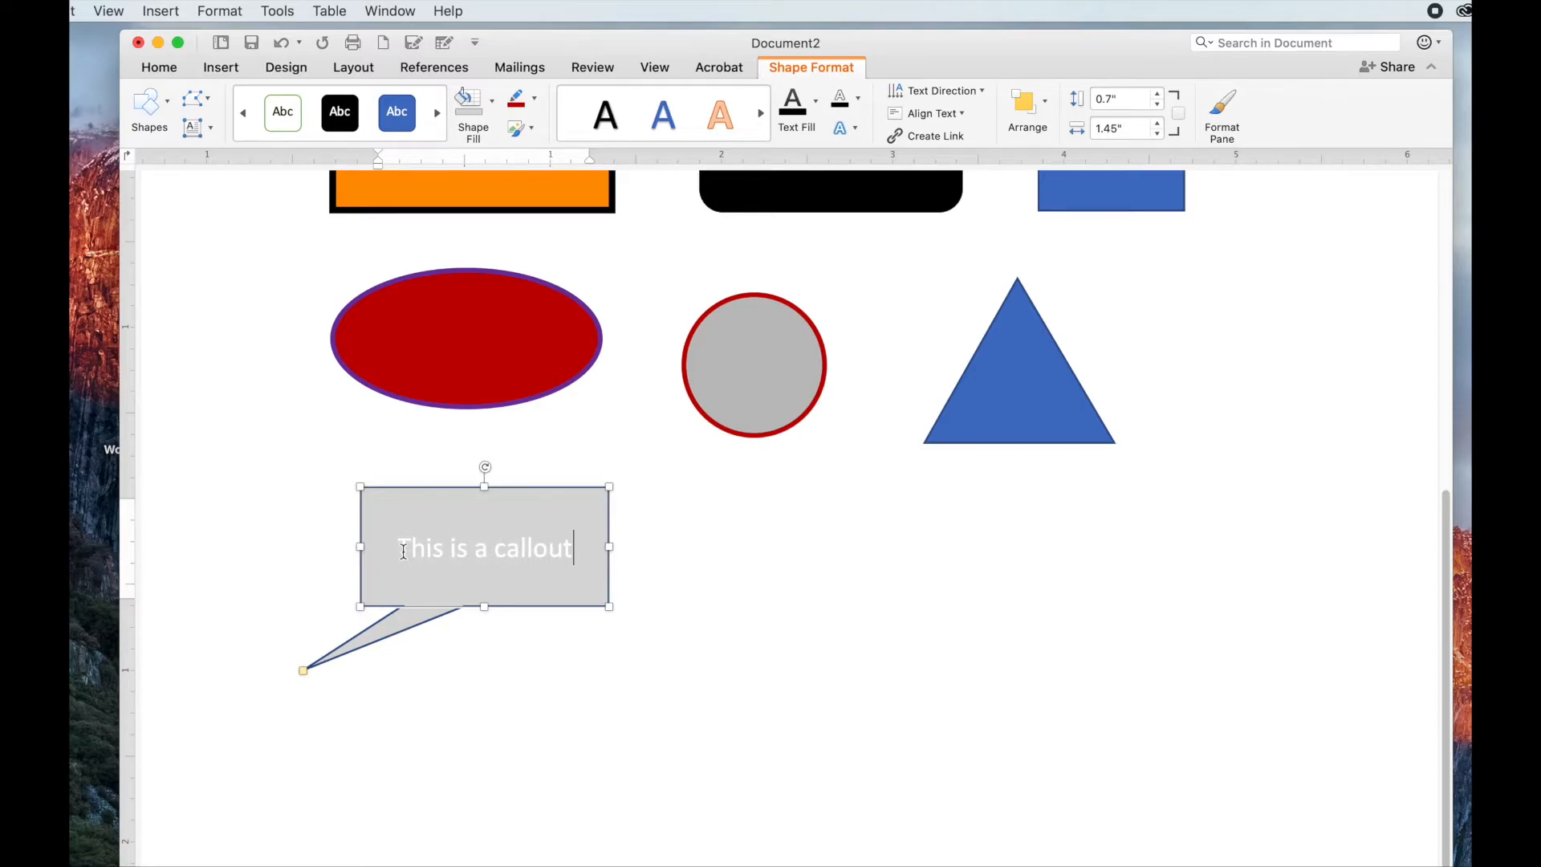
- Give the gray callout a dark red outline and color its text dark red
drag(400, 550, 538, 556)
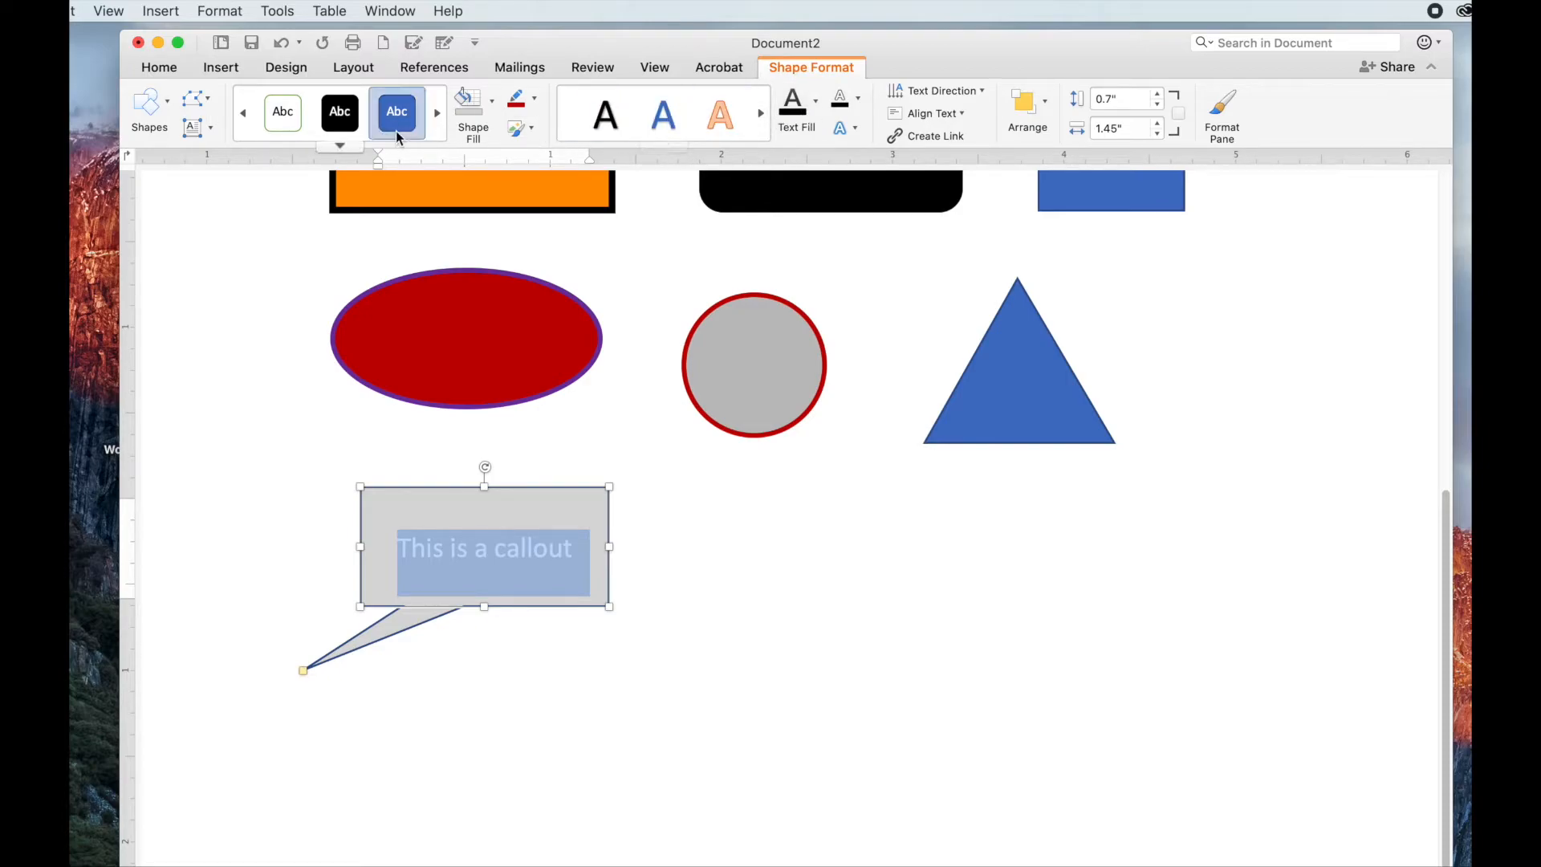
click(518, 102)
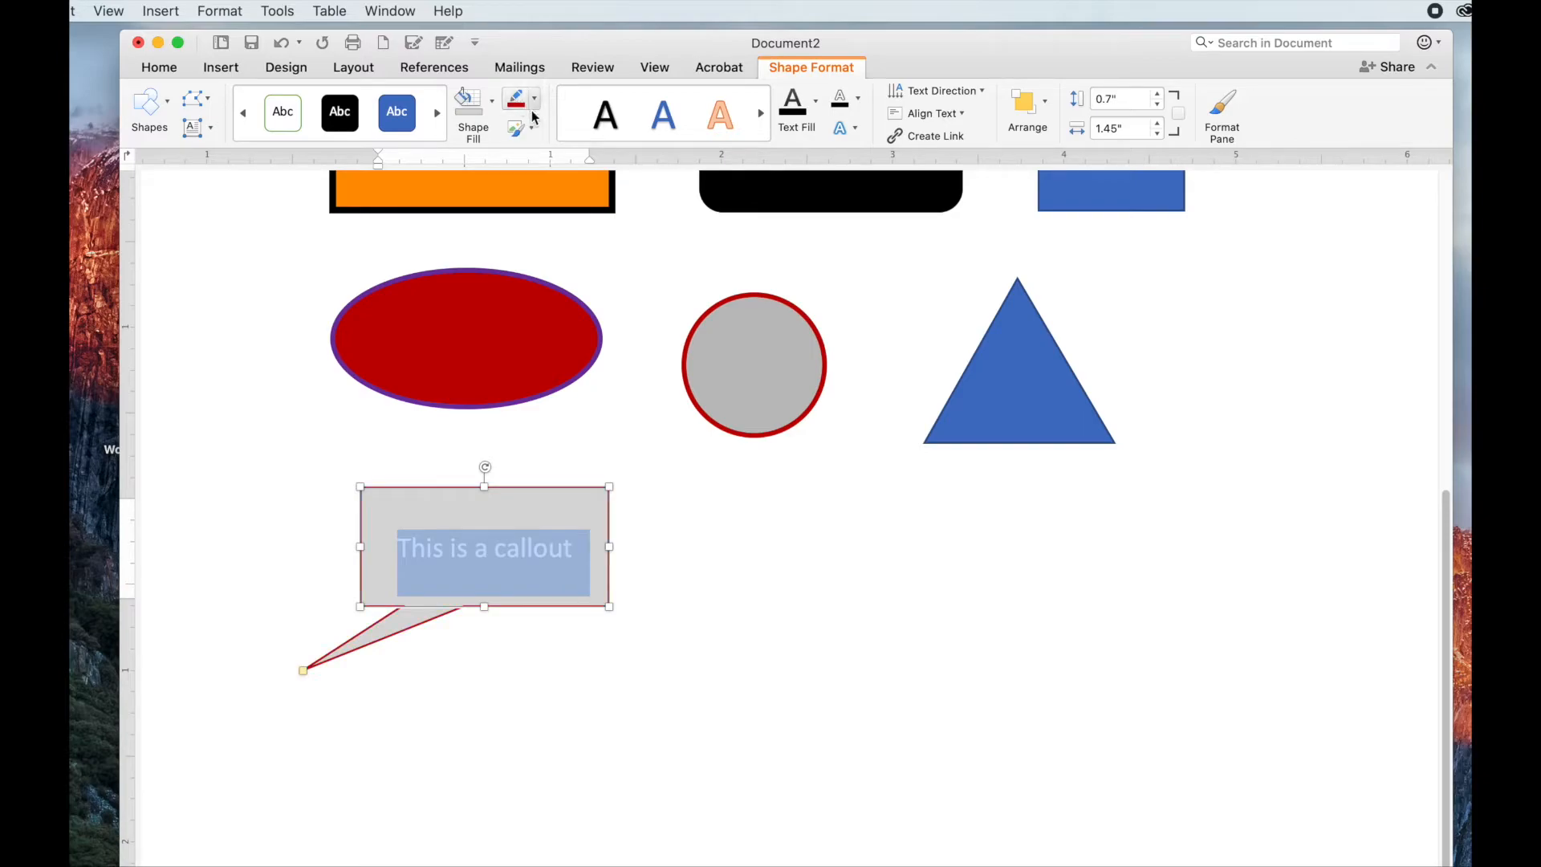
click(817, 103)
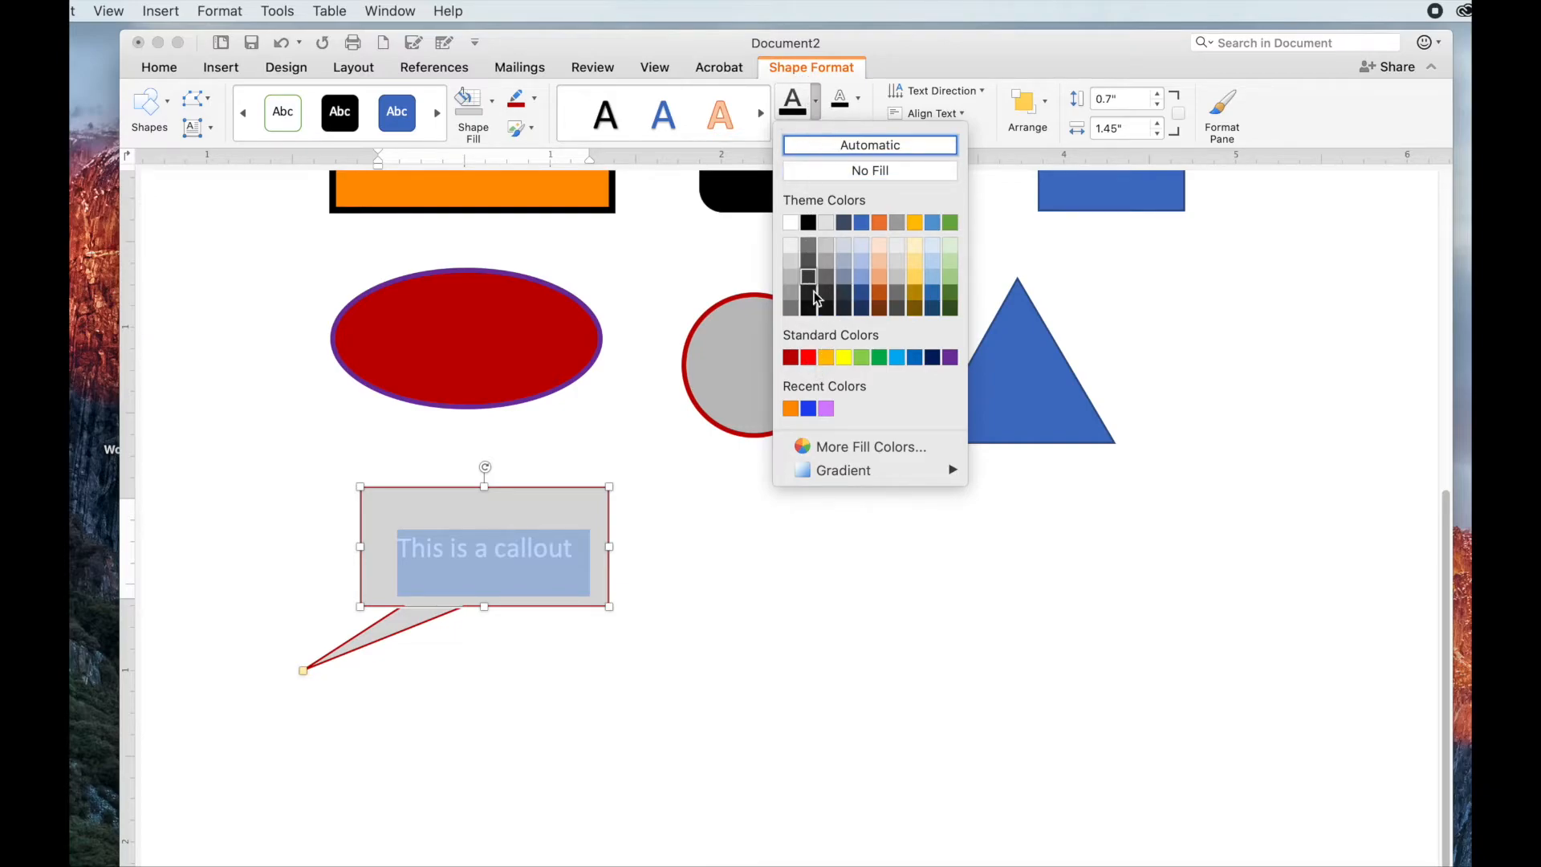
click(791, 357)
click(674, 557)
scroll(674, 560, up, 5)
scroll(674, 559, down, 6)
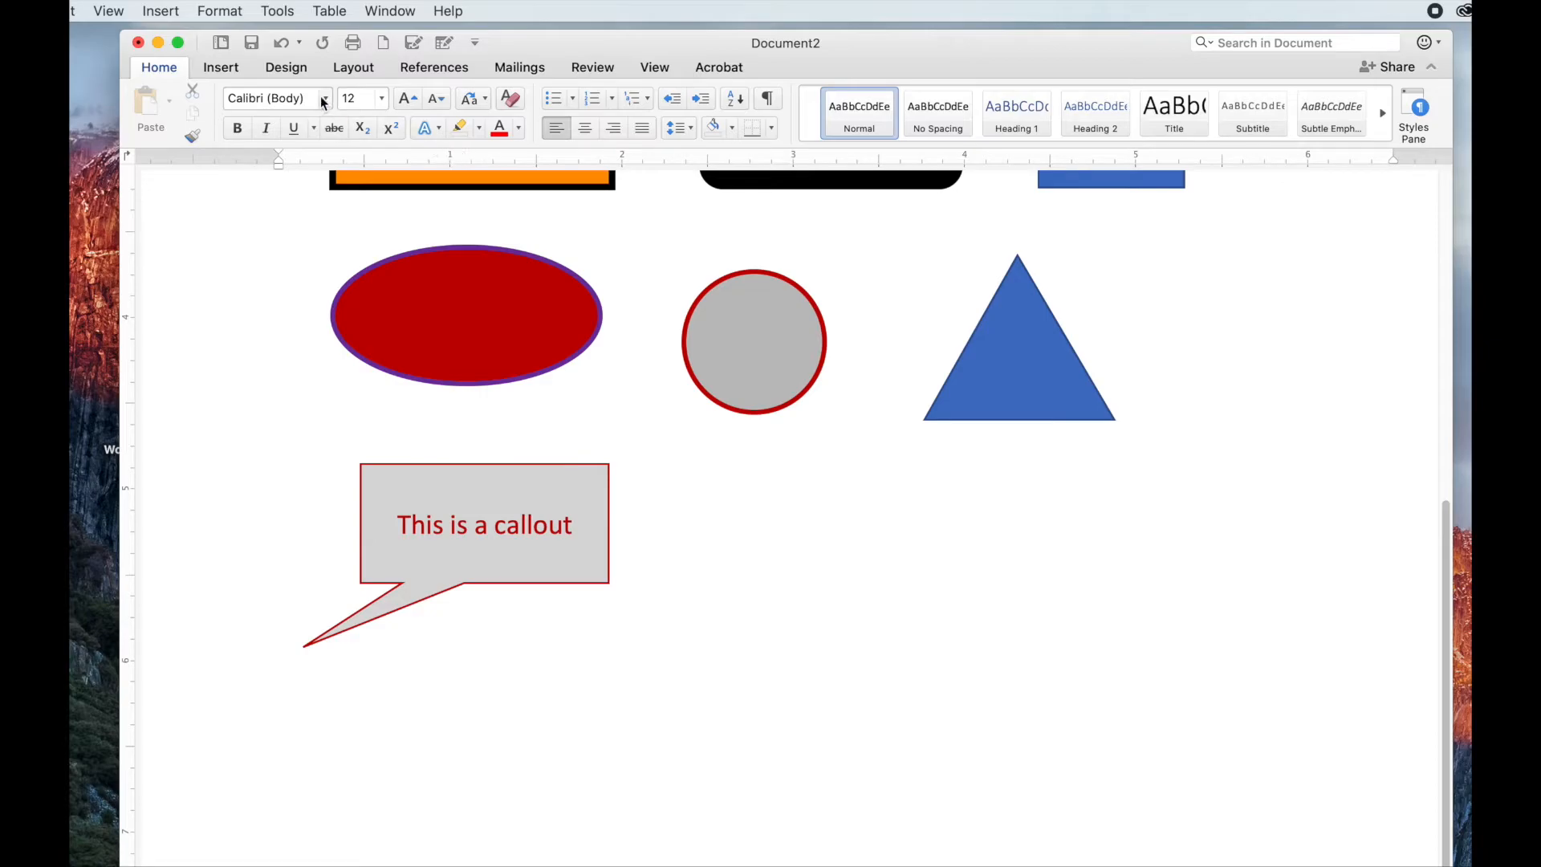
- Draw a line callout about 0.82" wide and 0.58" high just below the gray circle
click(228, 66)
click(393, 103)
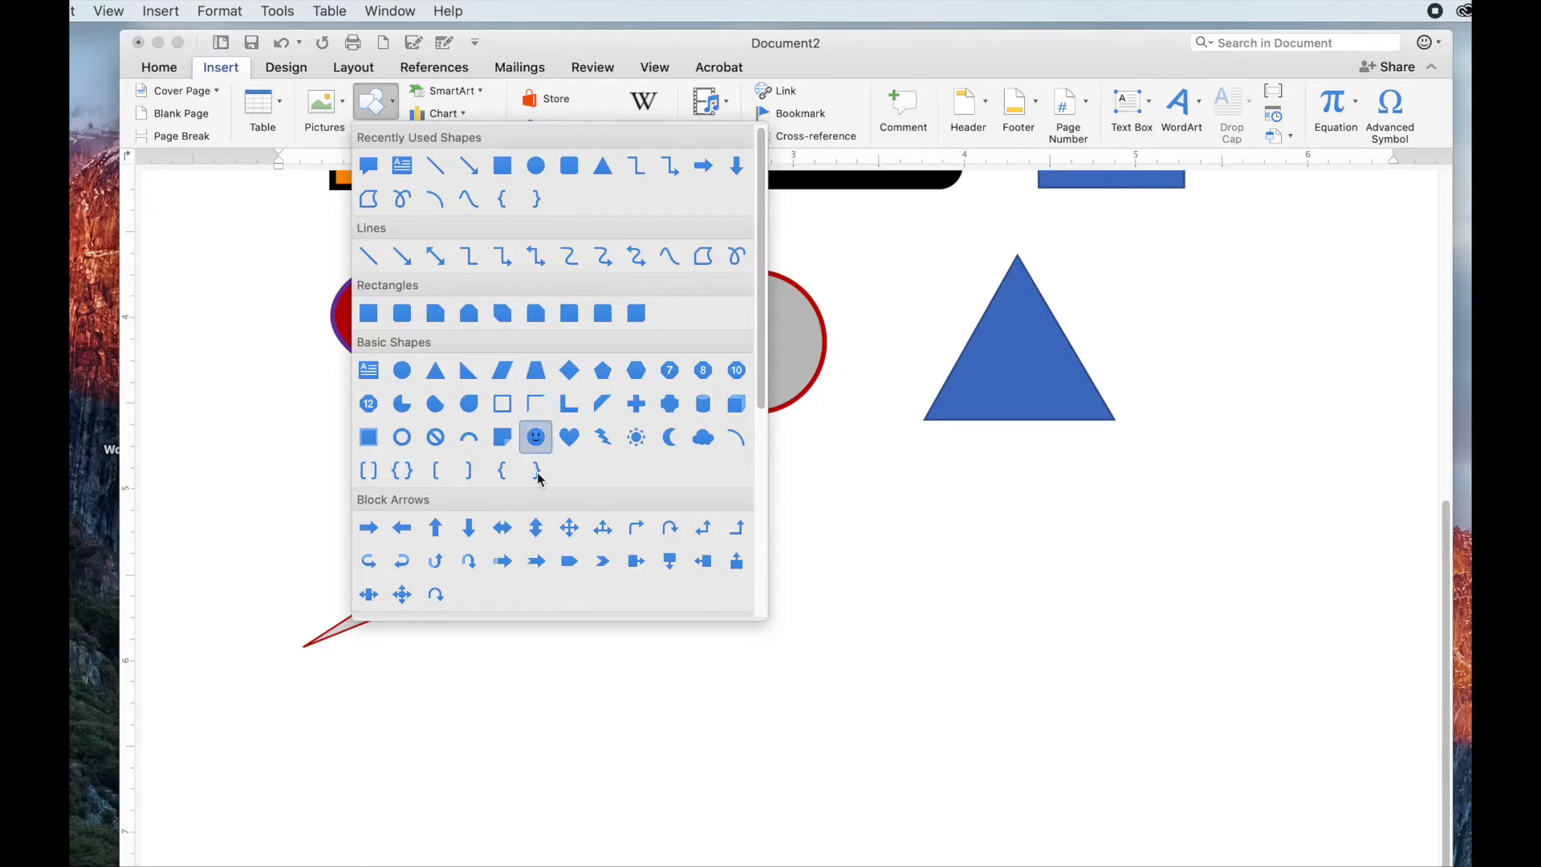
scroll(566, 572, down, 5)
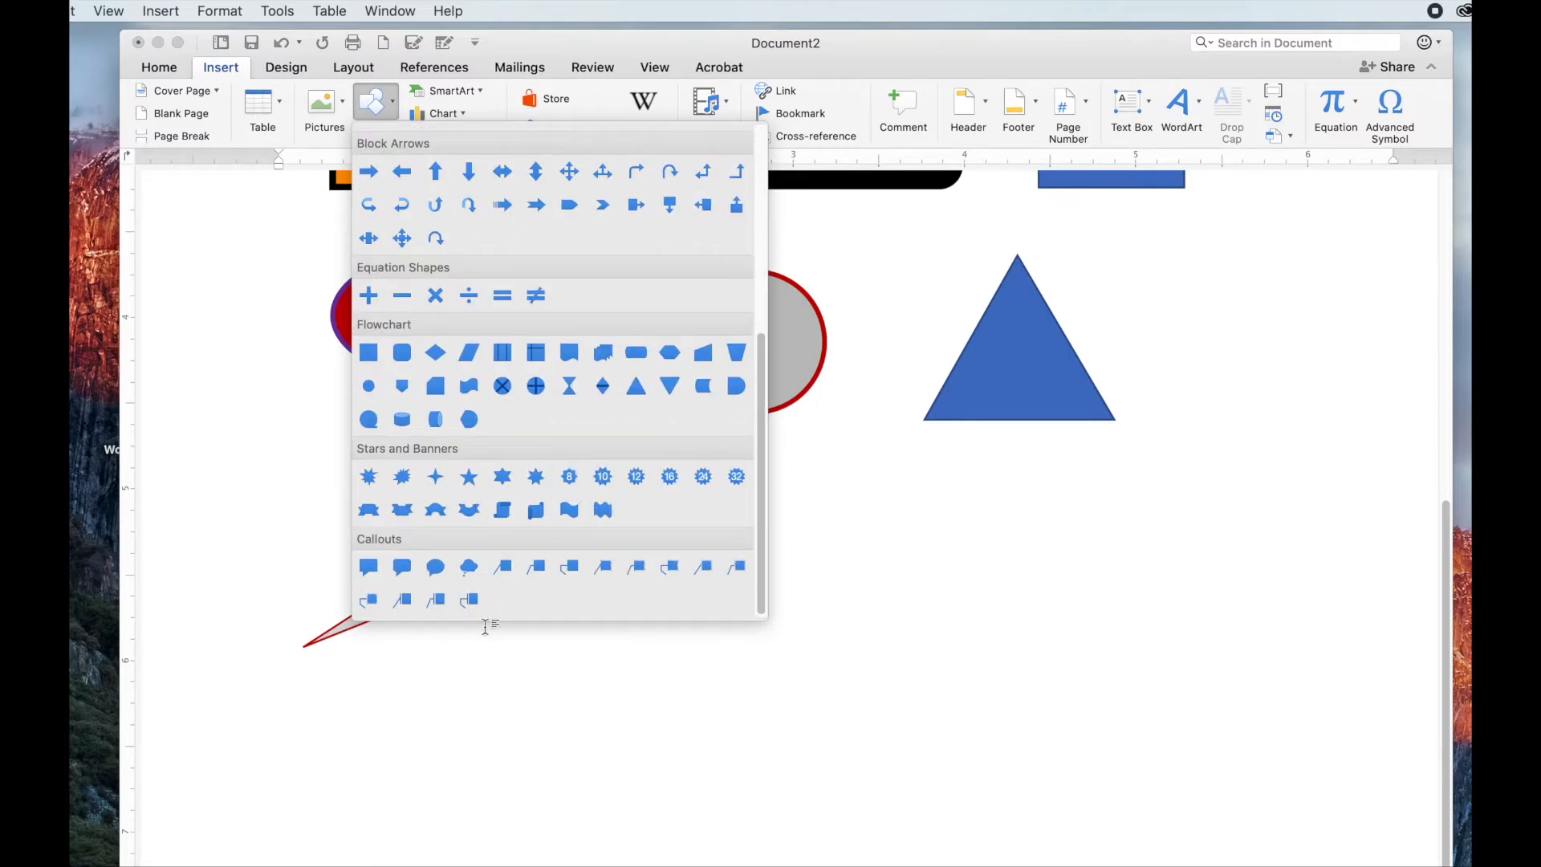
click(503, 569)
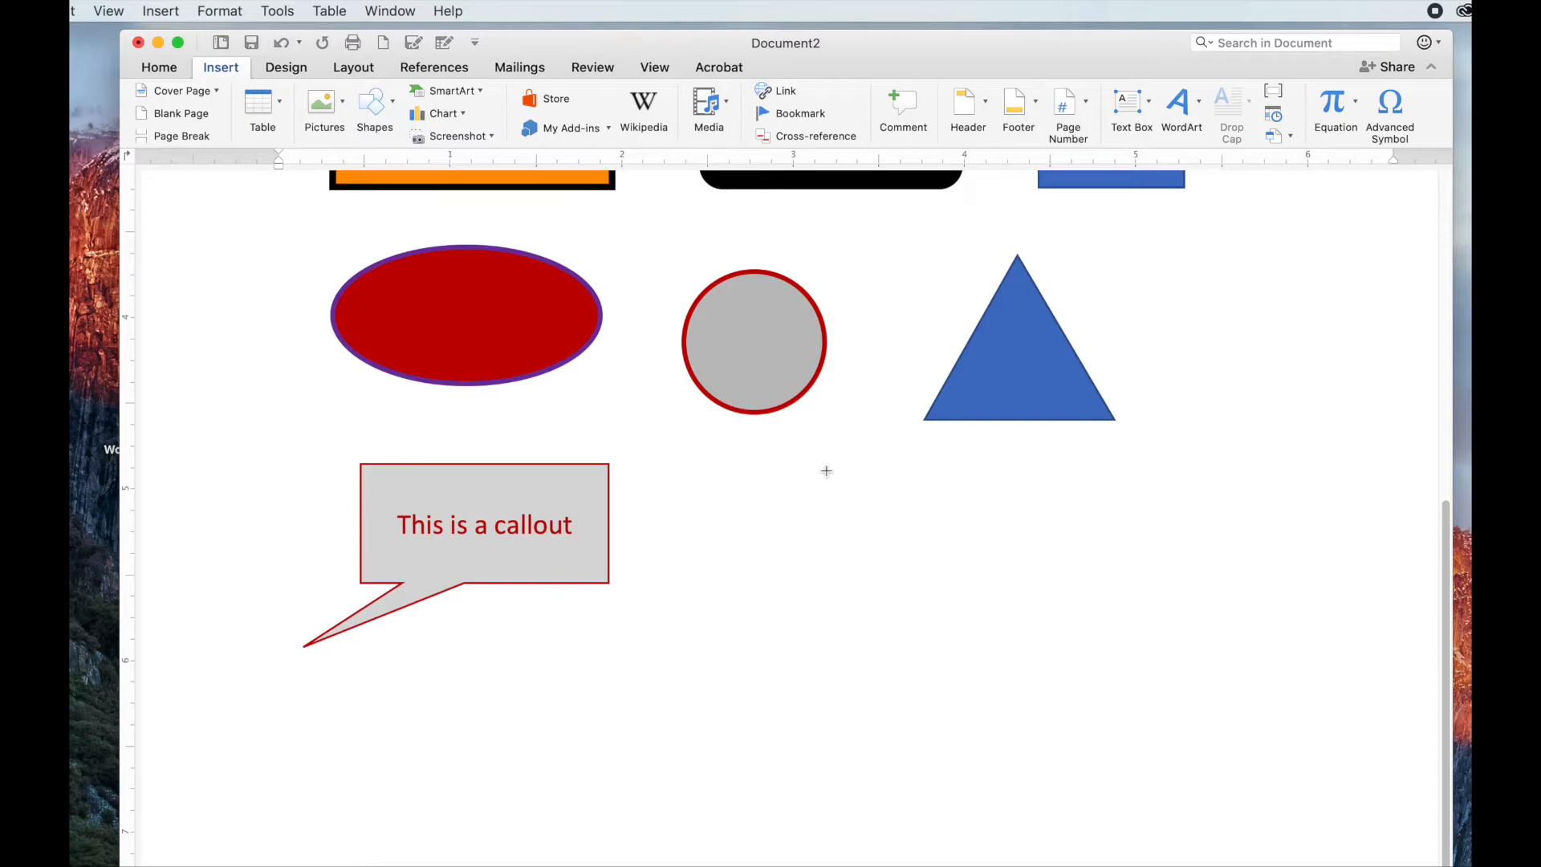
drag(768, 431, 908, 525)
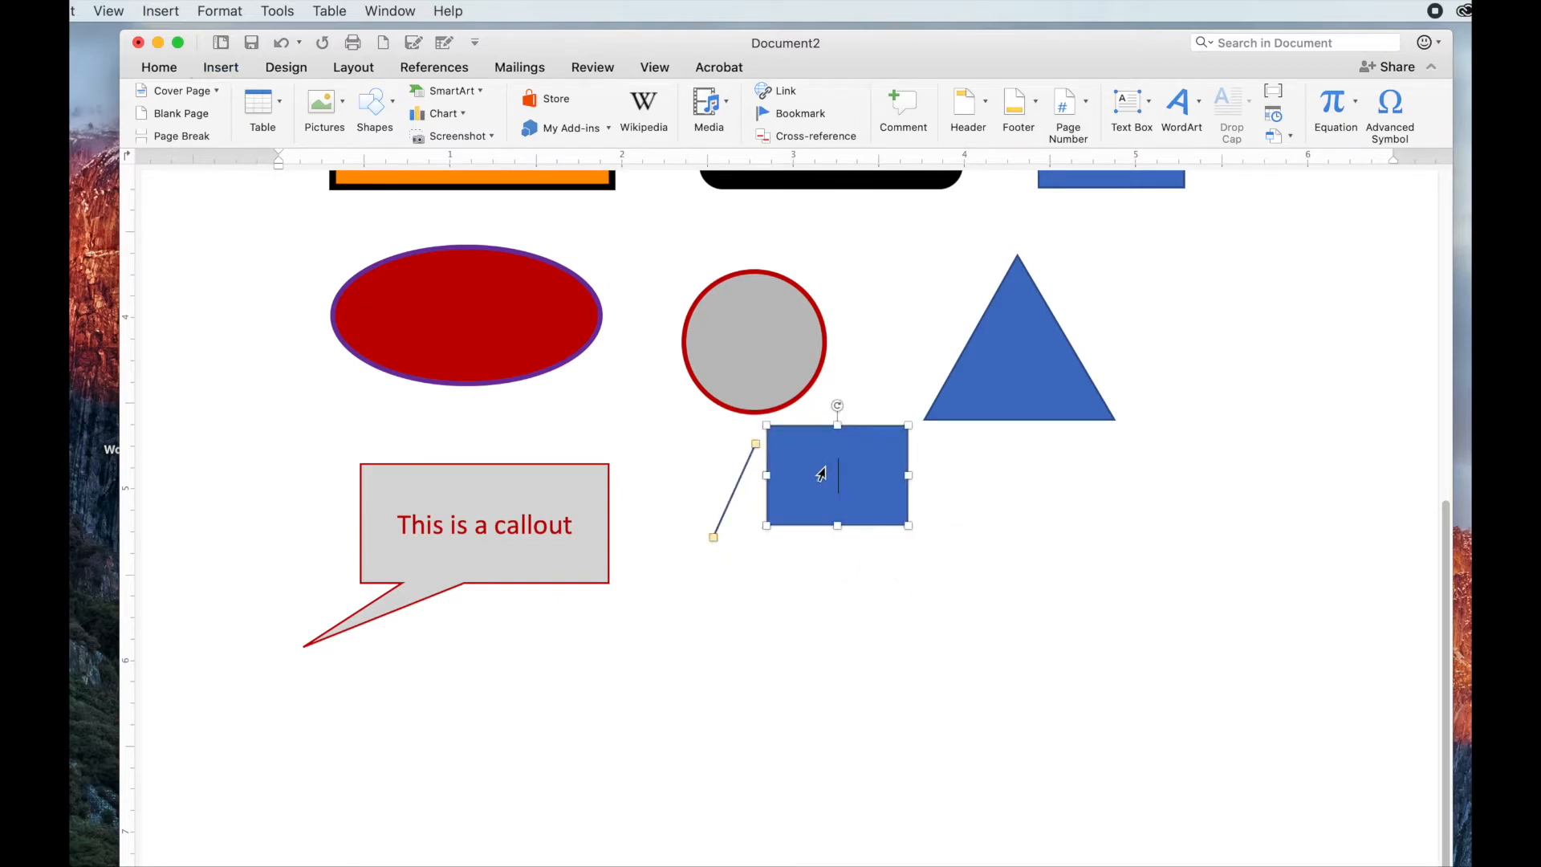
click(985, 506)
scroll(991, 578, down, 10)
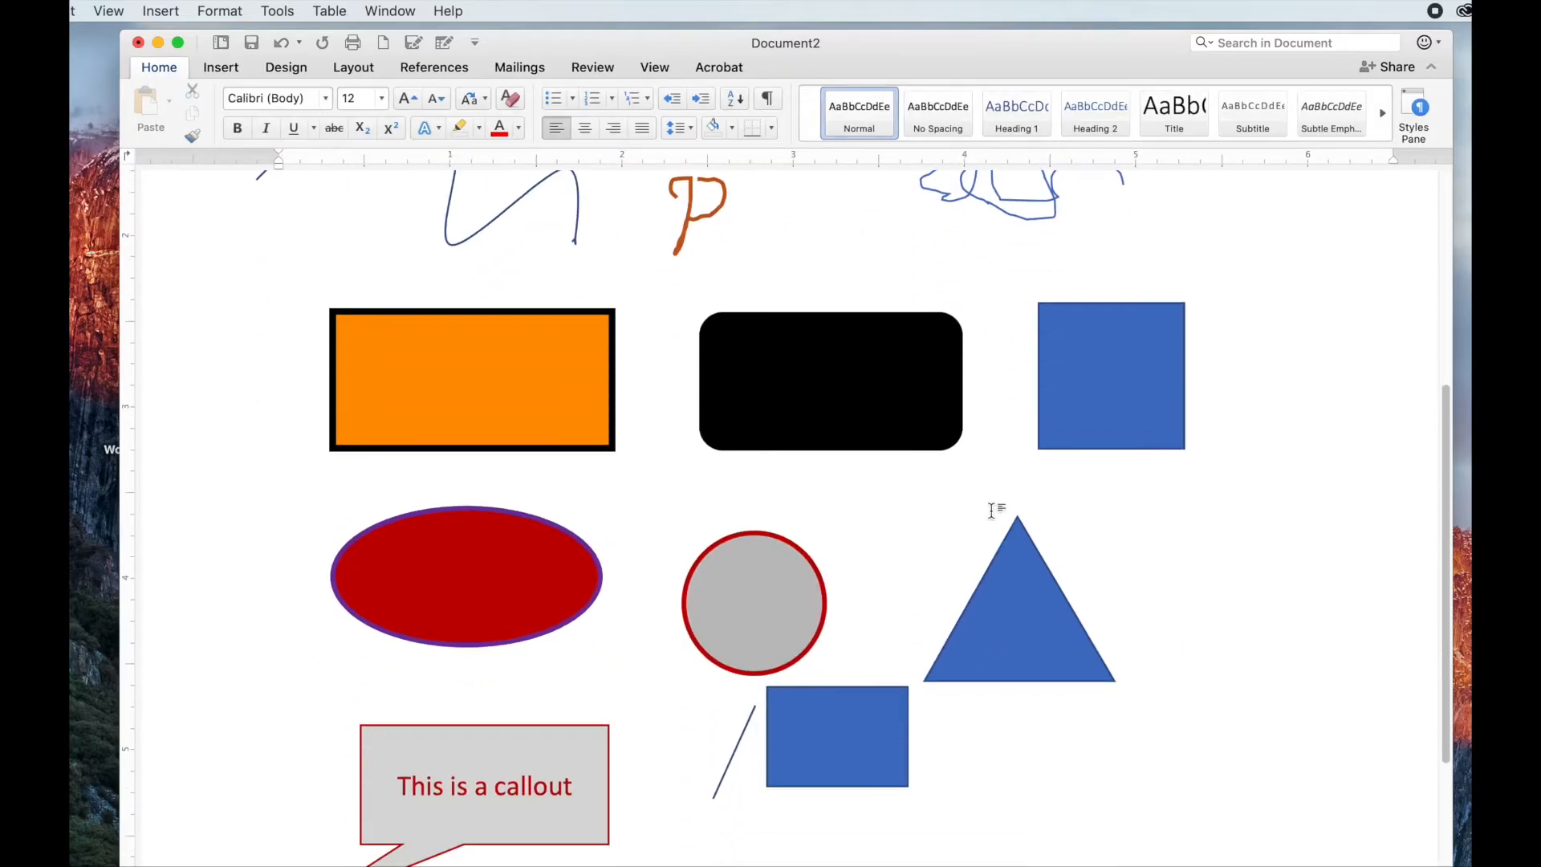
- Move the line callout's box further below the gray circle and adjust its leader line to point up at the circle
drag(818, 458, 822, 590)
drag(717, 655, 736, 414)
drag(829, 585, 819, 566)
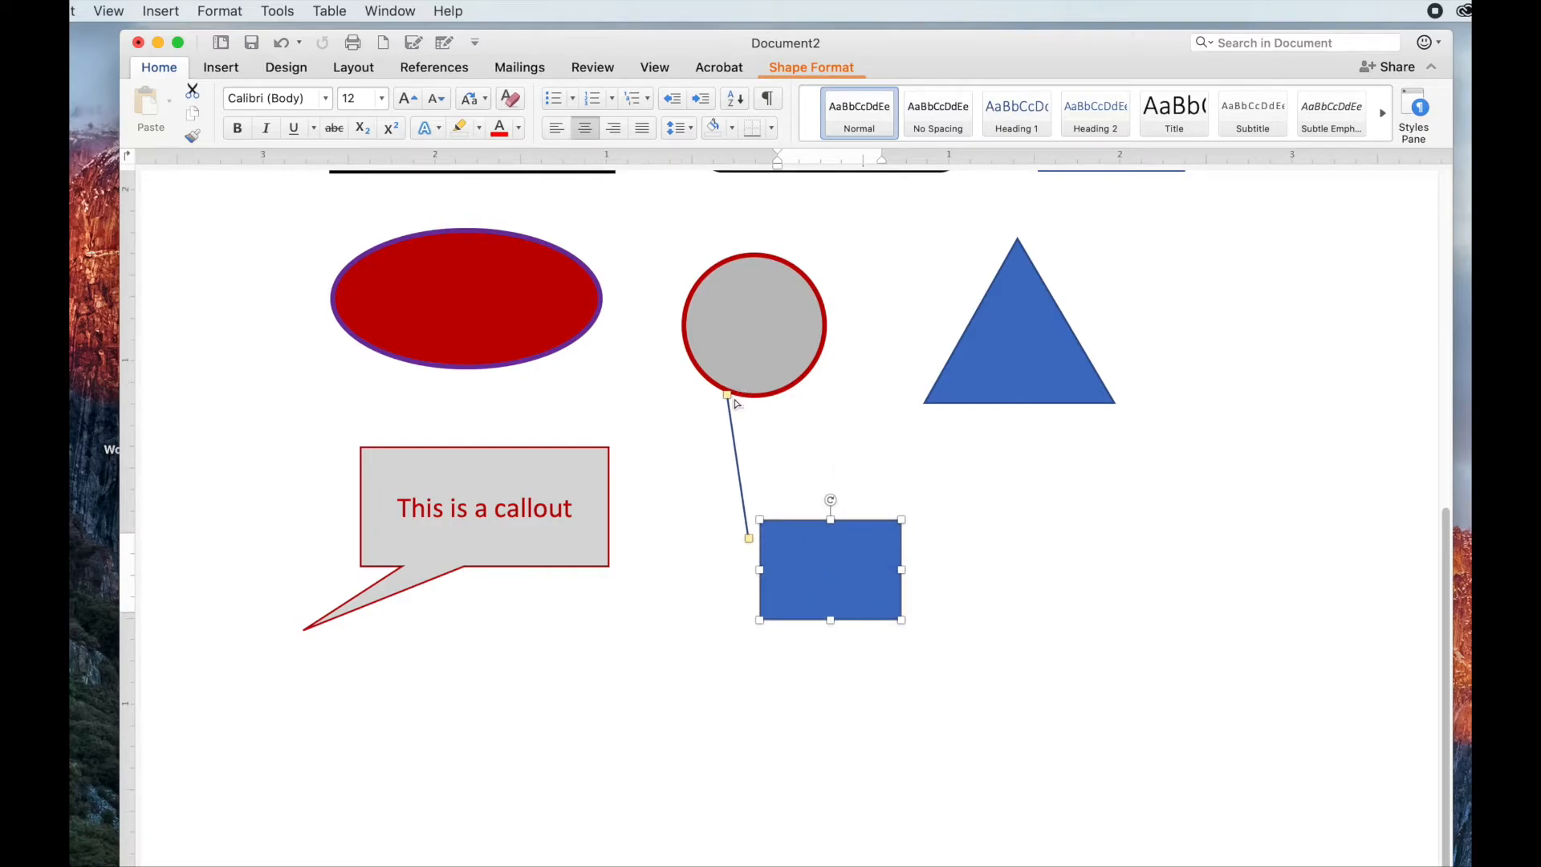
drag(727, 399, 746, 428)
drag(840, 575, 819, 549)
double_click(811, 542)
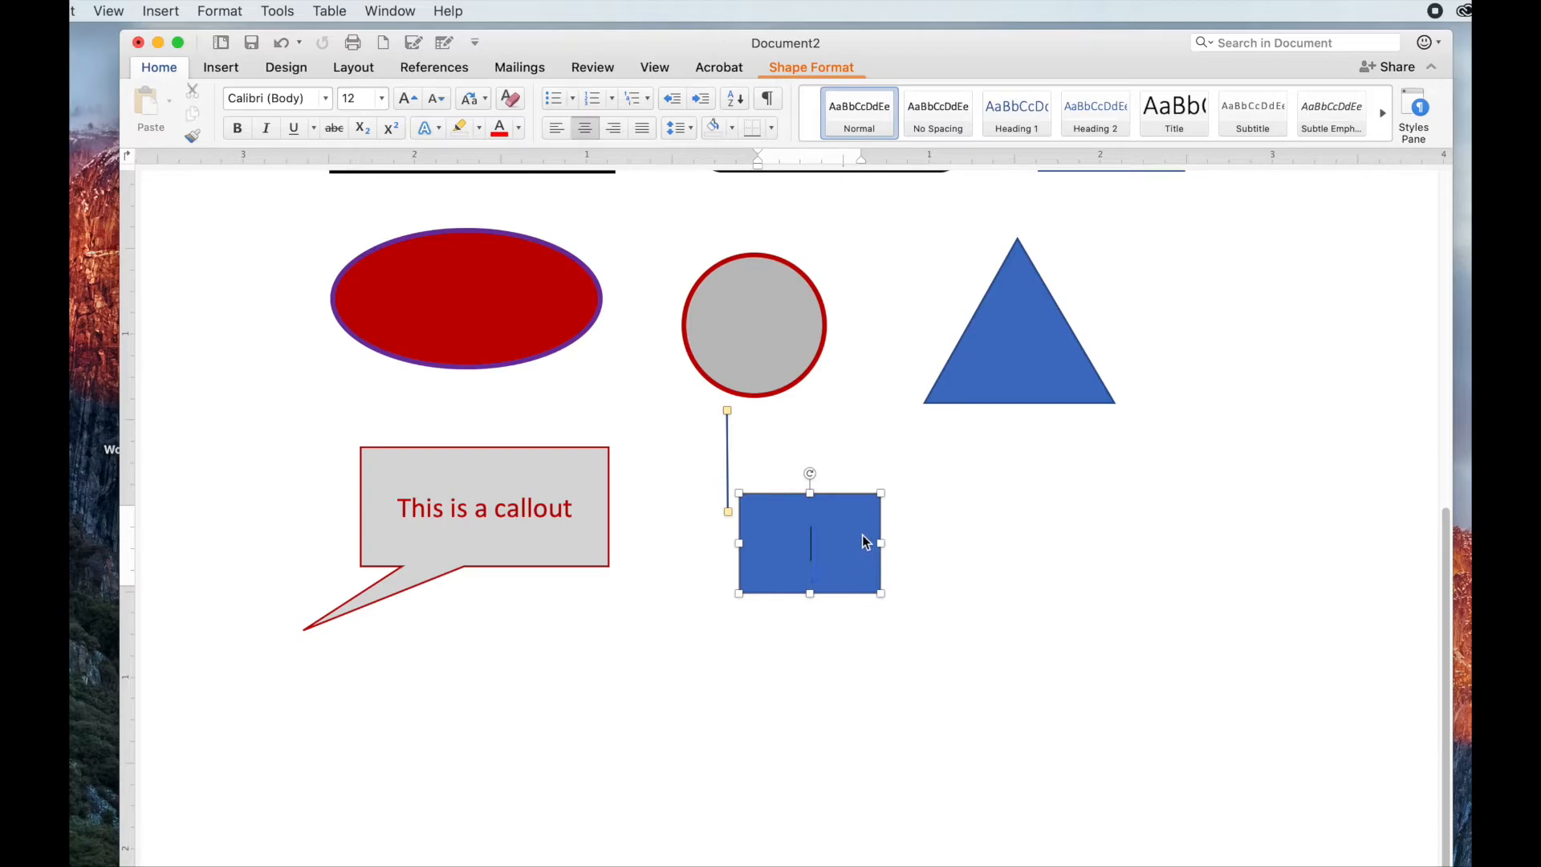
- Fill the line callout with light gold and color its outline and leader line purple
double_click(846, 494)
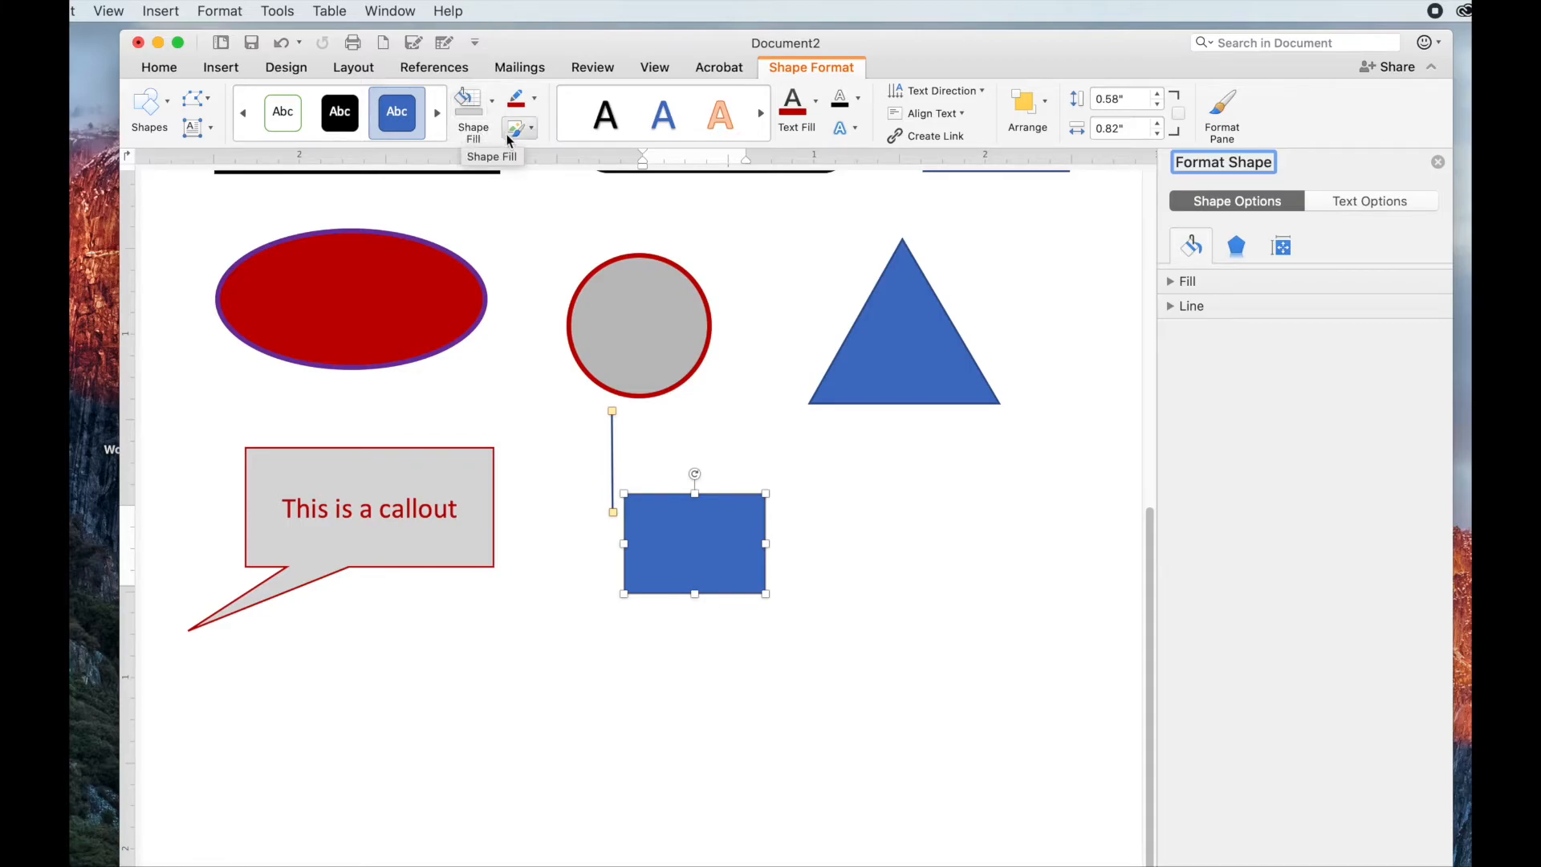
click(492, 105)
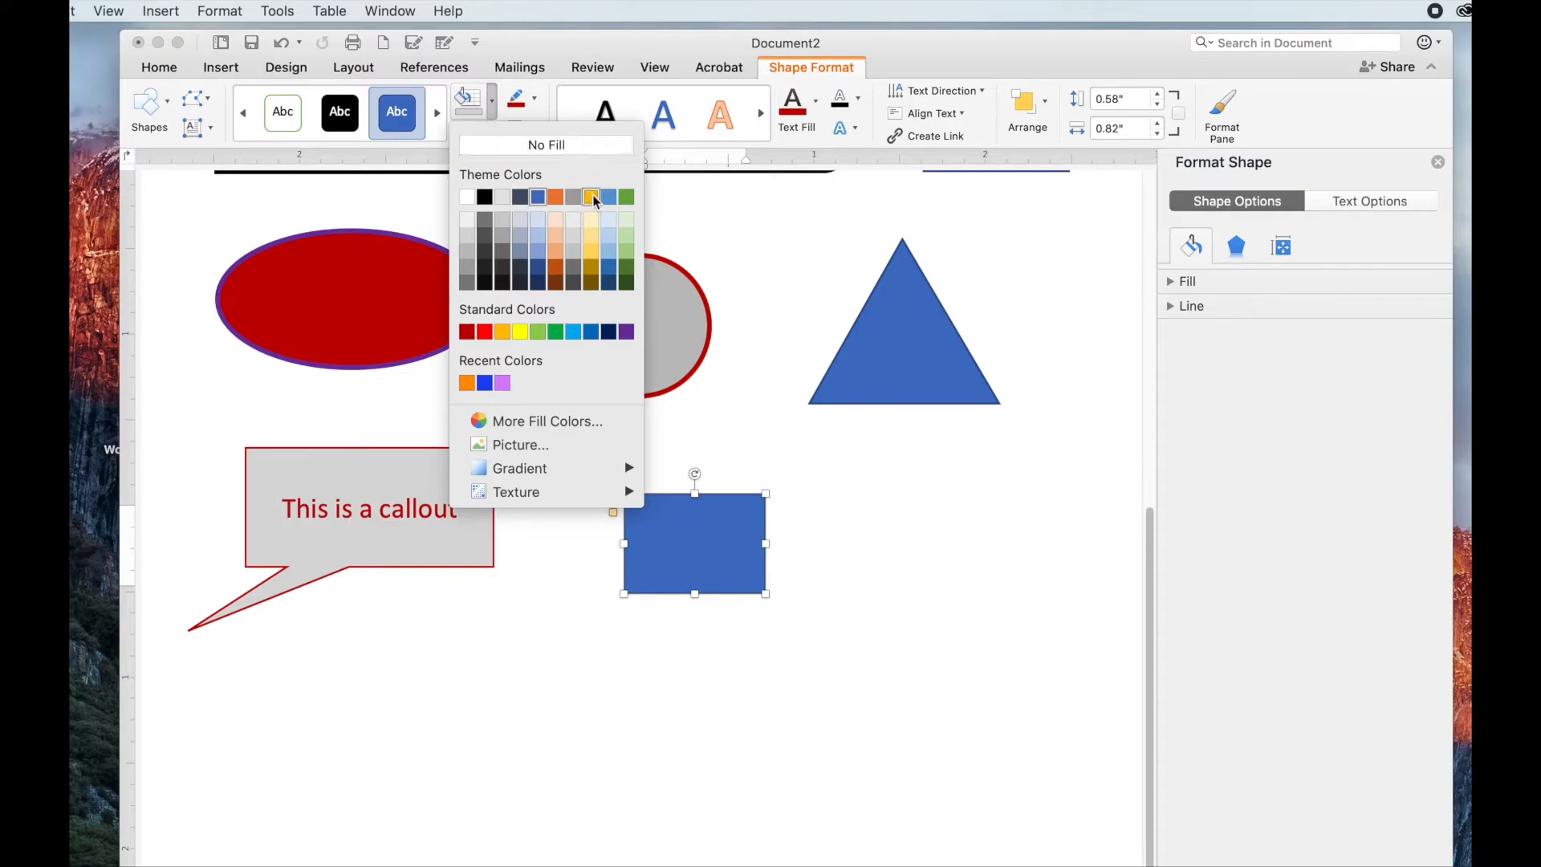
click(592, 220)
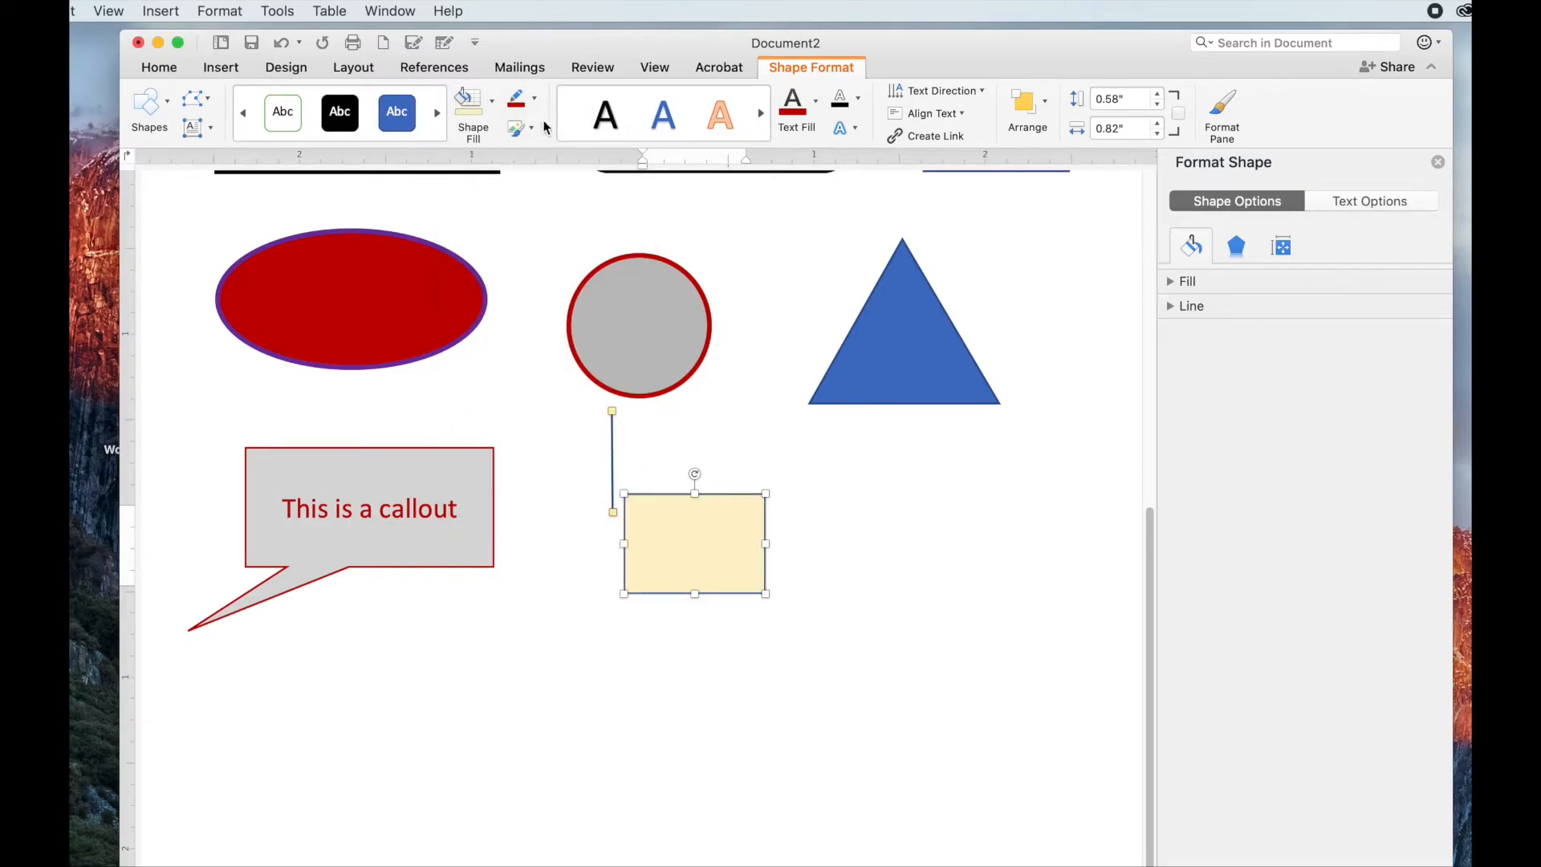
click(534, 98)
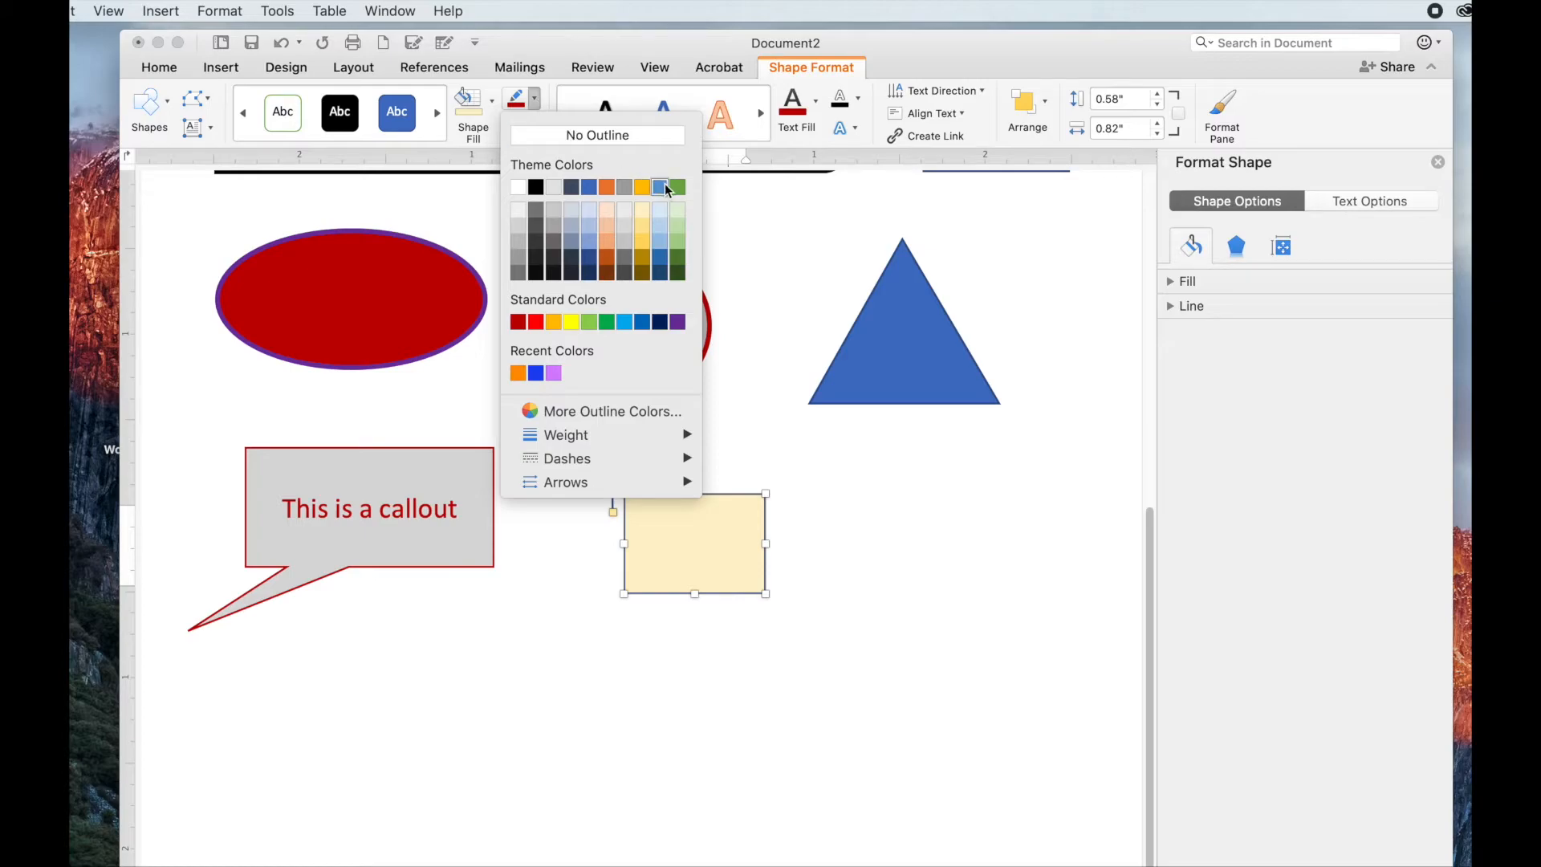
click(573, 189)
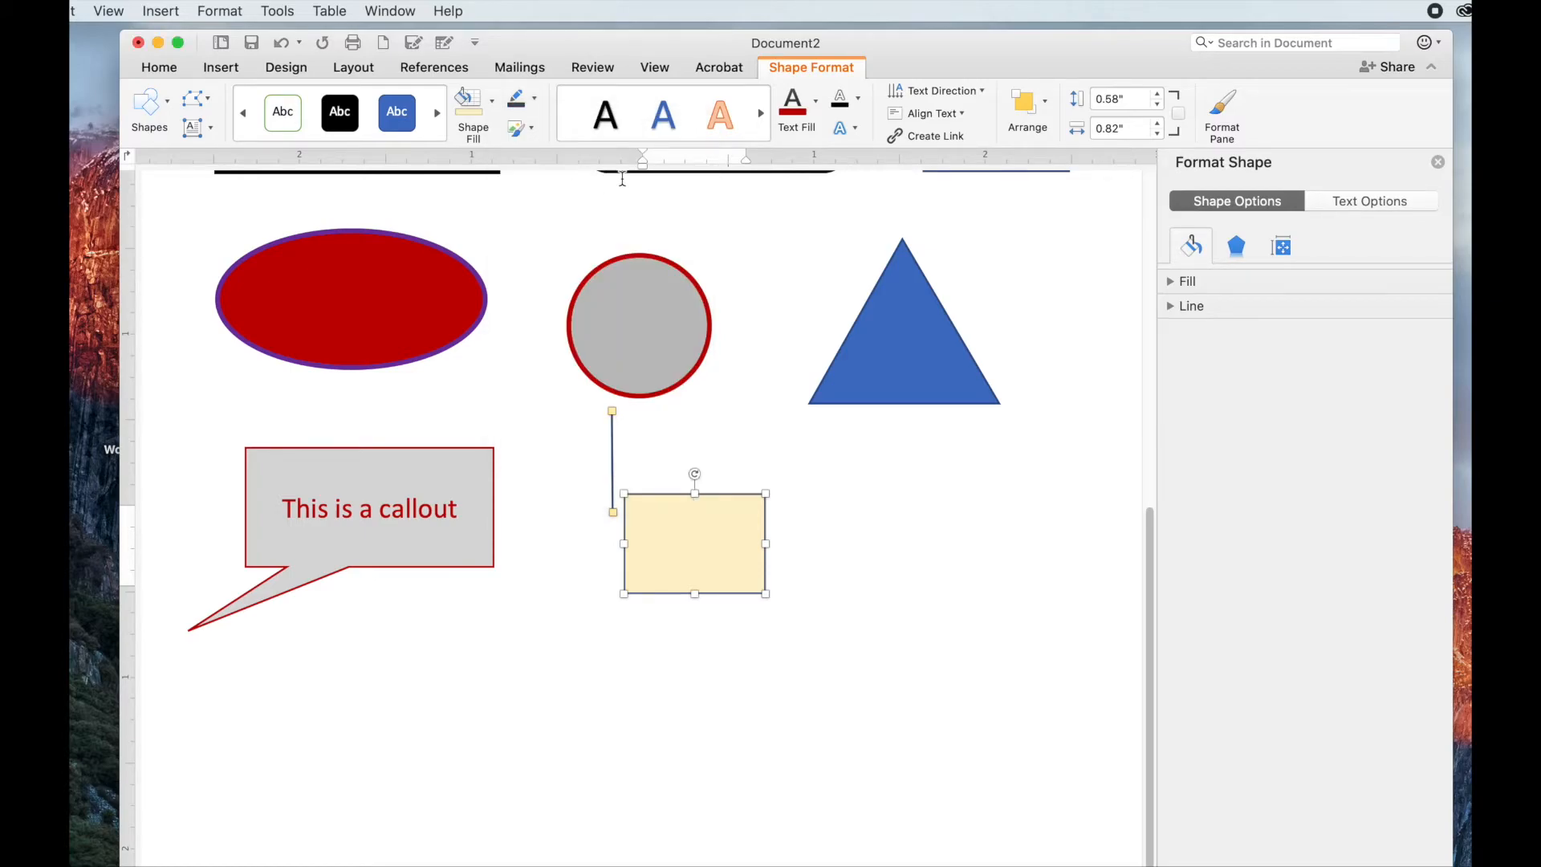
click(535, 100)
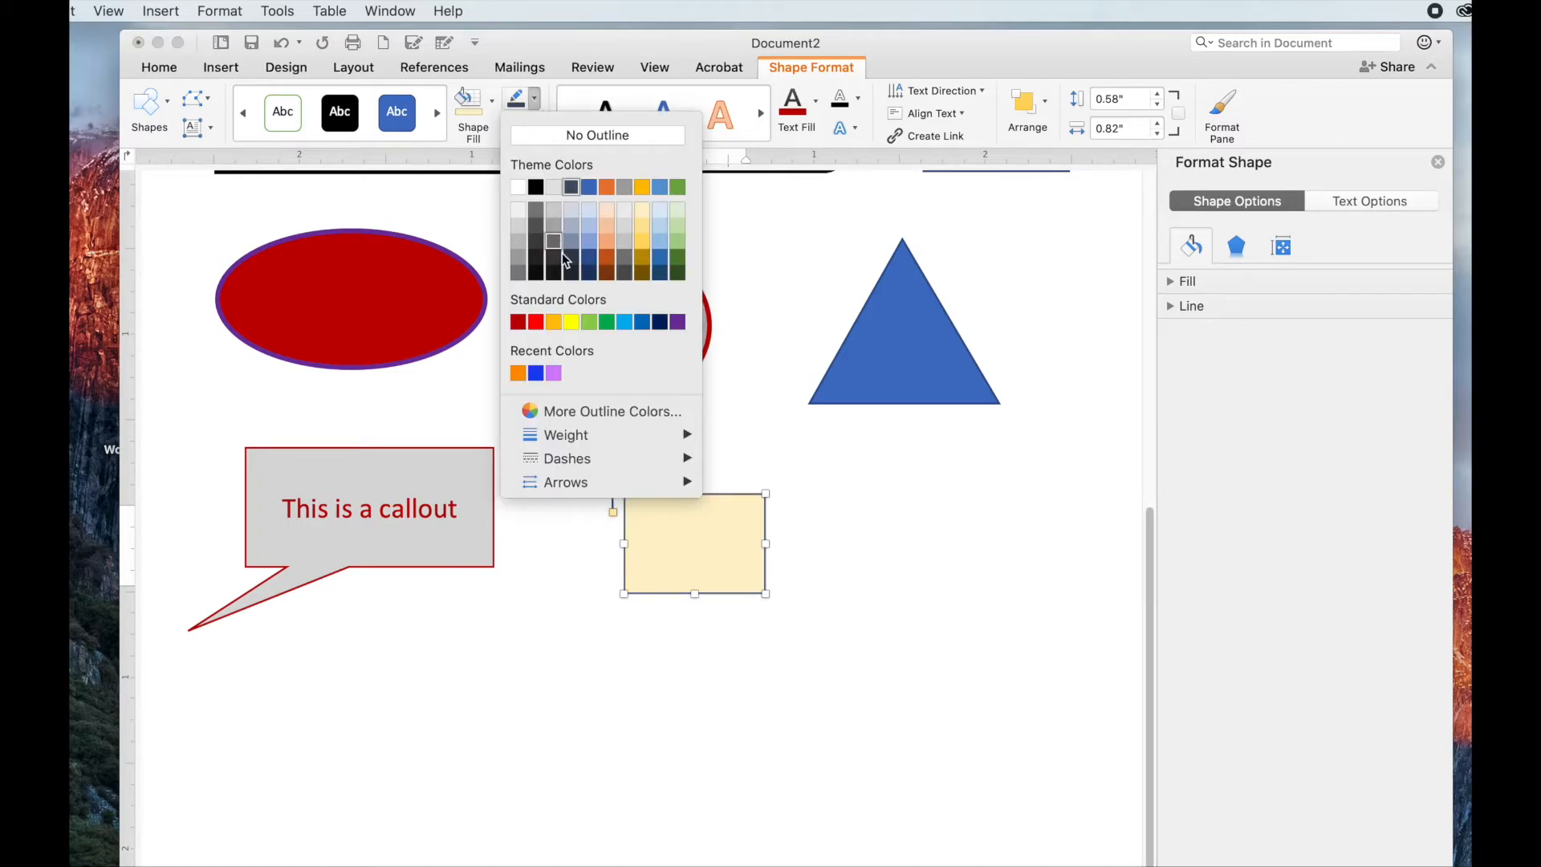
click(678, 323)
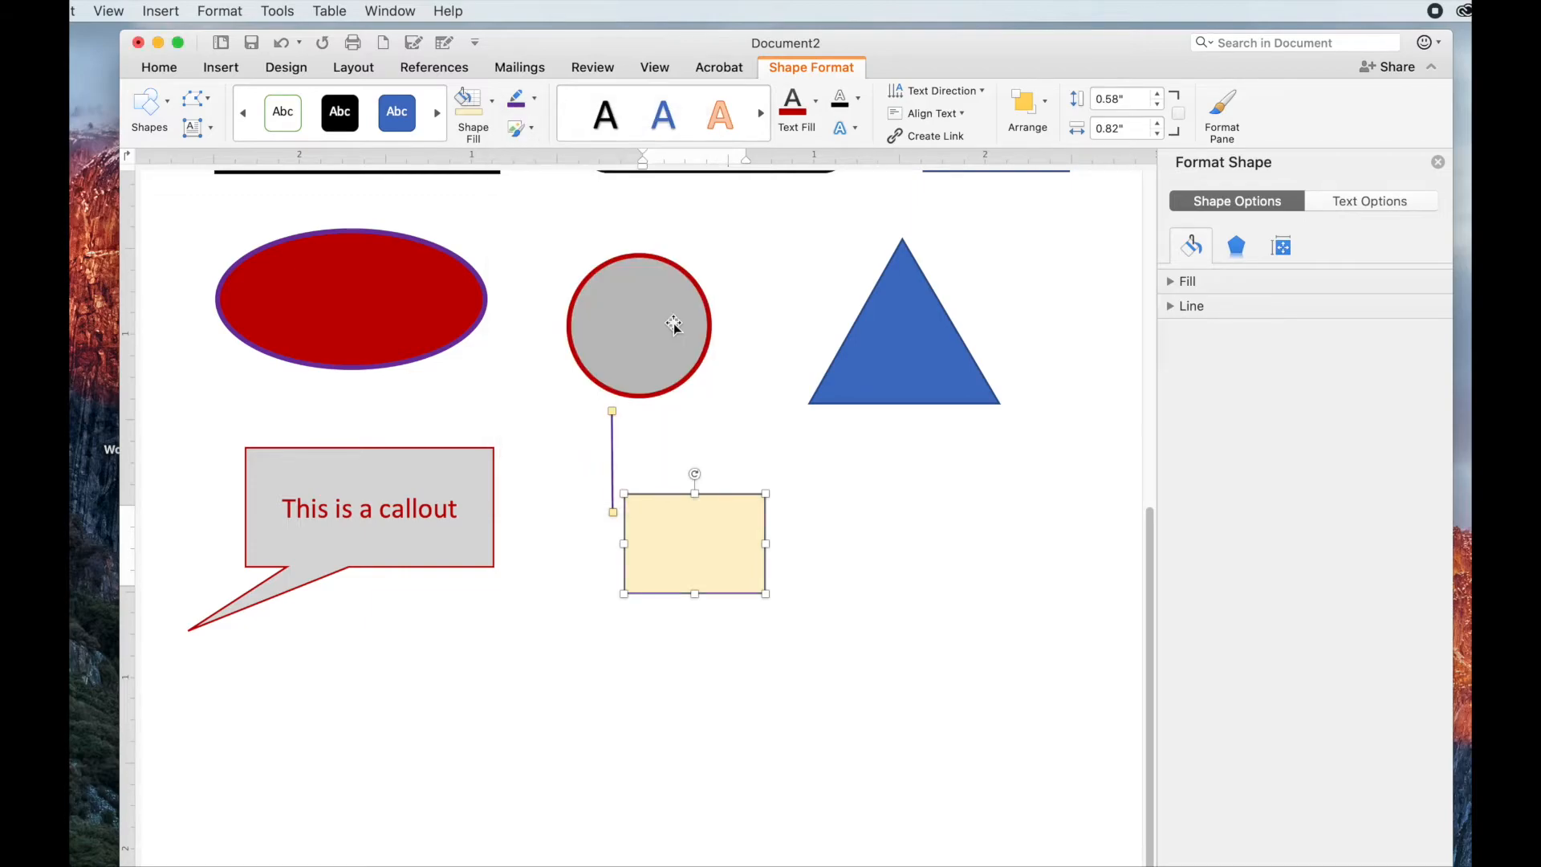
- Enter the text "This is a circle" inside the line callout
click(689, 543)
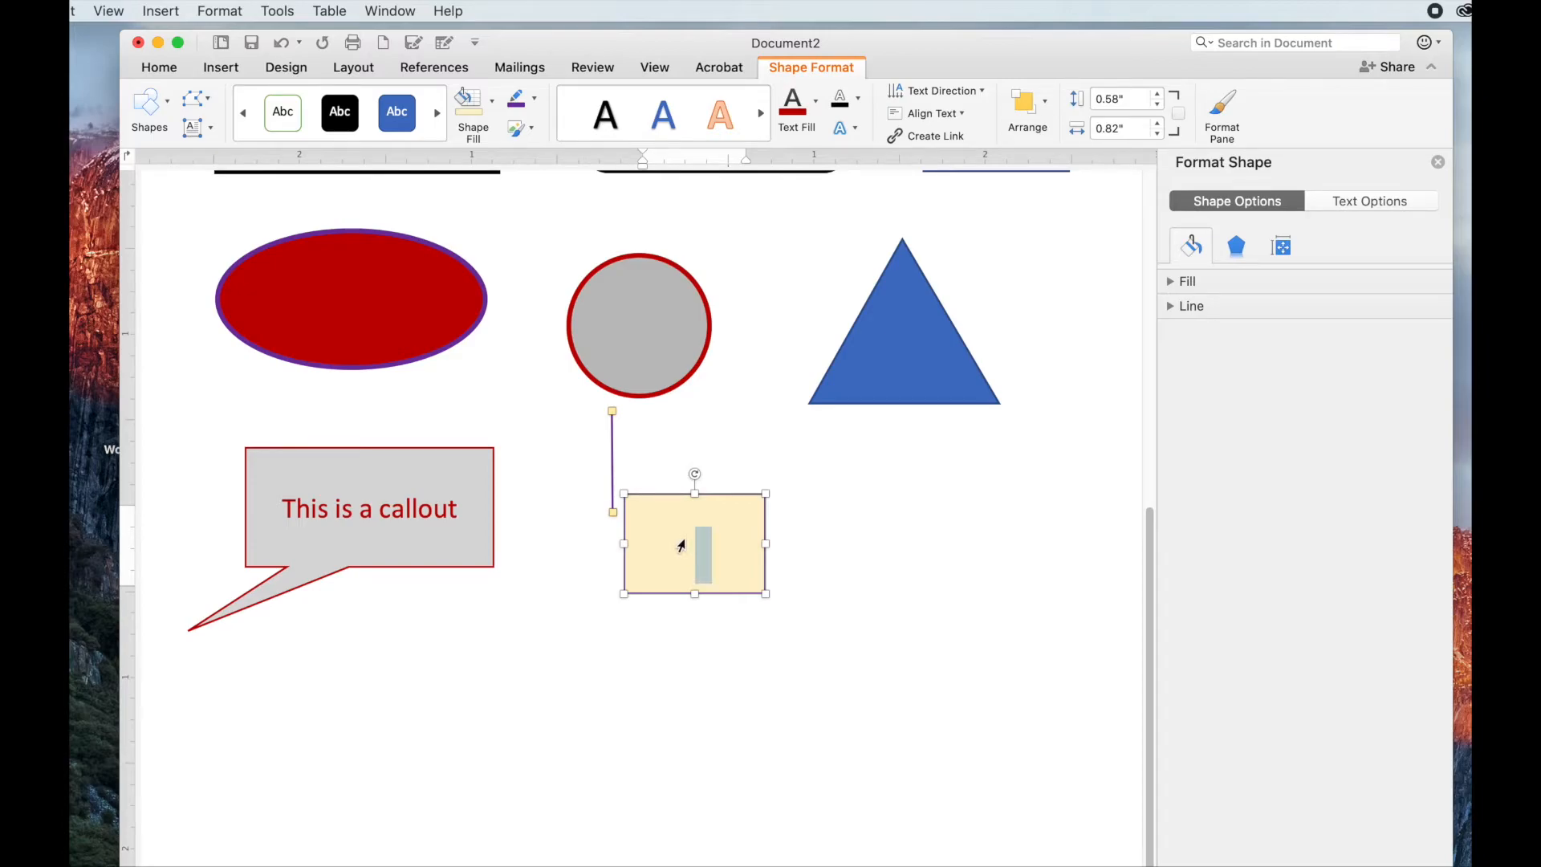
text(Th)
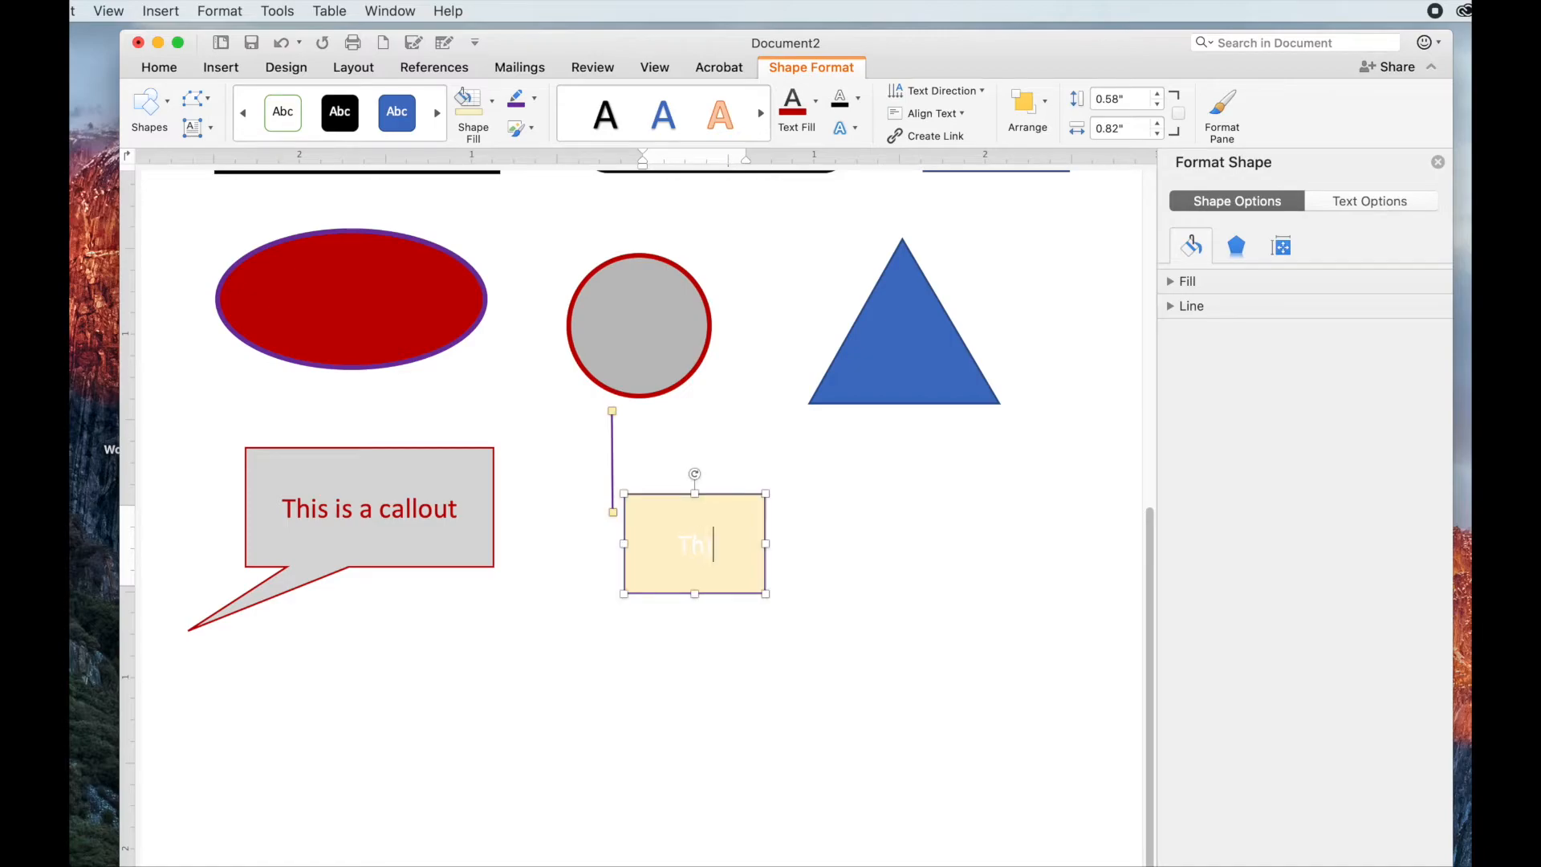
text(is is another)
key(BackSpace)
key(BackSpace)
key(BackSpace)
key(BackSpace)
key(BackSpace)
text(c)
- Color the text "This is a circle" in the line callout with the standard purple
drag(649, 525, 752, 571)
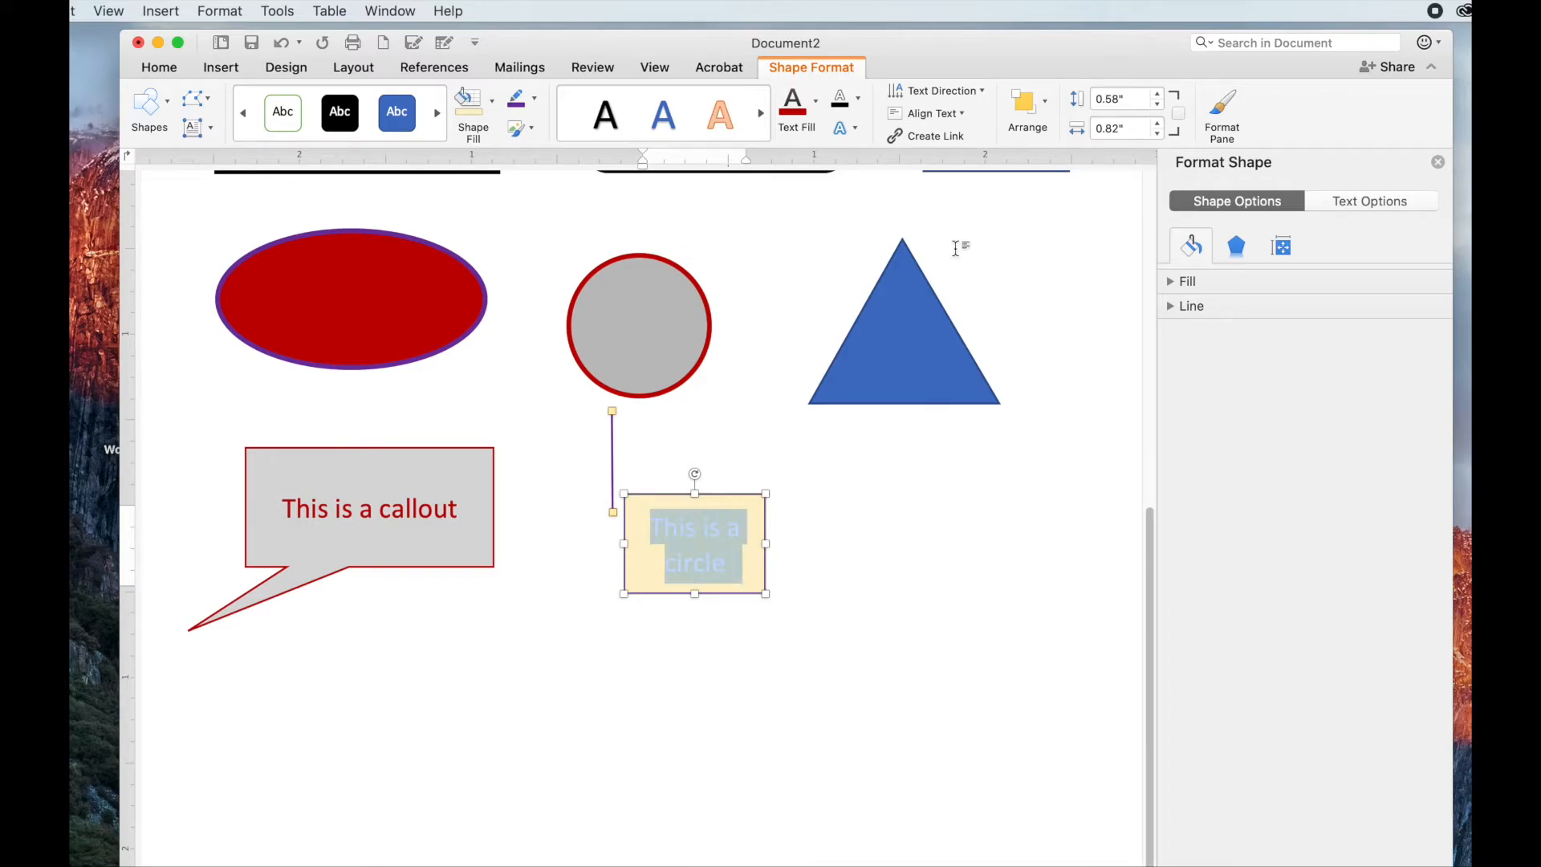
click(815, 102)
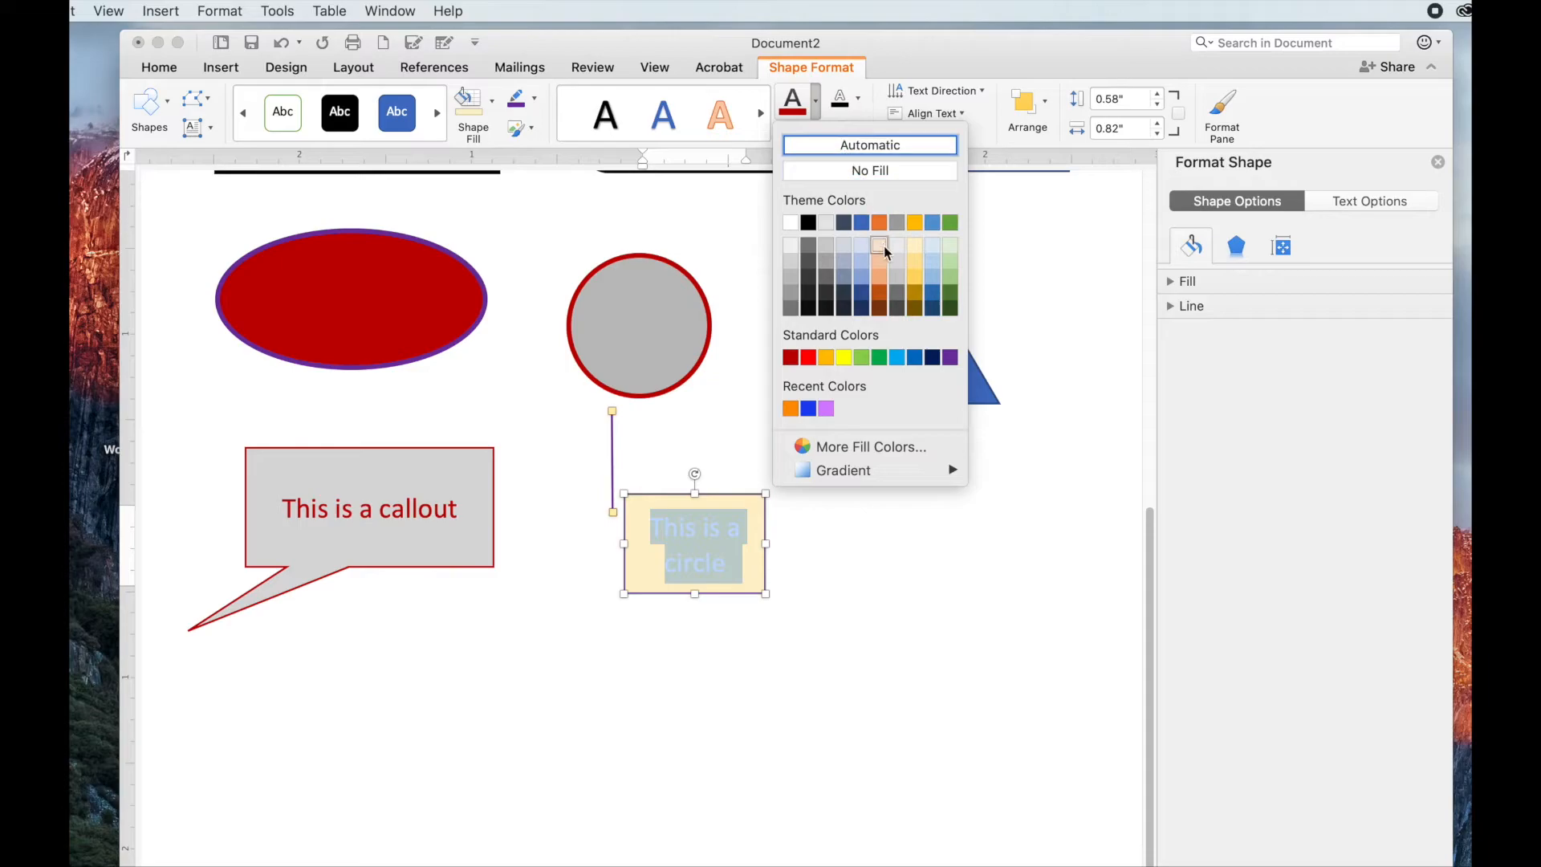
click(950, 359)
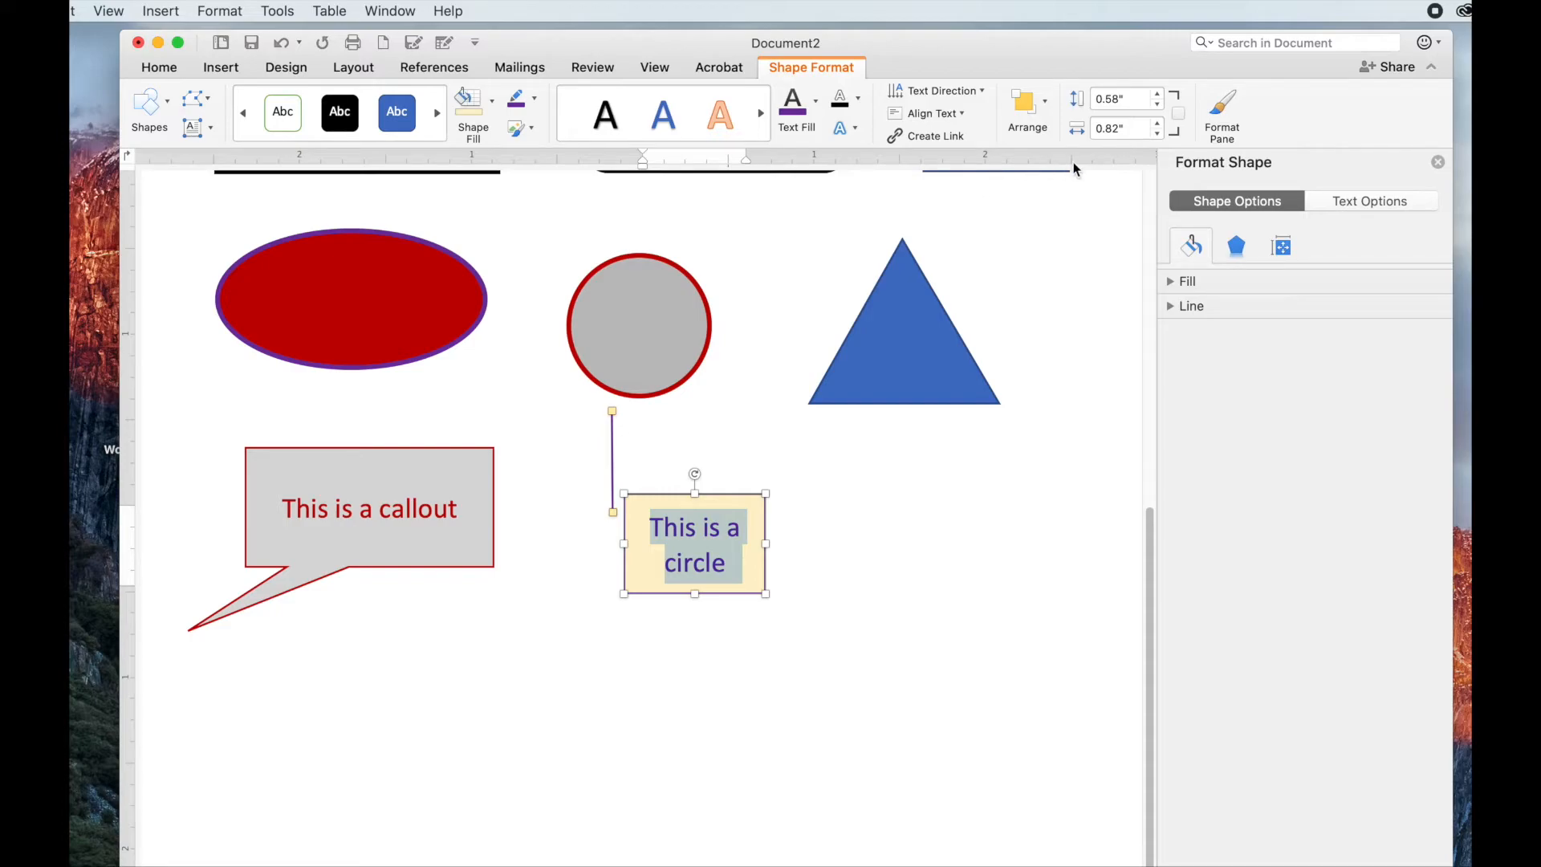
click(858, 102)
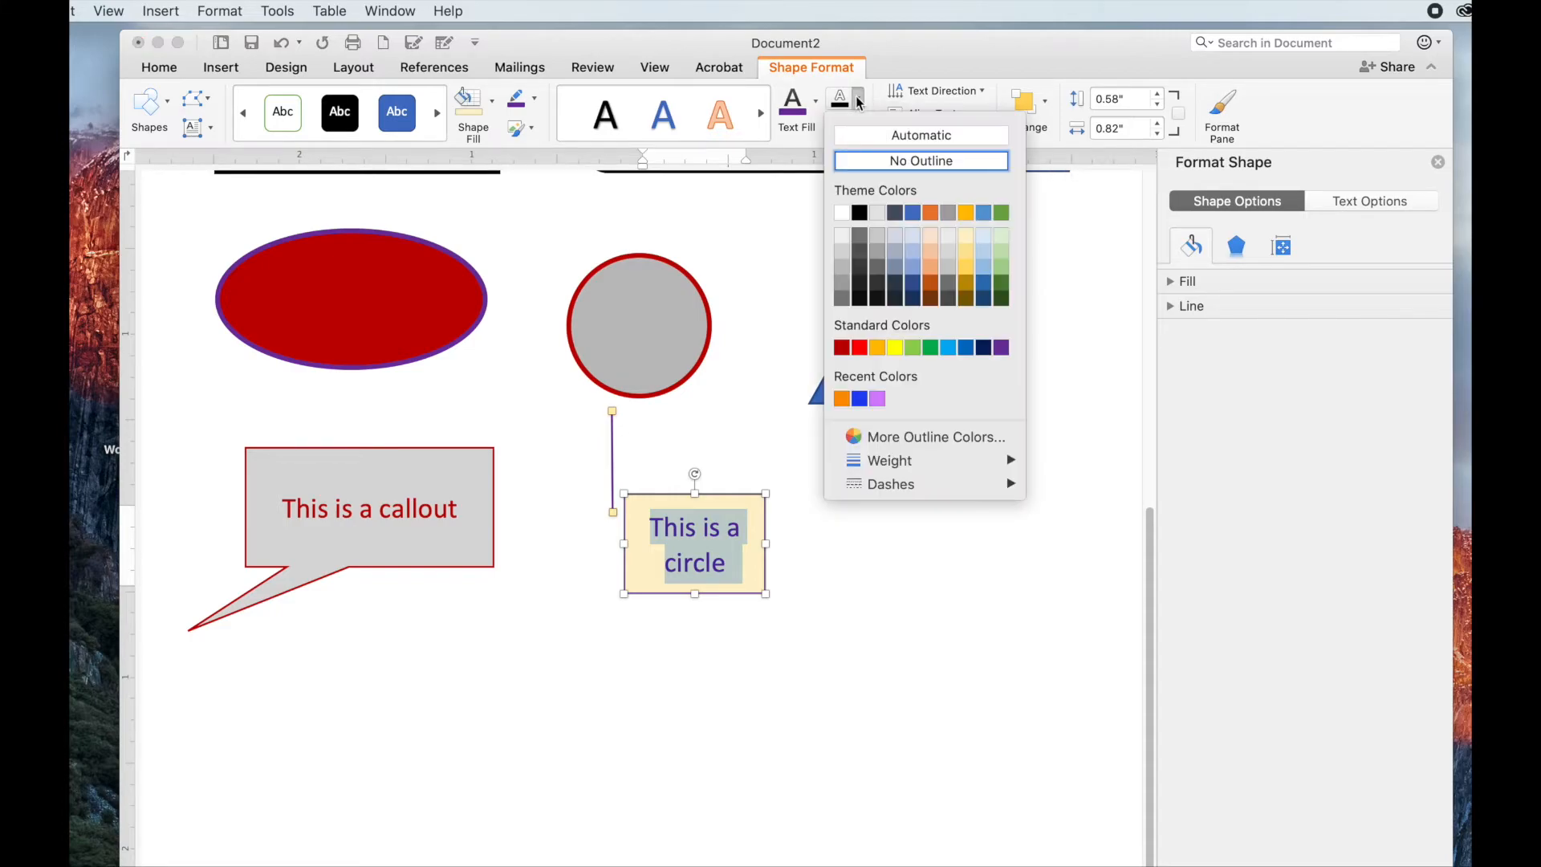
click(857, 102)
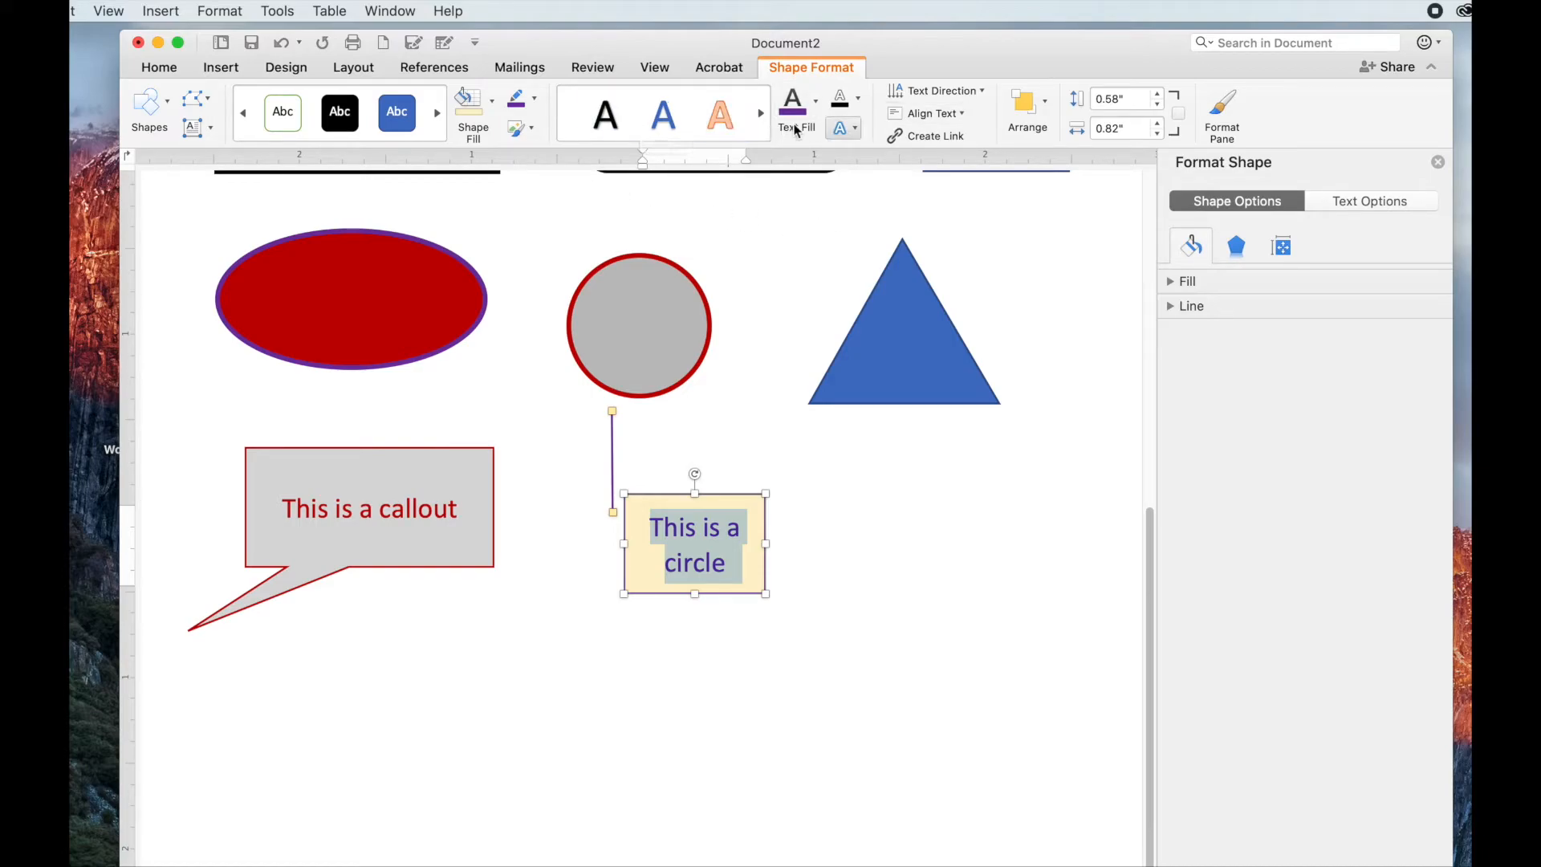
- Set the line callout's text to 14-point Arial and enlarge the callout box so the whole text fits
click(156, 69)
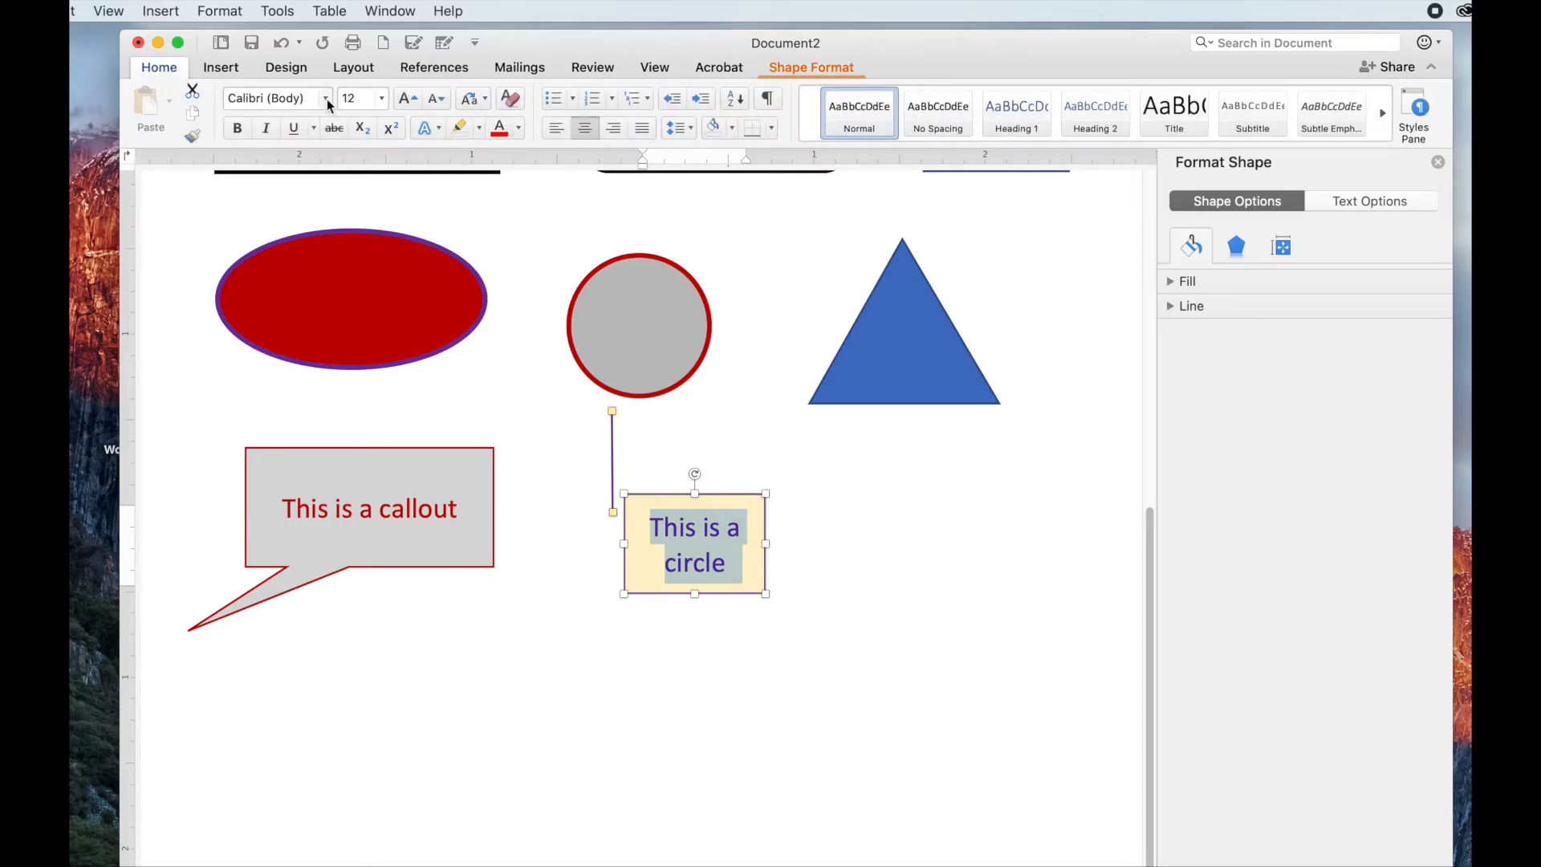
click(325, 98)
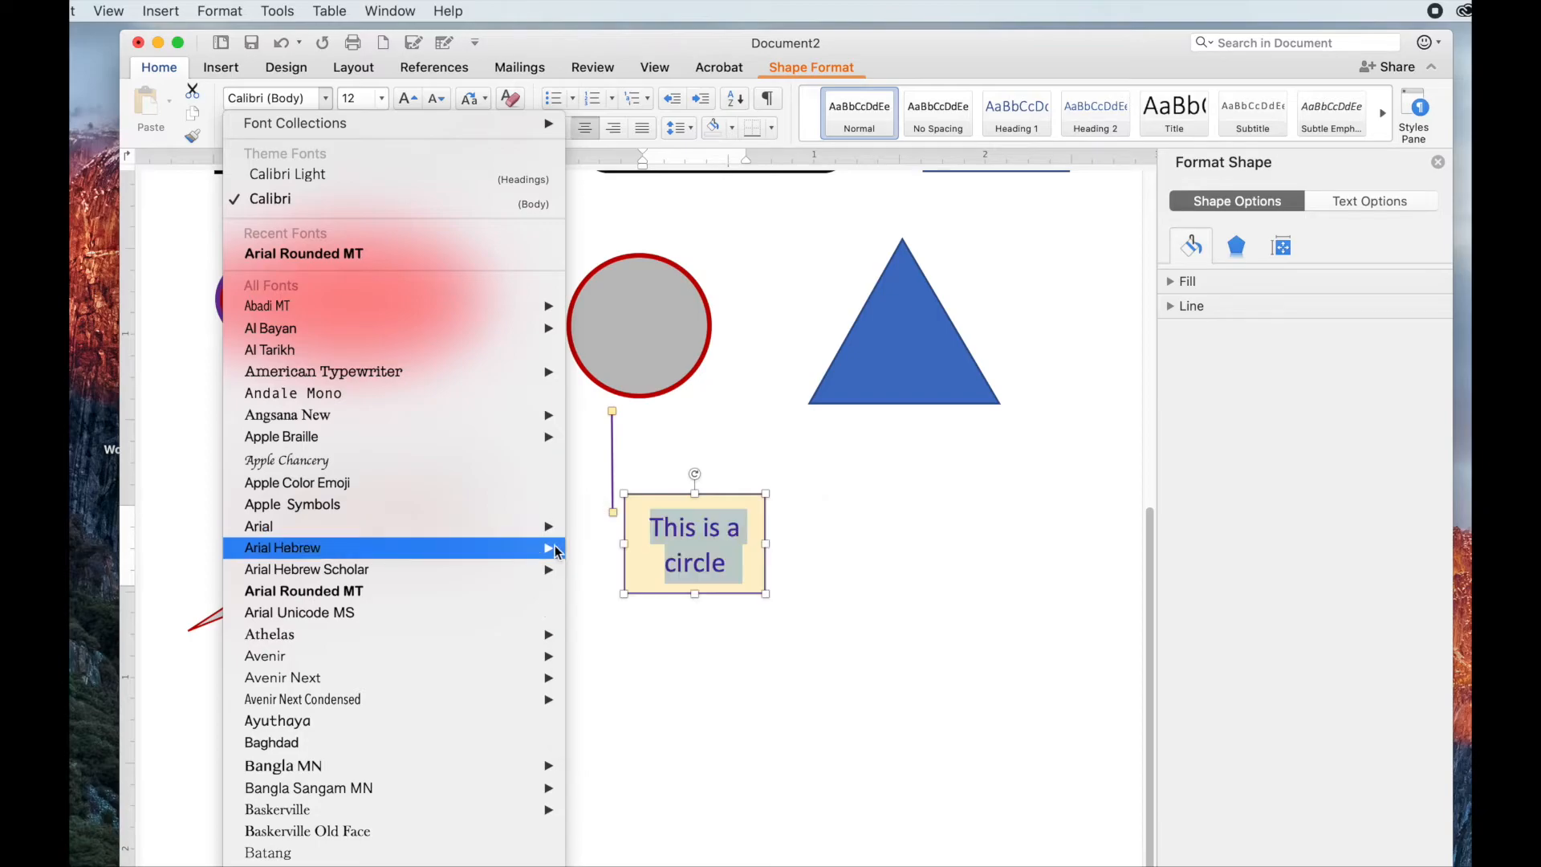
mouse_move(546, 530)
click(596, 528)
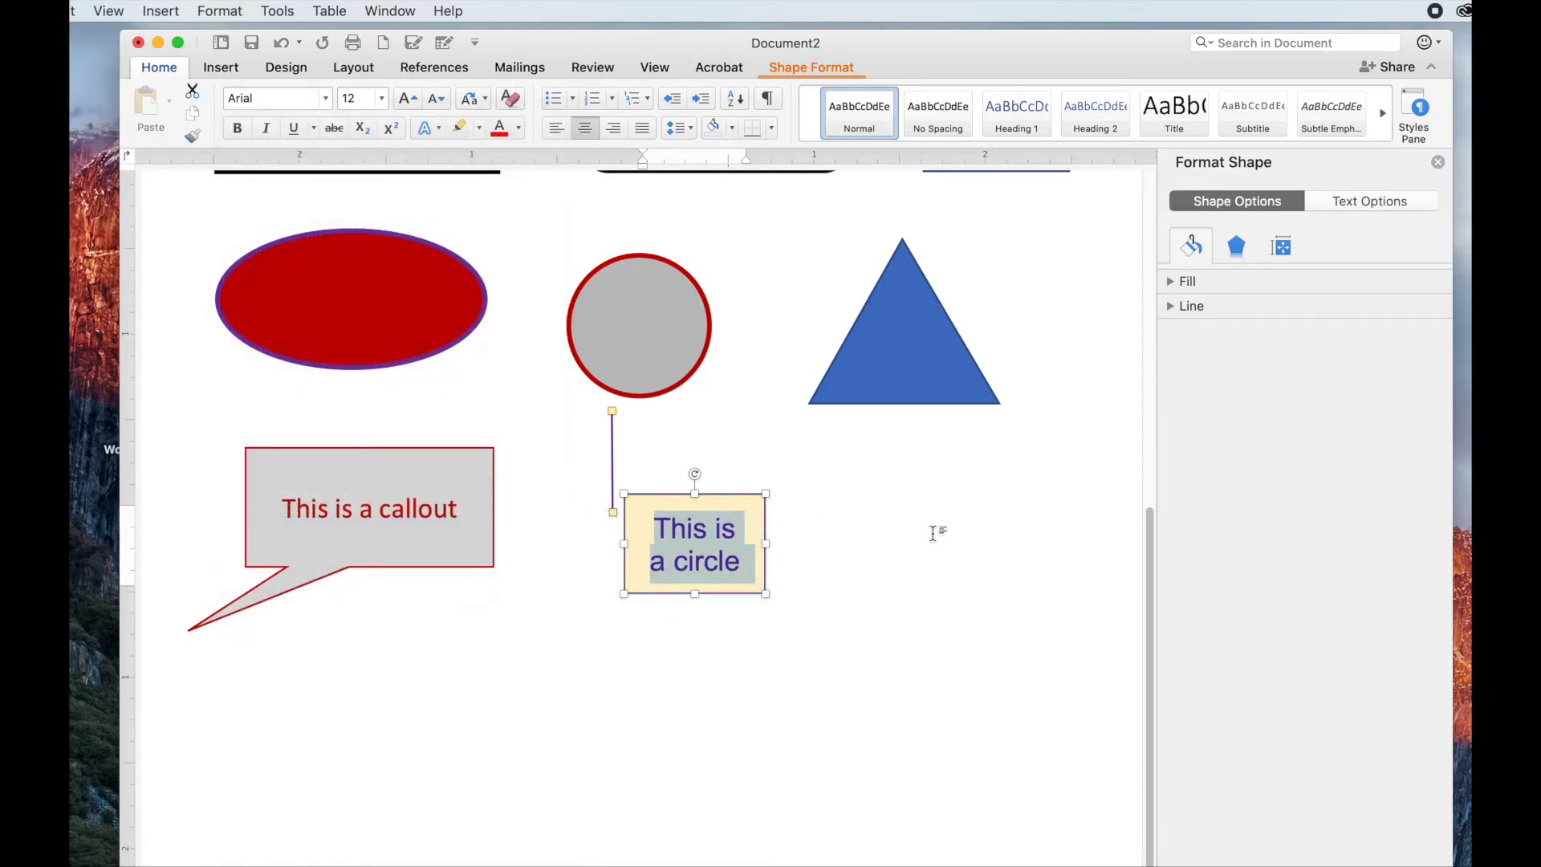
click(382, 98)
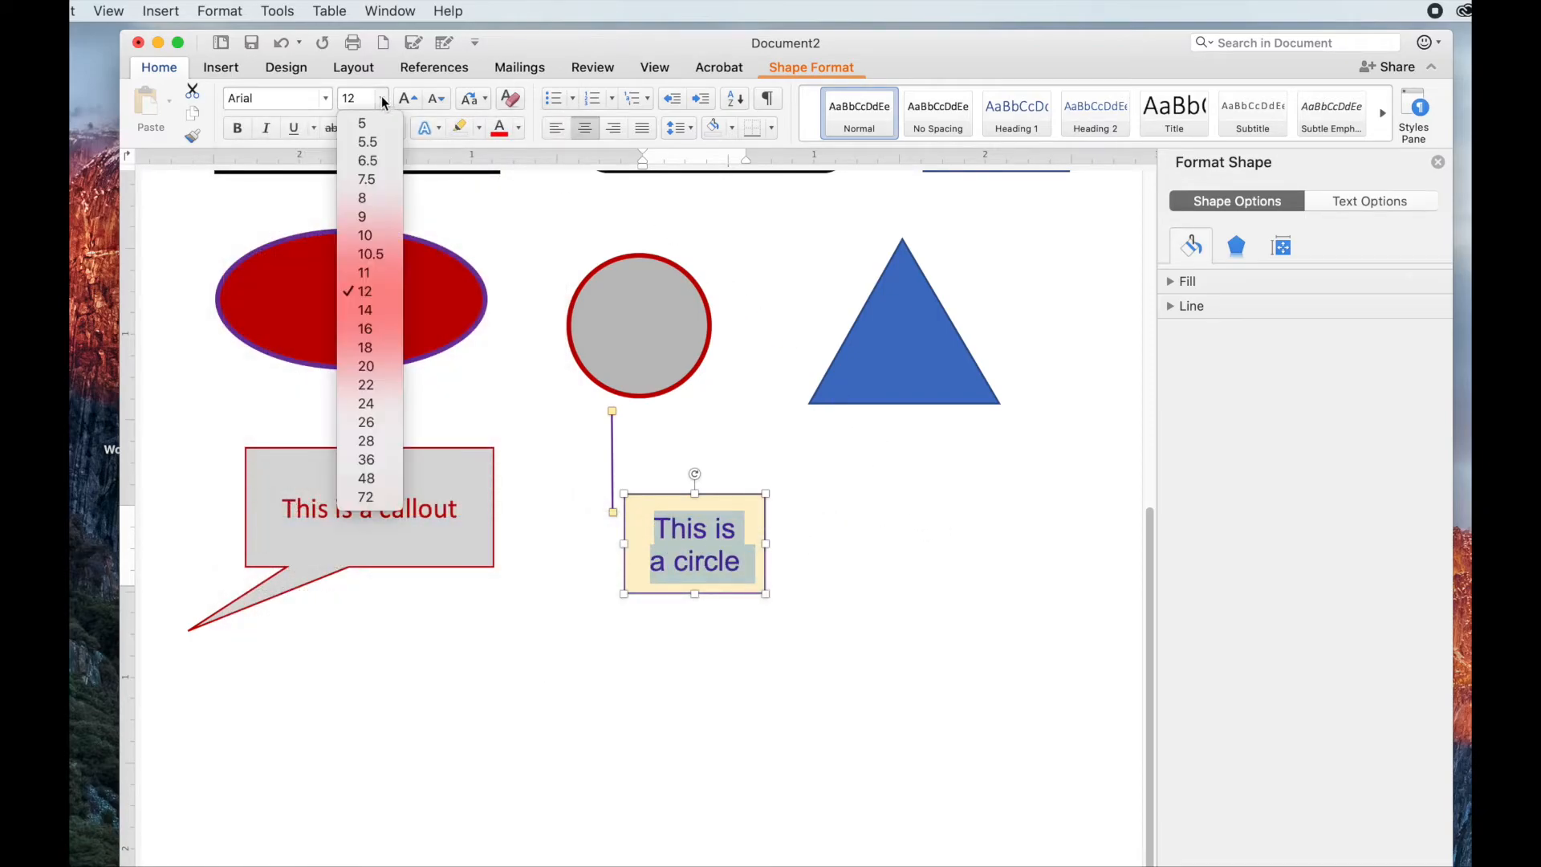
click(363, 311)
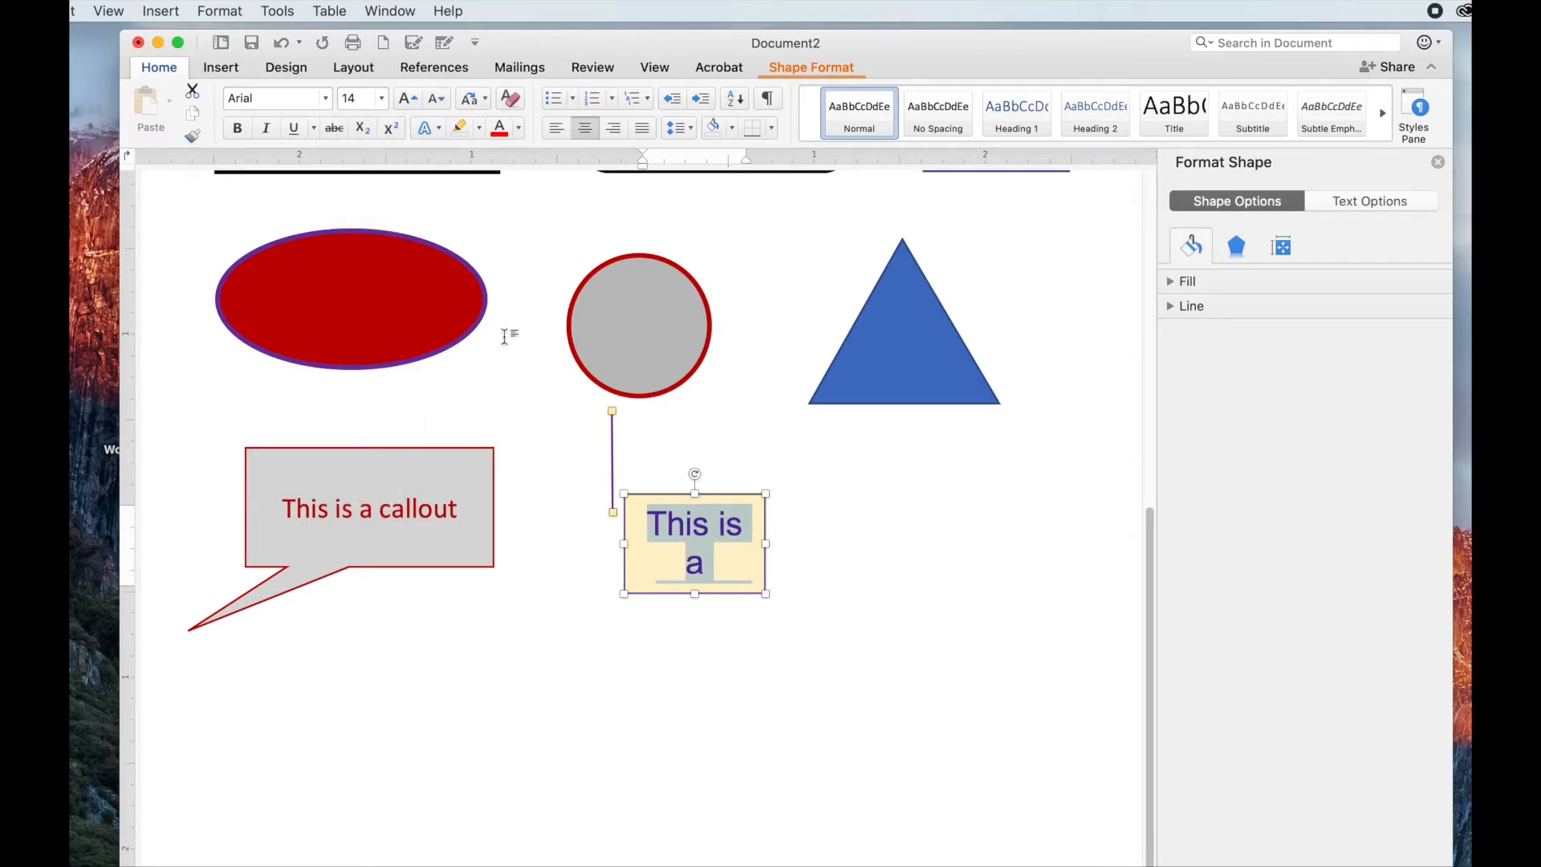
drag(766, 597, 794, 611)
click(884, 552)
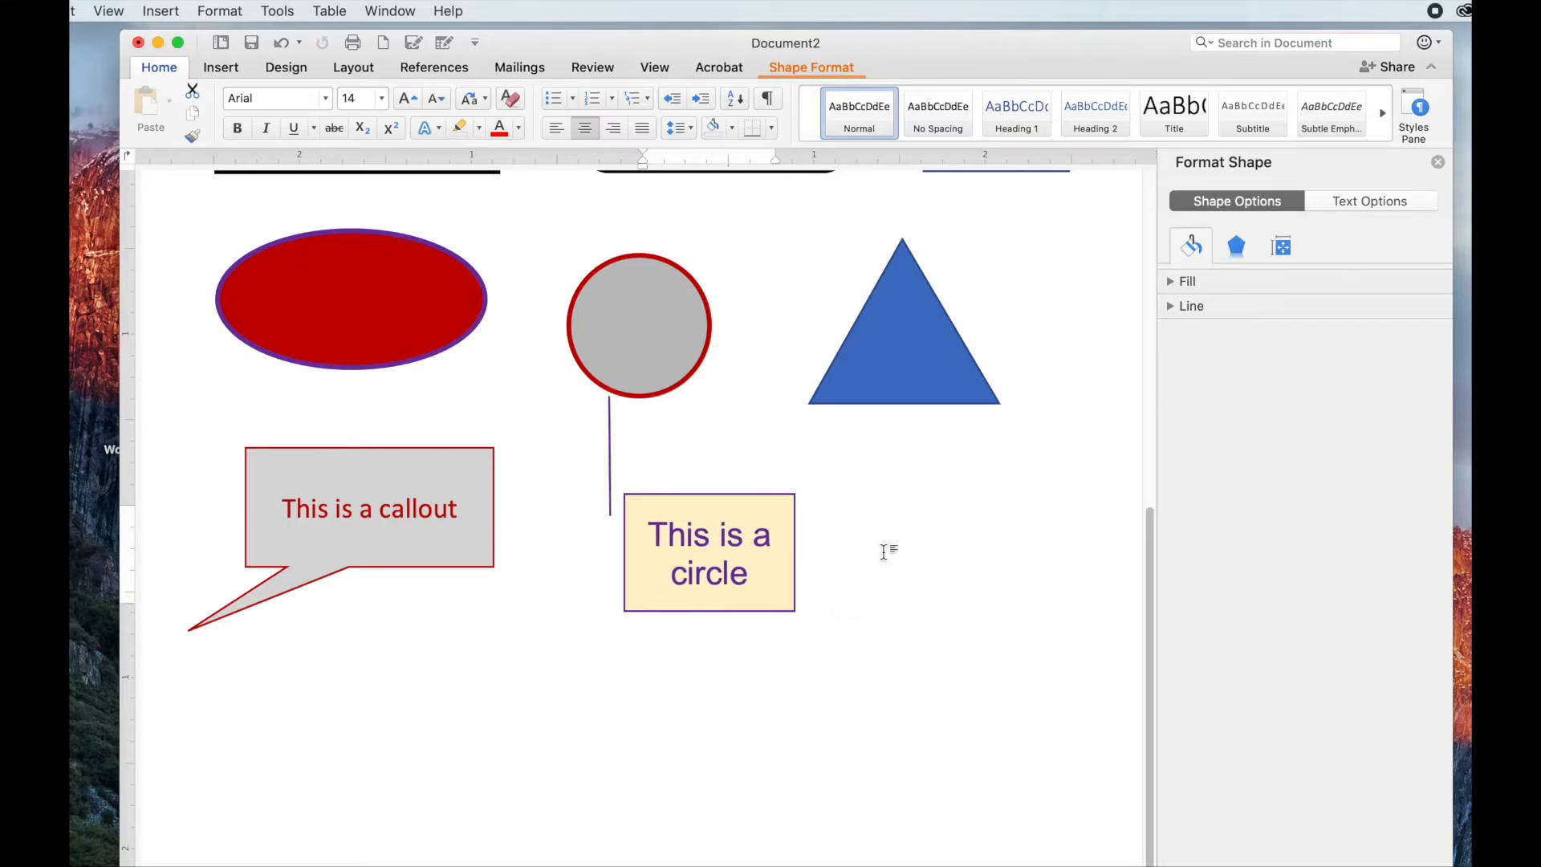
scroll(884, 552, up, 10)
scroll(884, 552, down, 10)
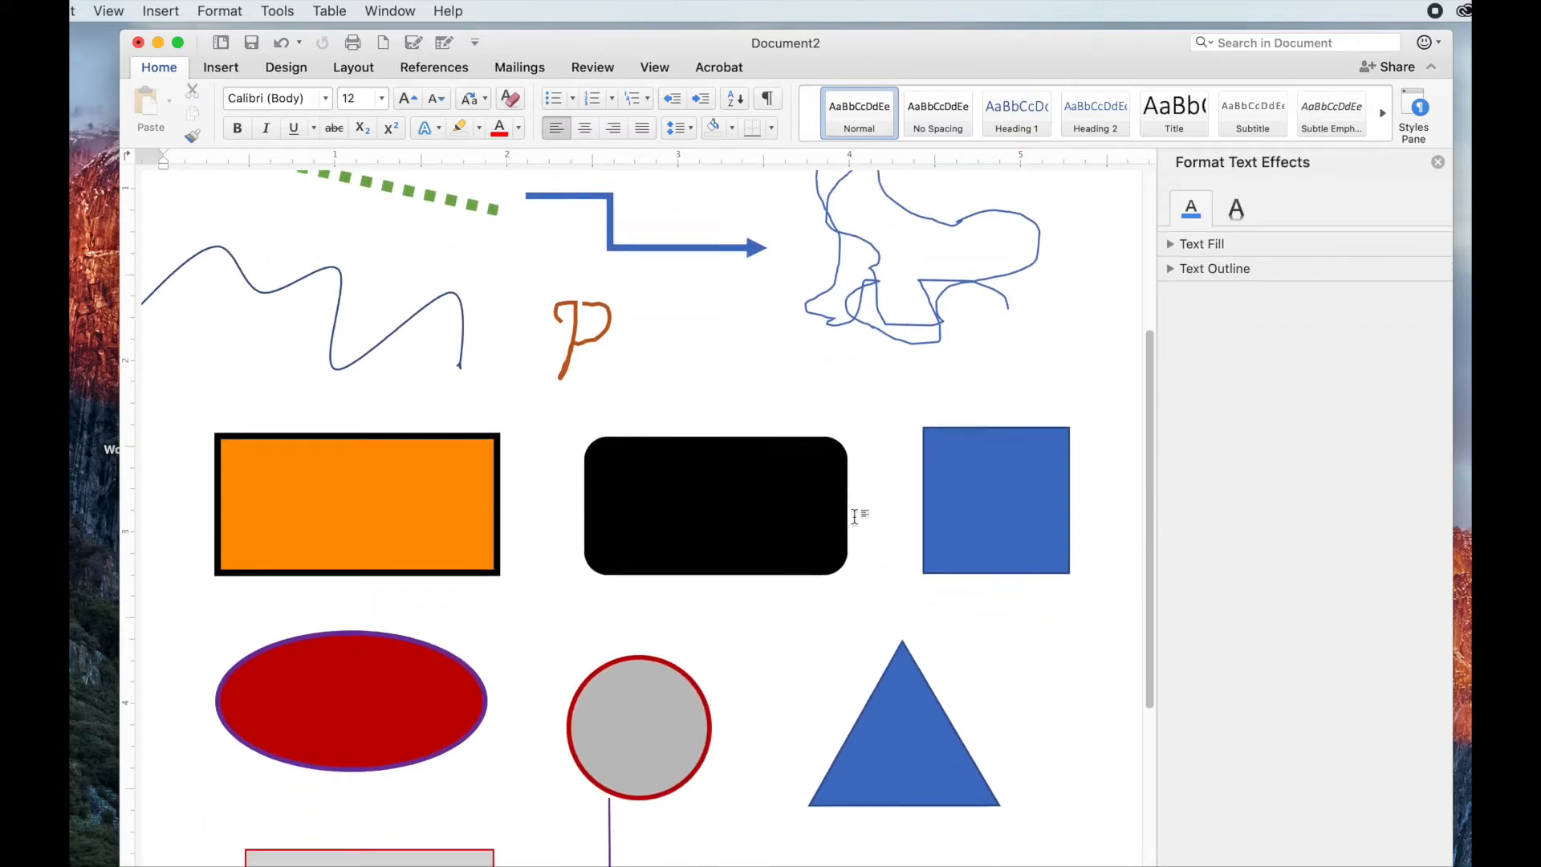
scroll(848, 500, down, 1)
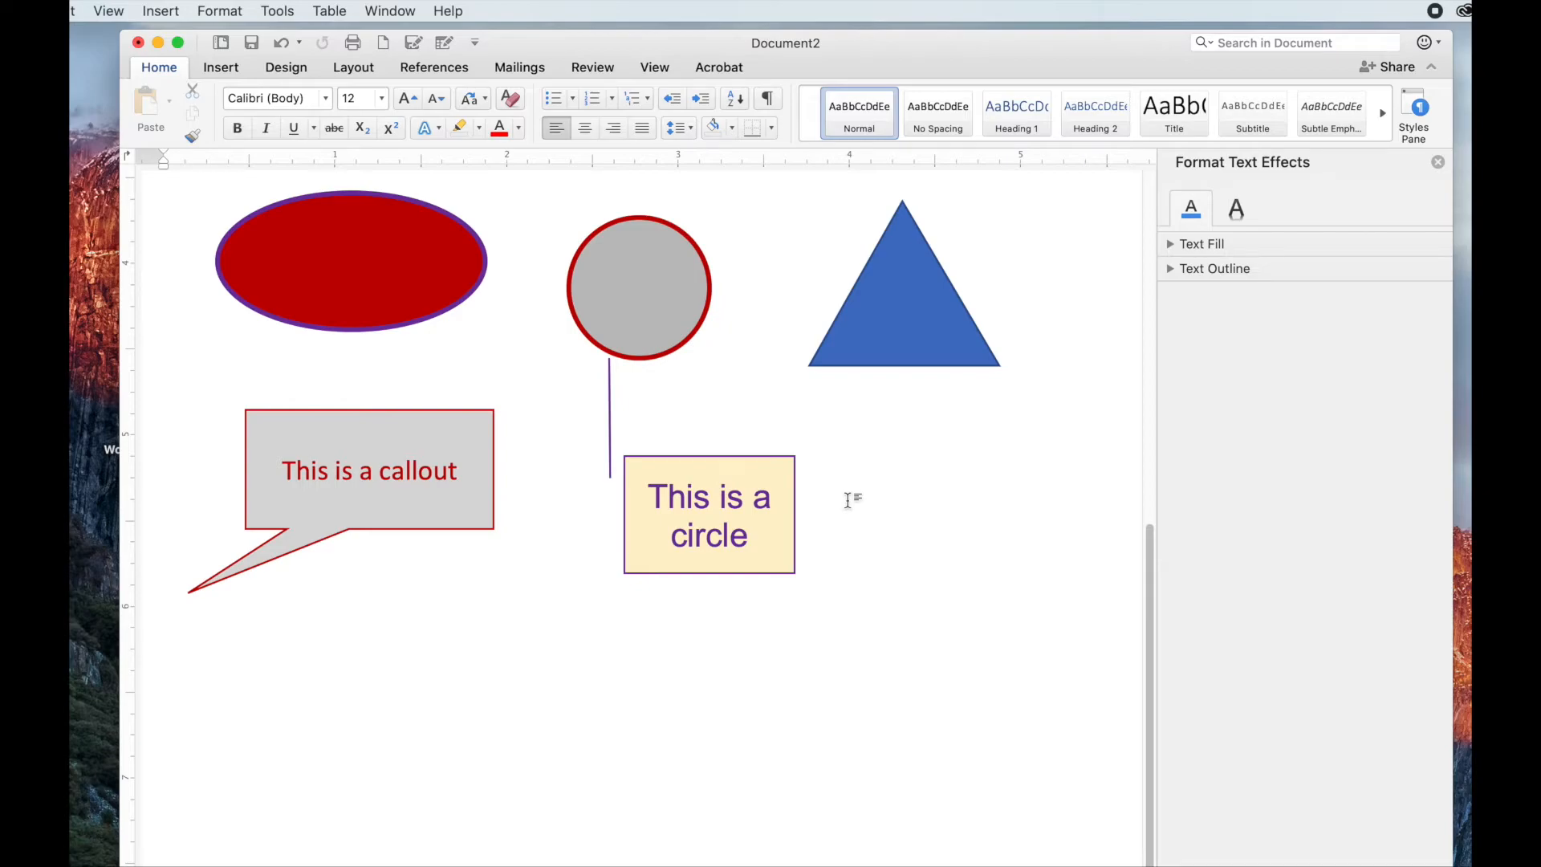
scroll(864, 456, down, 1)
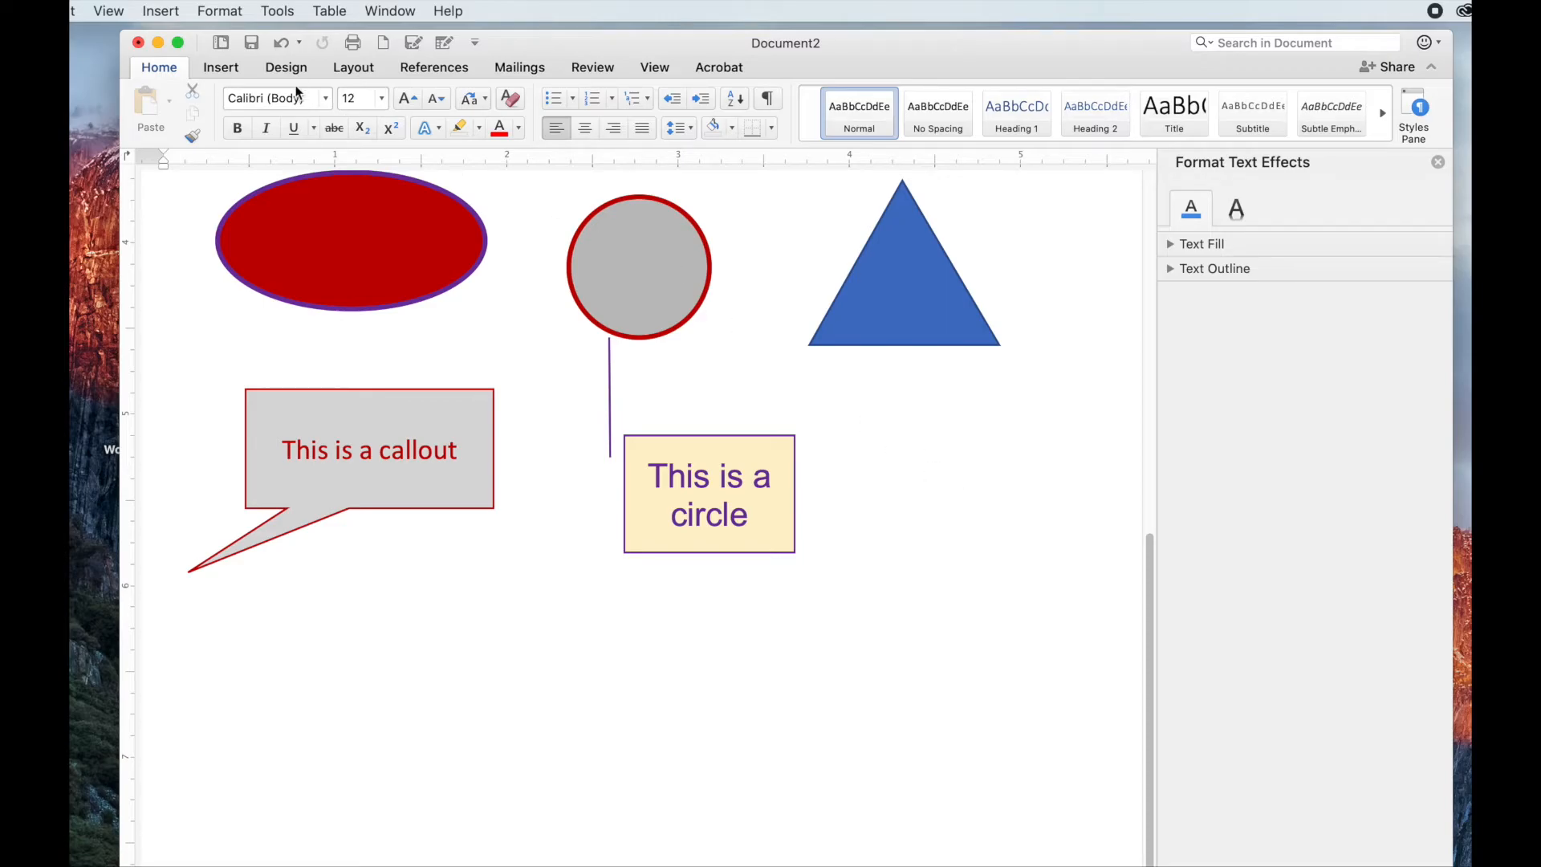
click(223, 68)
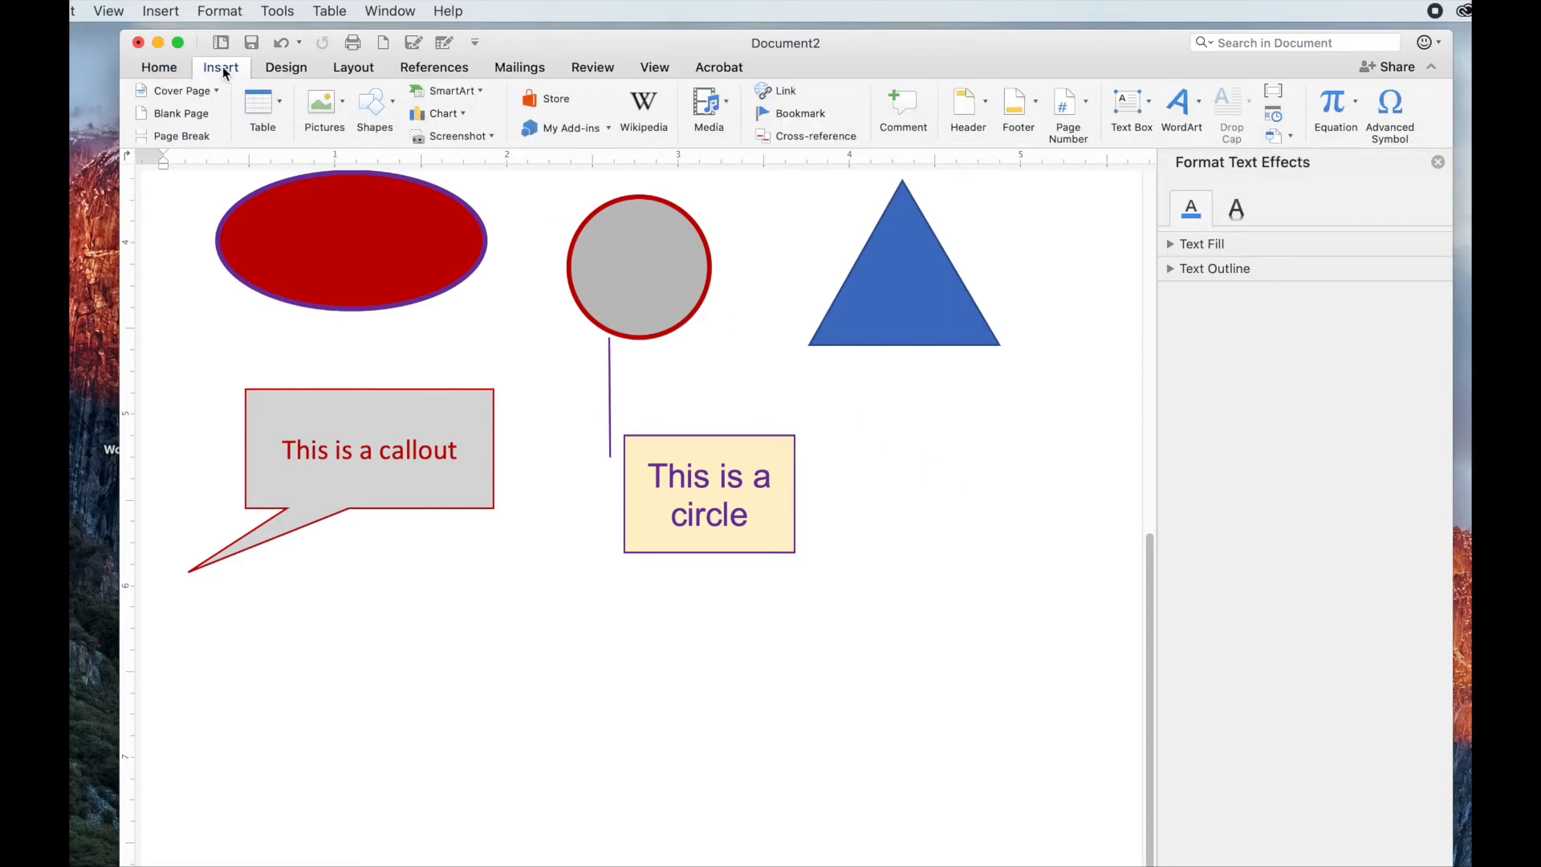
click(342, 109)
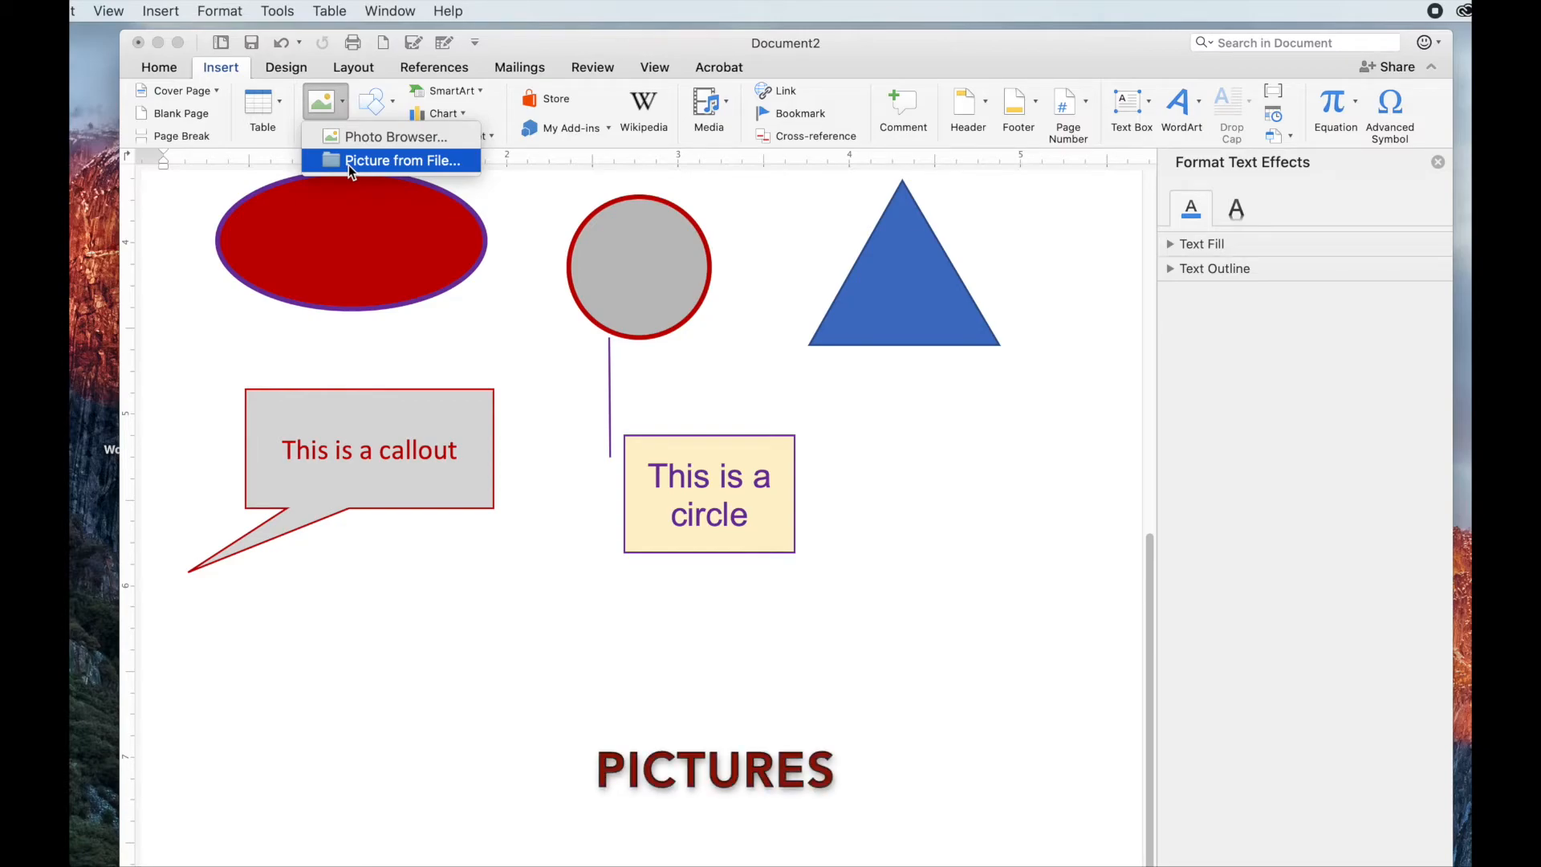
click(504, 212)
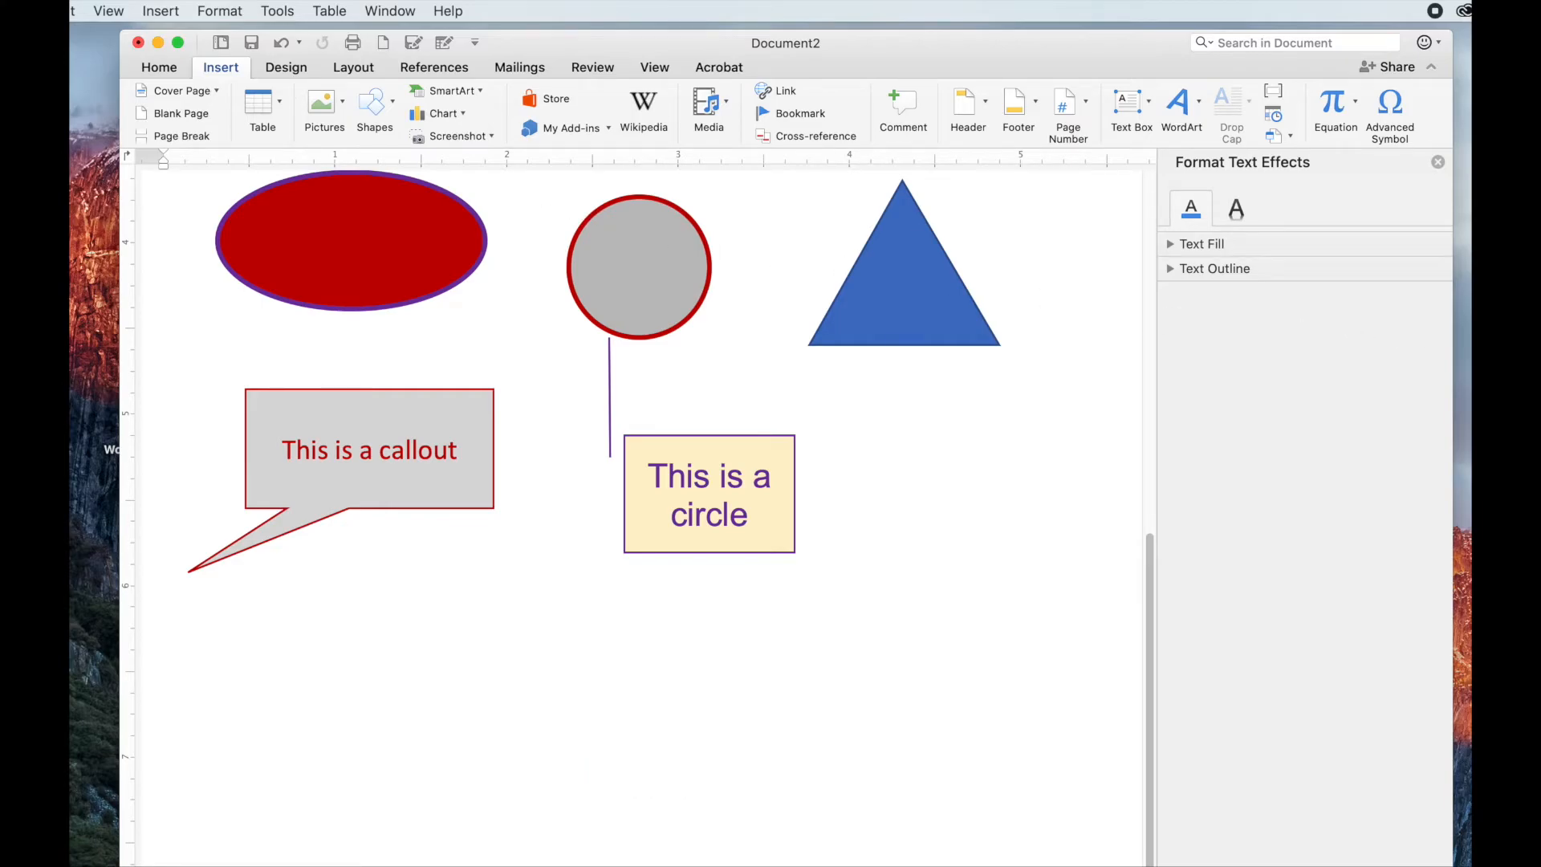
- Switch to Chrome and open a new browser window
click(1470, 863)
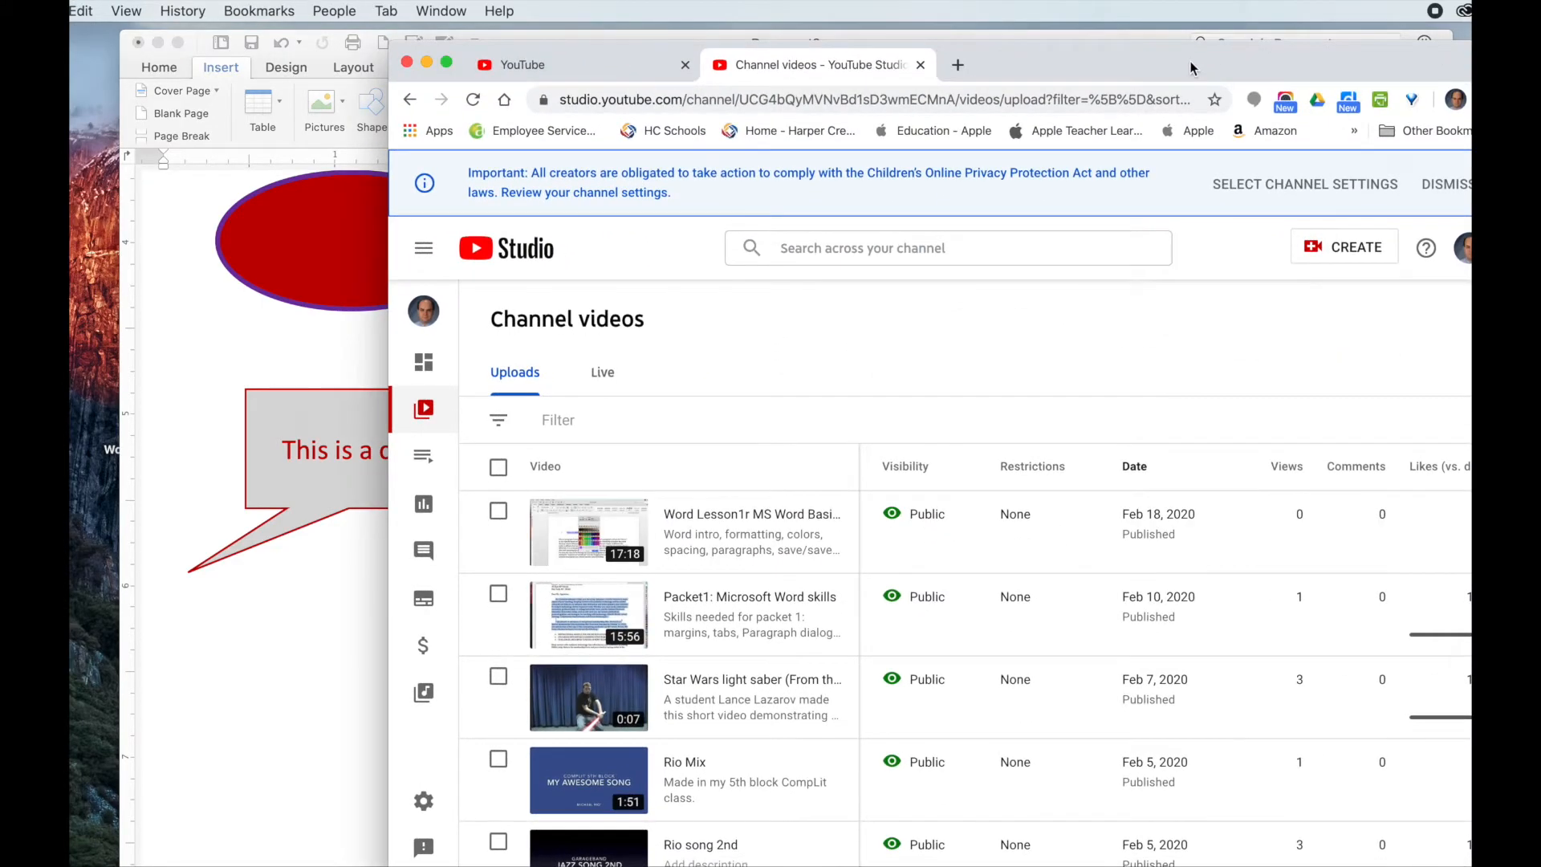
drag(1191, 61, 1108, 49)
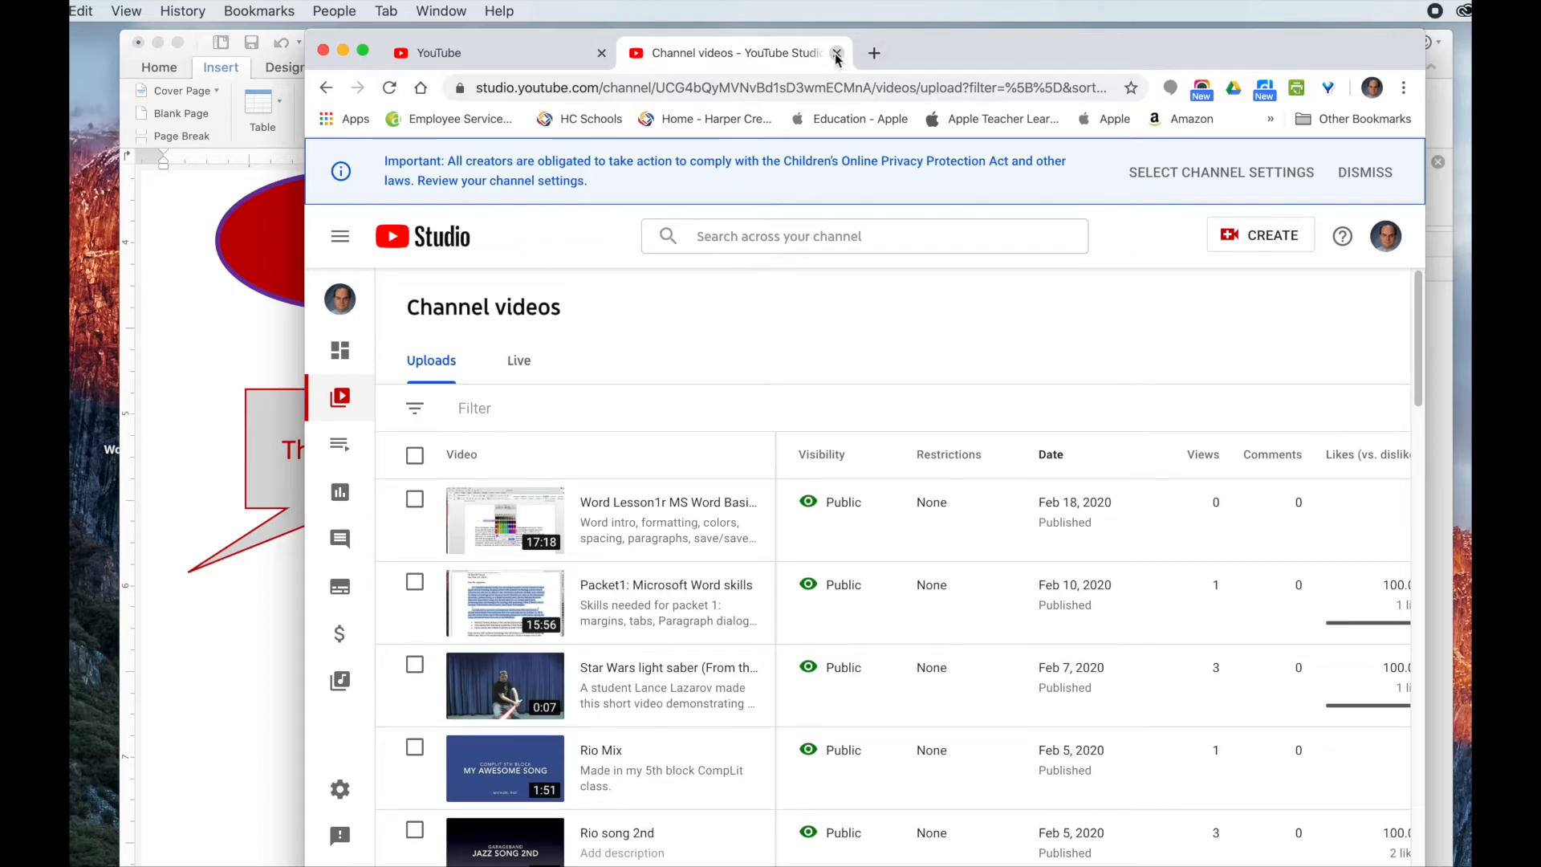
click(514, 58)
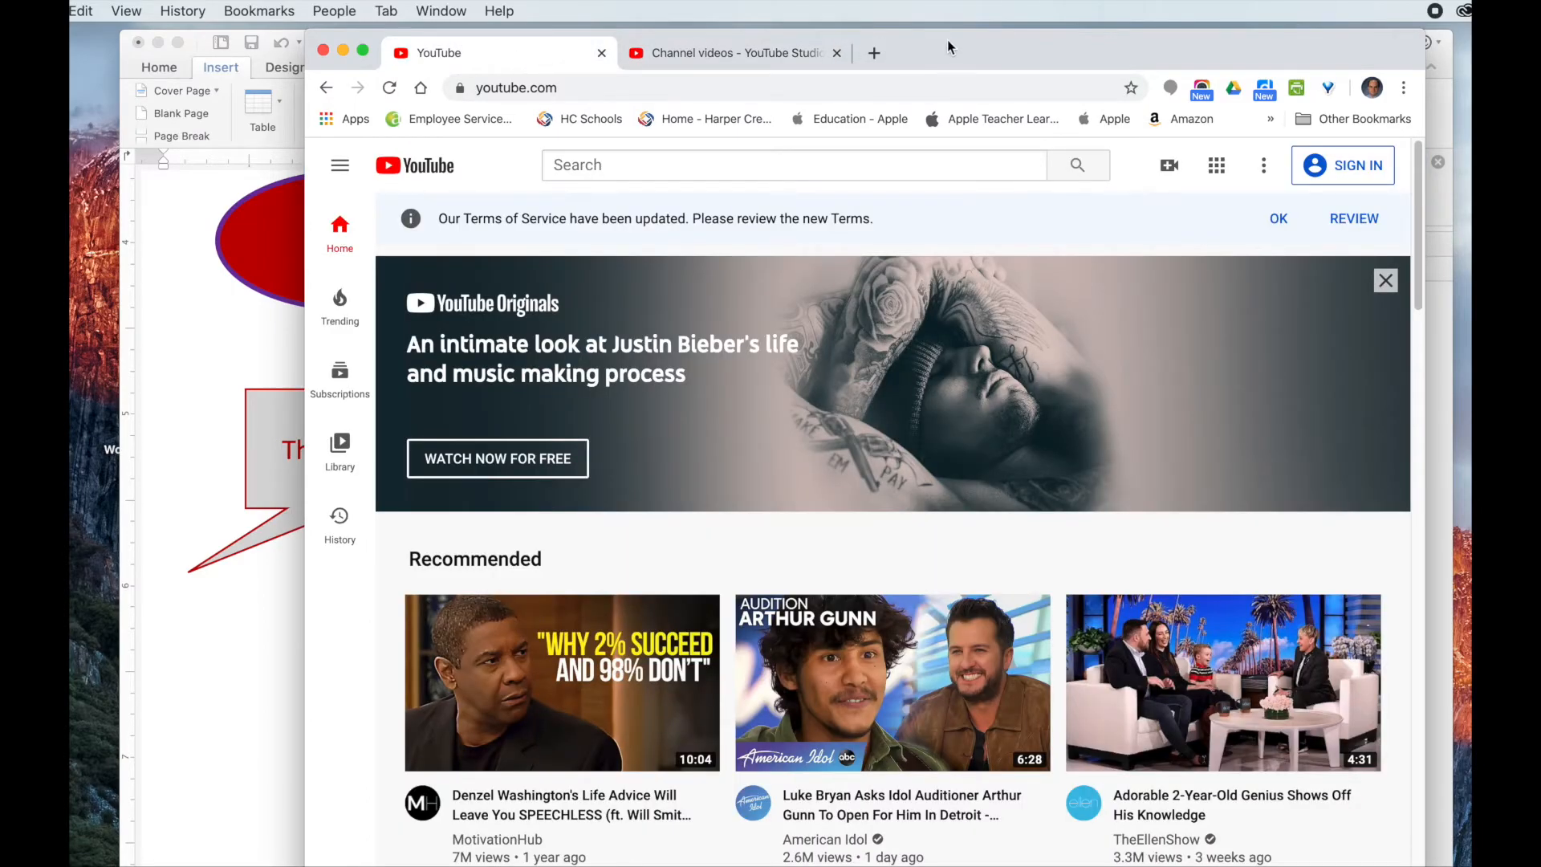
drag(947, 47, 809, 41)
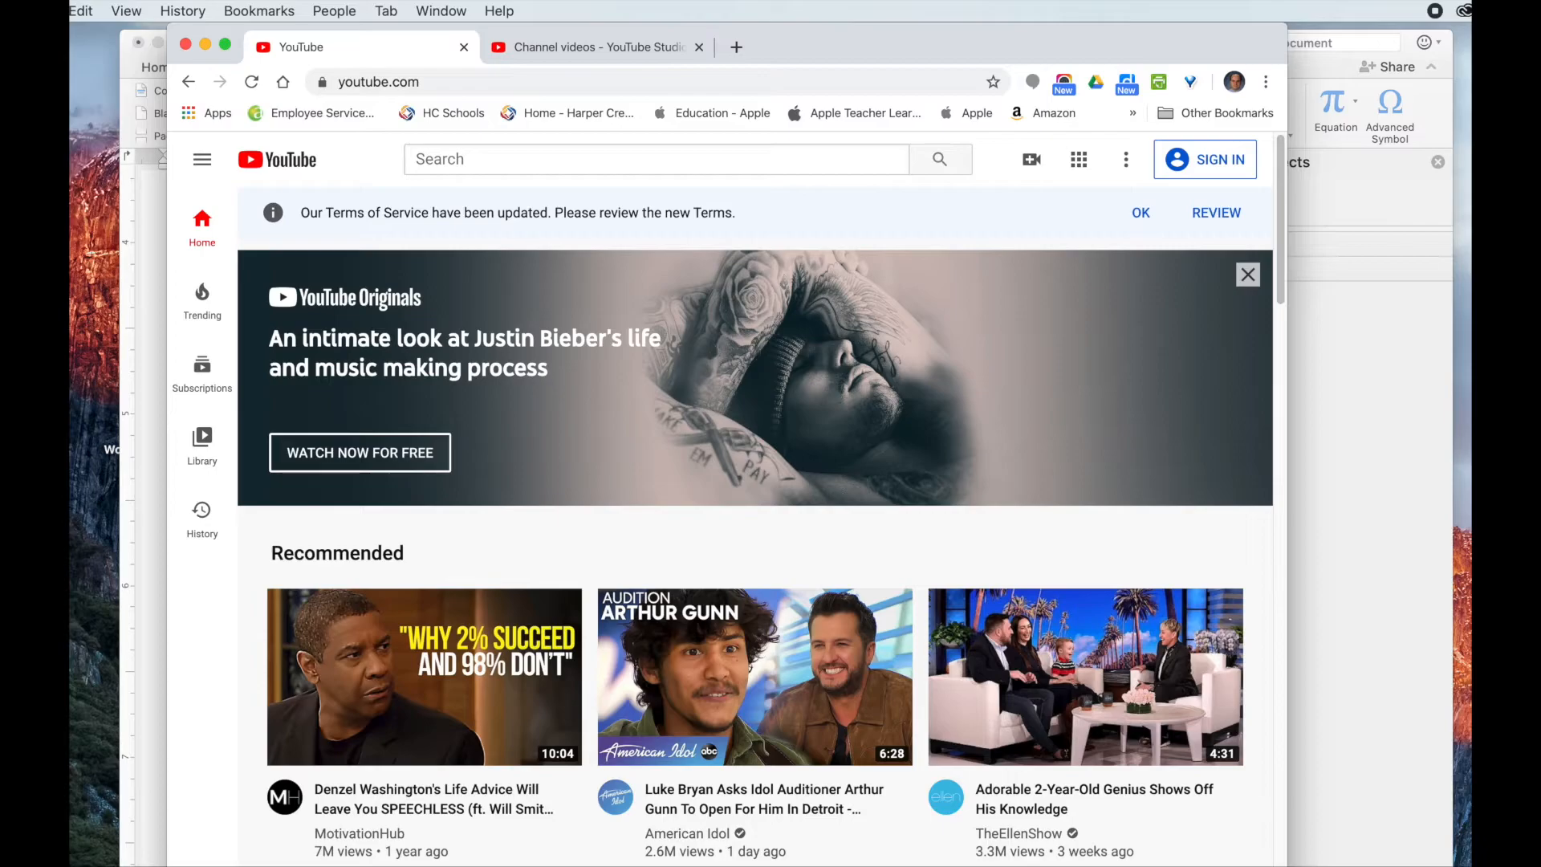
click(69, 11)
click(104, 55)
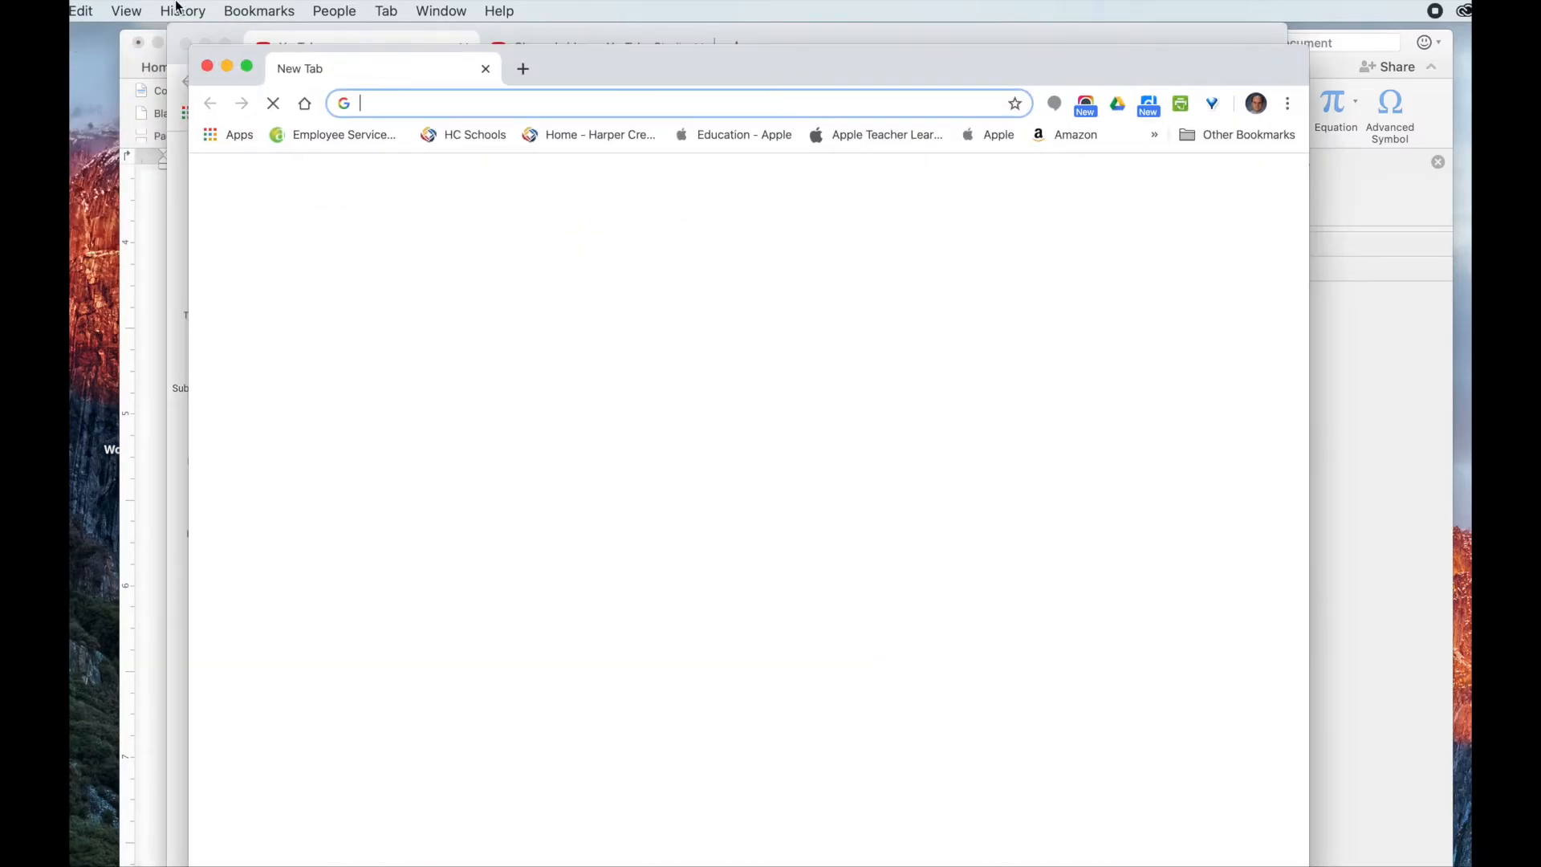
- Search Google for "Harper Creek High School" and show the image results
click(544, 463)
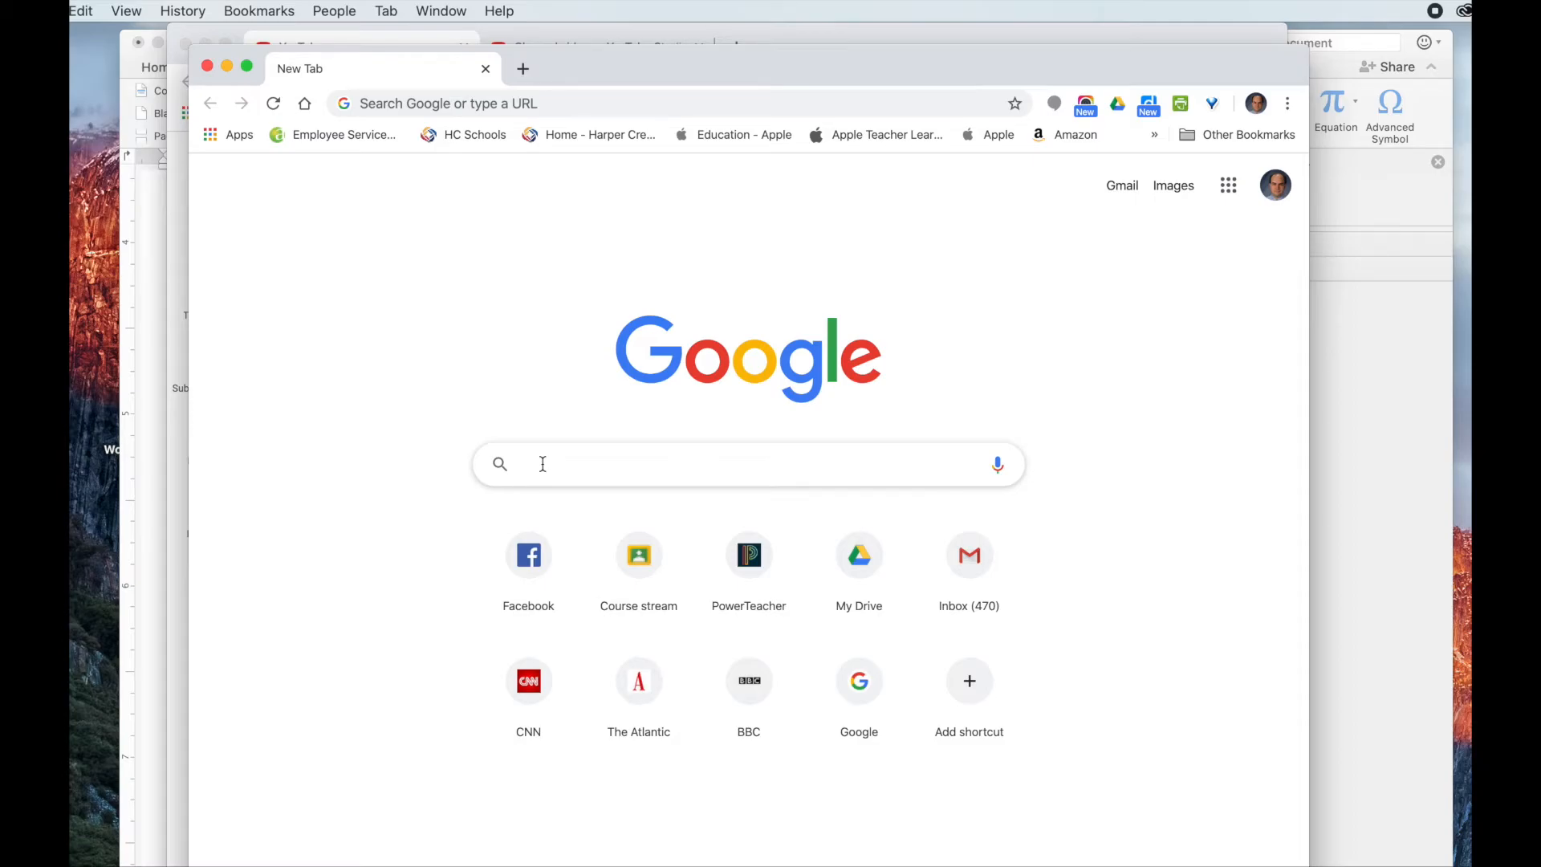
text(Harper Cree)
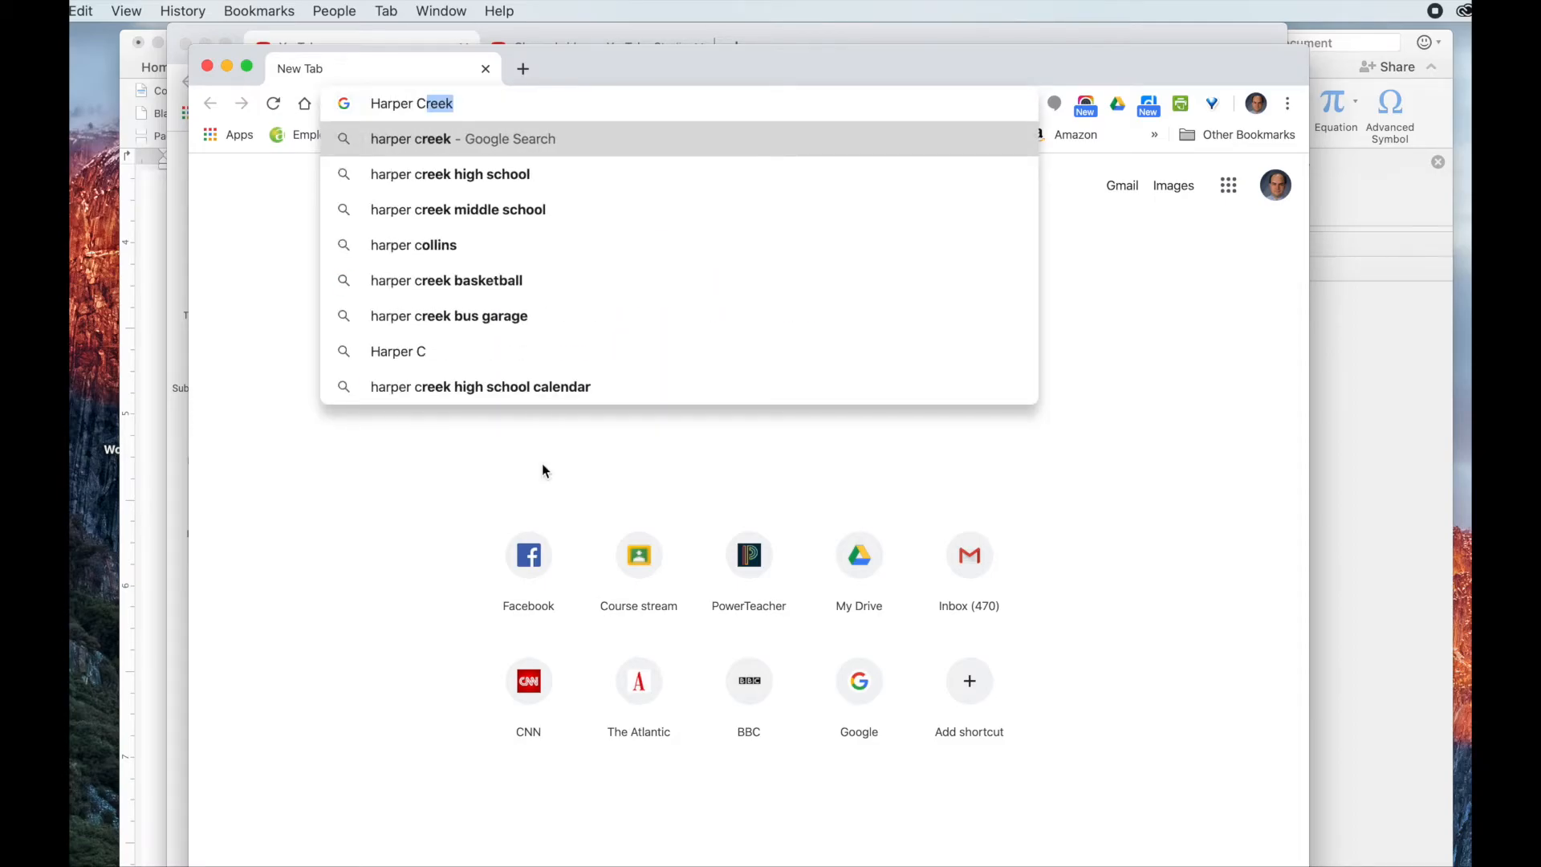
text(k C)
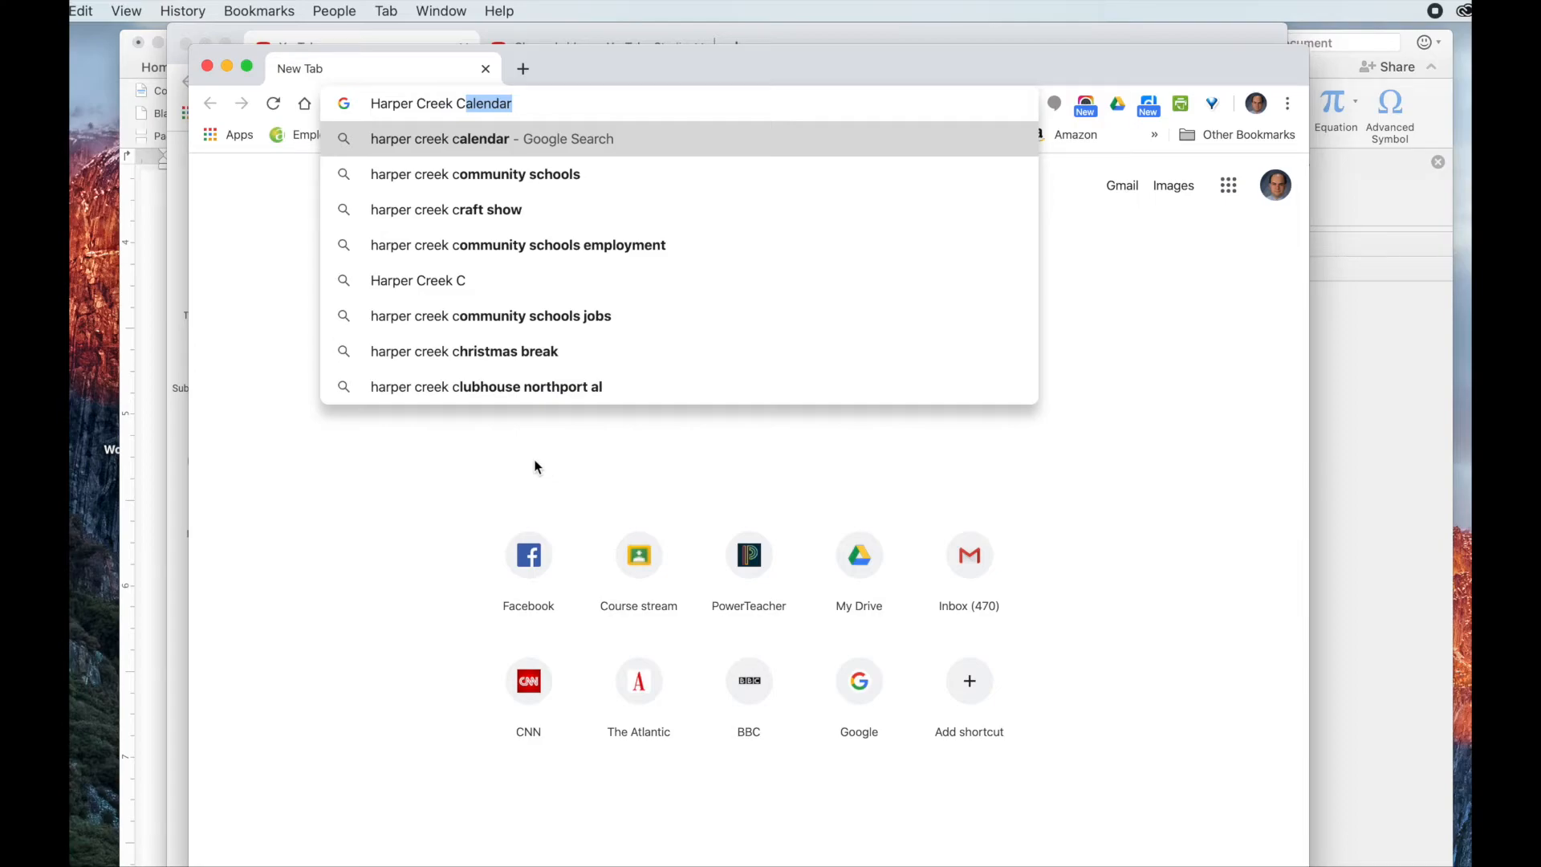
key(BackSpace)
key(BackSpace)
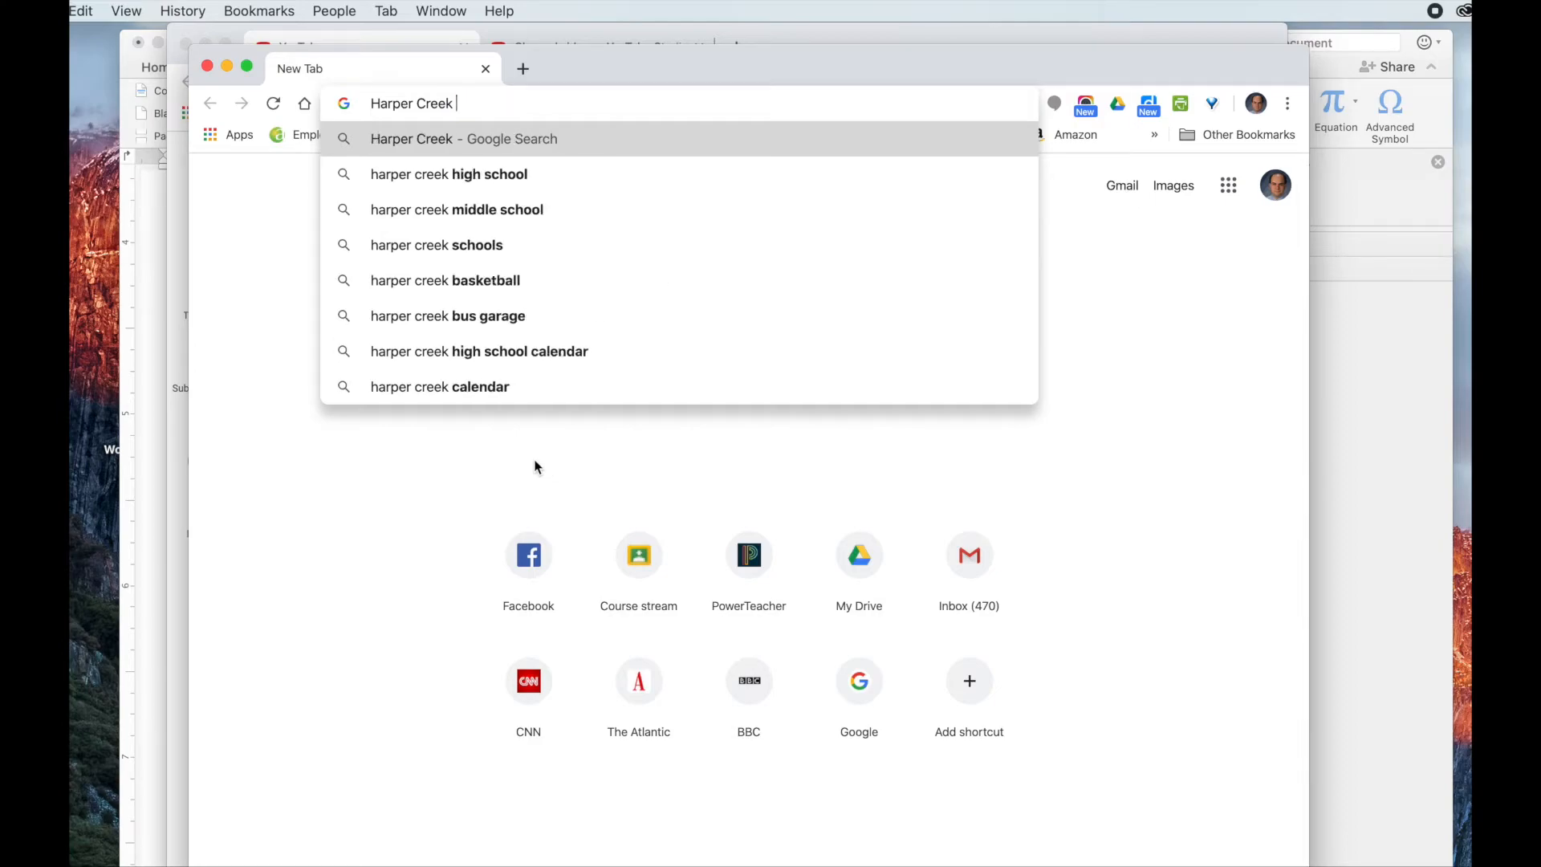
text(High School)
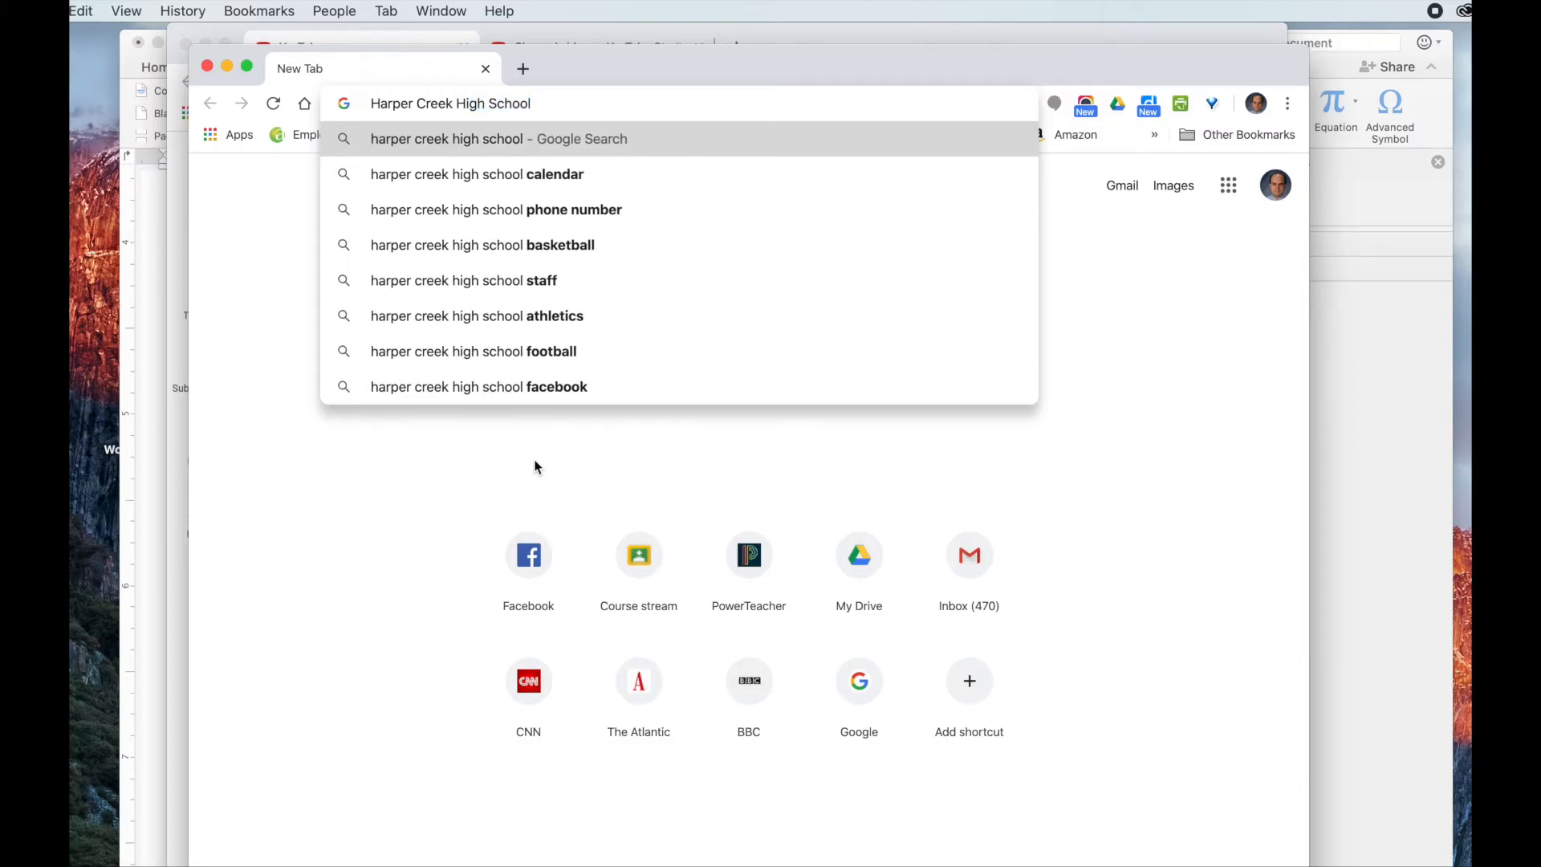
key(Return)
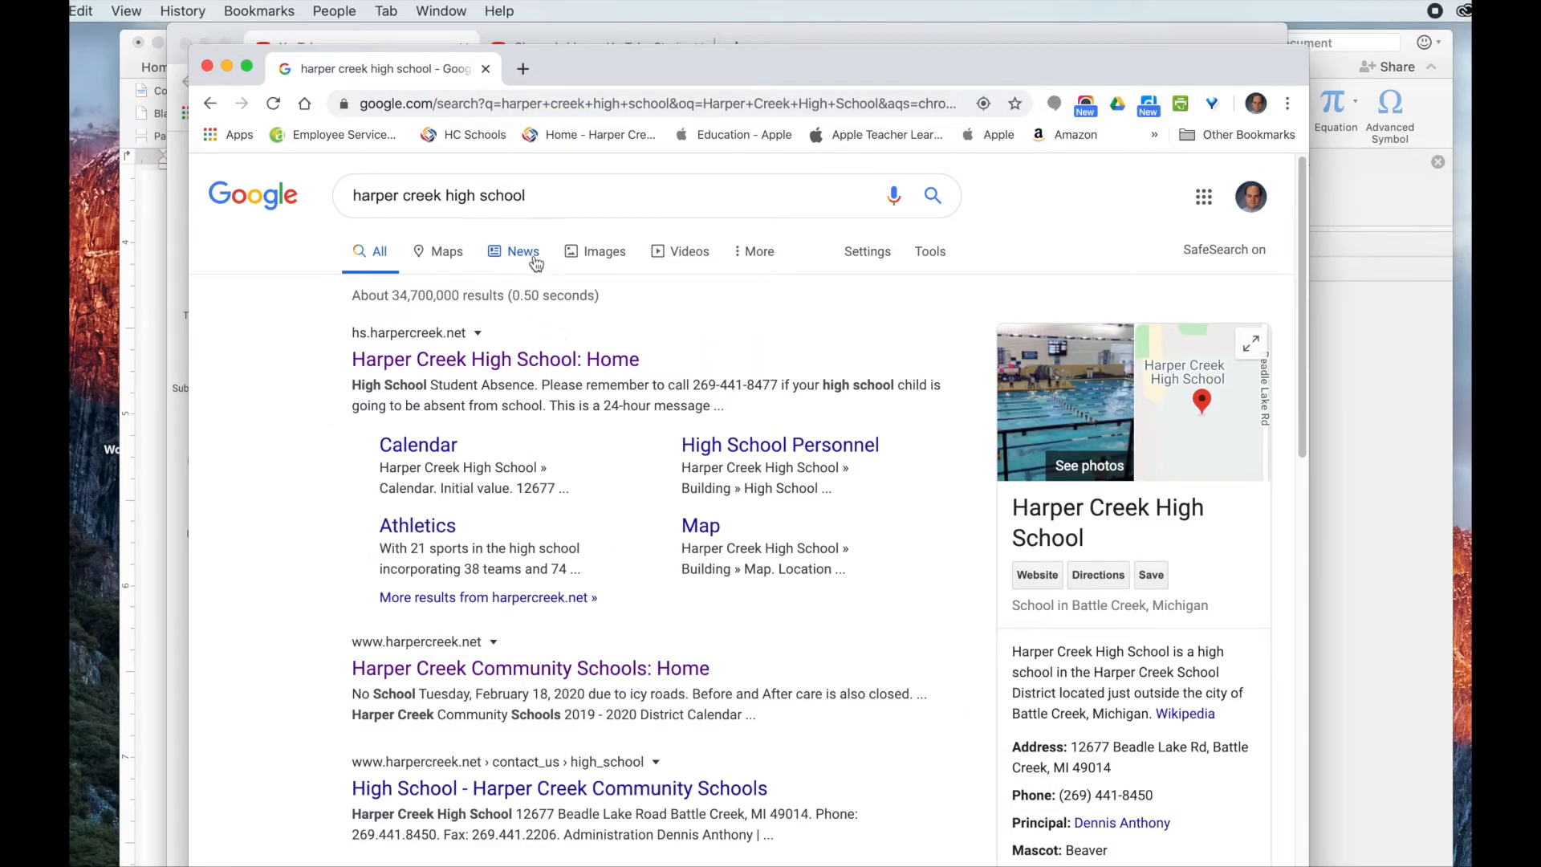
click(604, 255)
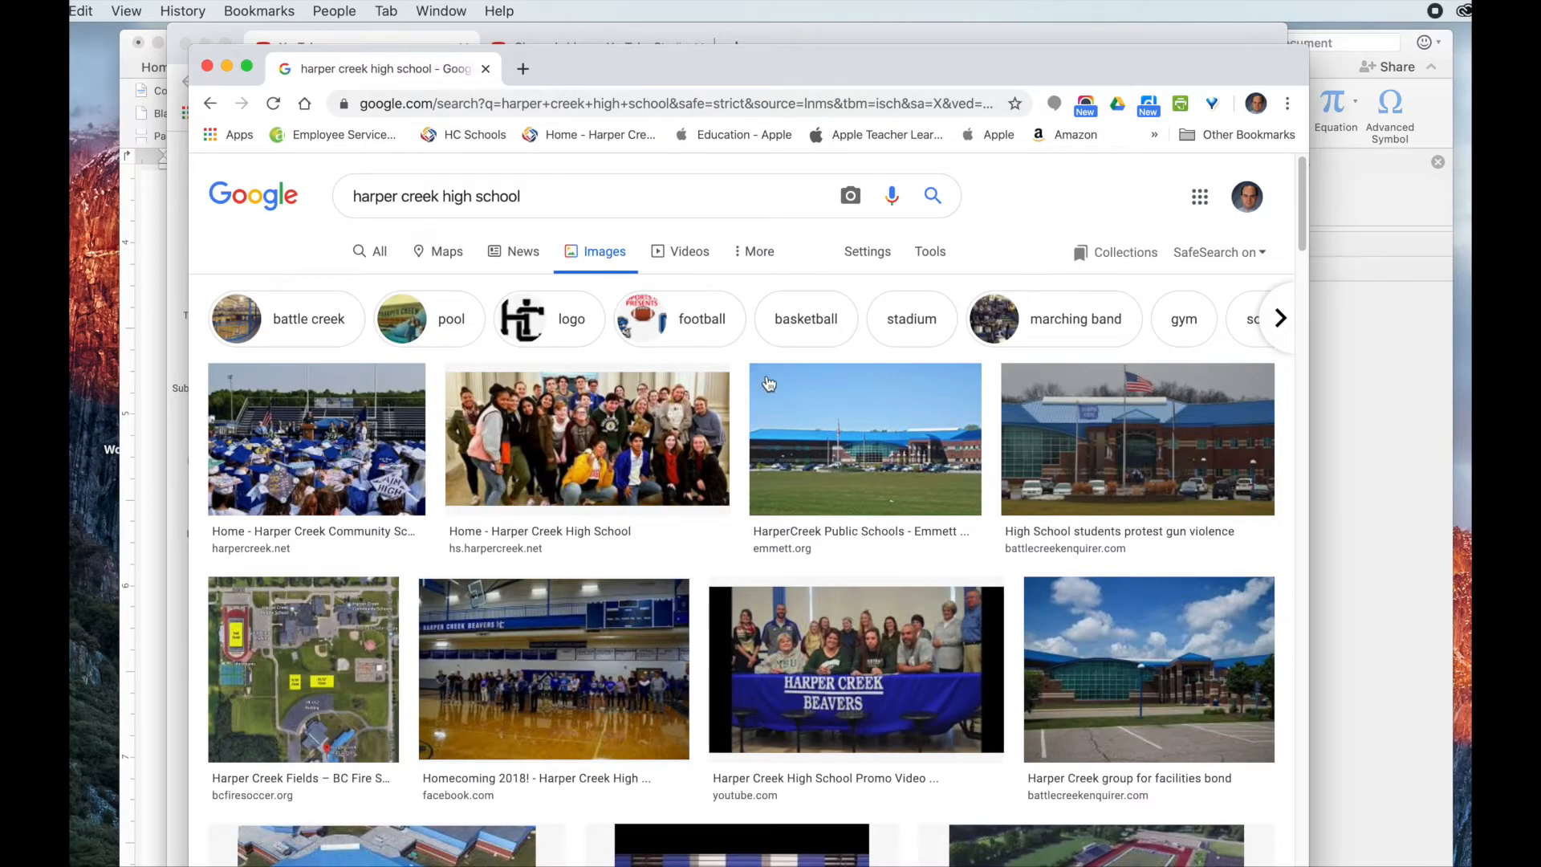
- Save the large blue-roofed school building picture from emmett.org to the Desktop as a JPEG image named HarperCreekHS
click(865, 459)
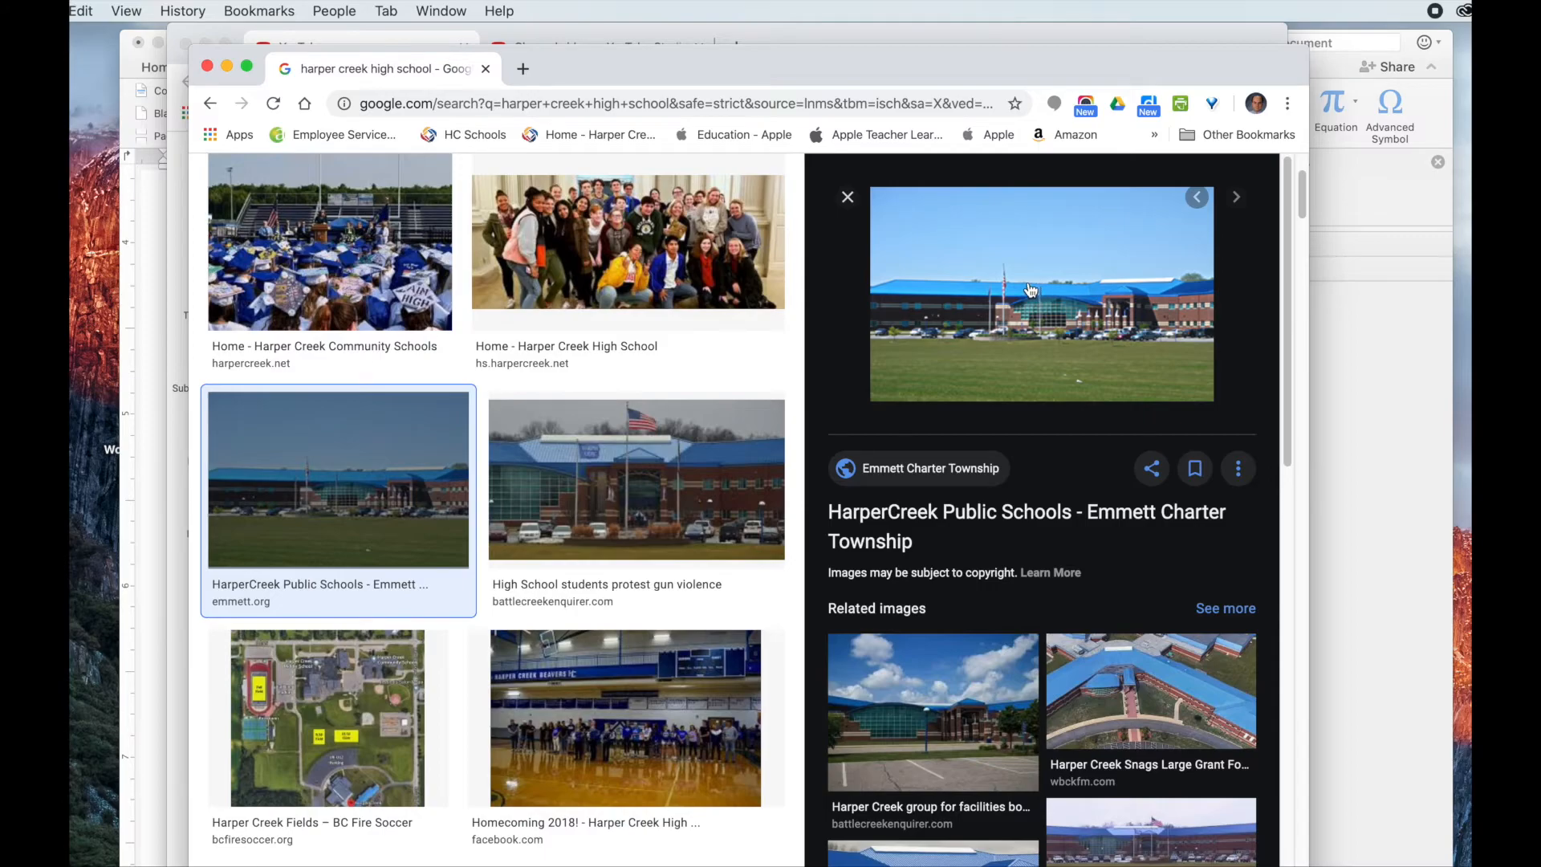
right_click(1029, 283)
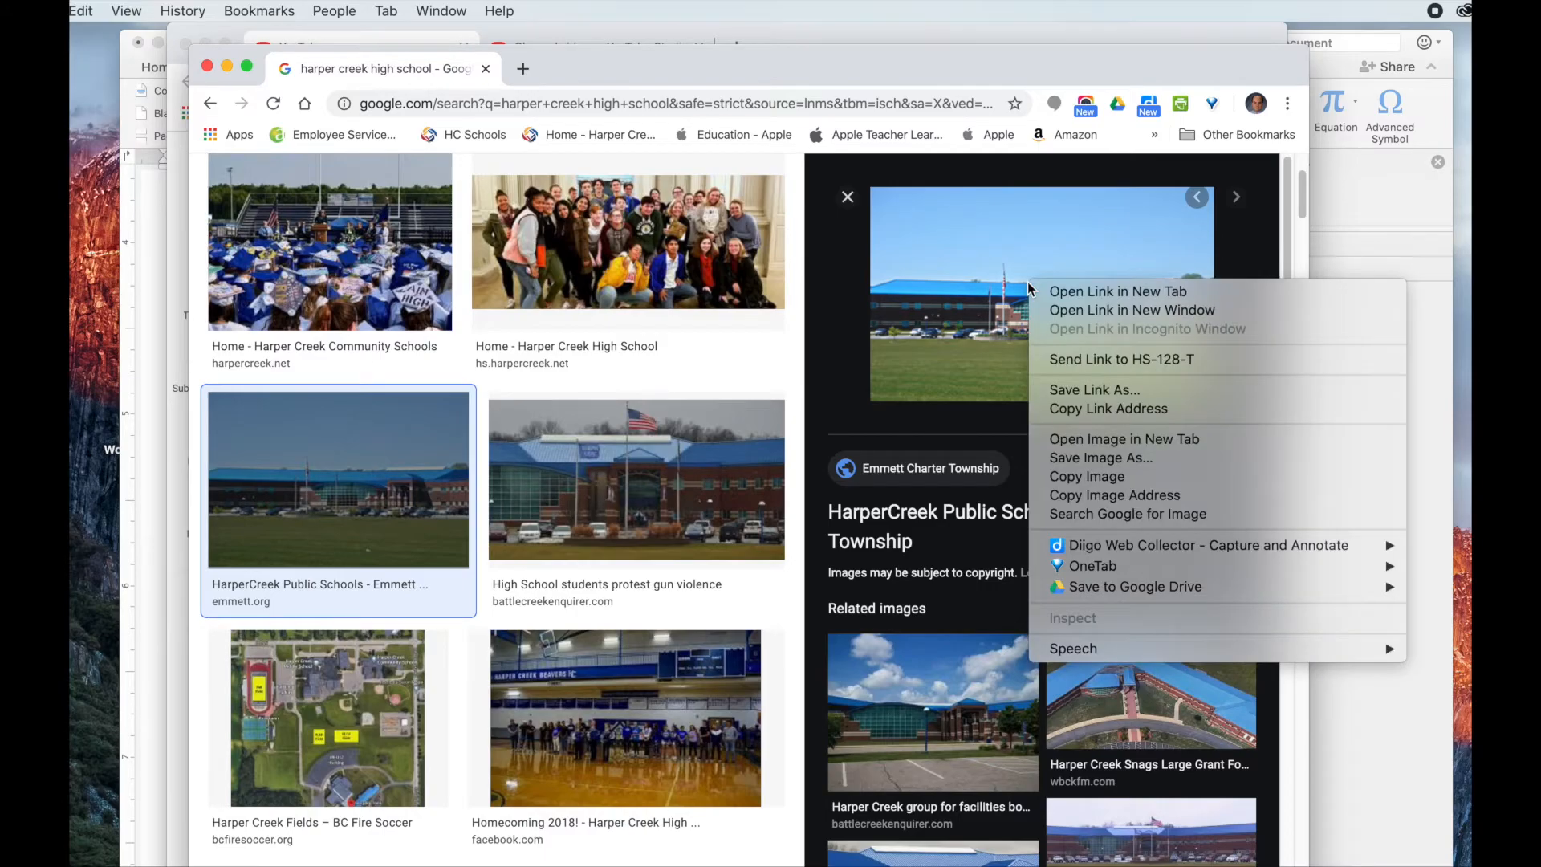
click(1071, 458)
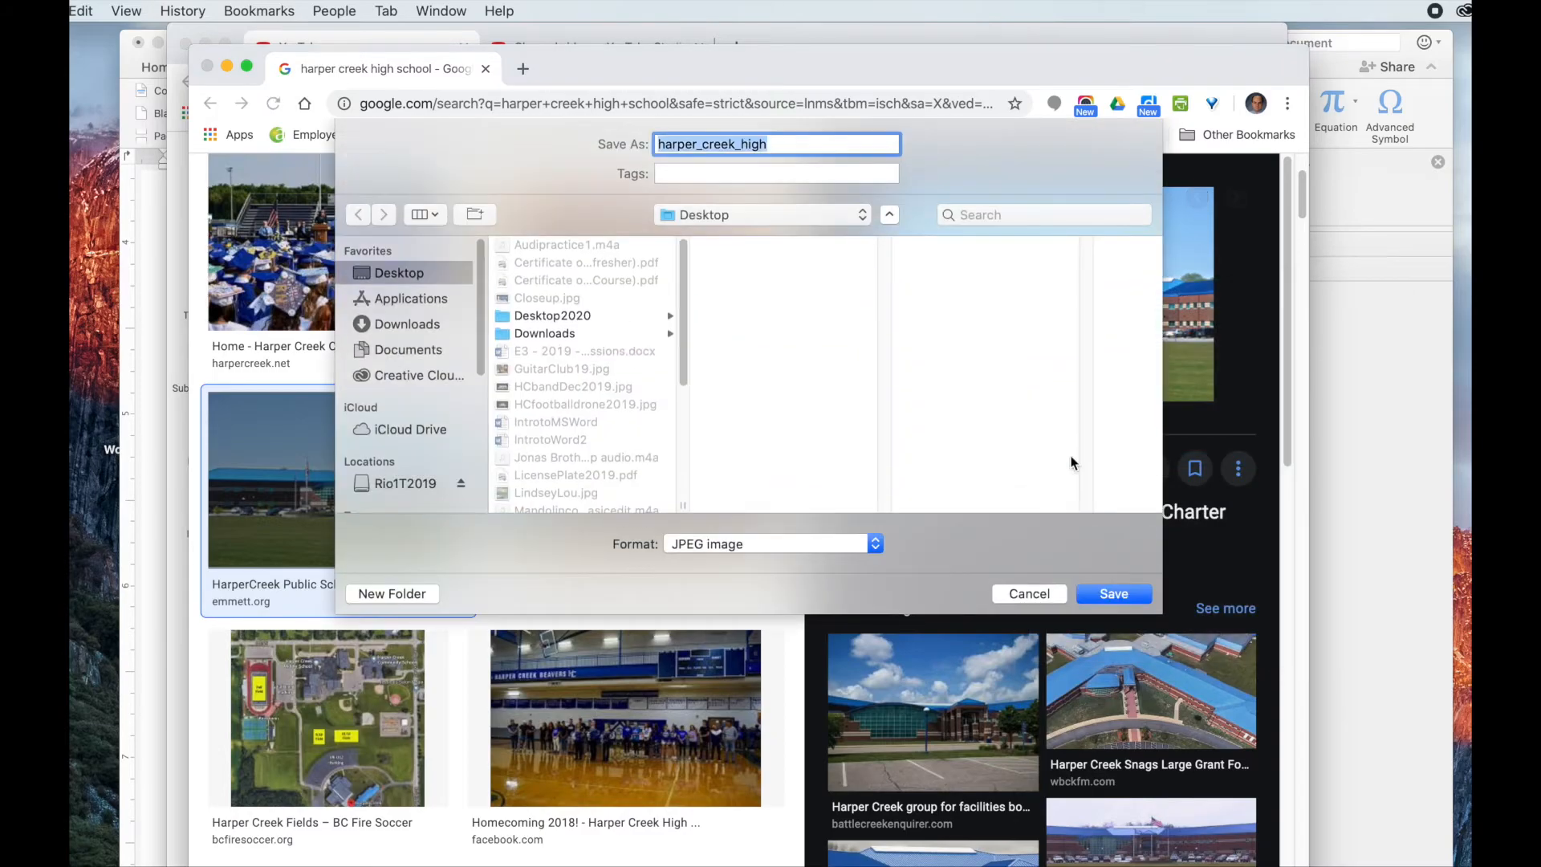
click(888, 215)
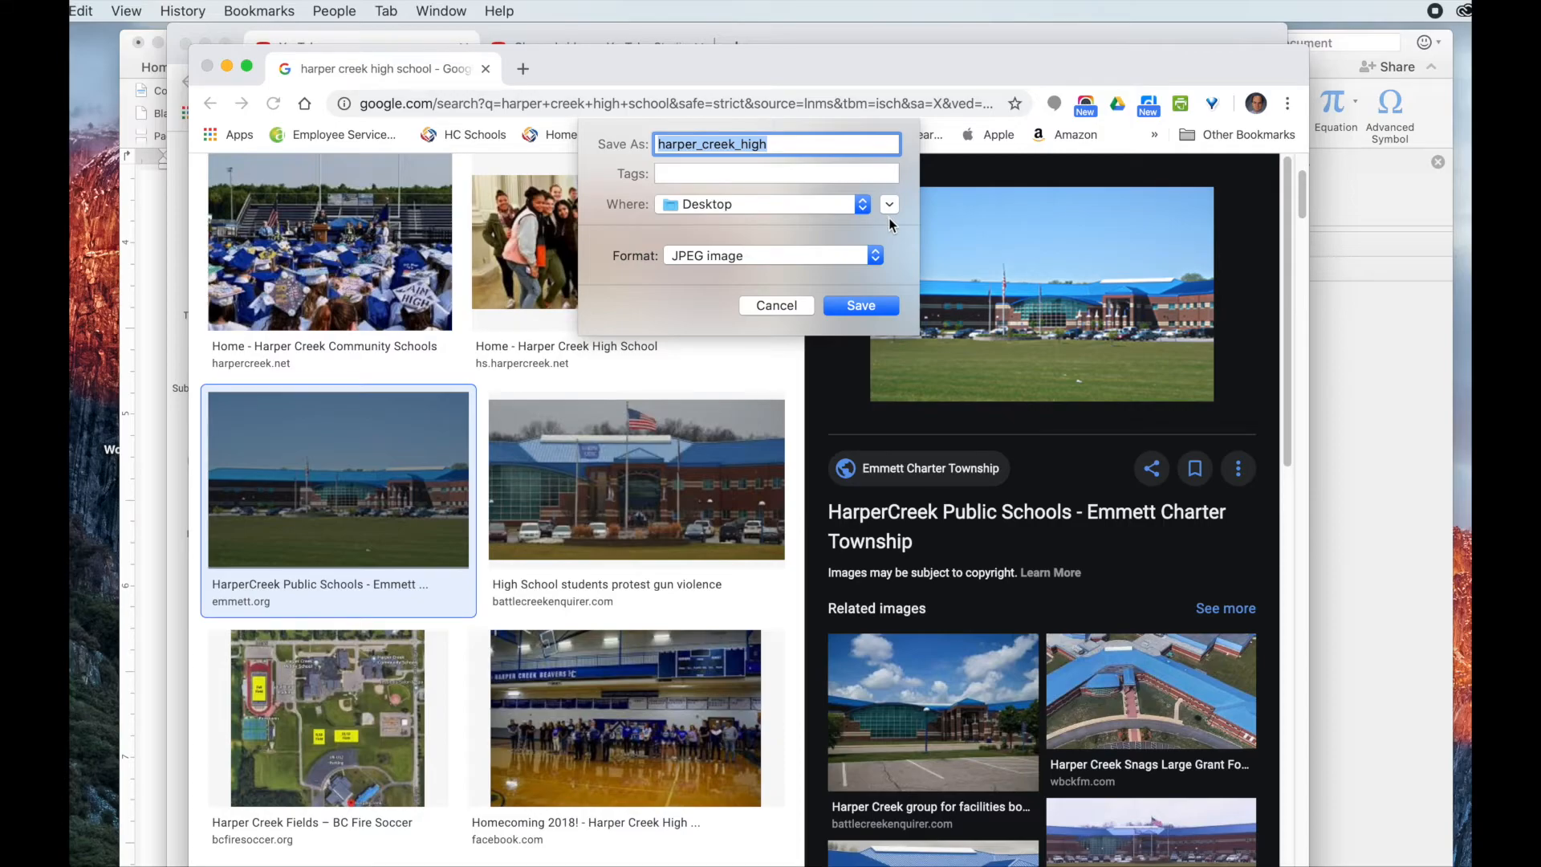
click(889, 206)
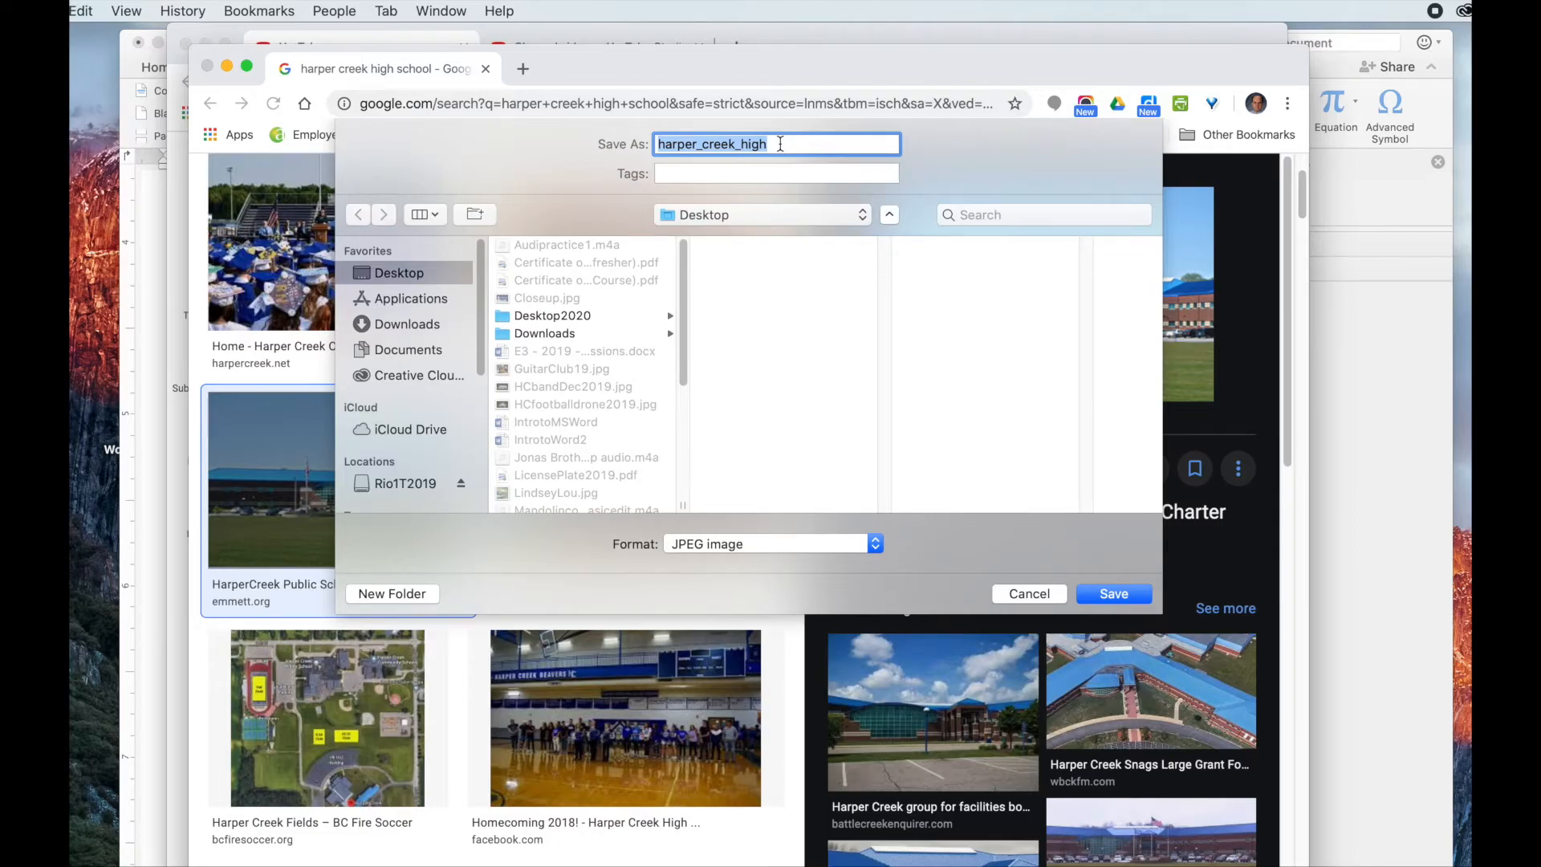
text(HarperCreek)
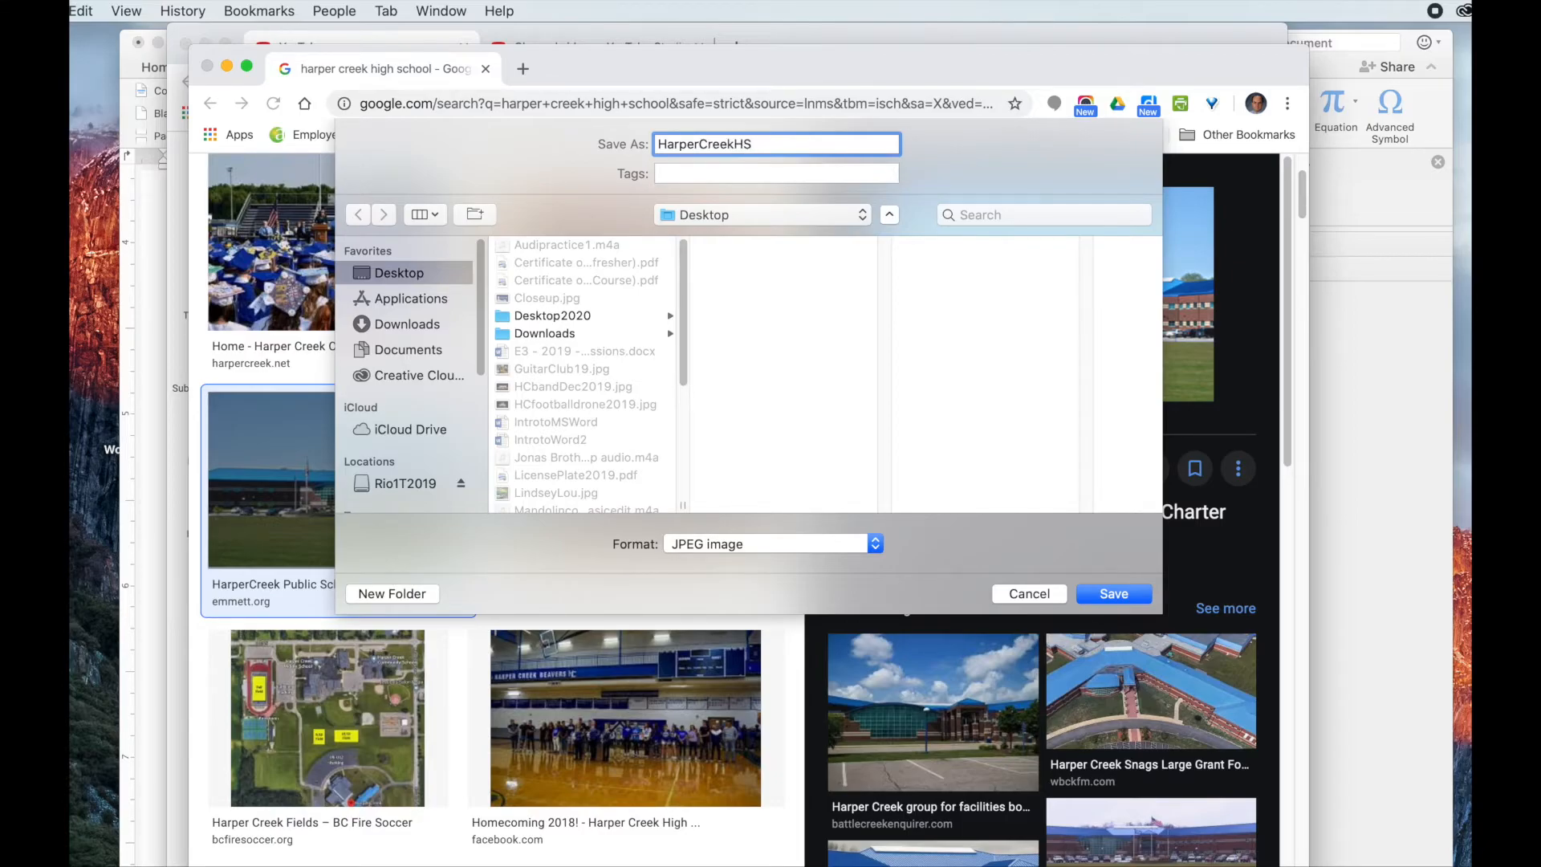
click(776, 543)
click(779, 545)
click(1123, 596)
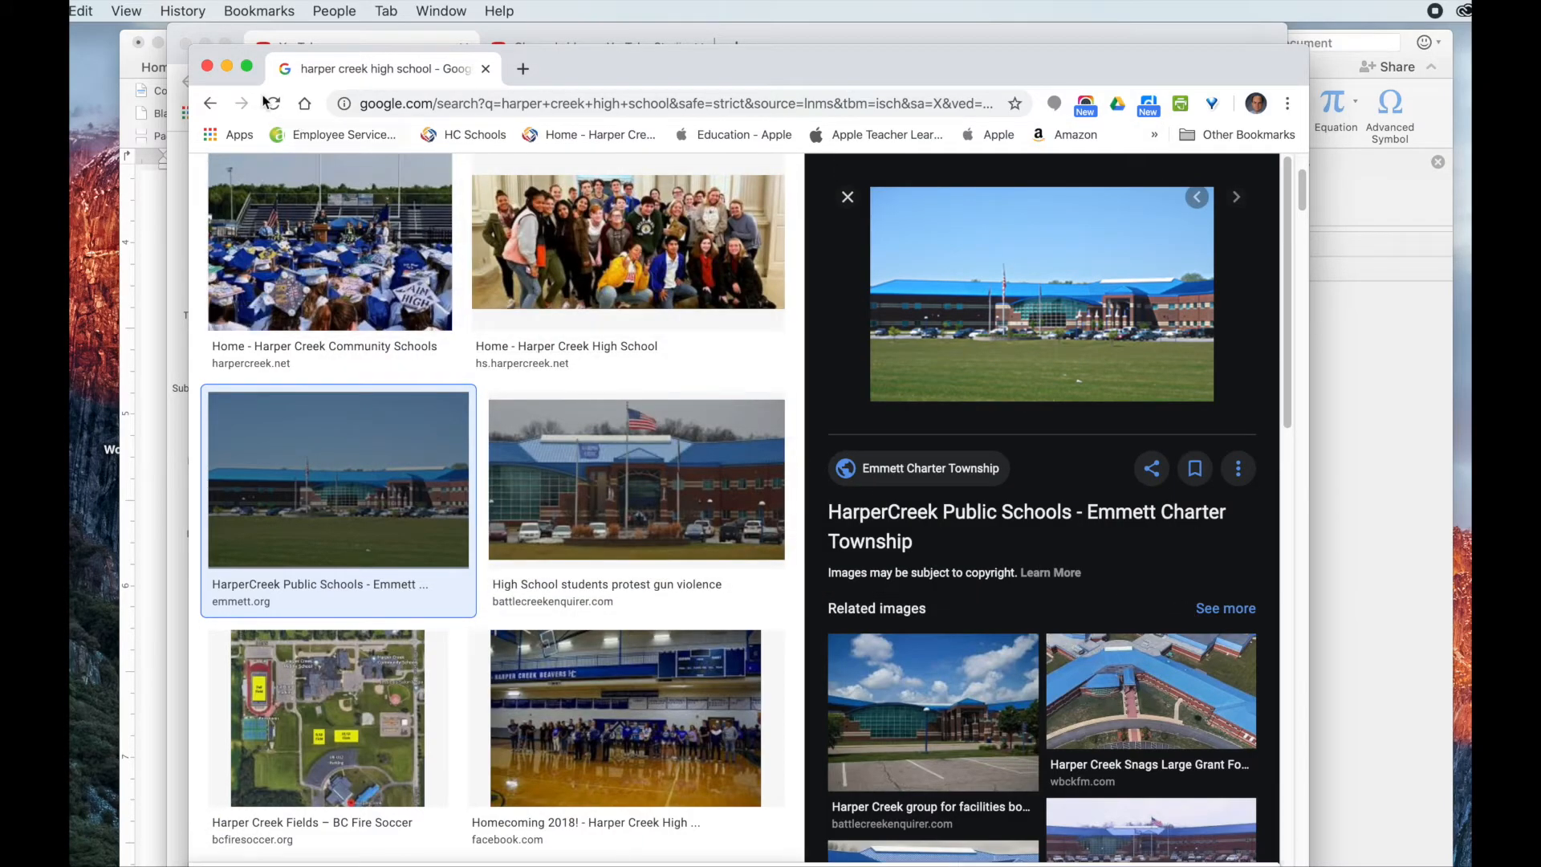
- Minimize the open Chrome windows and switch back to the Word document
click(226, 65)
click(204, 44)
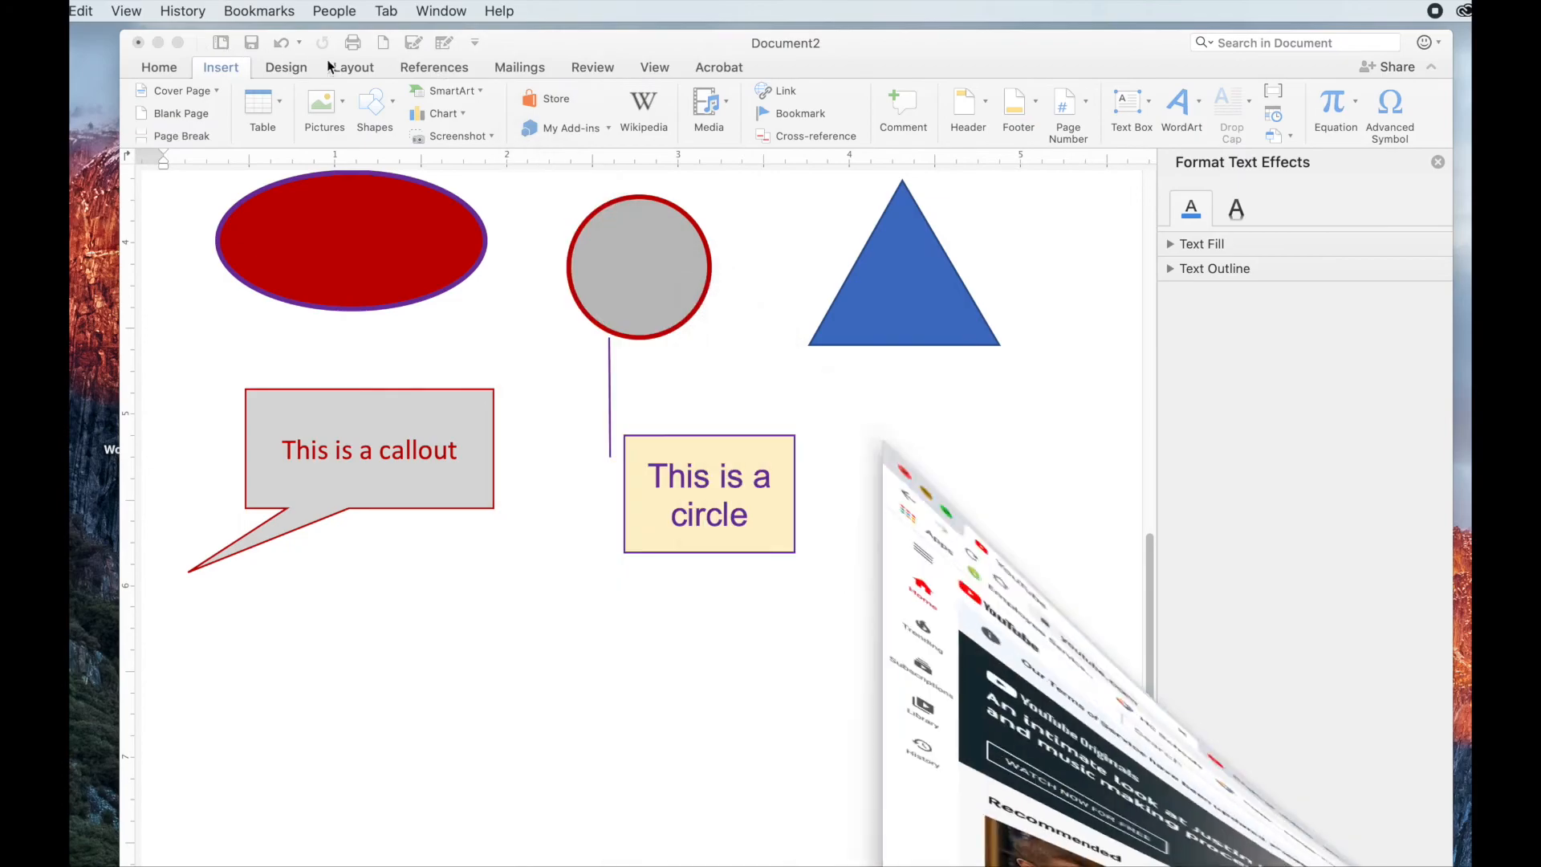
click(445, 565)
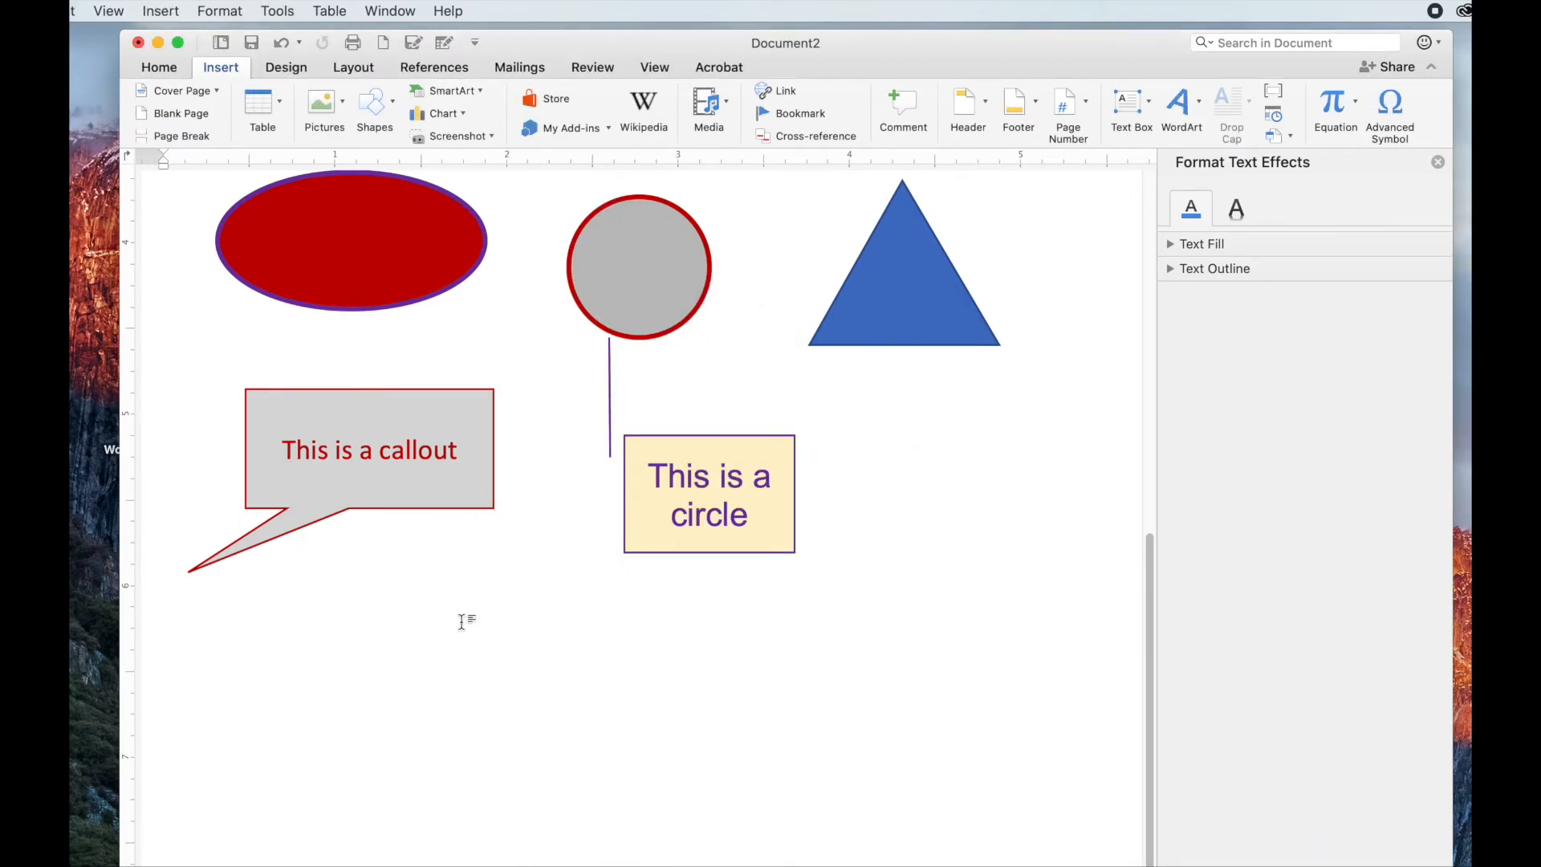
- Look over the document's lines, shapes and callouts and the empty space below them
scroll(498, 642, down, 2)
scroll(349, 572, up, 10)
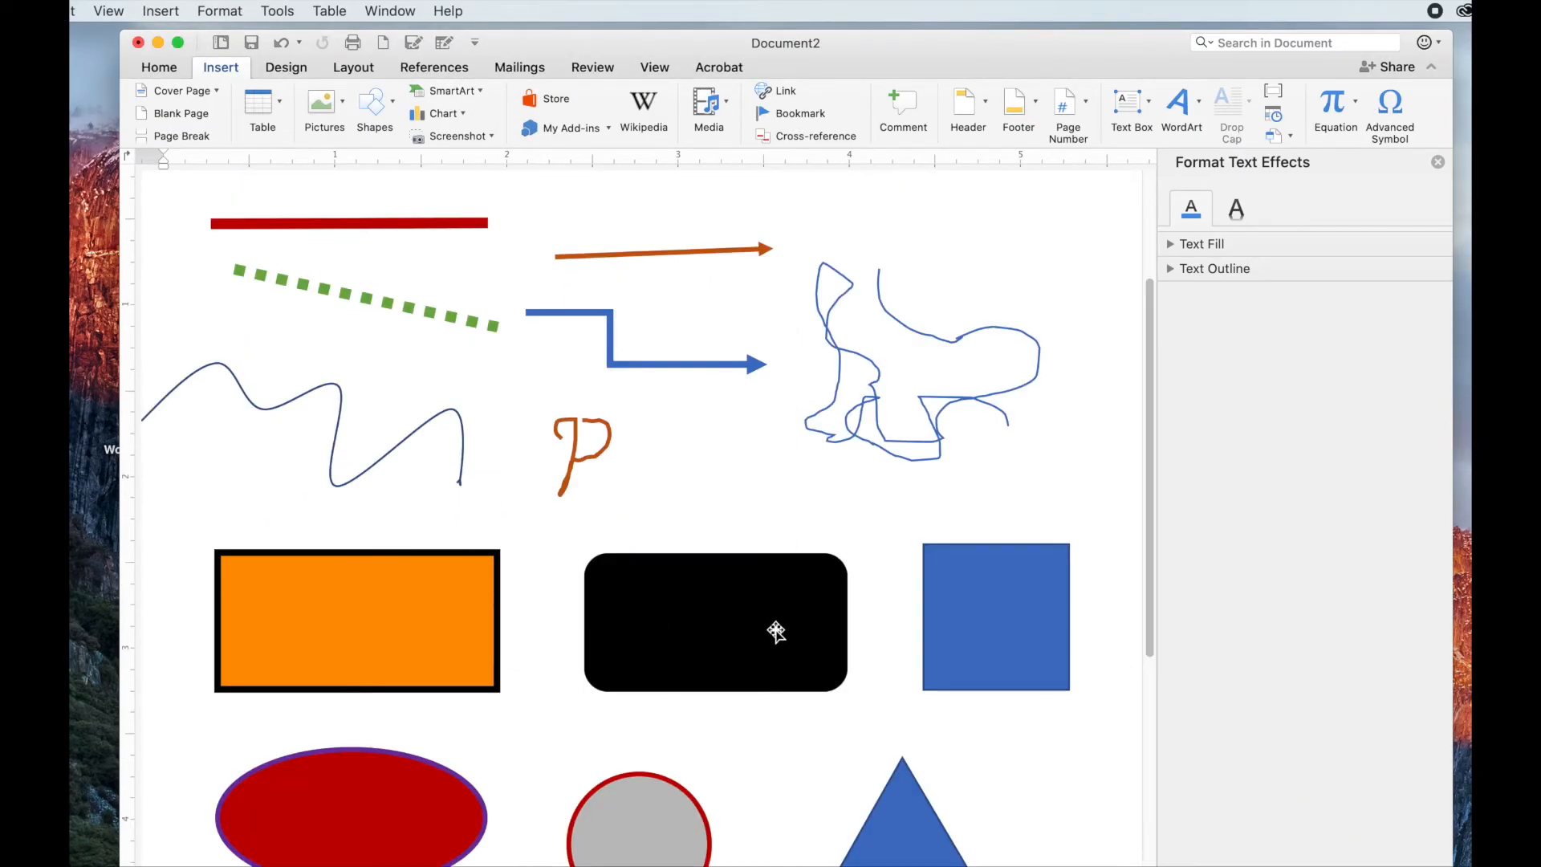
scroll(777, 629, down, 8)
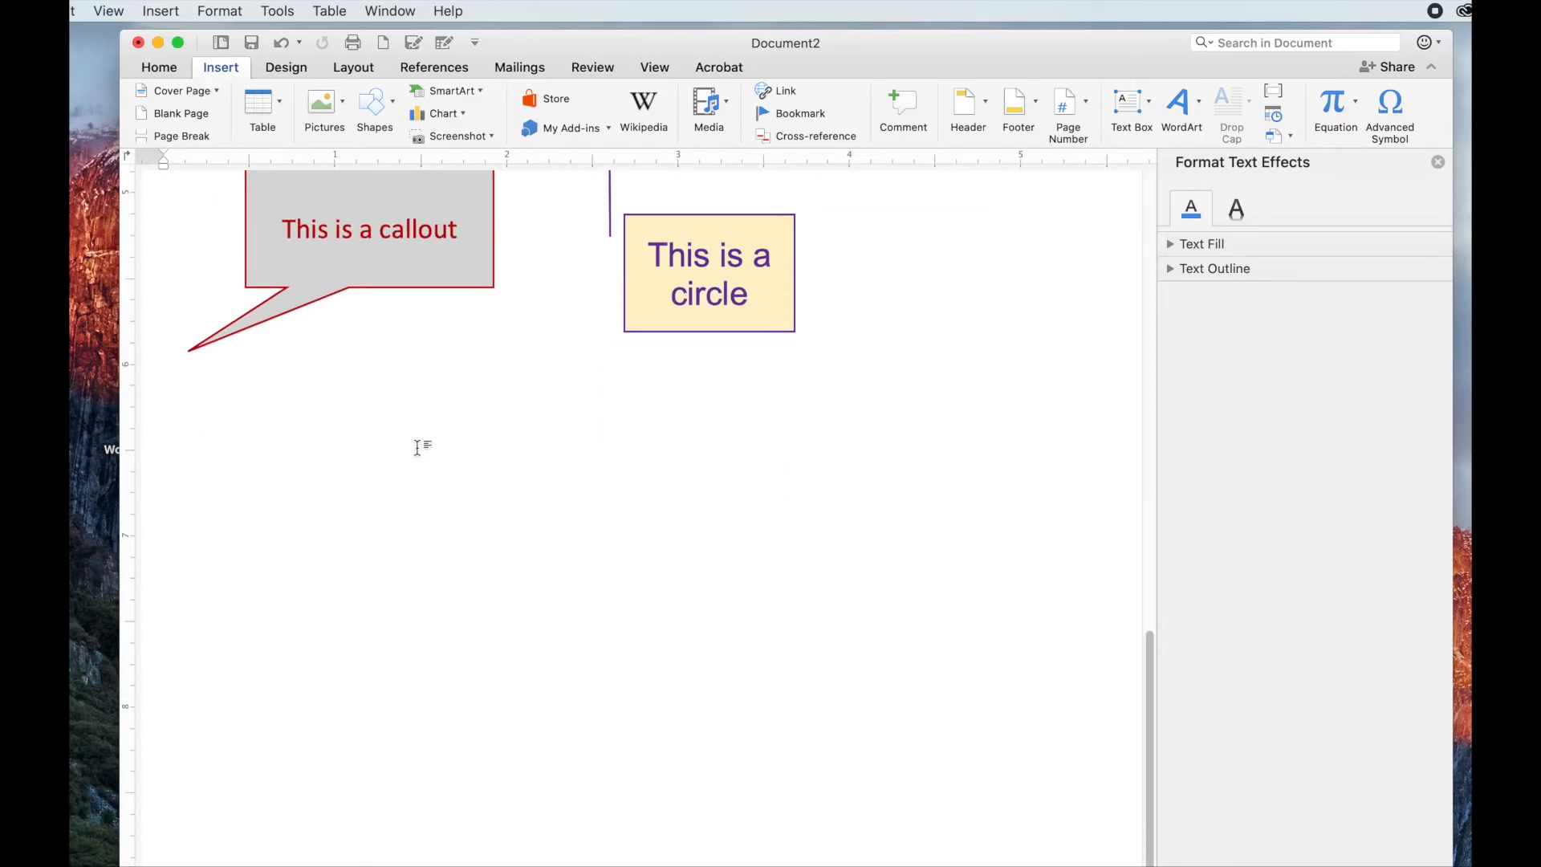
scroll(416, 447, up, 10)
scroll(768, 538, down, 10)
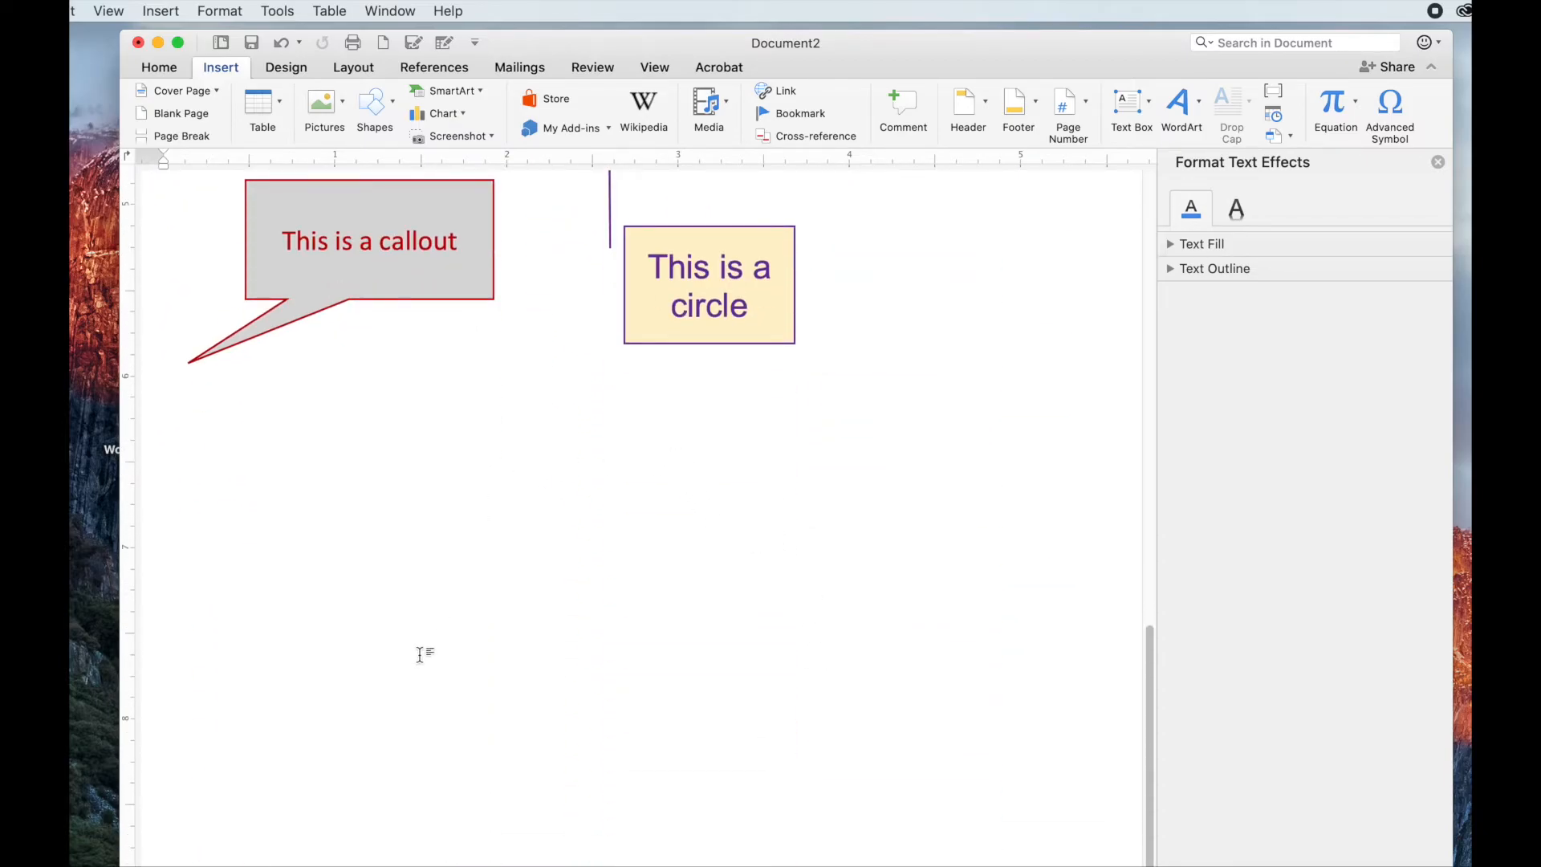
scroll(420, 652, up, 10)
scroll(719, 698, down, 10)
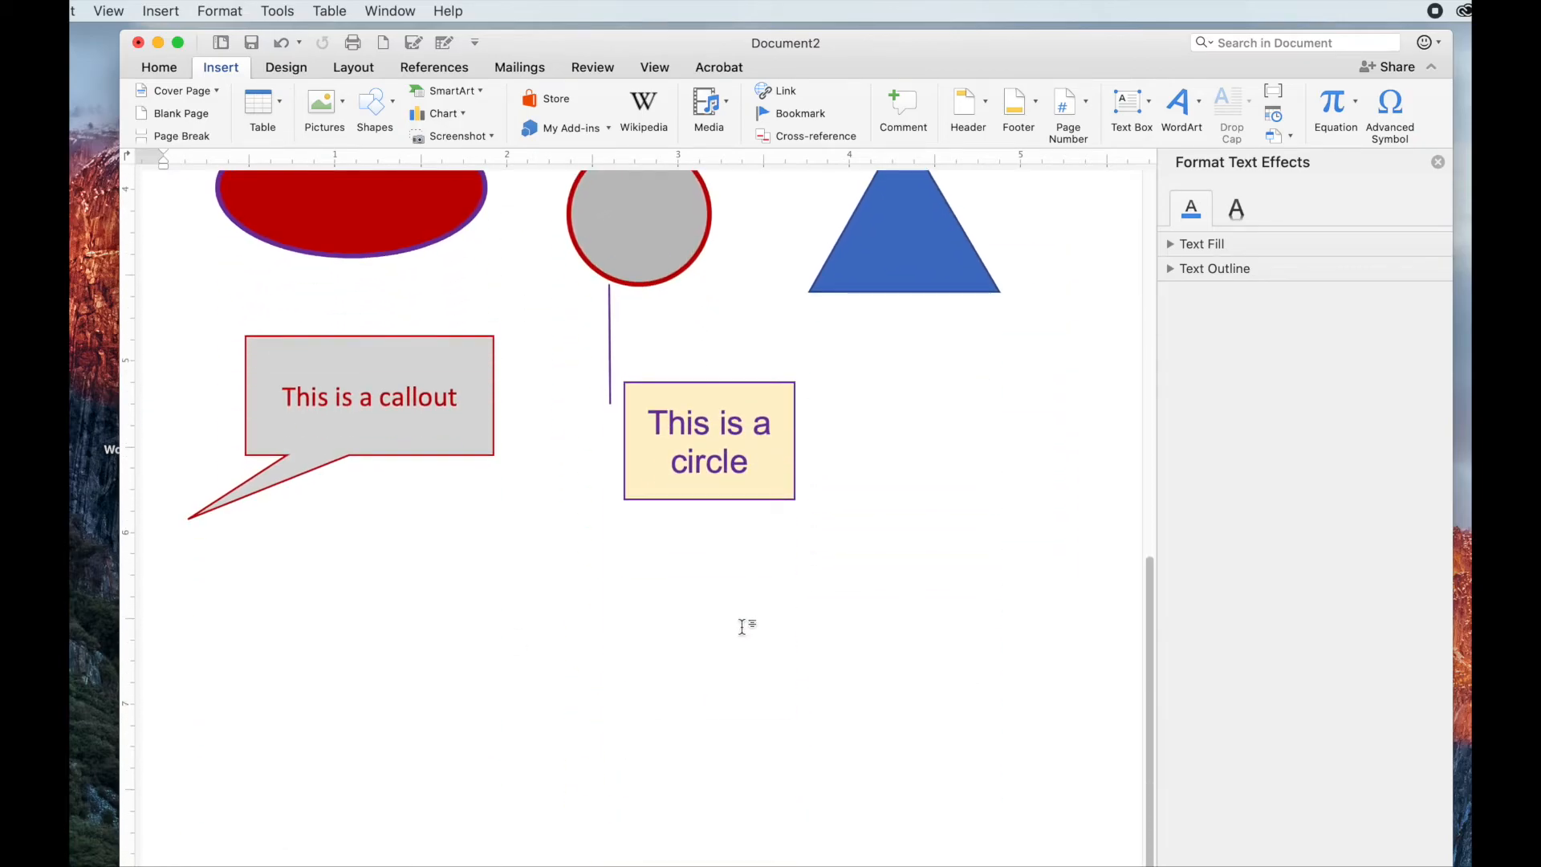
scroll(831, 461, up, 10)
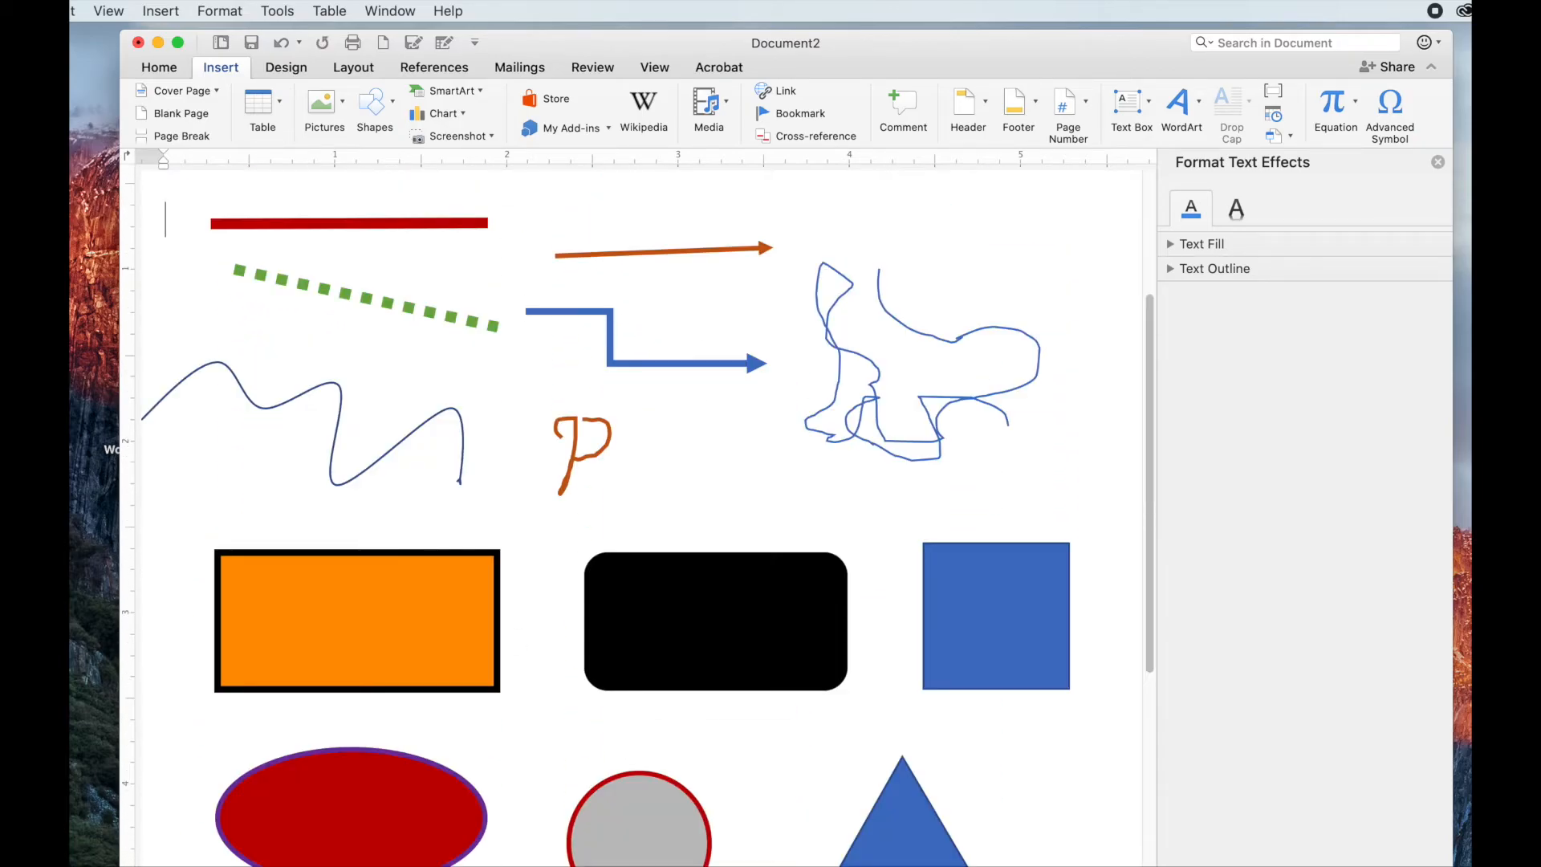
scroll(831, 462, down, 10)
scroll(830, 461, down, 3)
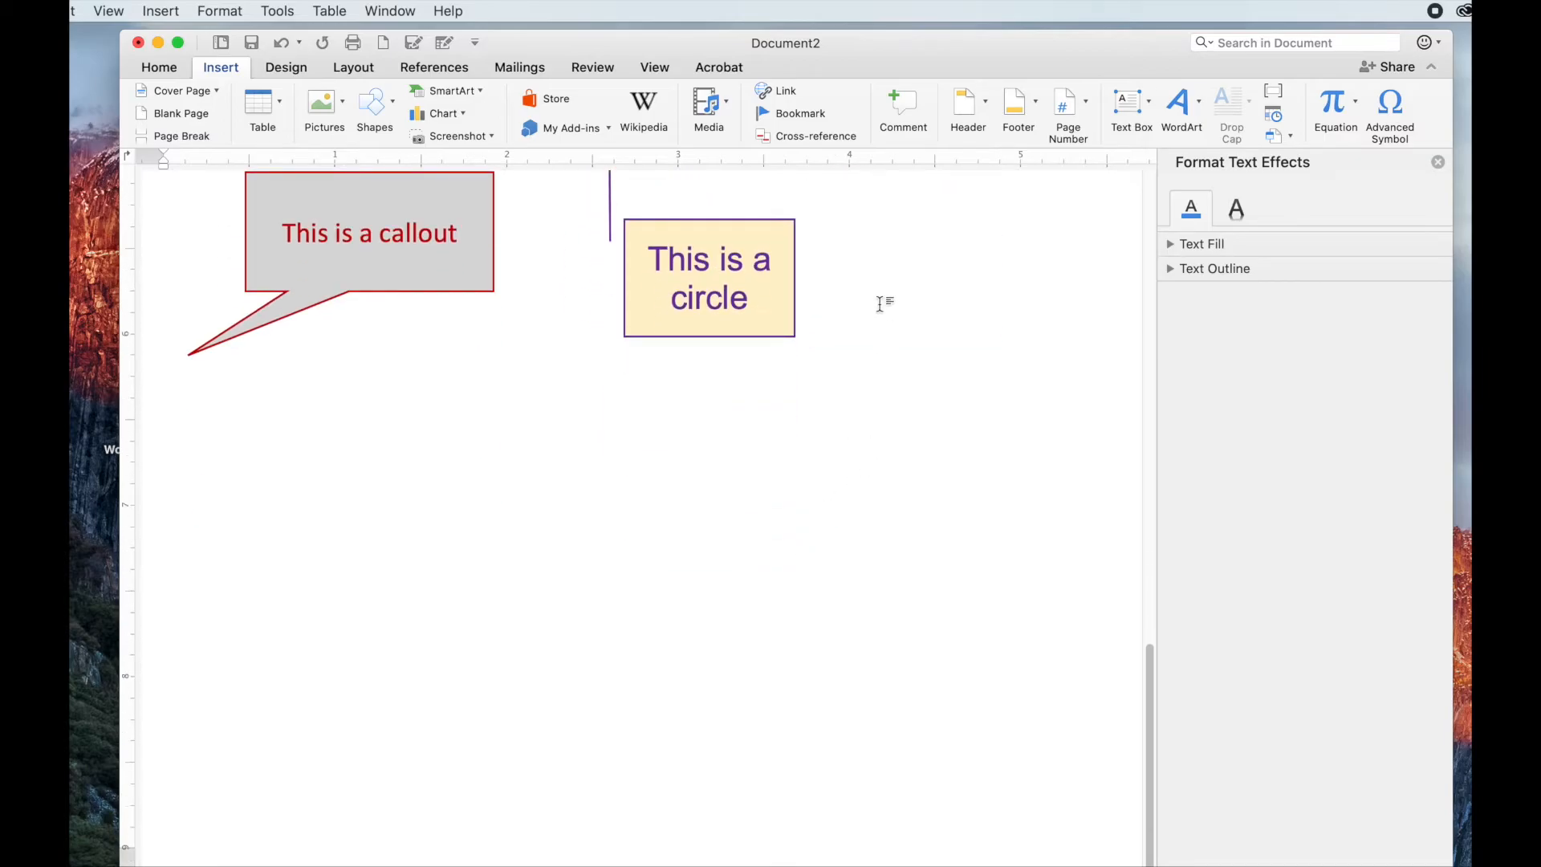
scroll(883, 303, up, 10)
scroll(1051, 698, down, 8)
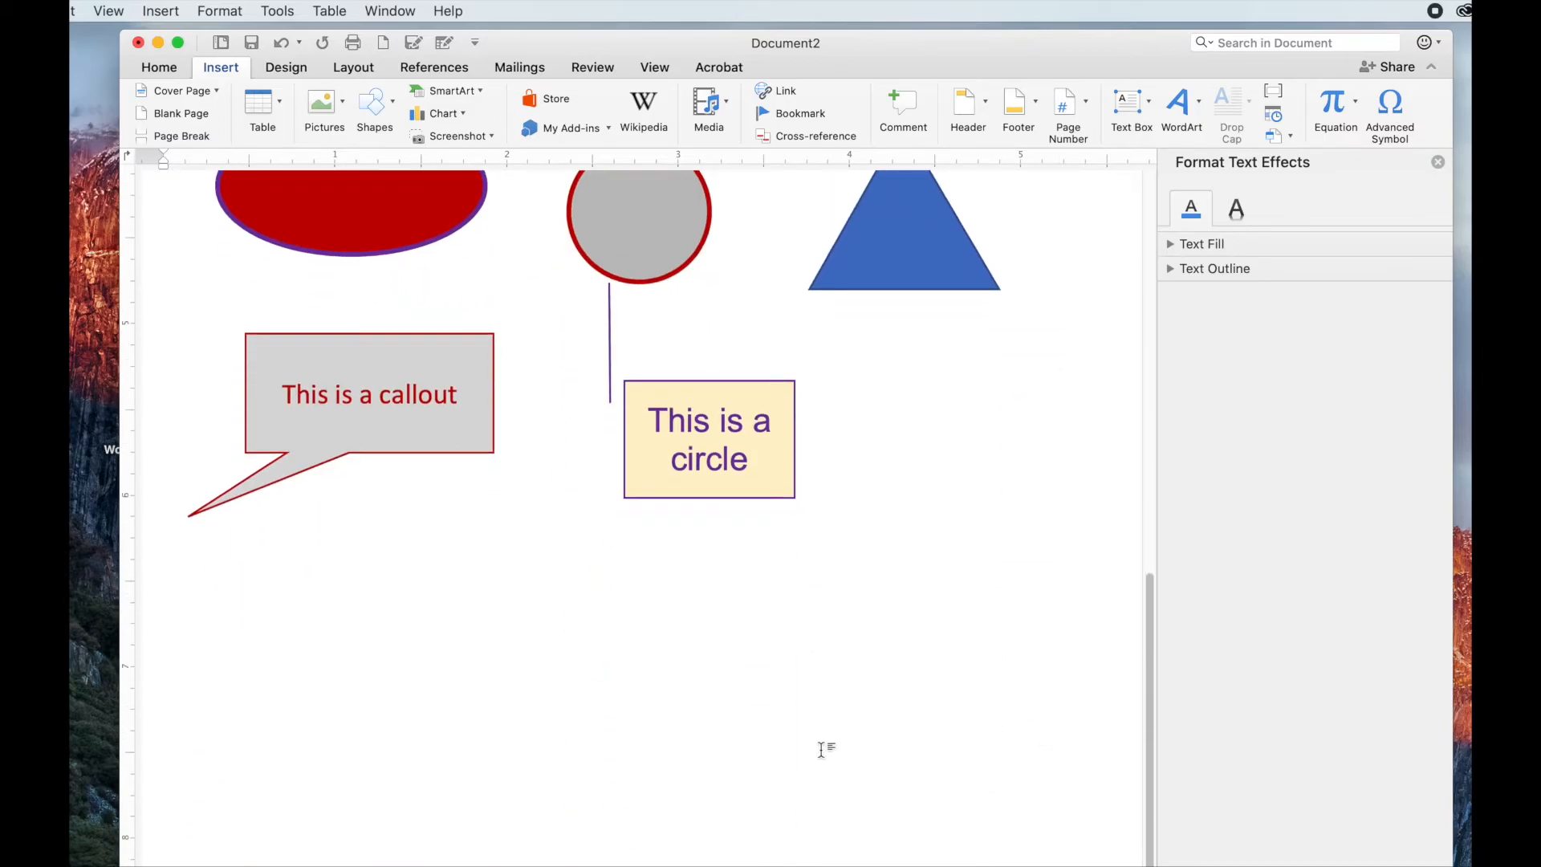
scroll(472, 691, up, 8)
scroll(481, 650, down, 8)
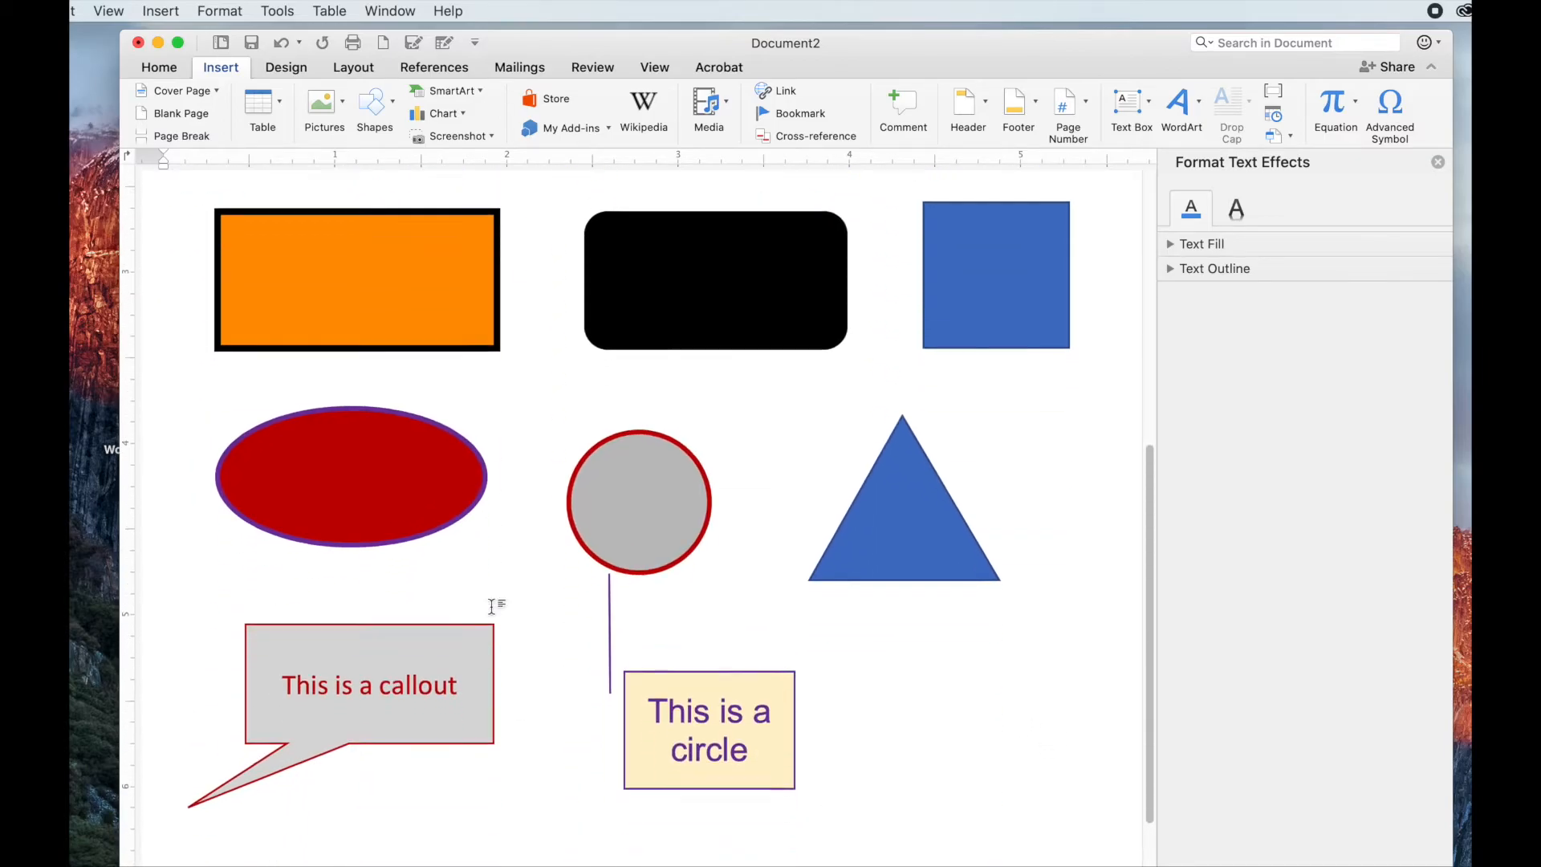
scroll(492, 619, up, 1)
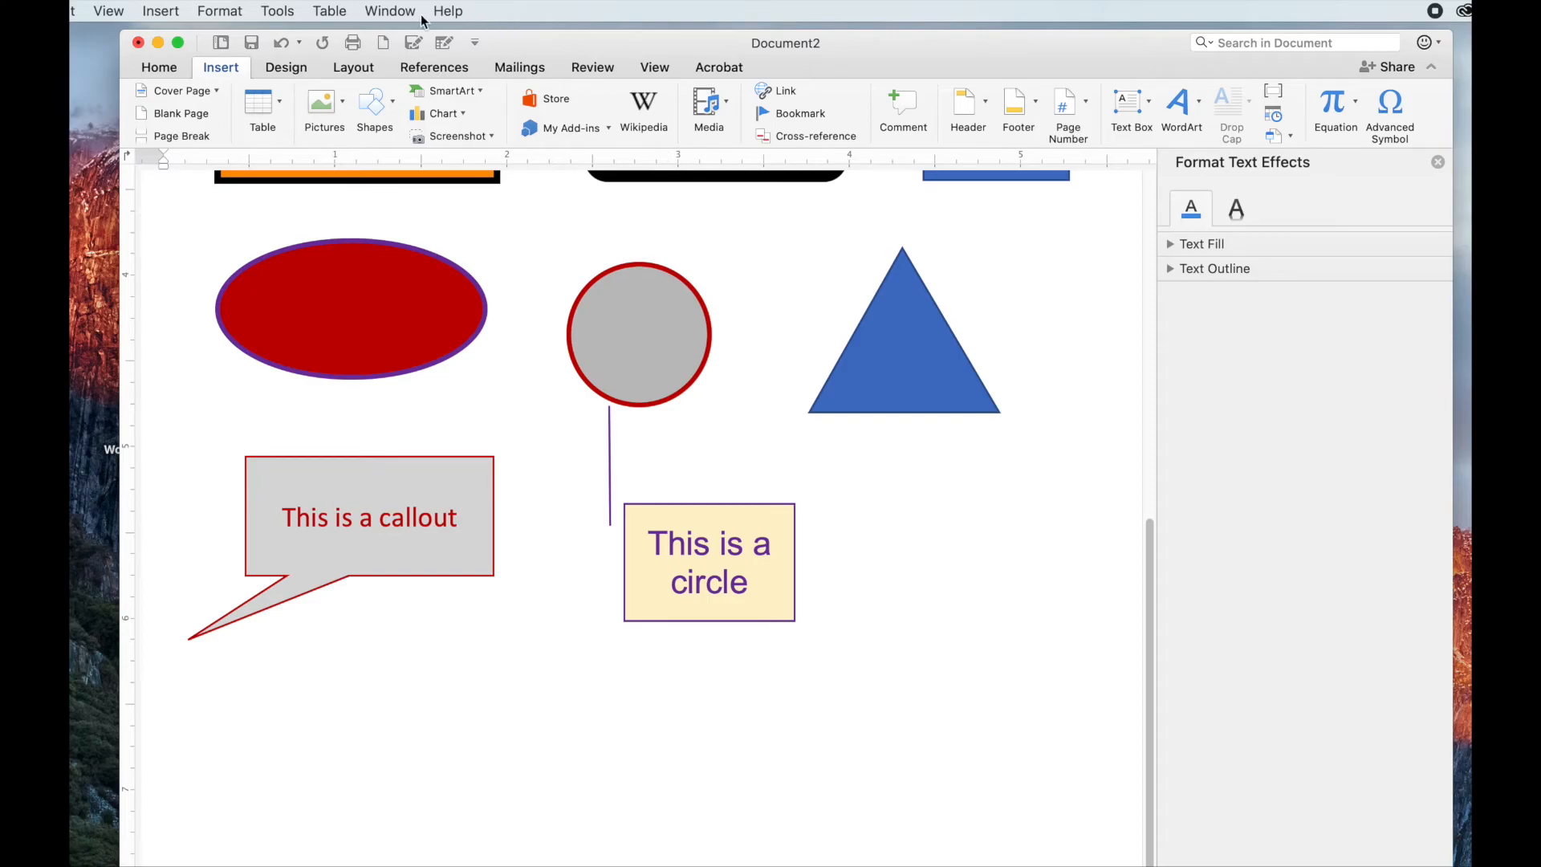
- Insert the picture file HarperCreekHS.jpg from the Desktop into the document
click(159, 10)
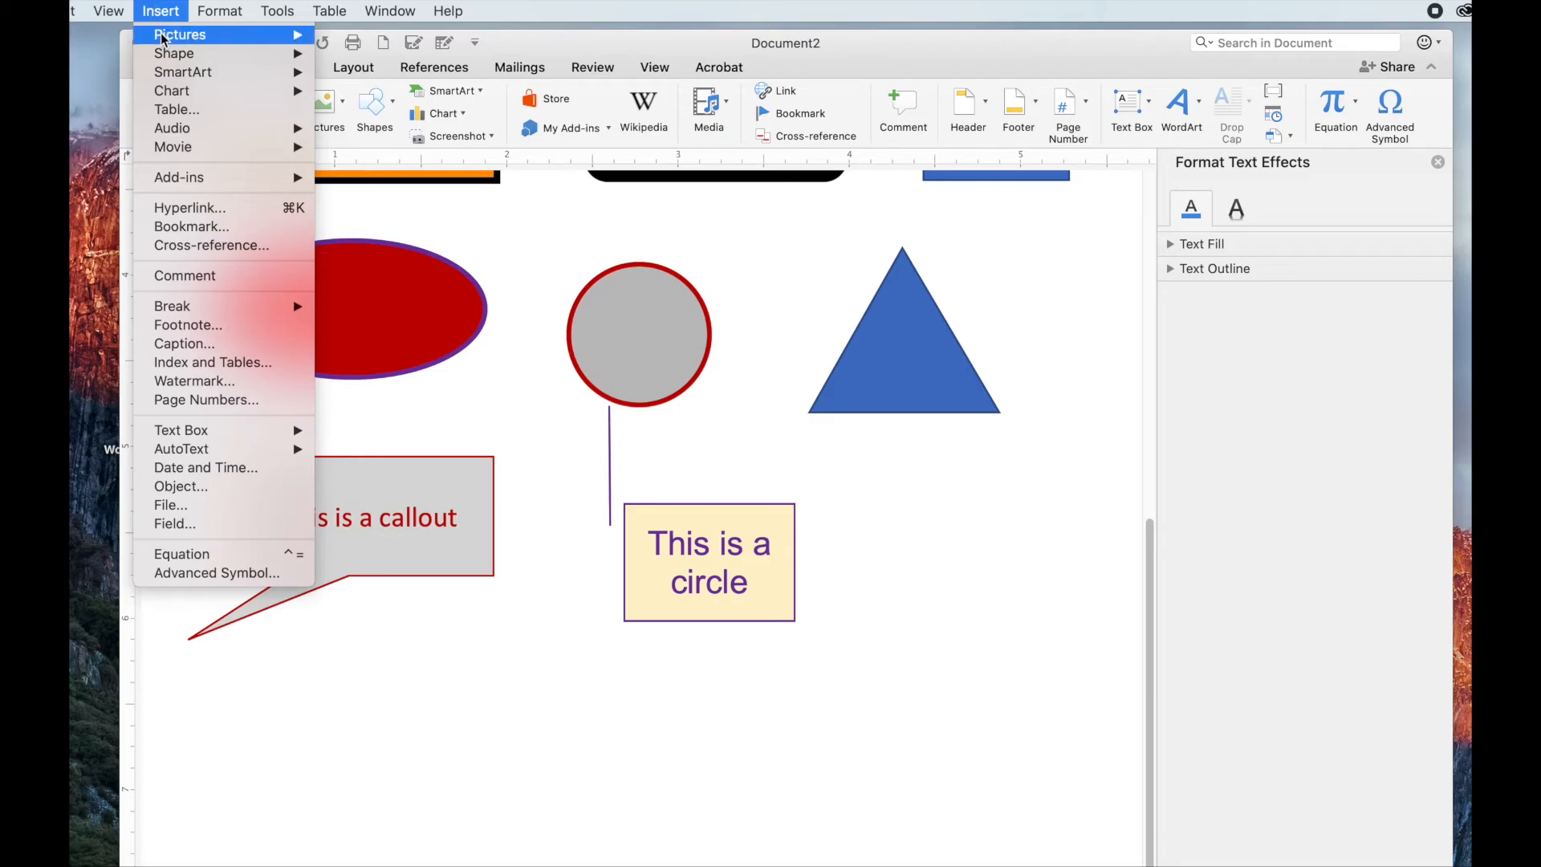
mouse_move(207, 36)
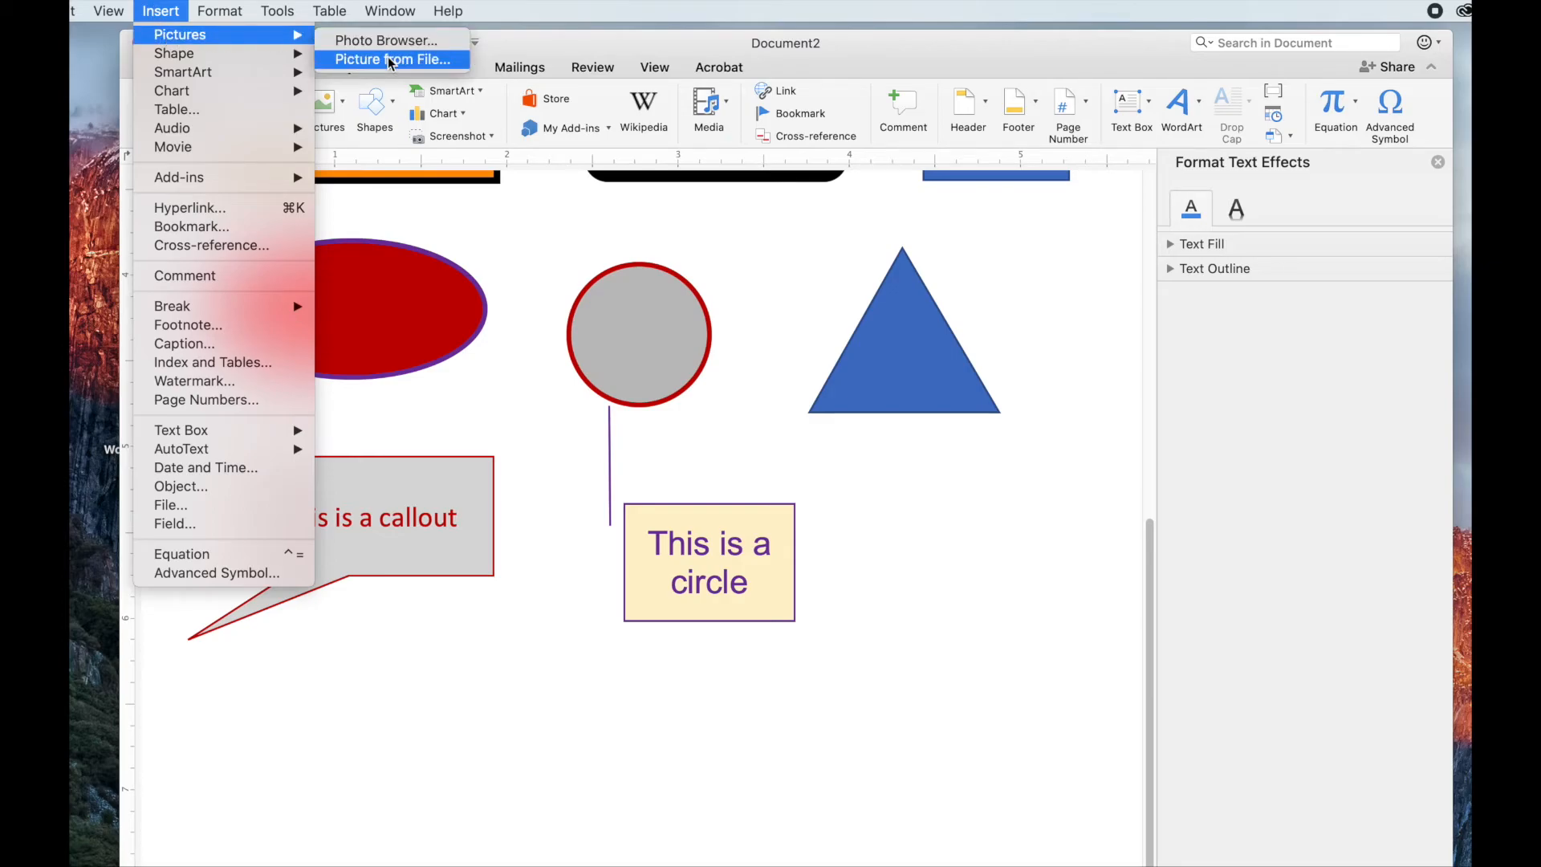
click(159, 10)
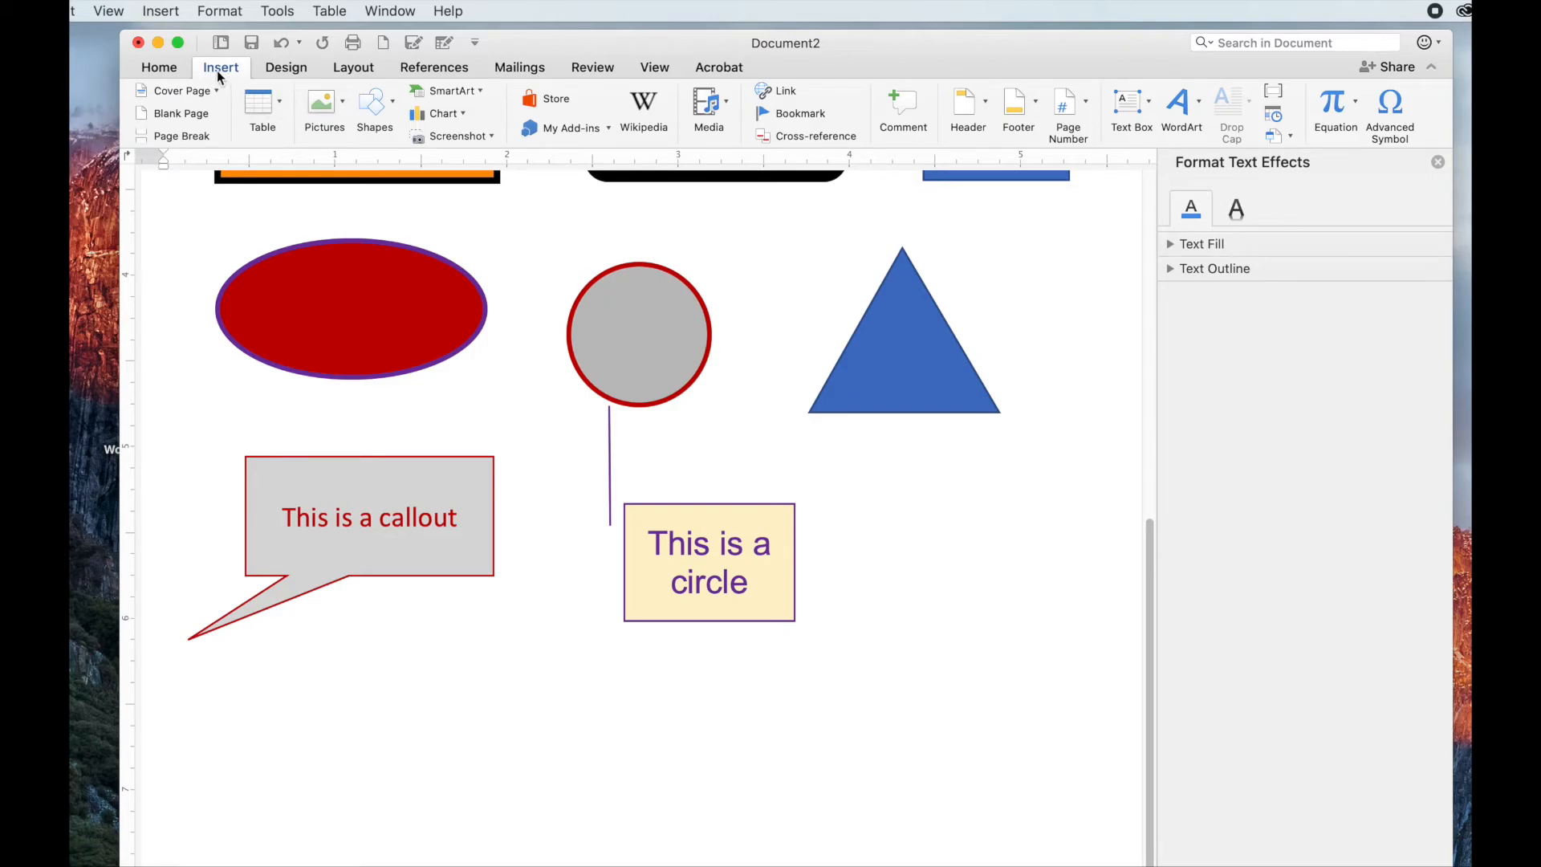
click(339, 100)
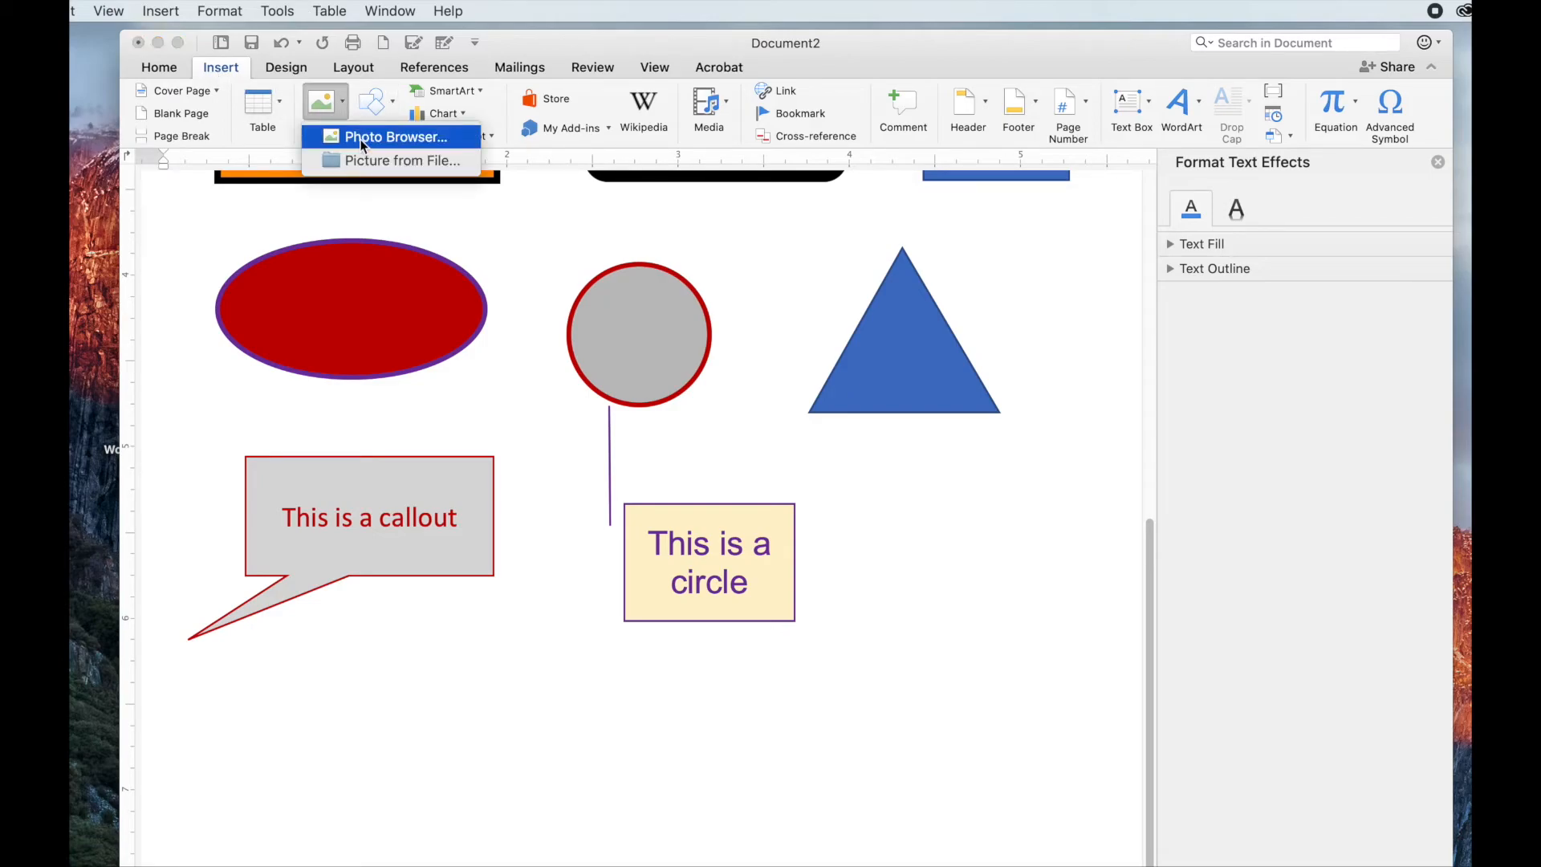
click(411, 167)
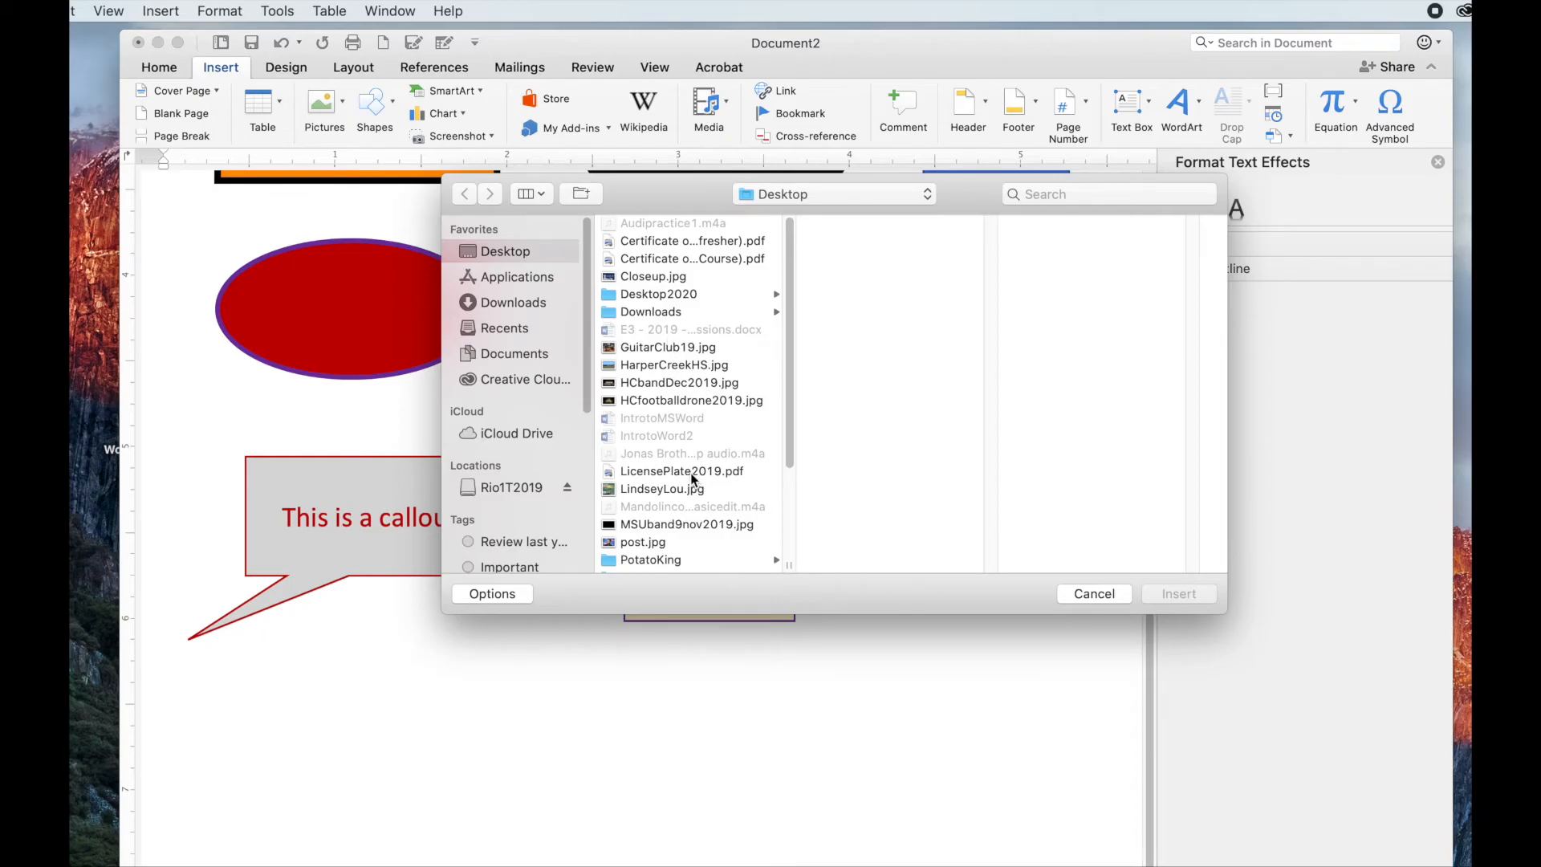
click(669, 364)
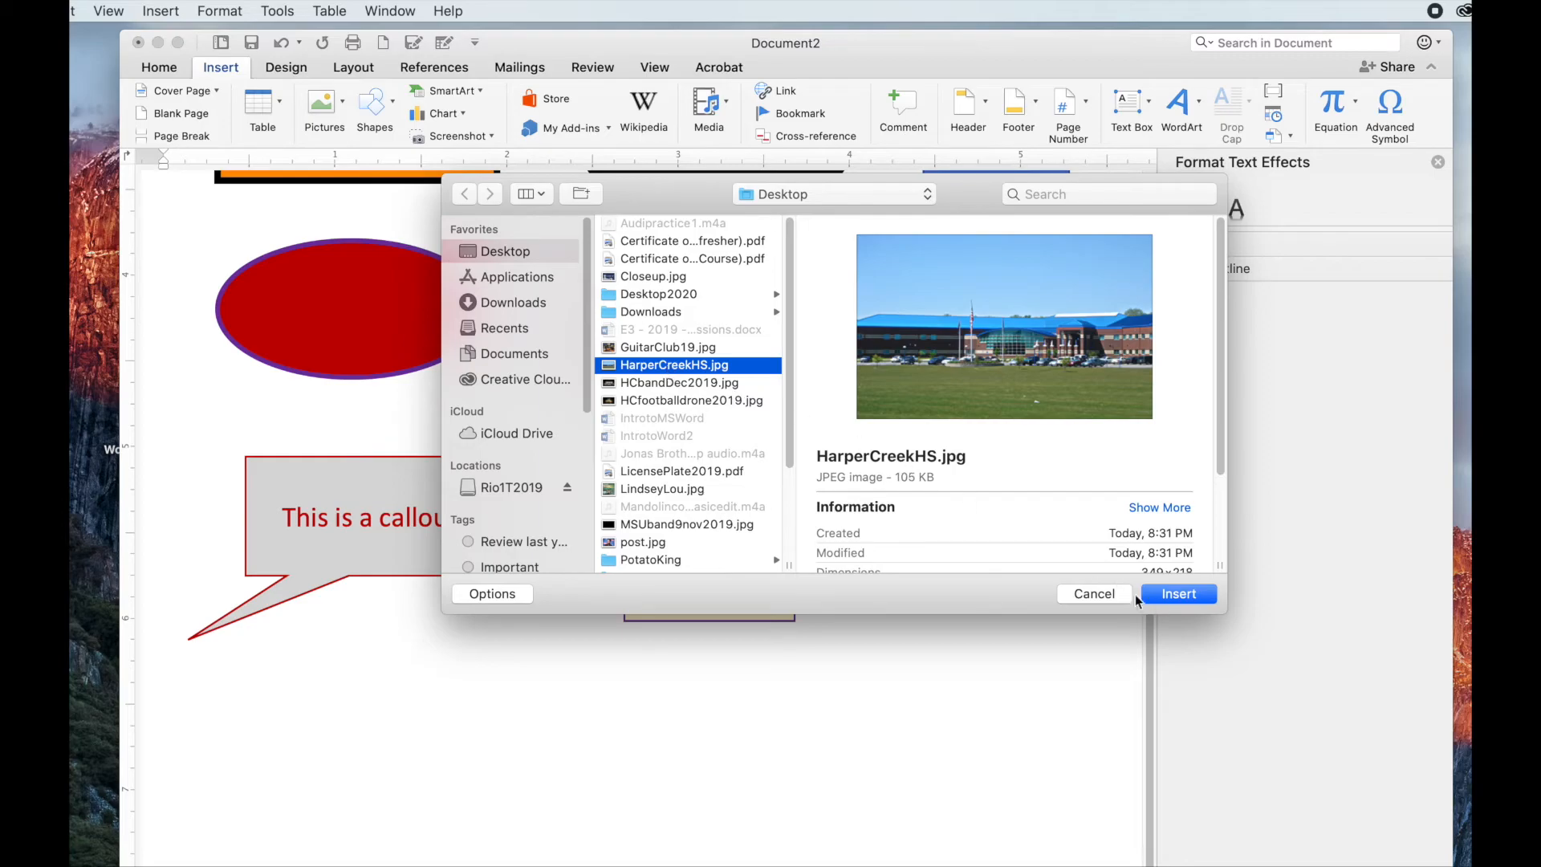
click(1177, 594)
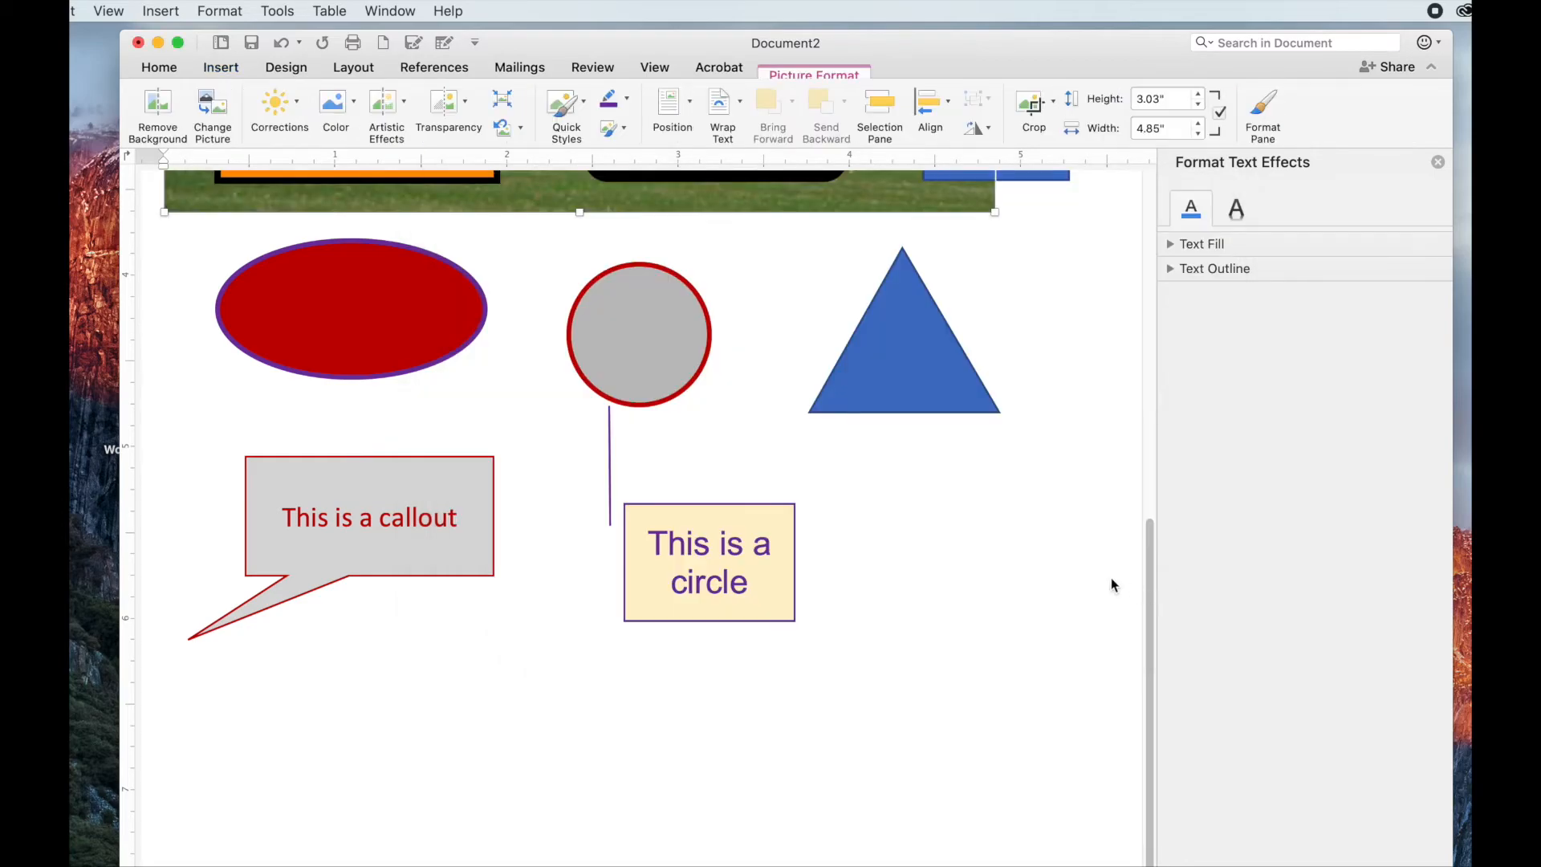
- Try to move the inserted school picture away from the drawn lines and shapes, then deselect it
scroll(1068, 569, up, 5)
scroll(1035, 557, down, 5)
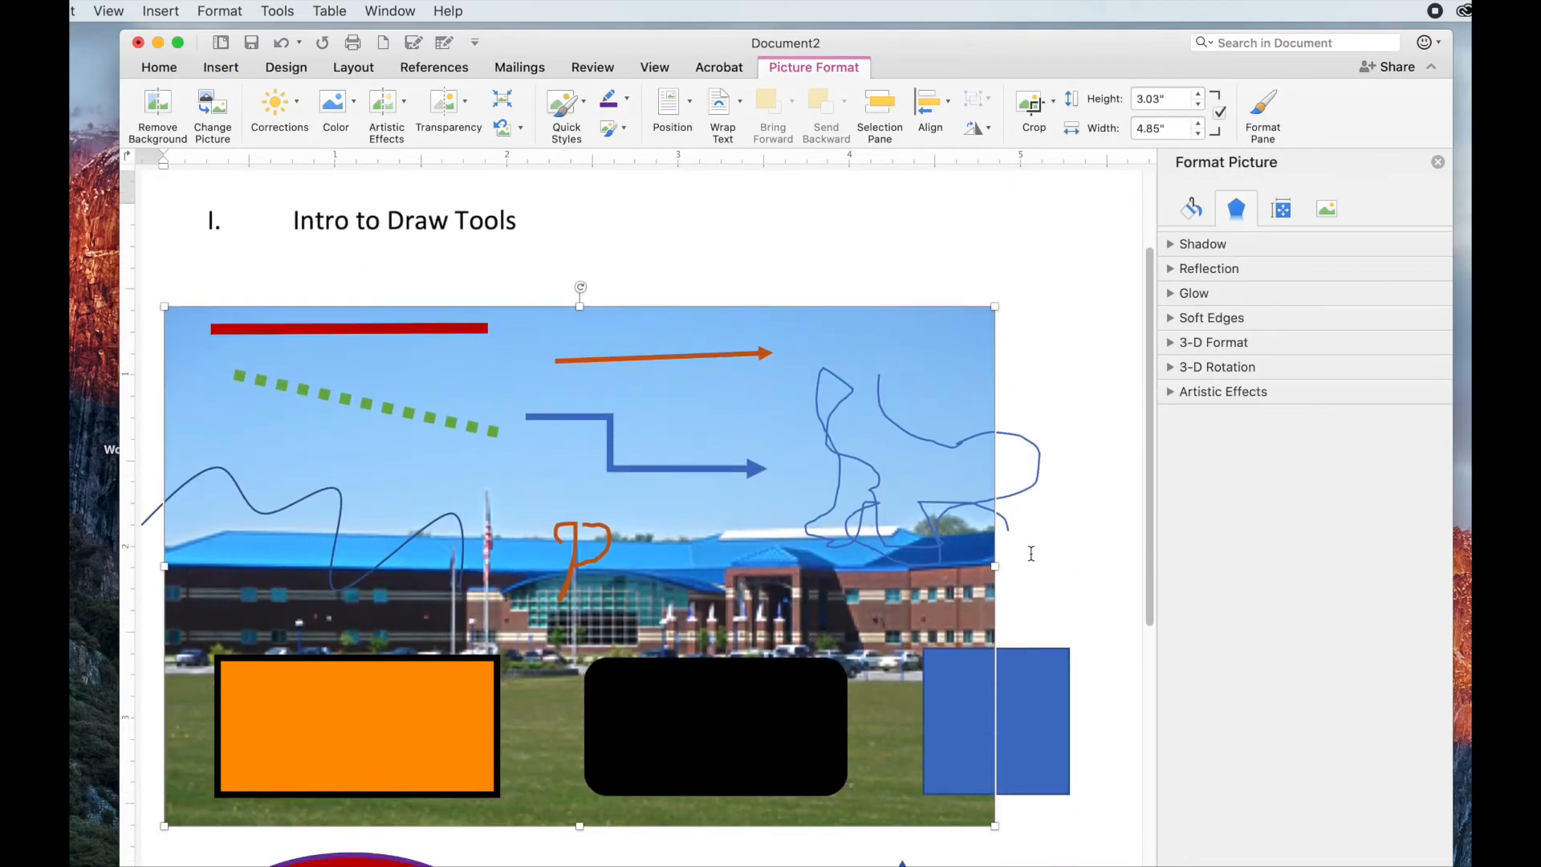
scroll(1031, 555, down, 2)
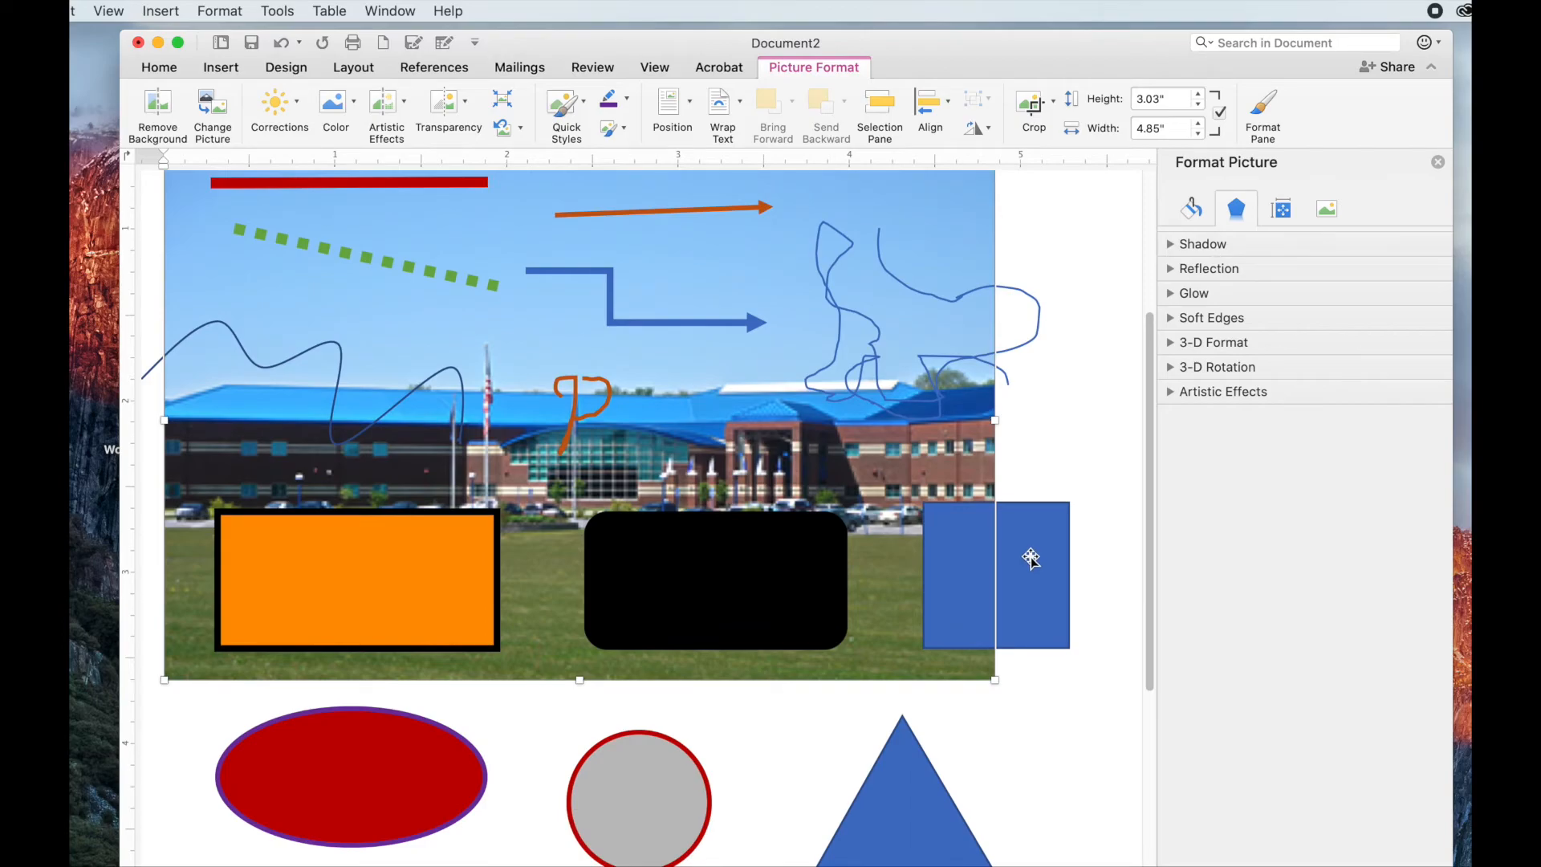
drag(908, 206, 1017, 307)
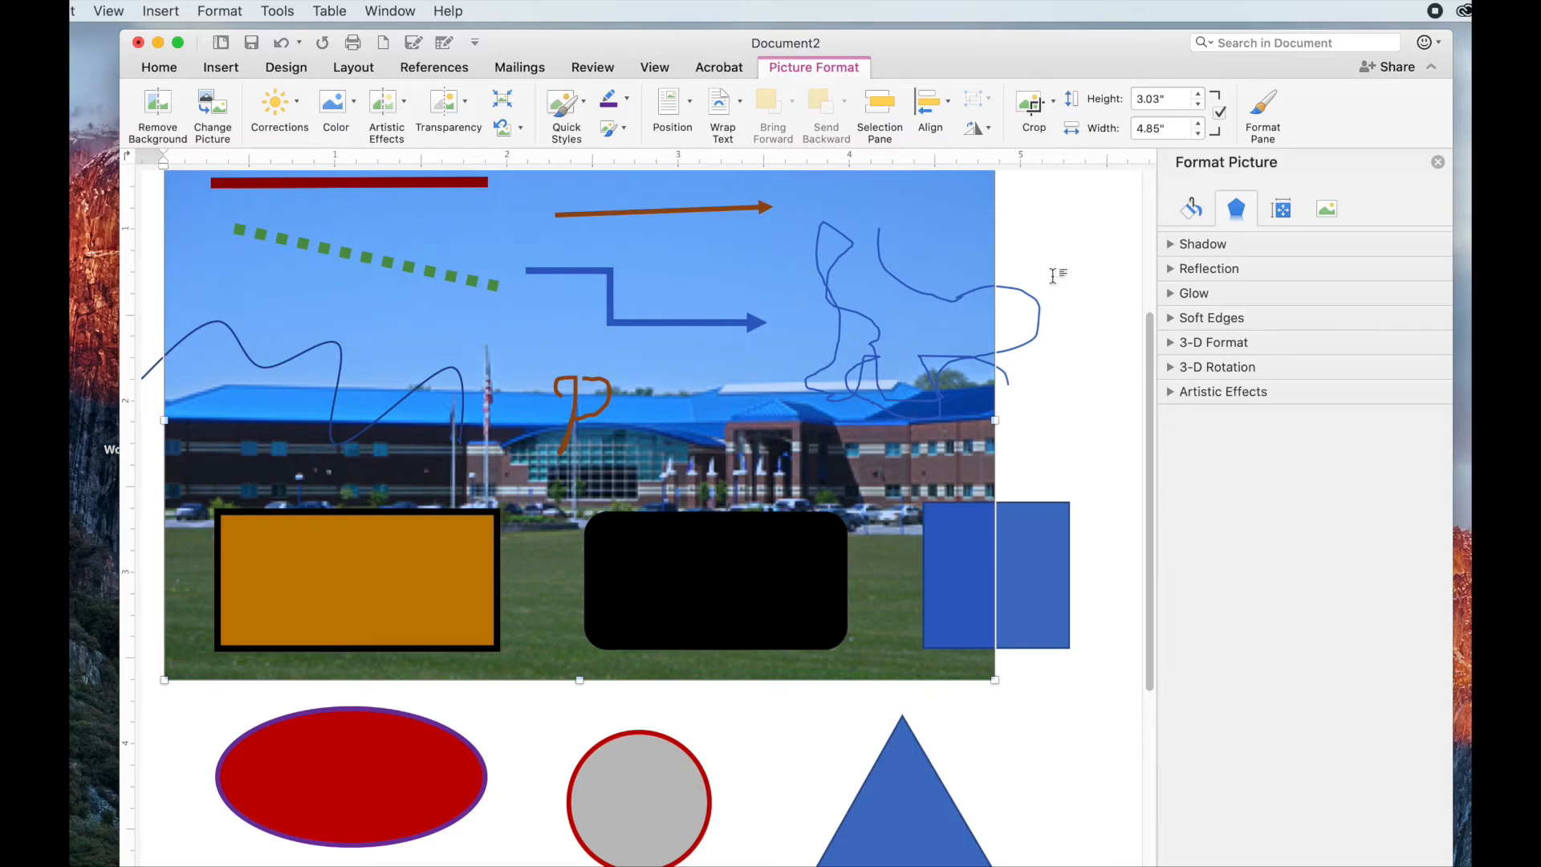
click(1106, 222)
scroll(1104, 227, up, 1)
scroll(1100, 237, up, 1)
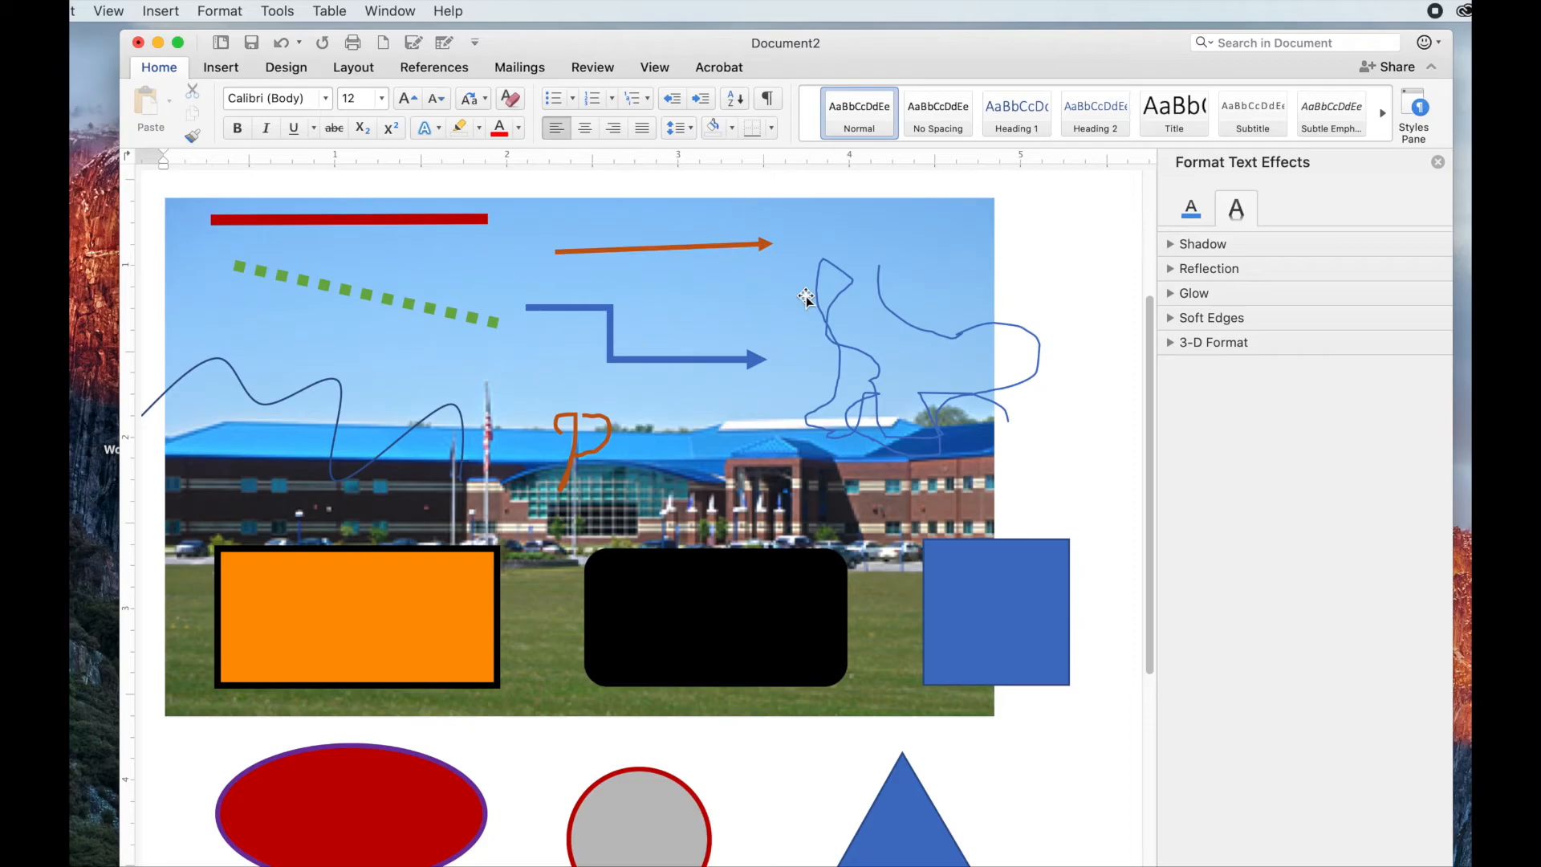
- Set the school picture's text wrapping to Tight
click(925, 238)
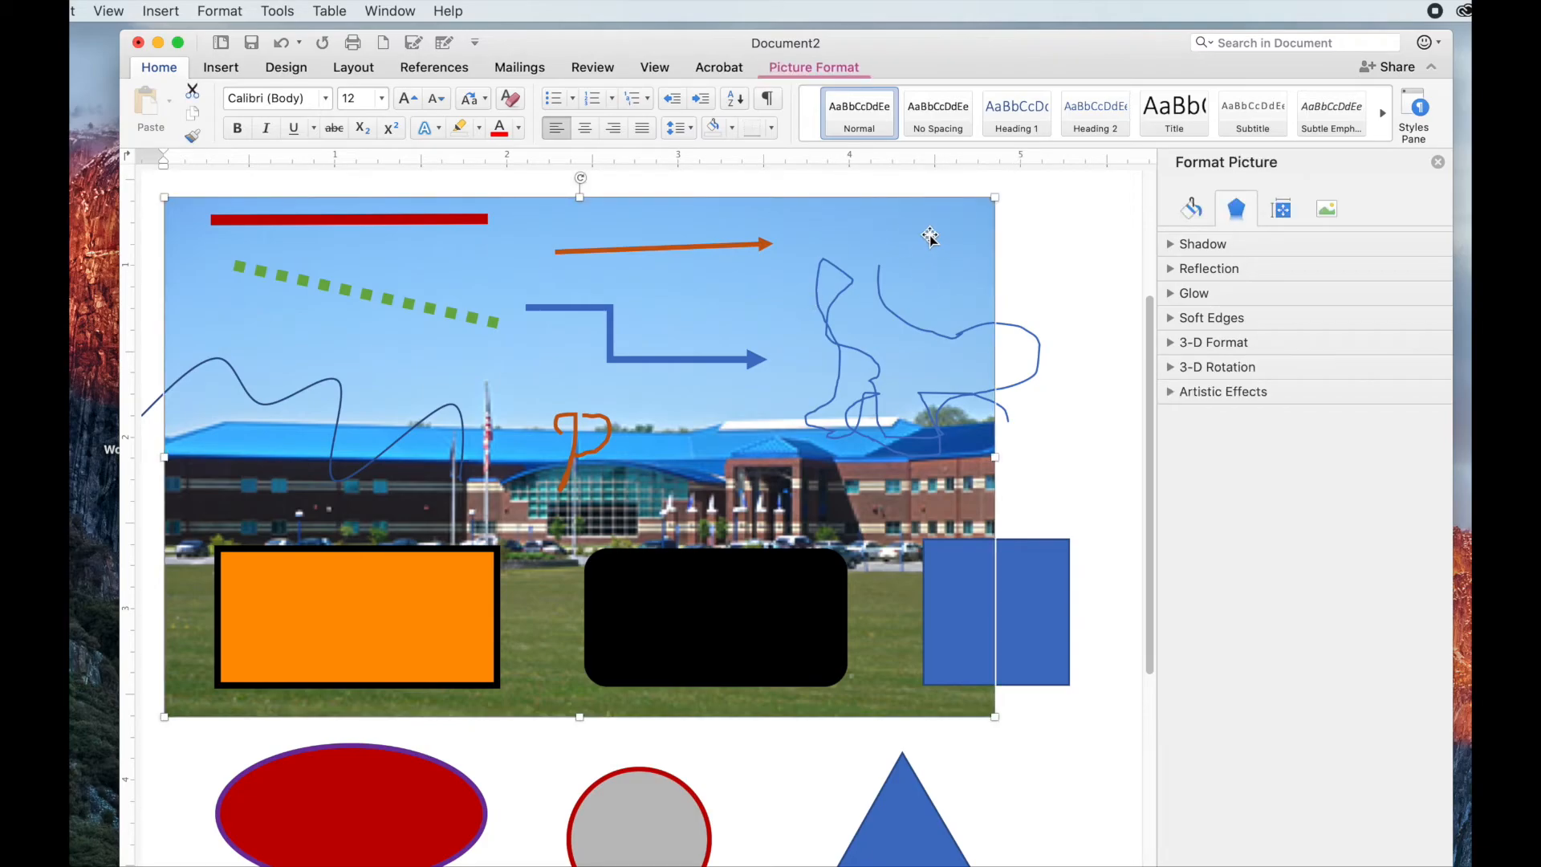
double_click(929, 241)
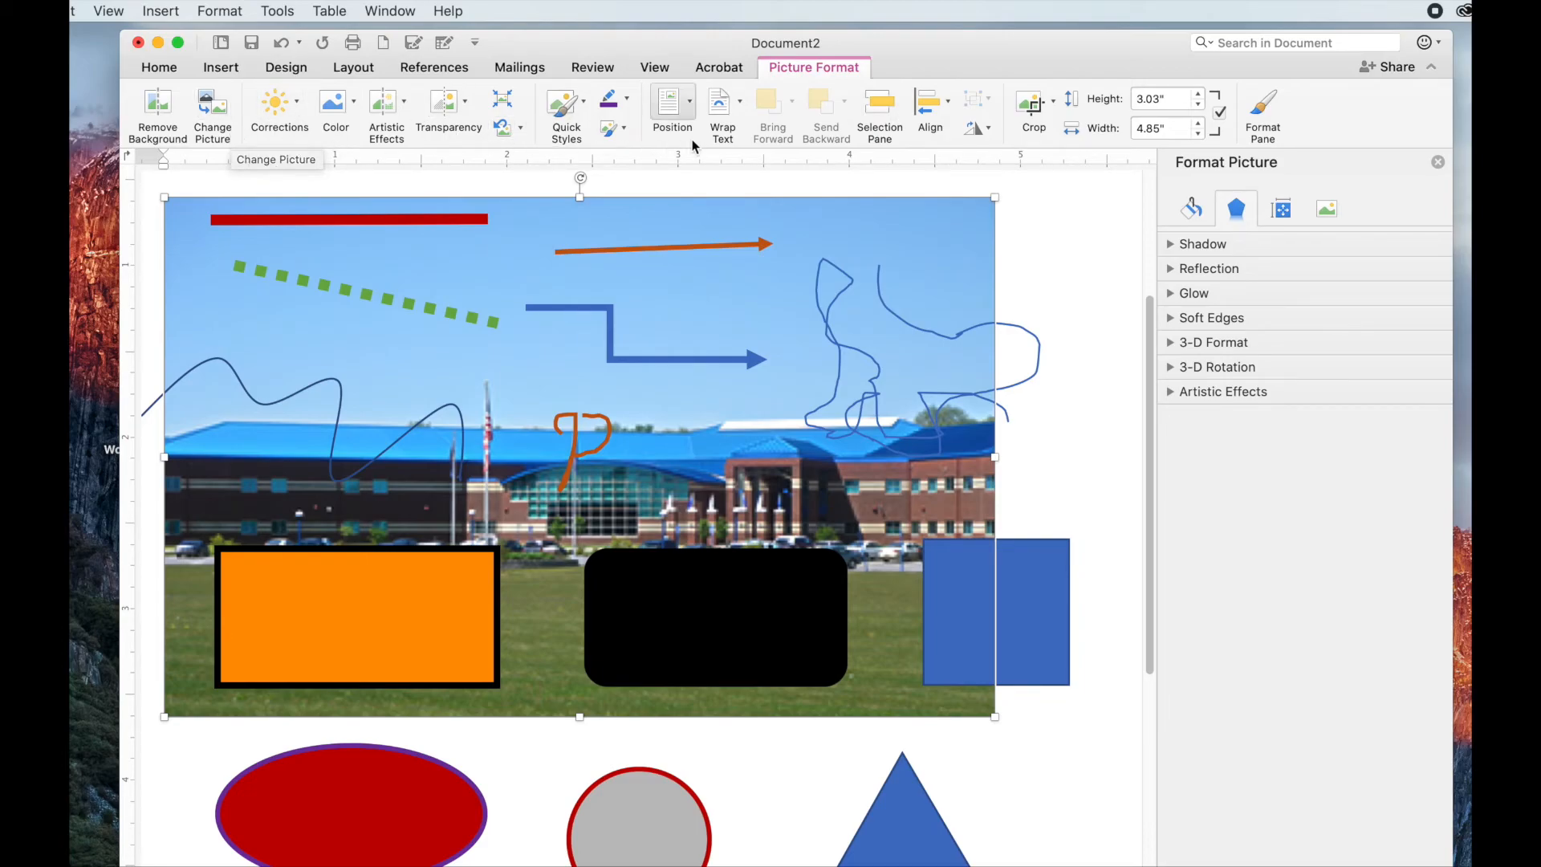
click(742, 106)
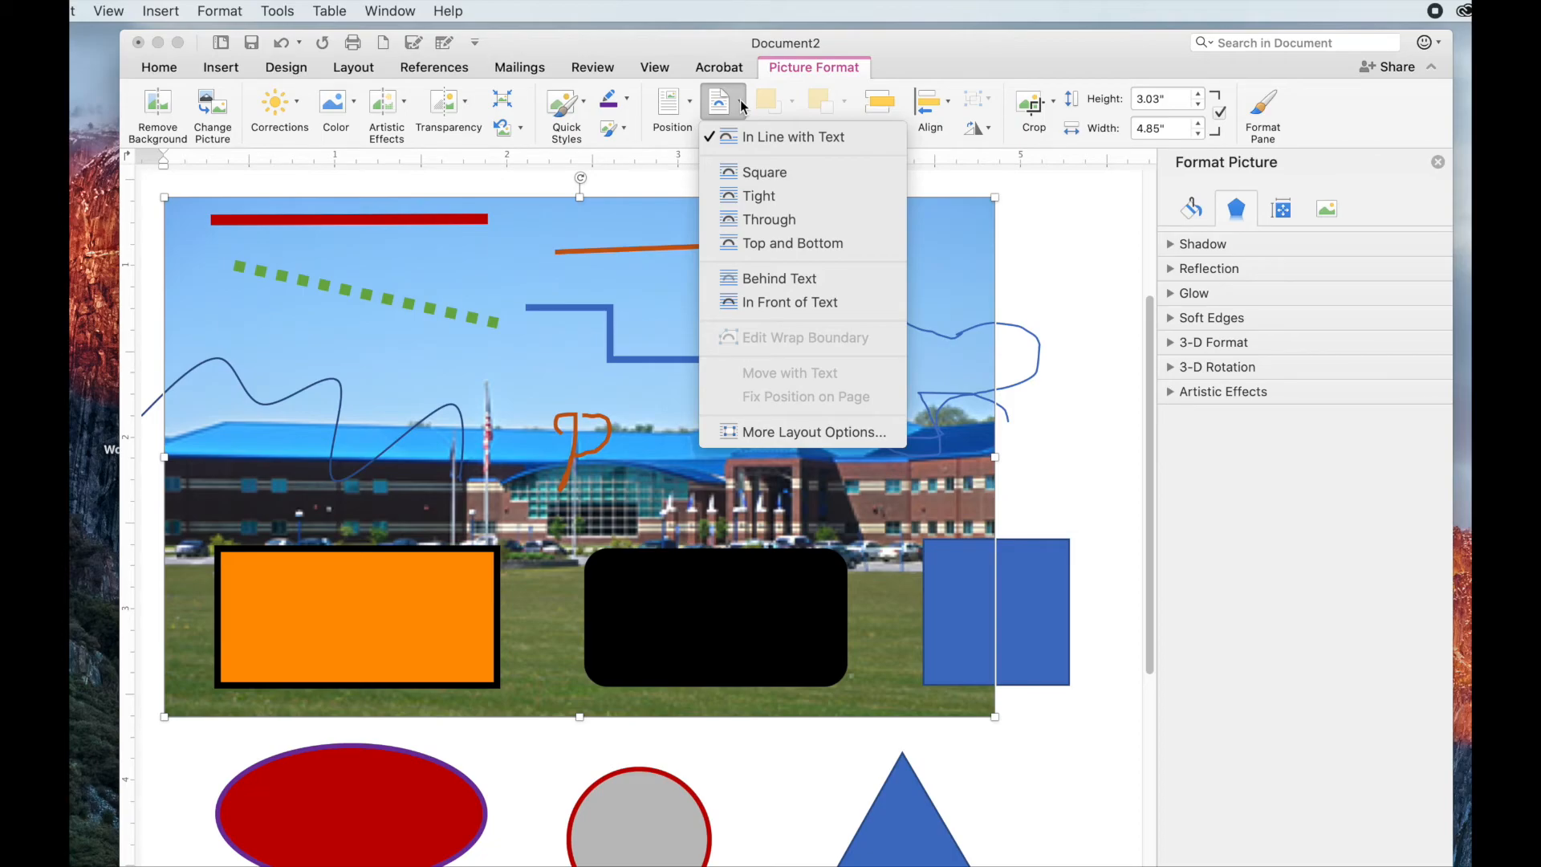
click(754, 200)
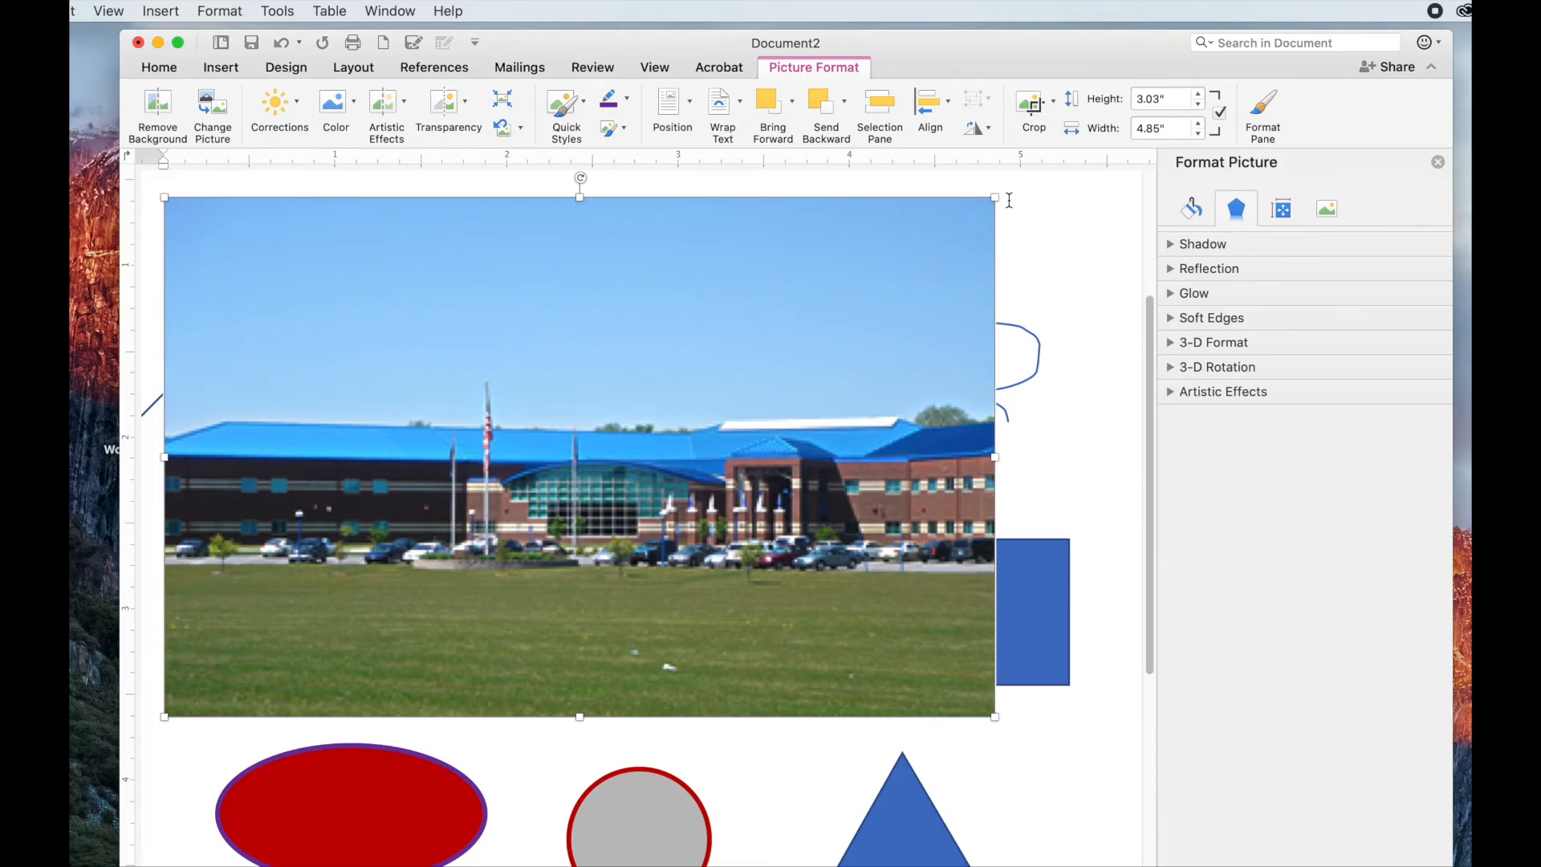
- Shrink the school picture to about 1.35" by 2.16" and place it below the "This is a callout" shape, aligned with its left edge
drag(996, 199, 587, 452)
scroll(931, 647, down, 5)
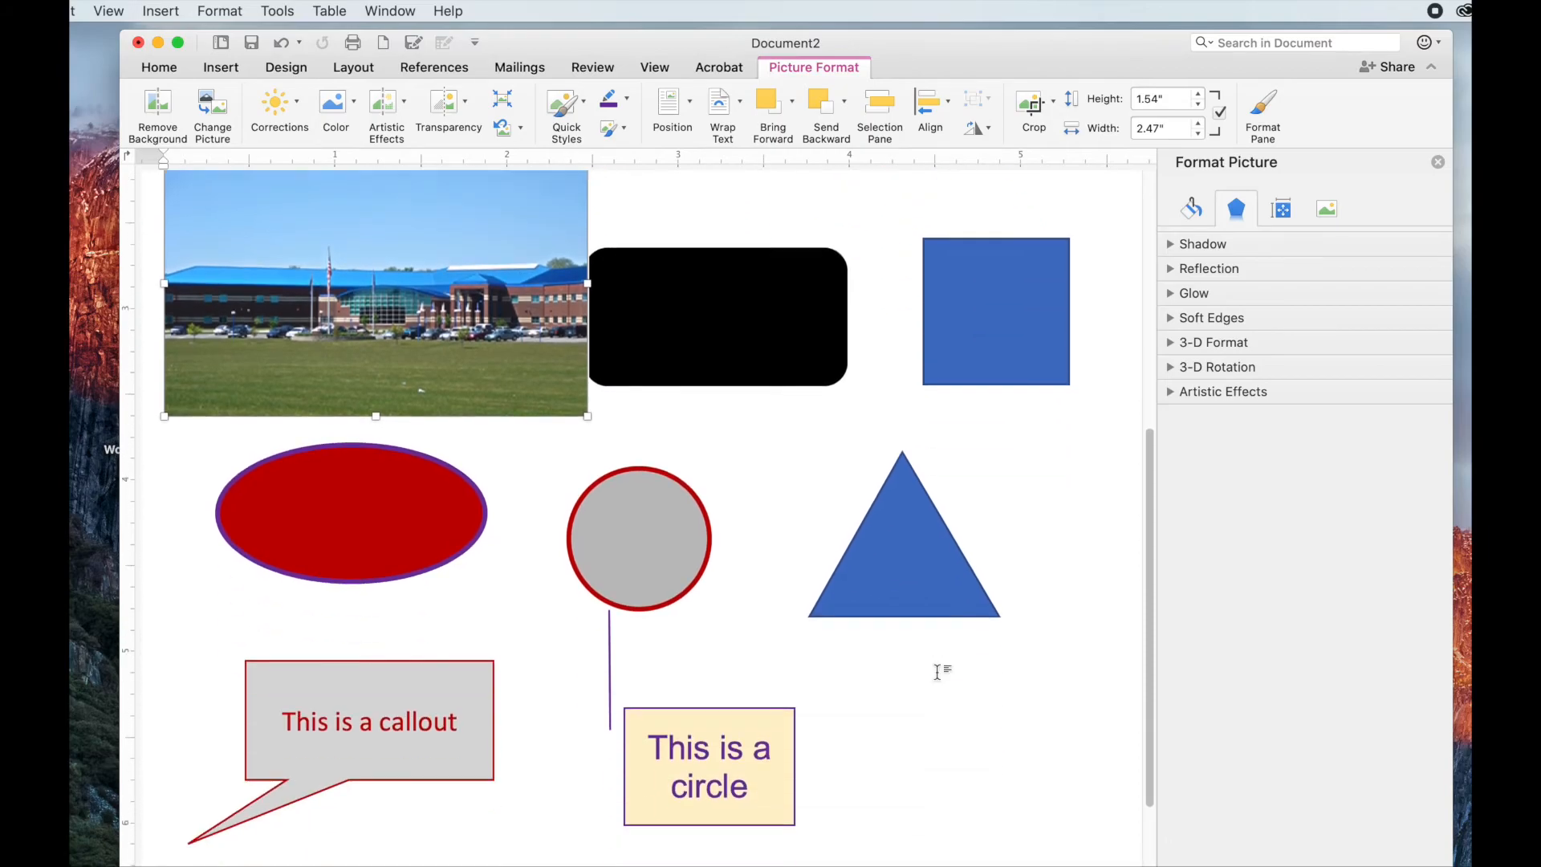
drag(359, 247, 810, 653)
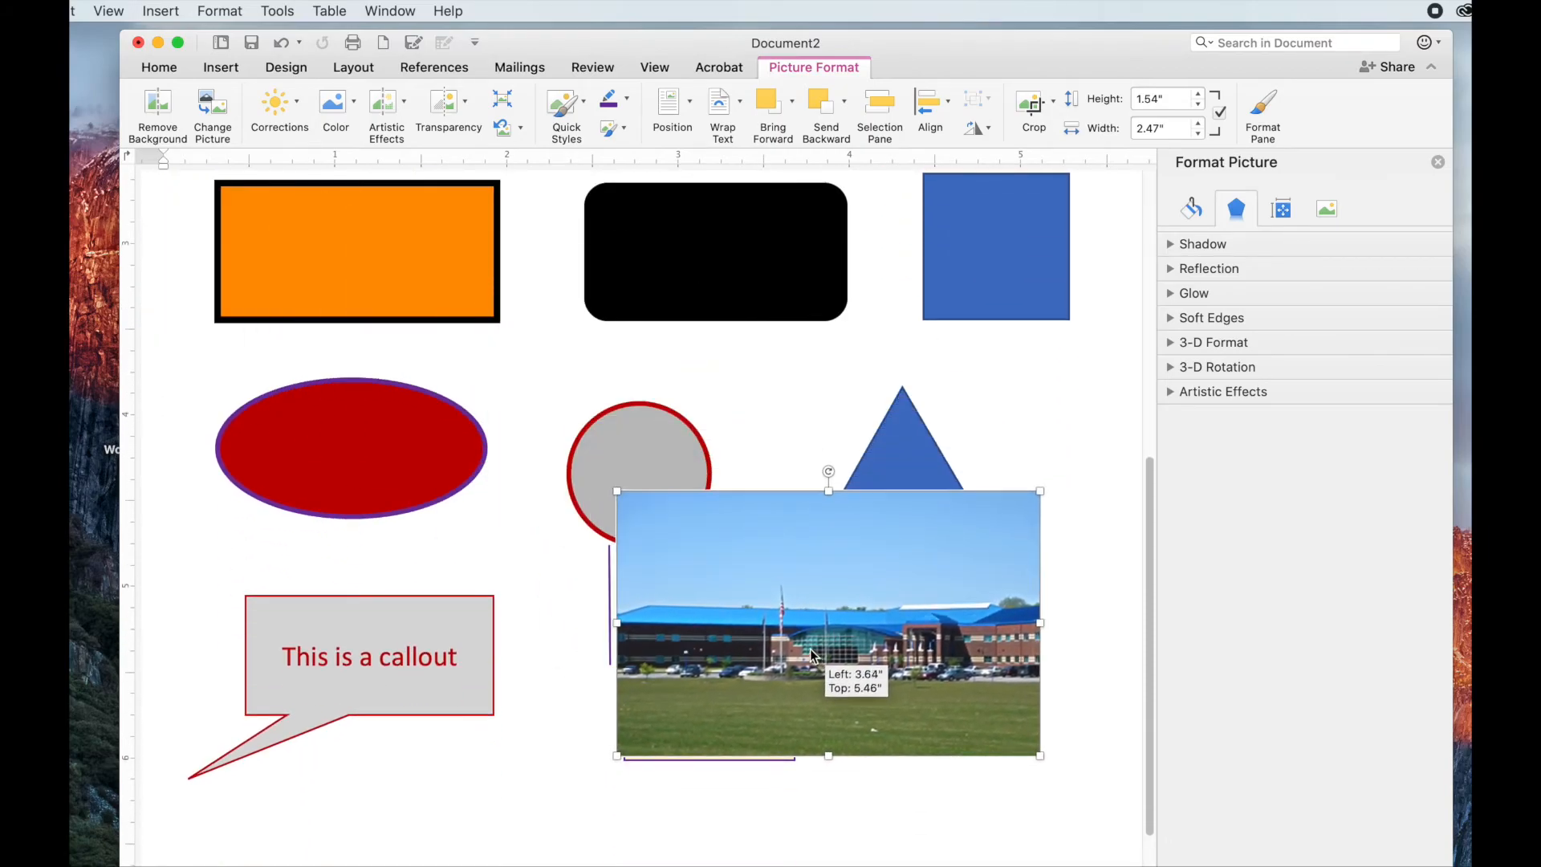
scroll(1062, 646, down, 3)
drag(998, 357, 637, 595)
mouse_move(476, 689)
mouse_down()
mouse_move(435, 668)
mouse_move(490, 684)
mouse_up()
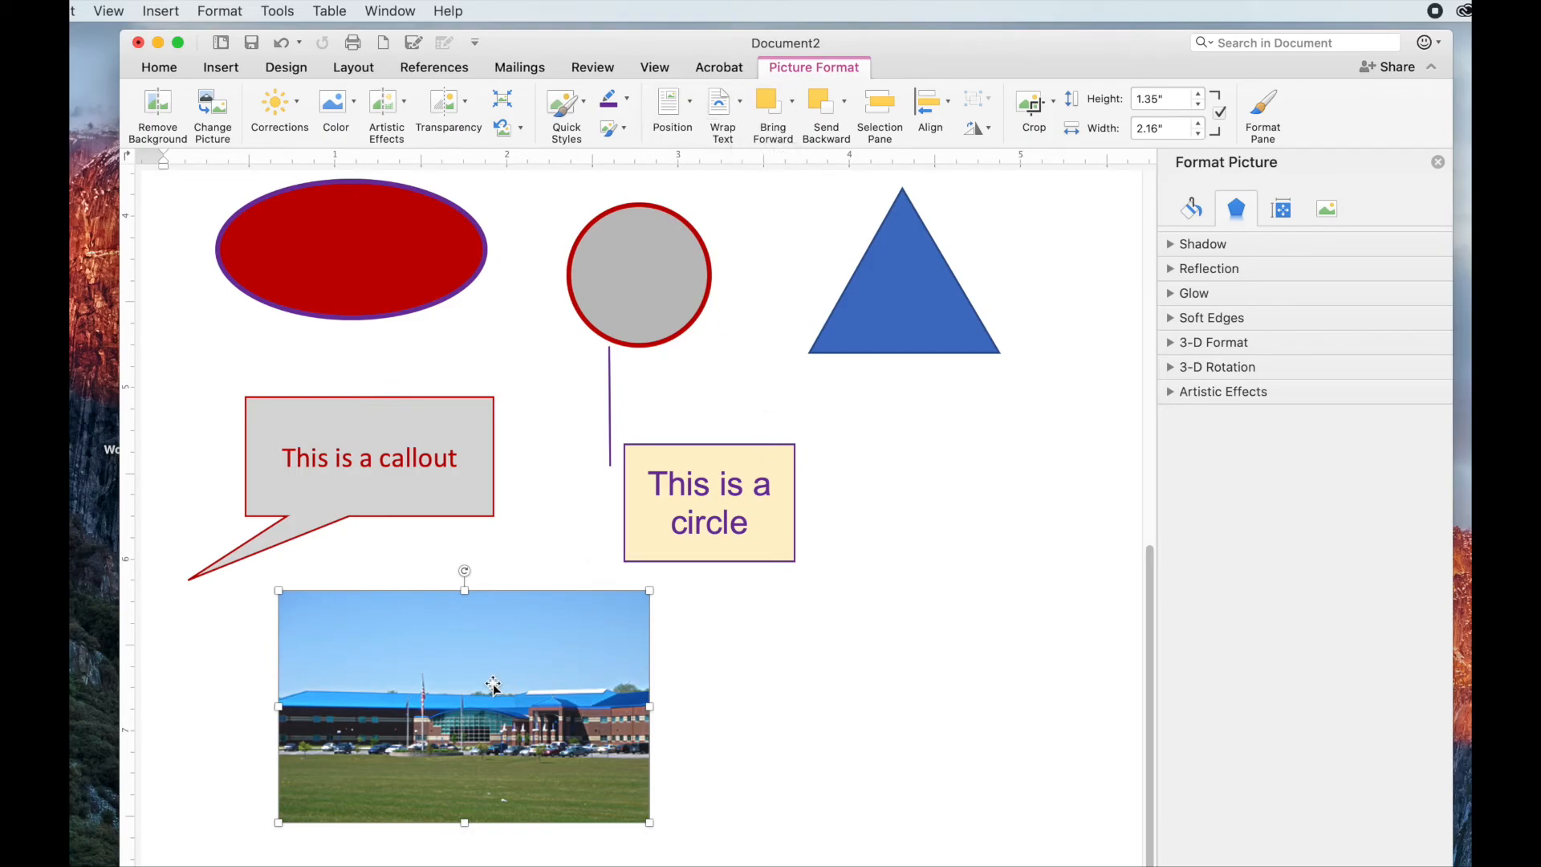
mouse_move(473, 682)
mouse_down()
mouse_move(572, 703)
mouse_move(999, 642)
mouse_move(517, 706)
mouse_move(446, 679)
mouse_up()
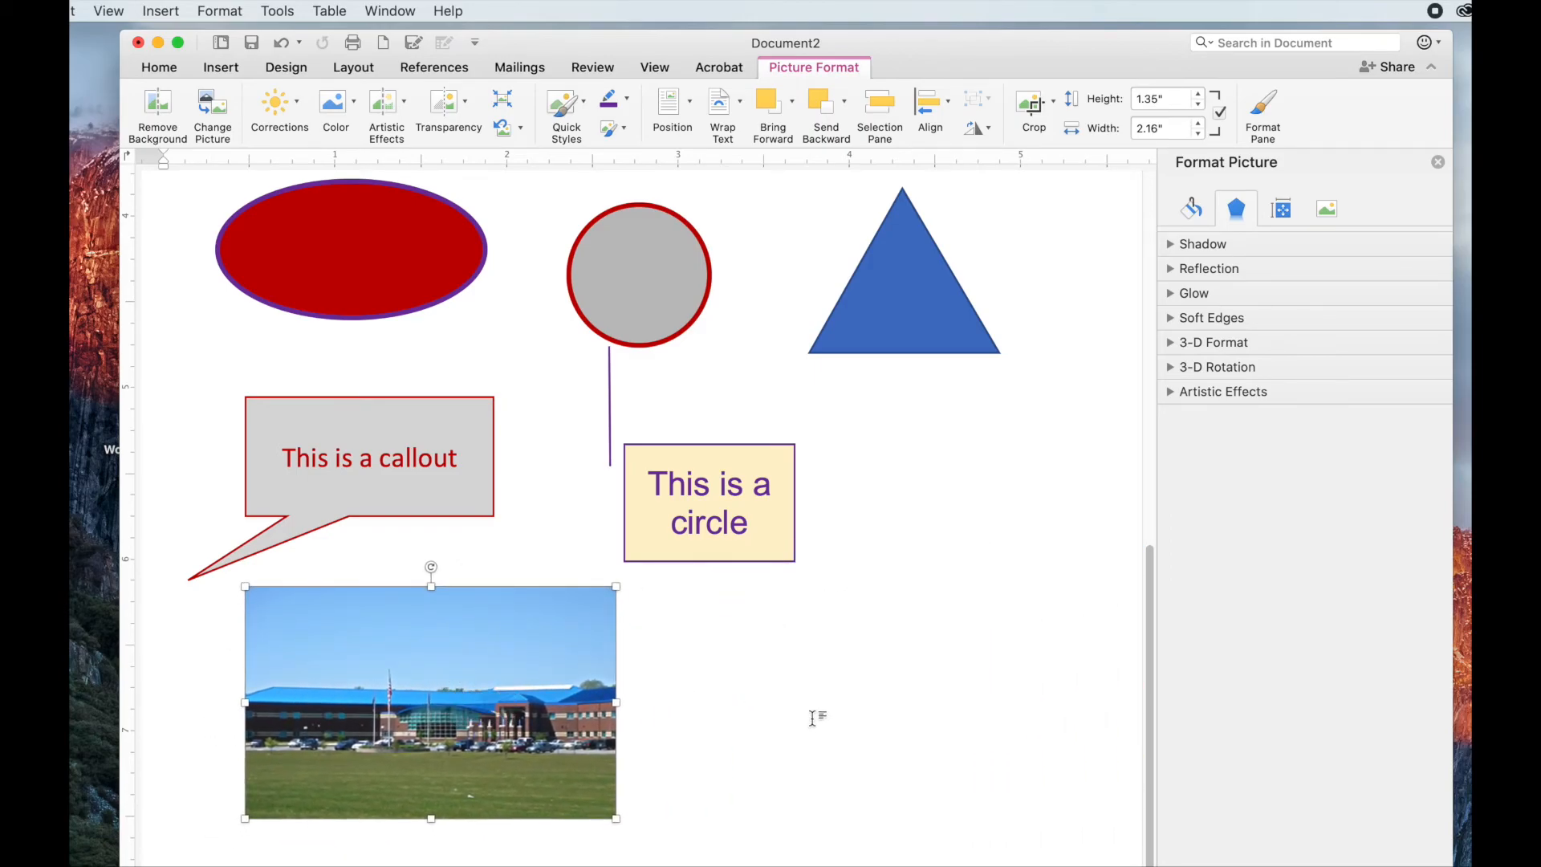